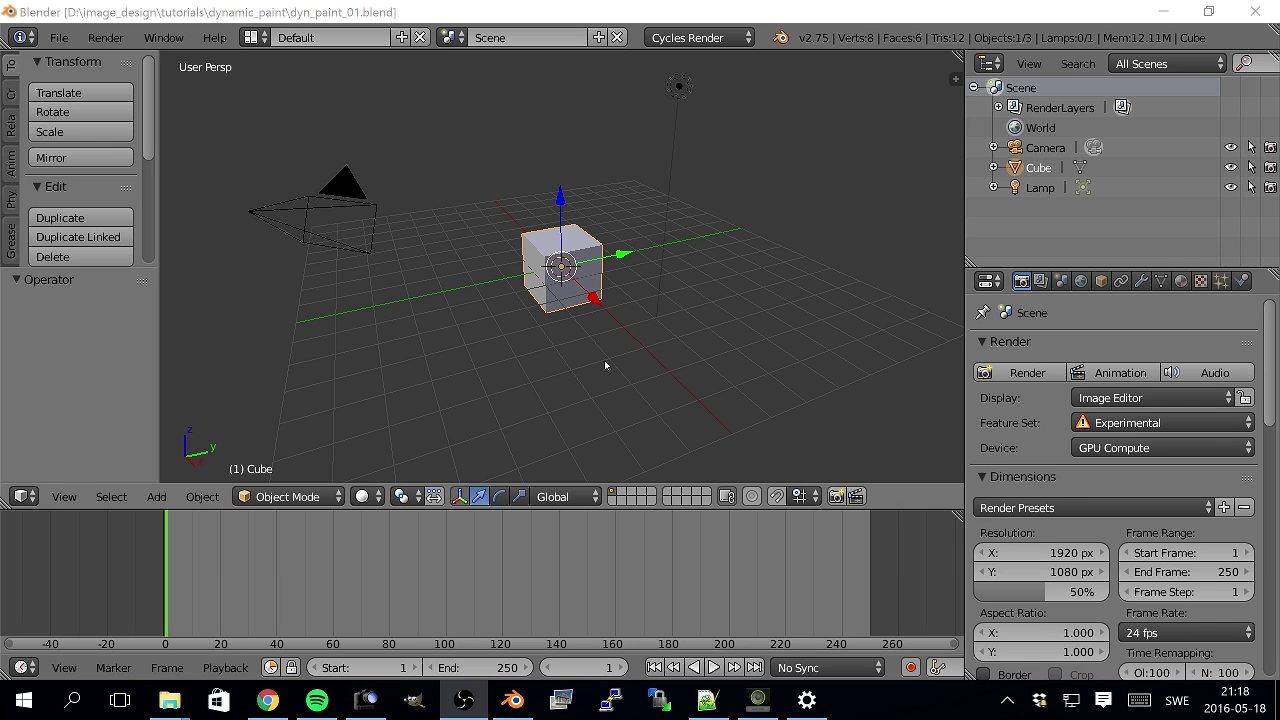
- Switch the screen layout to Animation and return it to the Default layout
click(255, 37)
key(Down)
key(Down)
key(Down)
key(Down)
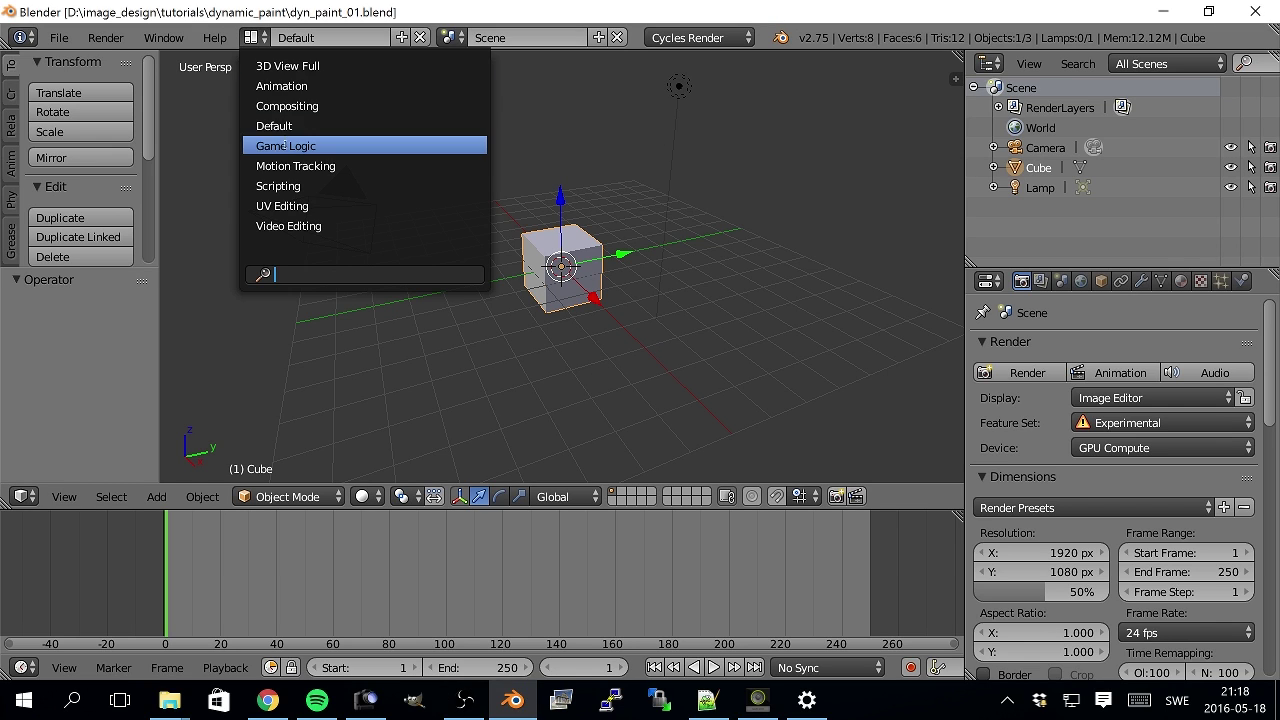
key(Up)
key(Up)
key(Up)
key(Up)
key(Up)
key(Up)
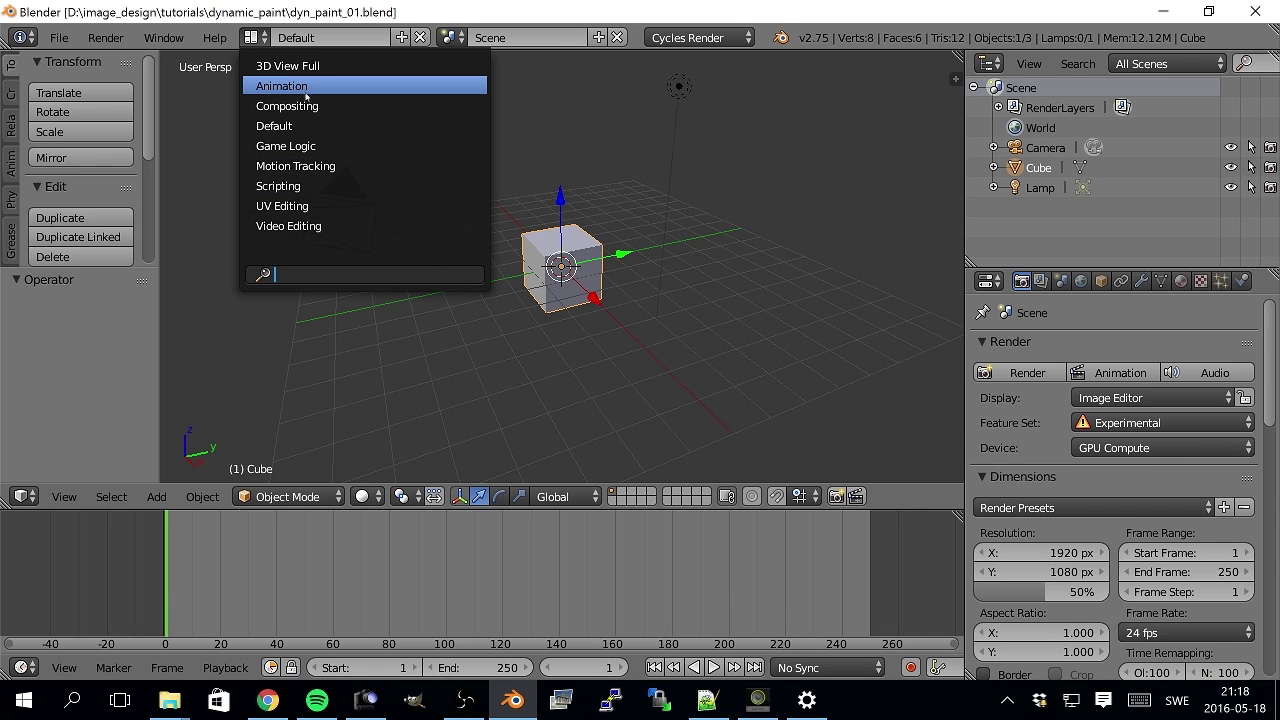
key(Return)
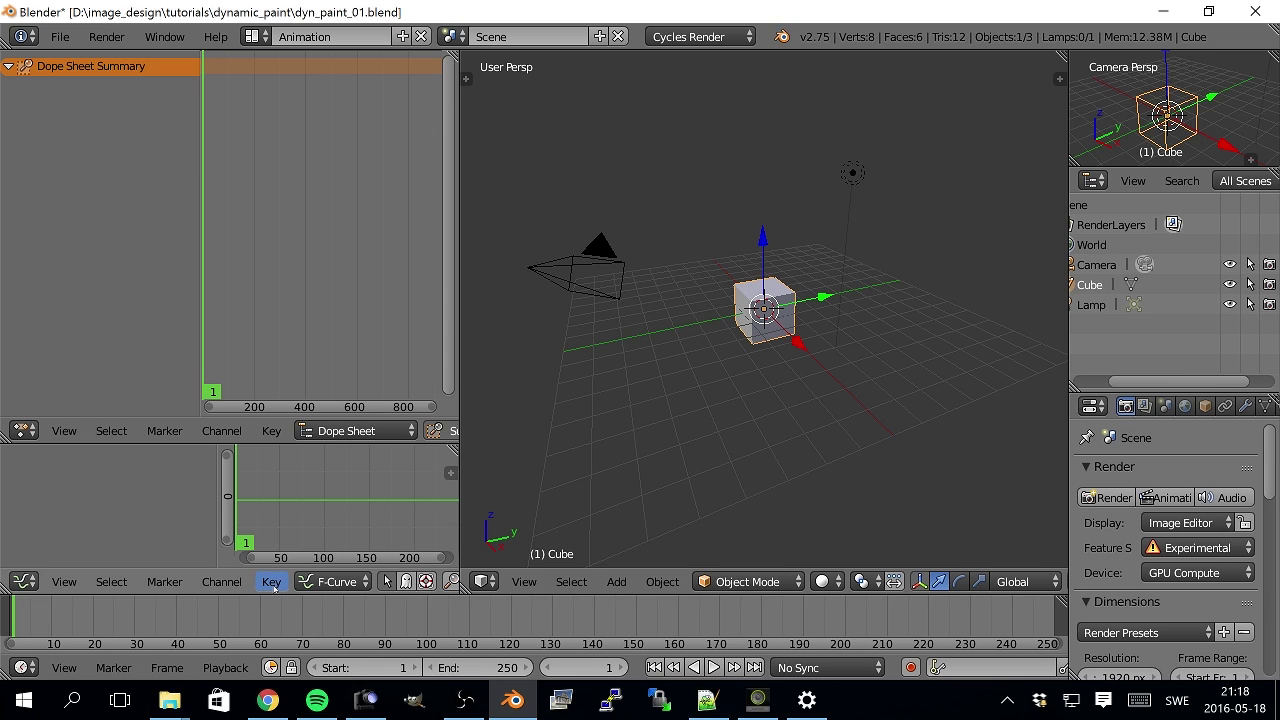
click(257, 36)
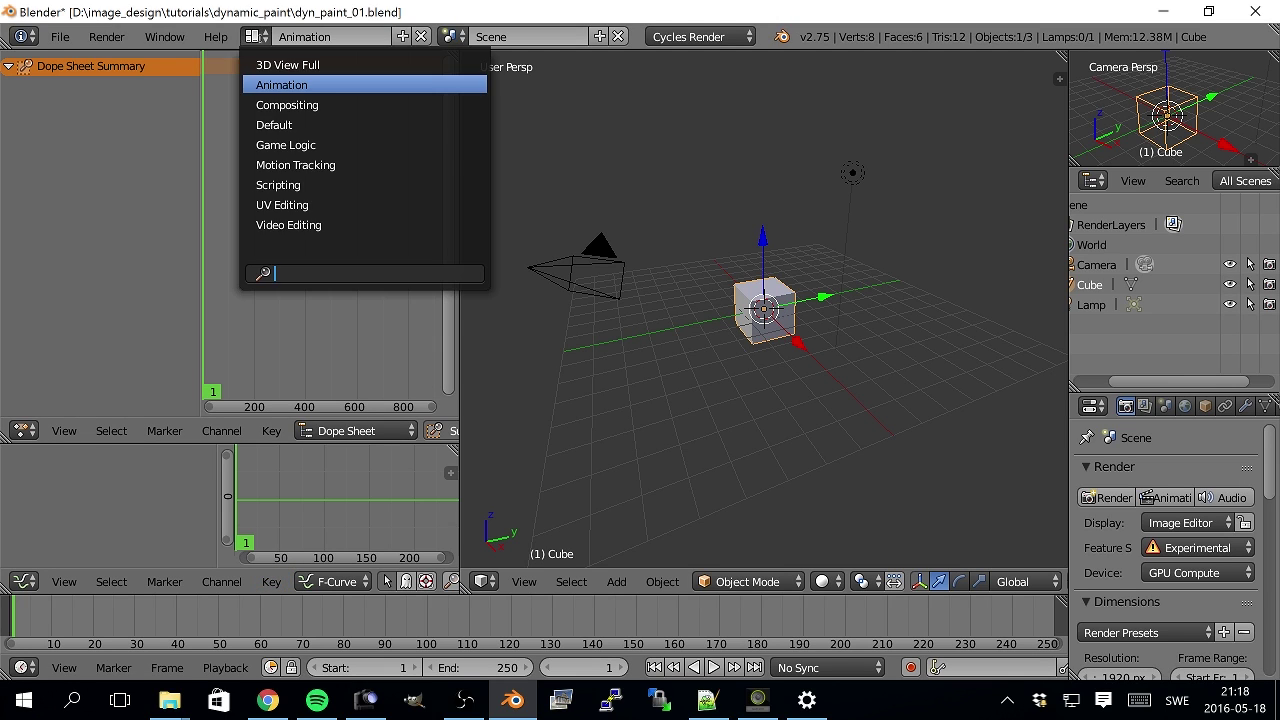
click(284, 126)
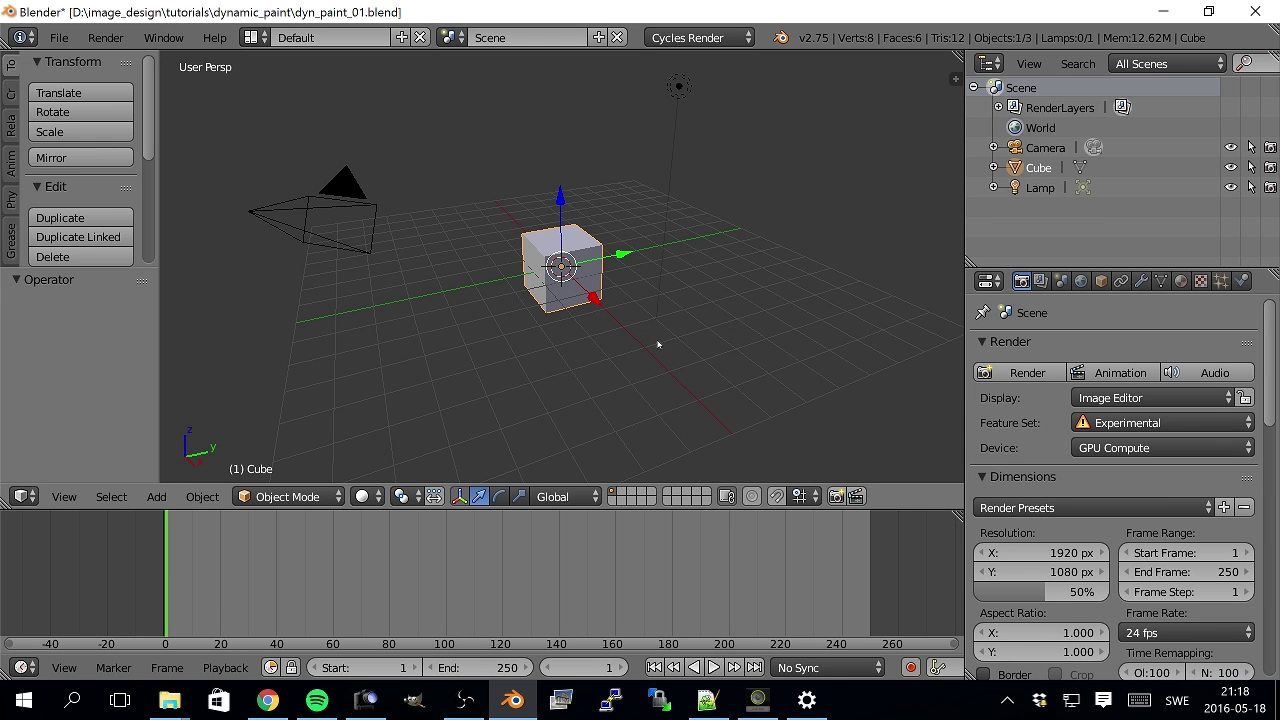
- Delete the default cube and the lamp from the scene
scroll(651, 349, down, 4)
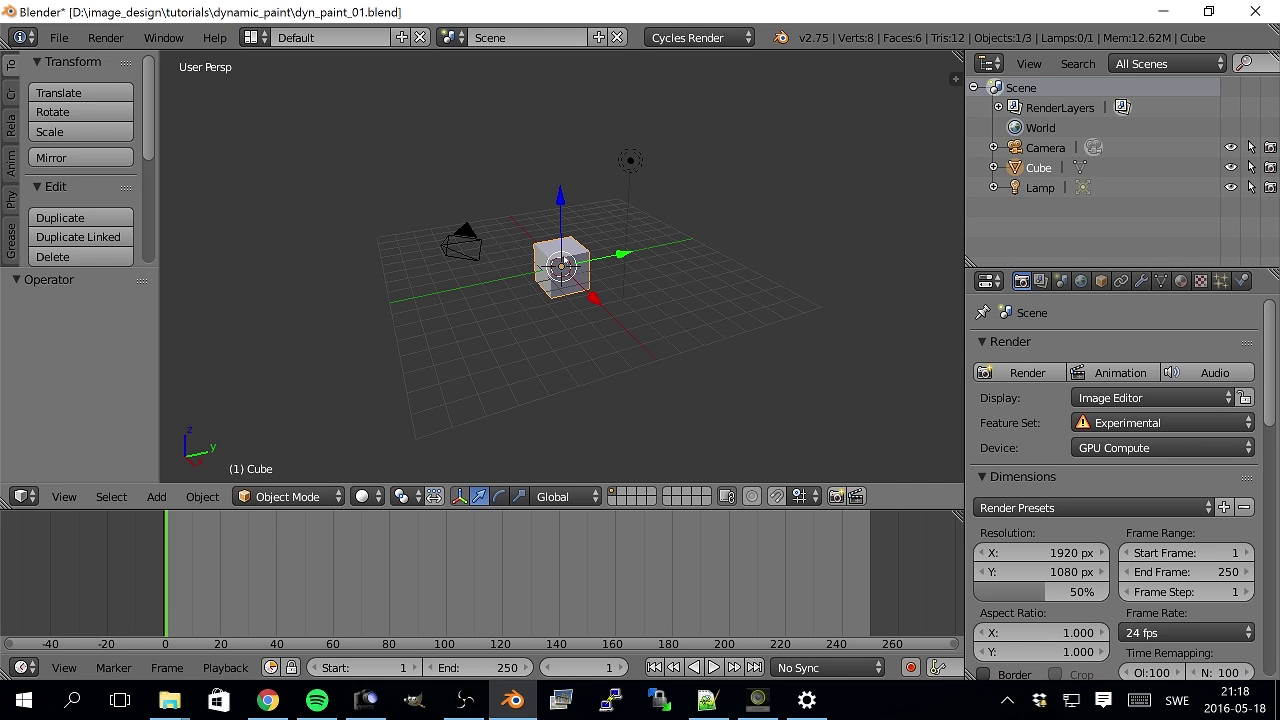
key(x)
click(573, 255)
right_click(630, 160)
key(x)
click(597, 183)
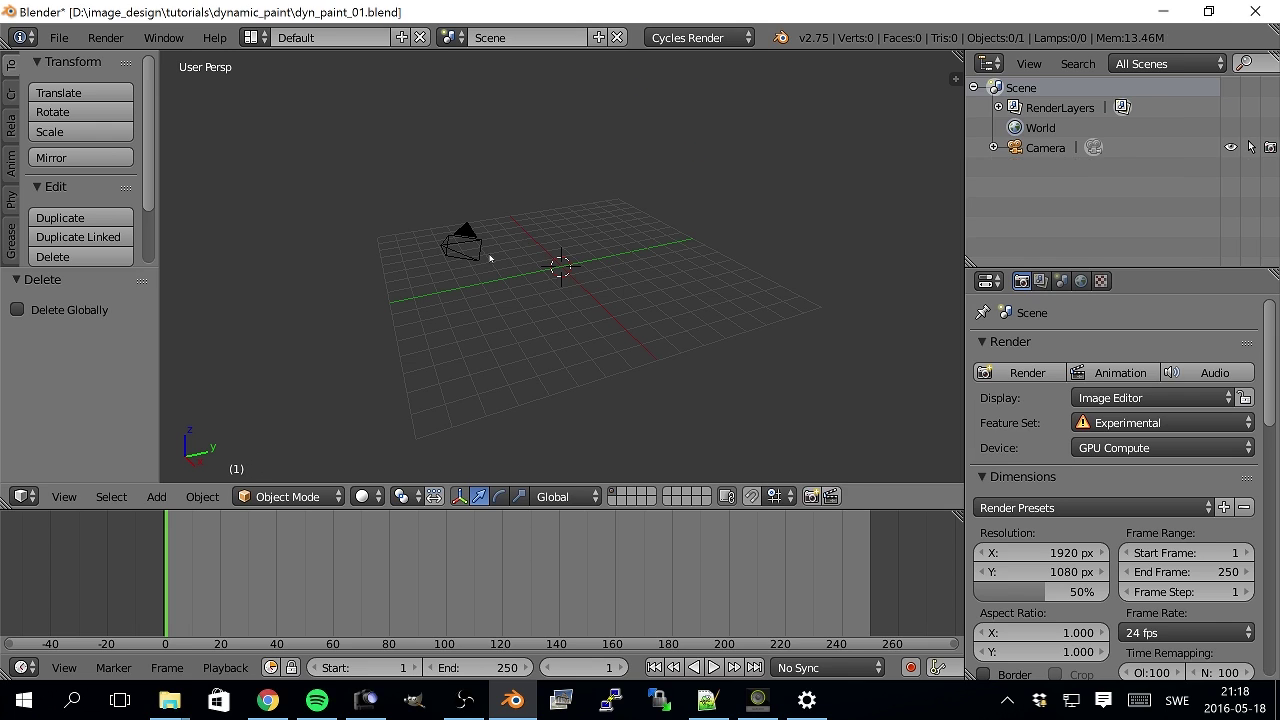
- Set the camera's rotation to 0 on all axes and its X and Y location to 0
right_click(461, 249)
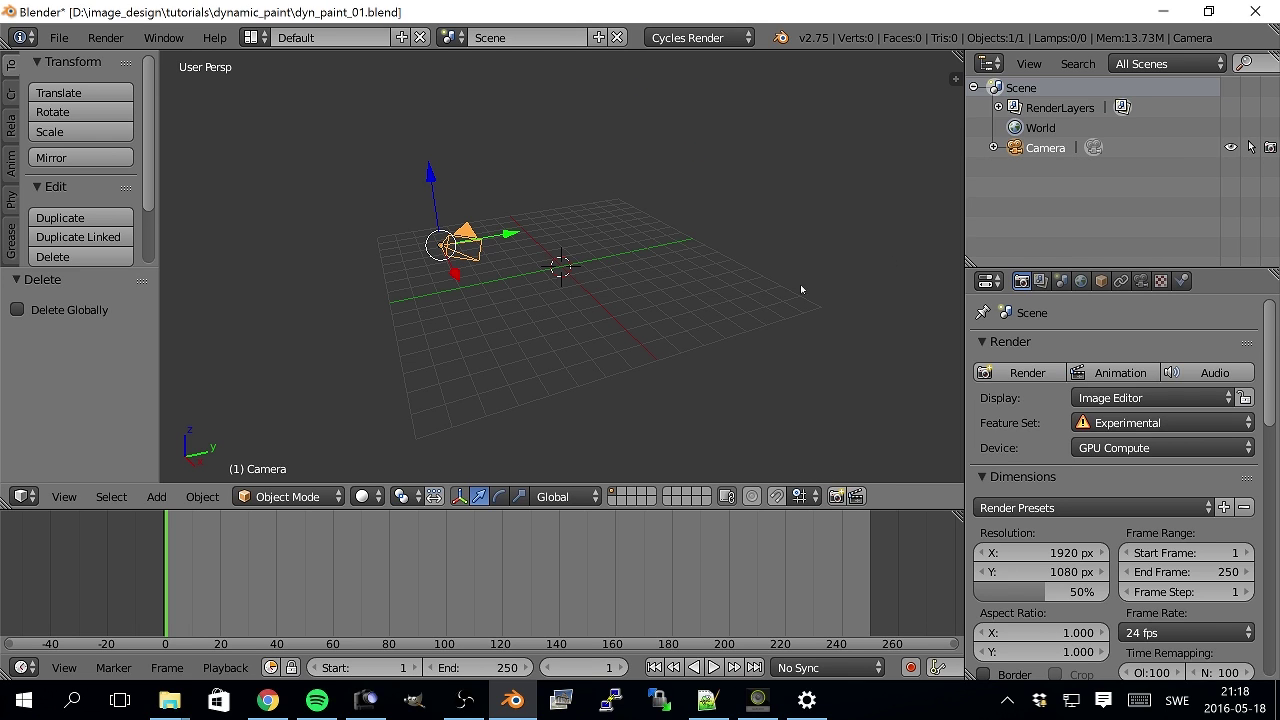
key(n)
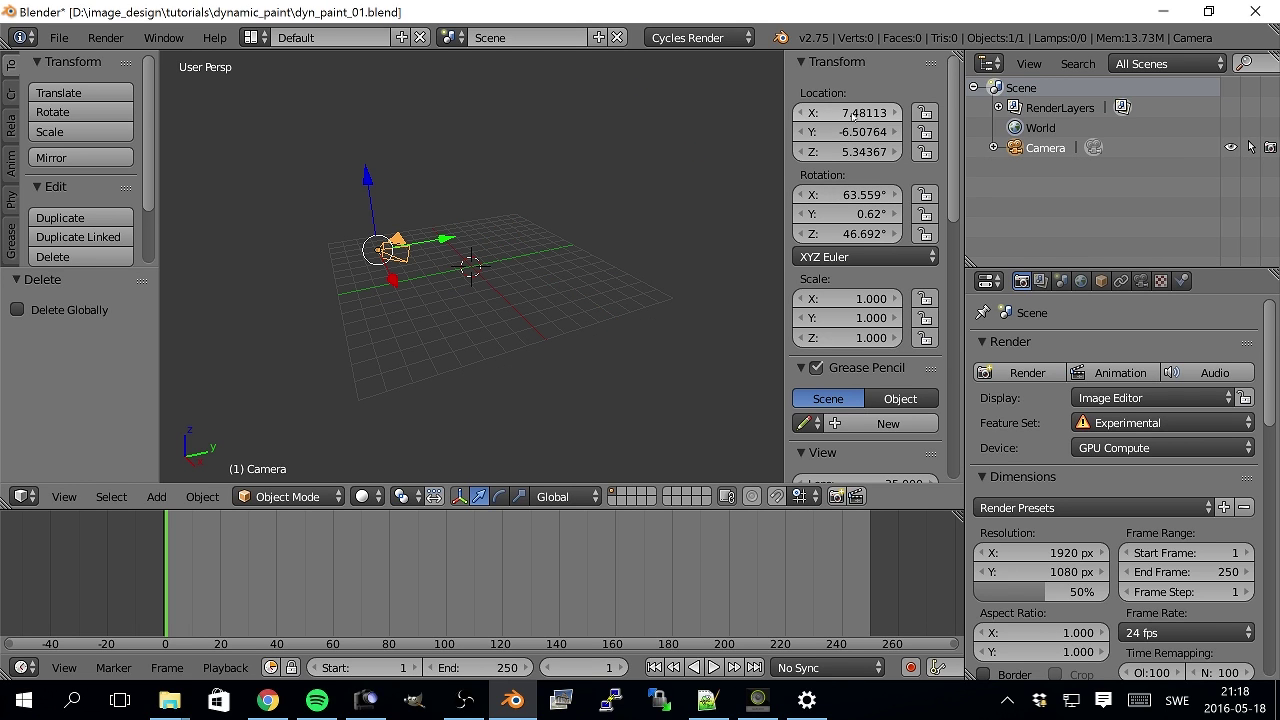
drag(854, 195, 854, 233)
text(0)
key(Return)
drag(854, 132, 854, 114)
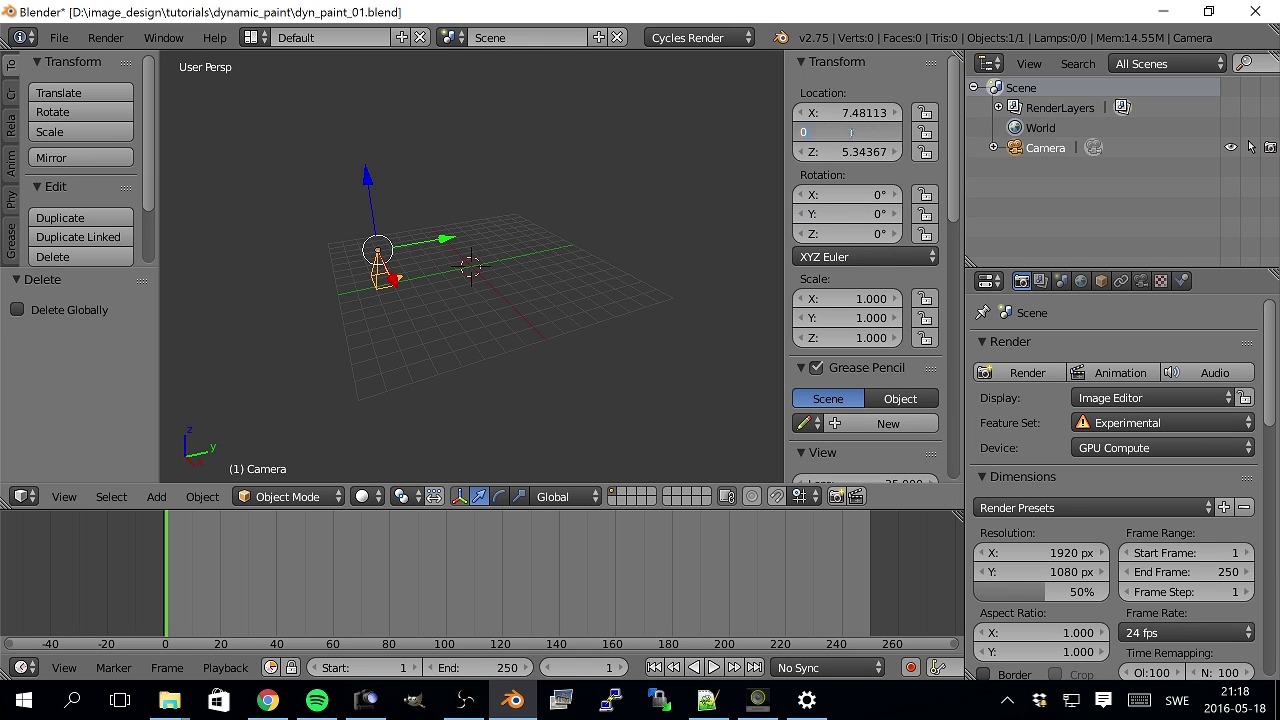
text(0)
key(Return)
- Look through the camera and make its lens orthographic with an orthographic scale of 16
key(KP_0)
click(1141, 281)
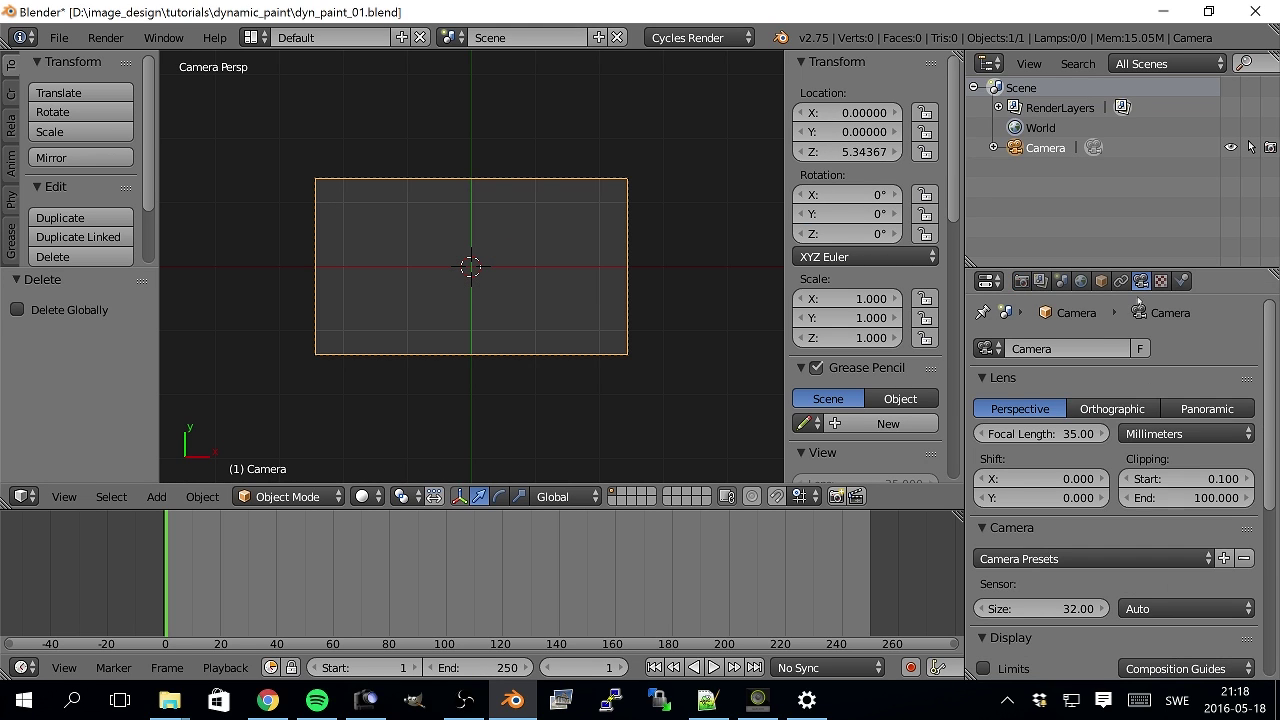
click(1113, 411)
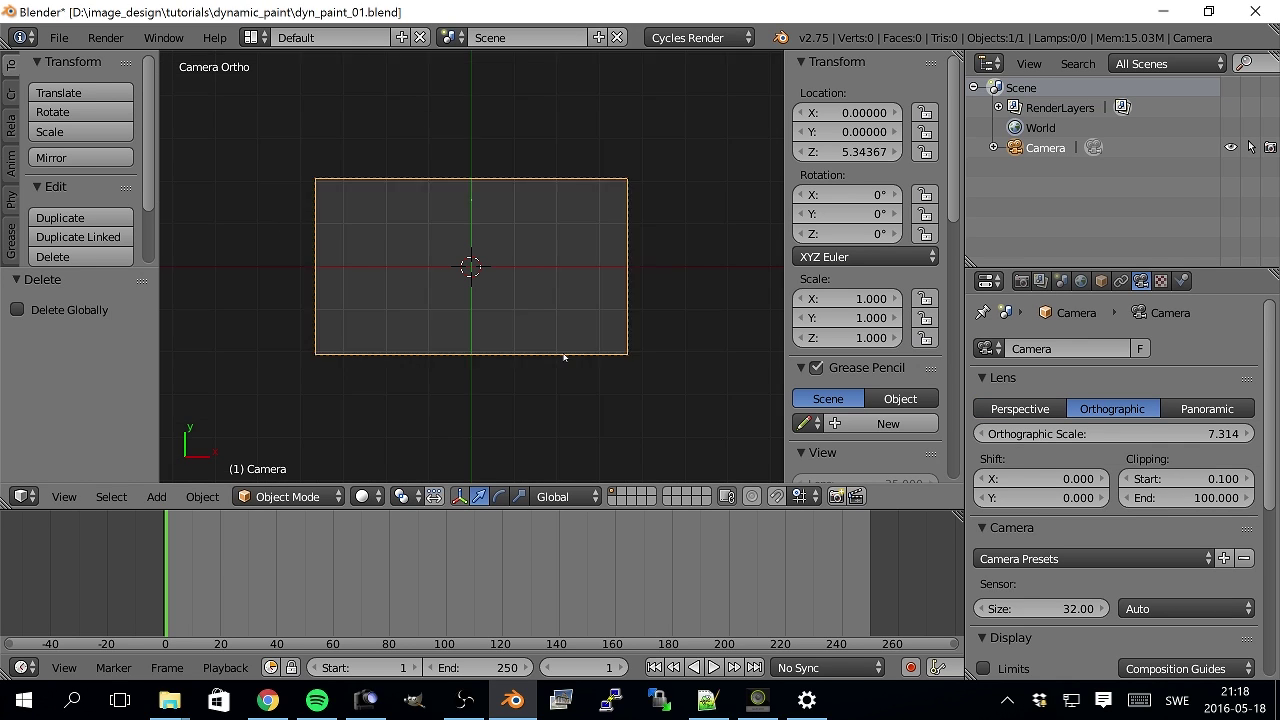
scroll(563, 357, down, 4)
click(1113, 434)
text(16)
key(Return)
- Set the render resolution to 1024 by 1024 px
click(1021, 281)
double_click(1054, 552)
text(1024)
key(Tab)
text(1024)
key(Return)
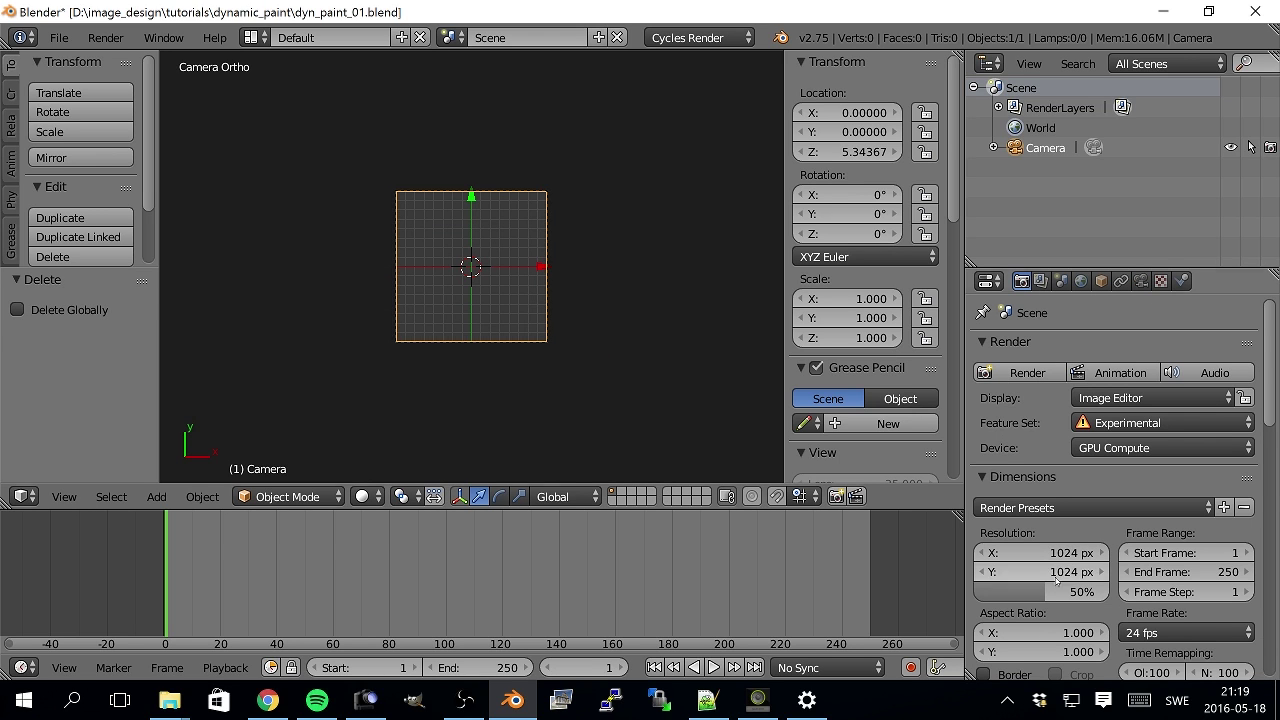
- Set the minimum transparency bounces to 0 in the Light Paths render settings
drag(1268, 345, 1268, 577)
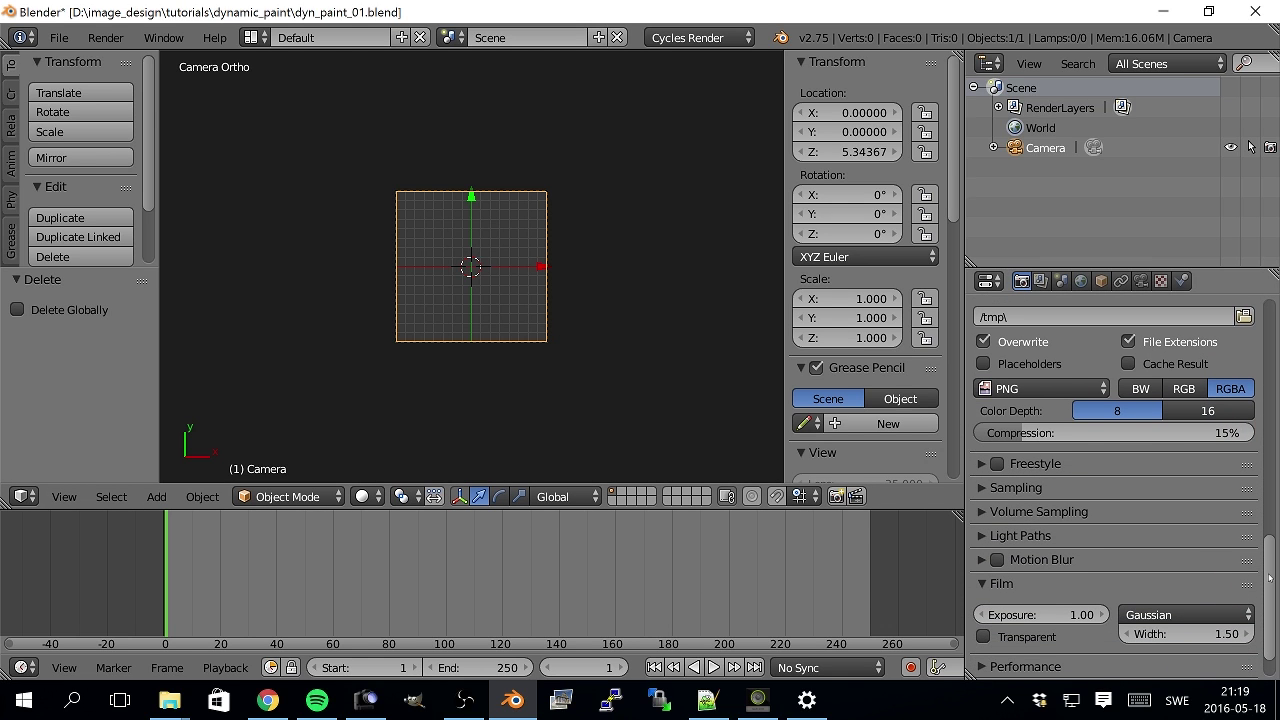
click(983, 538)
scroll(985, 480, down, 5)
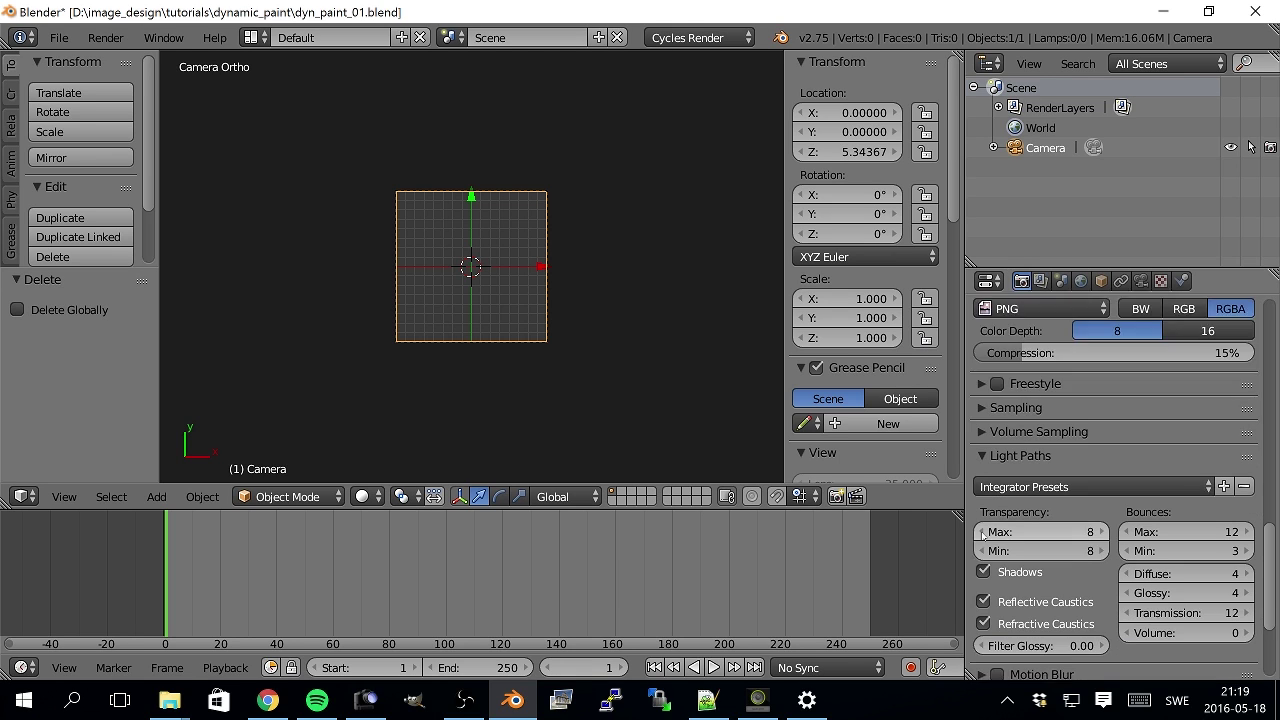
click(1055, 431)
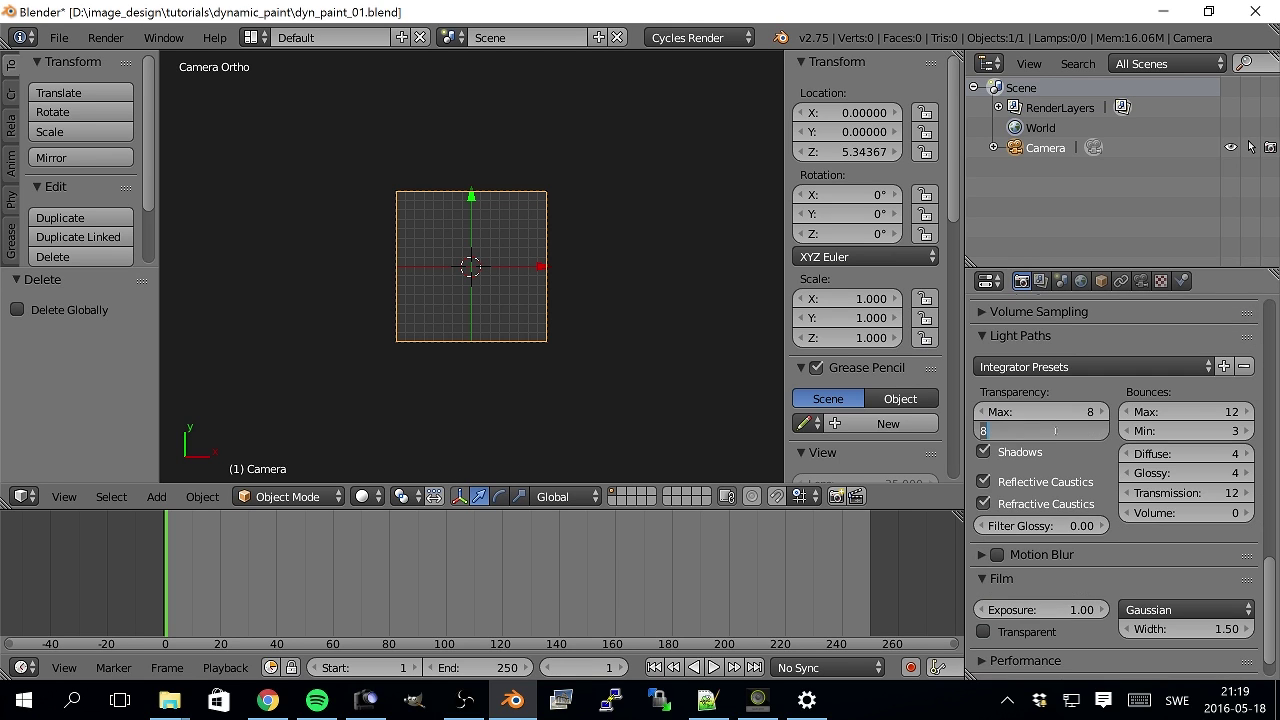
text(0)
key(Return)
- Set max, min, diffuse, glossy and transmission bounces to 0, and disable shadows and both reflective and refractive caustics
click(1190, 411)
text(0)
key(Return)
click(1213, 431)
text(0)
key(Tab)
key(0)
key(Tab)
key(0)
key(Tab)
key(0)
key(Tab)
key(0)
key(Return)
drag(983, 451, 985, 505)
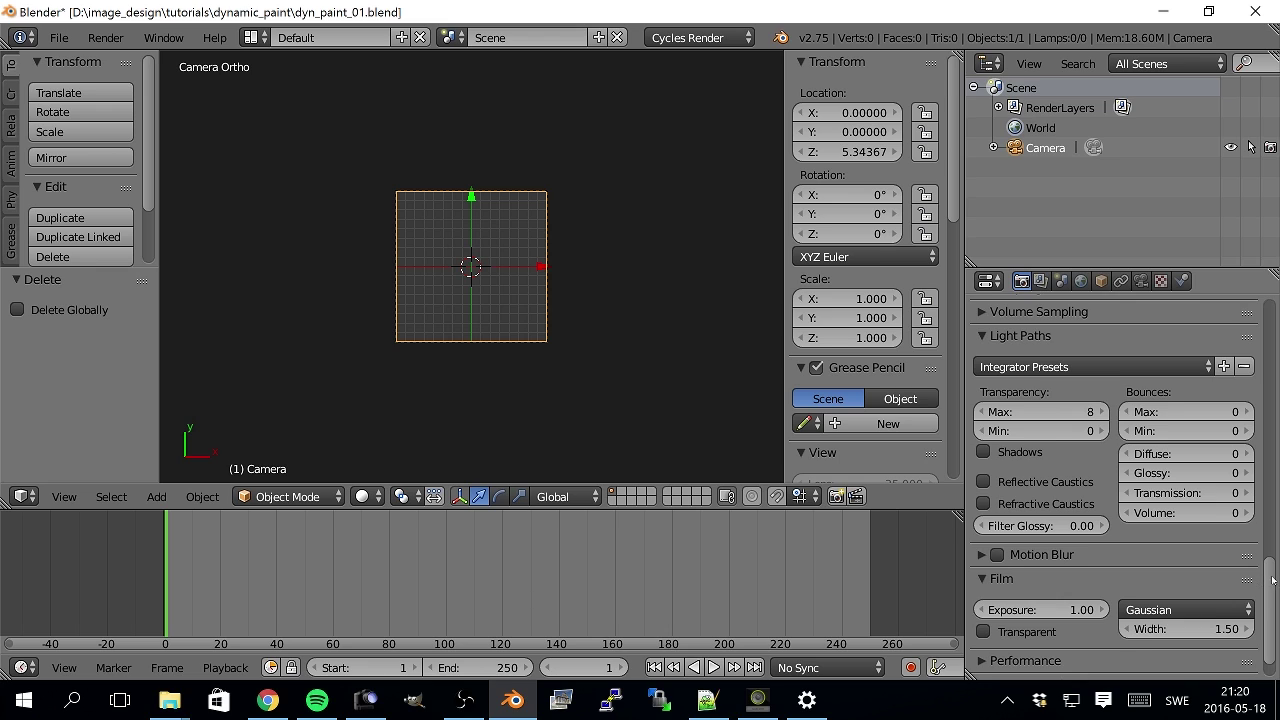
- Expand the Performance render settings and review the tile size options
scroll(1273, 640, down, 1)
click(1022, 619)
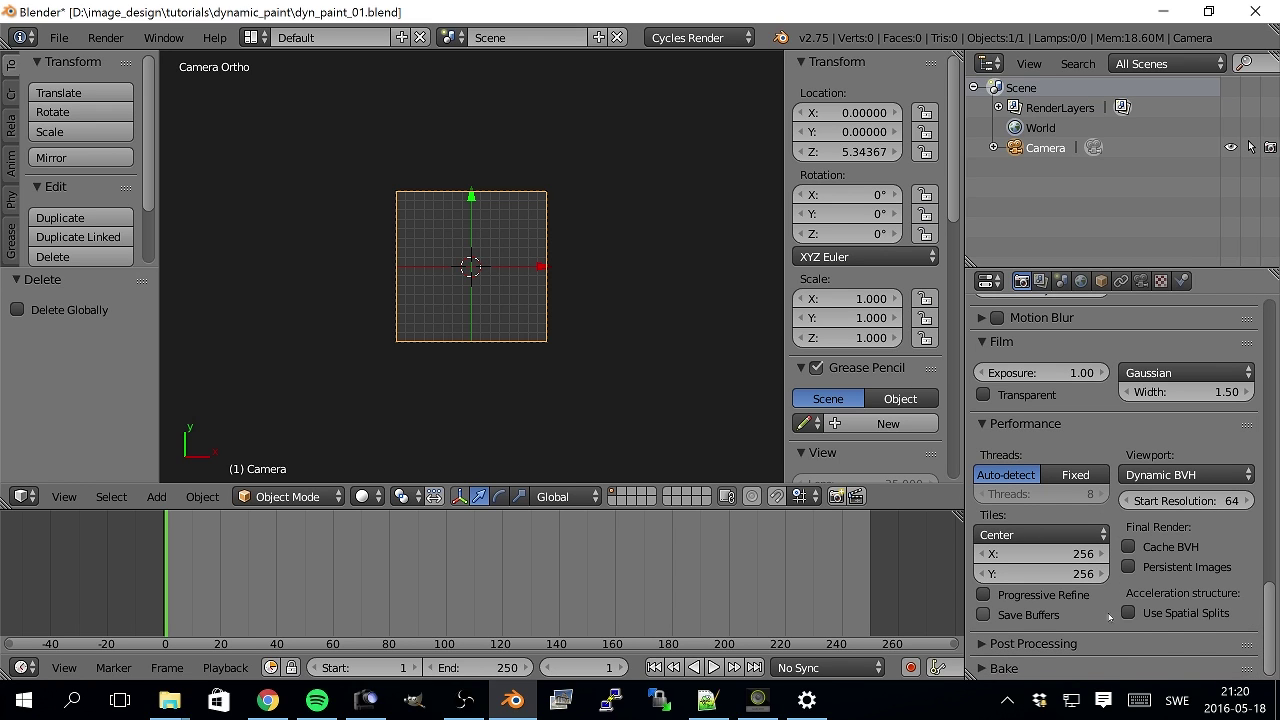
- Hide the camera in the viewport and add a mesh plane at the origin, scaled by 8
middle_drag(481, 359, 615, 296)
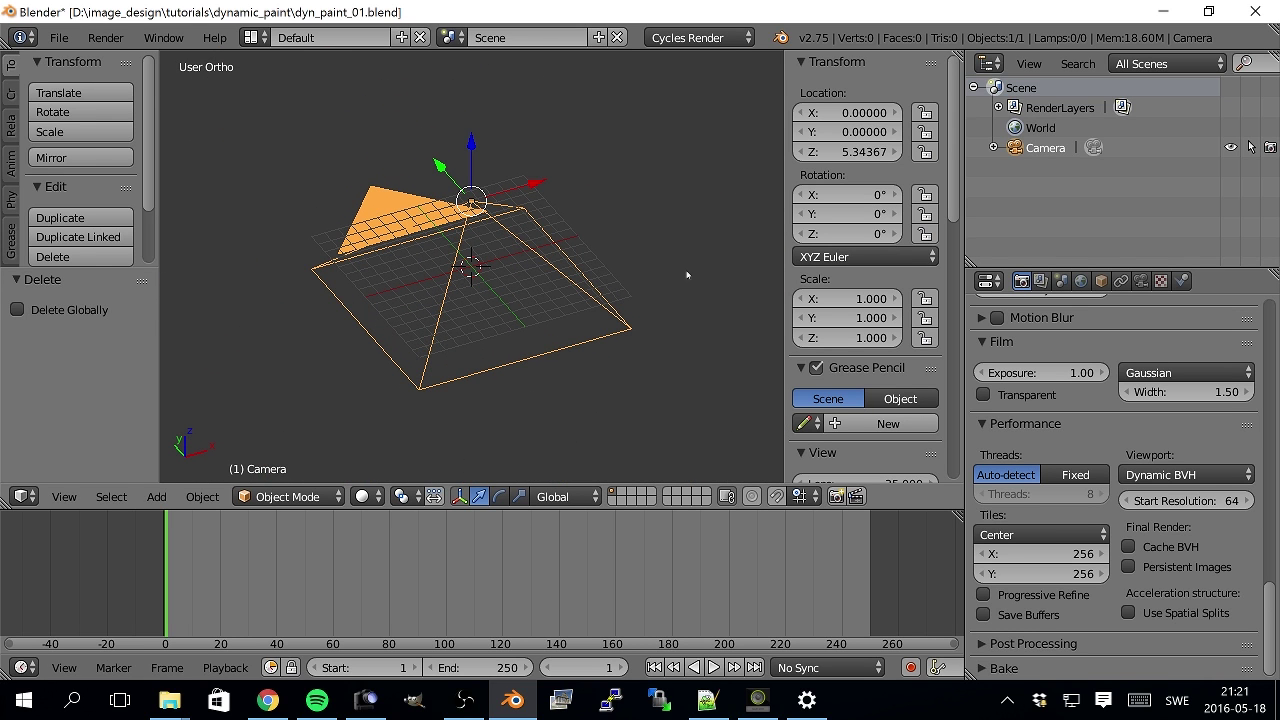
click(1231, 147)
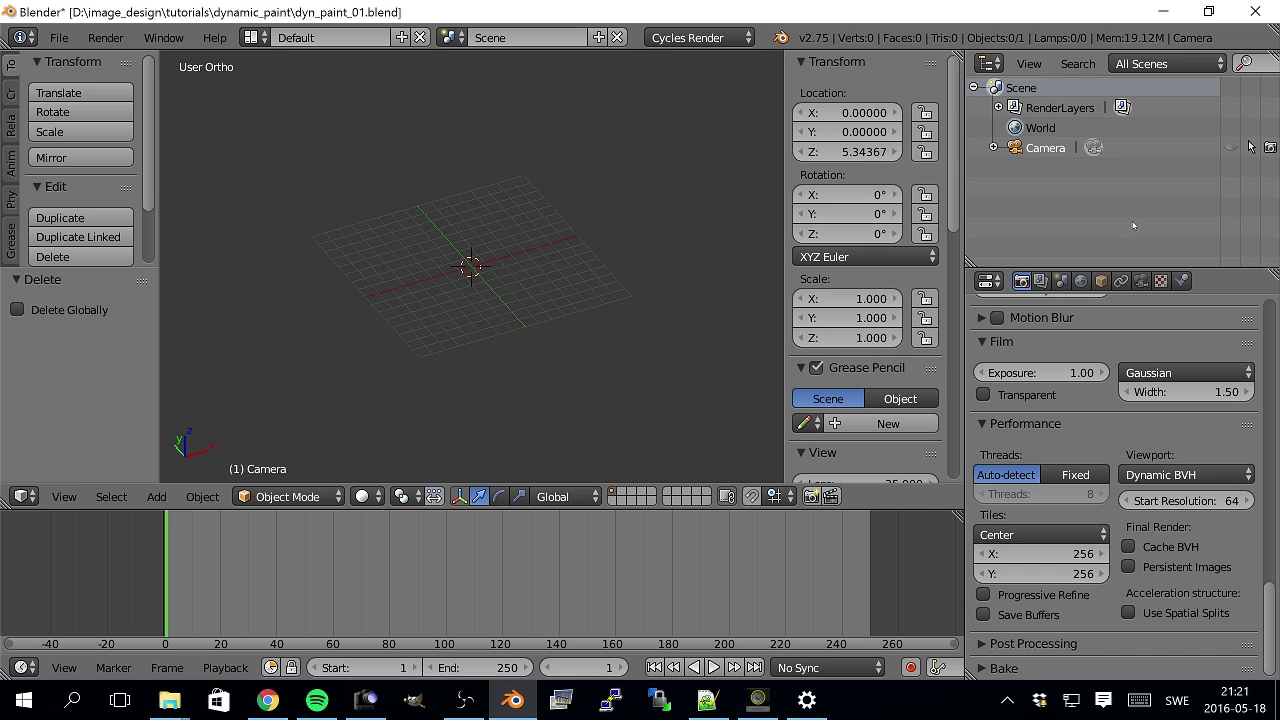
key(shift+a)
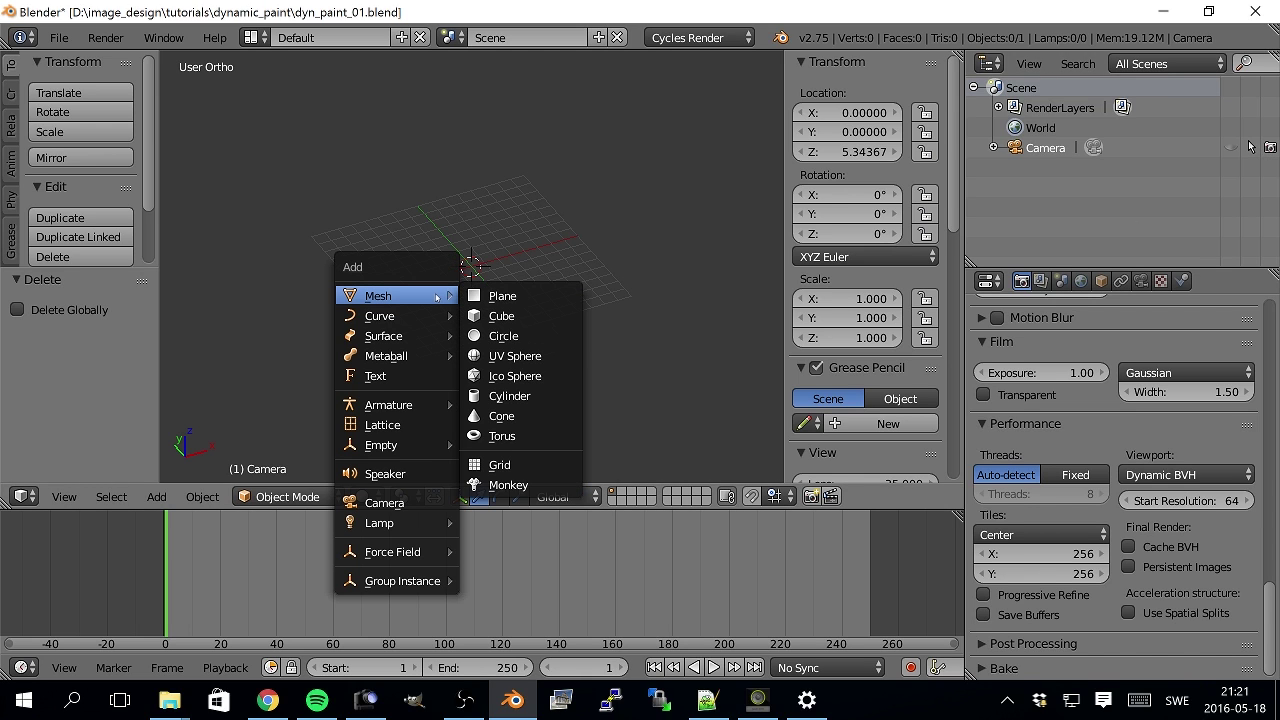
click(517, 294)
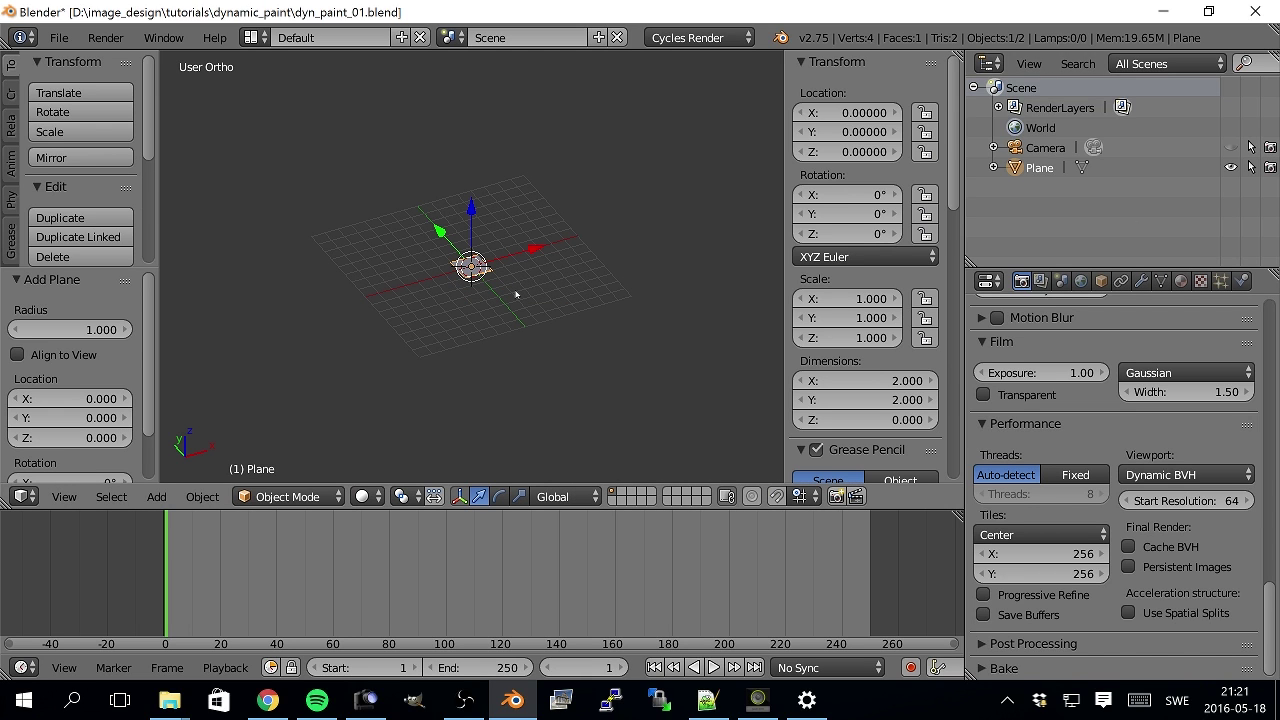
key(s)
key(8)
key(Return)
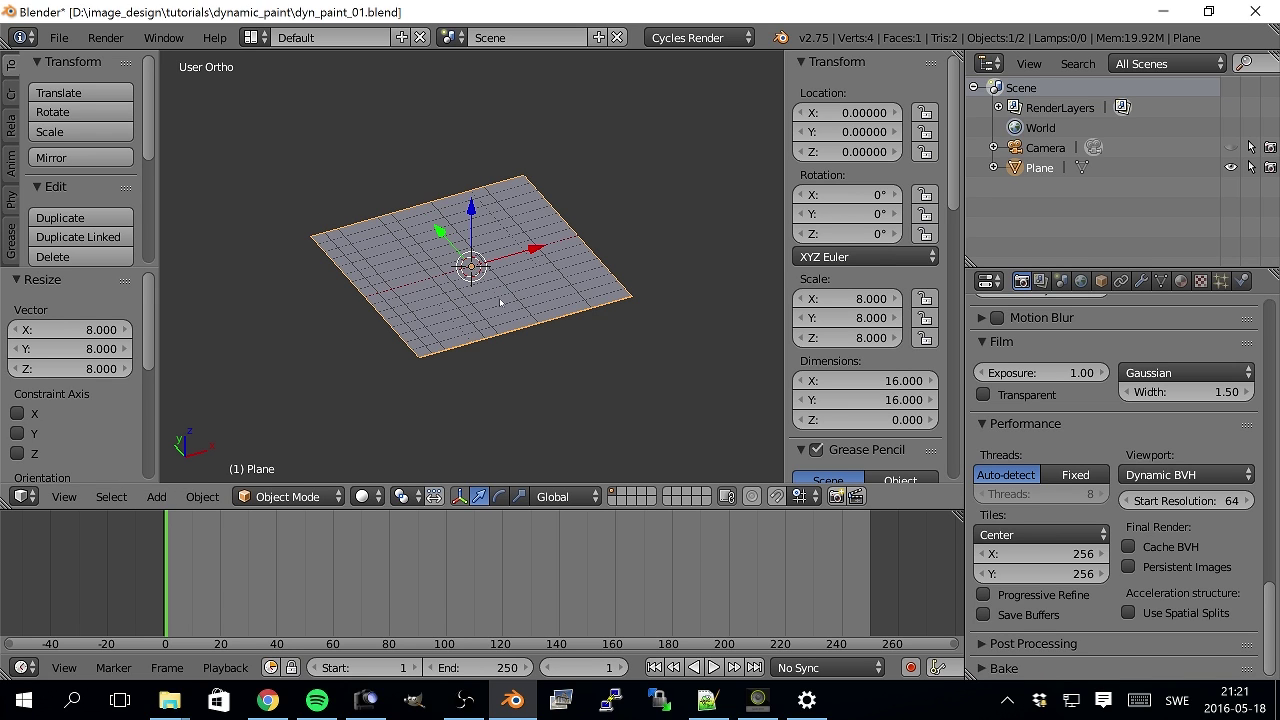
- Add a UV sphere at the origin and scale it down to about 0.295
key(shift+a)
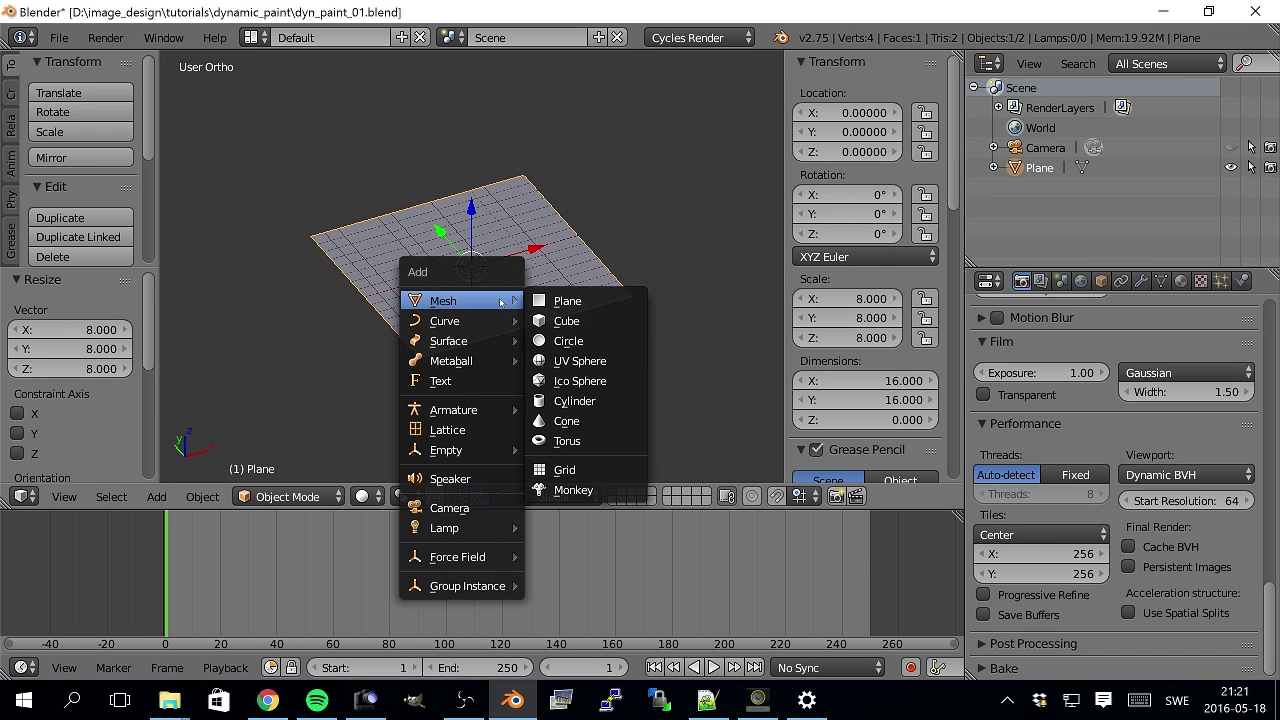
click(570, 364)
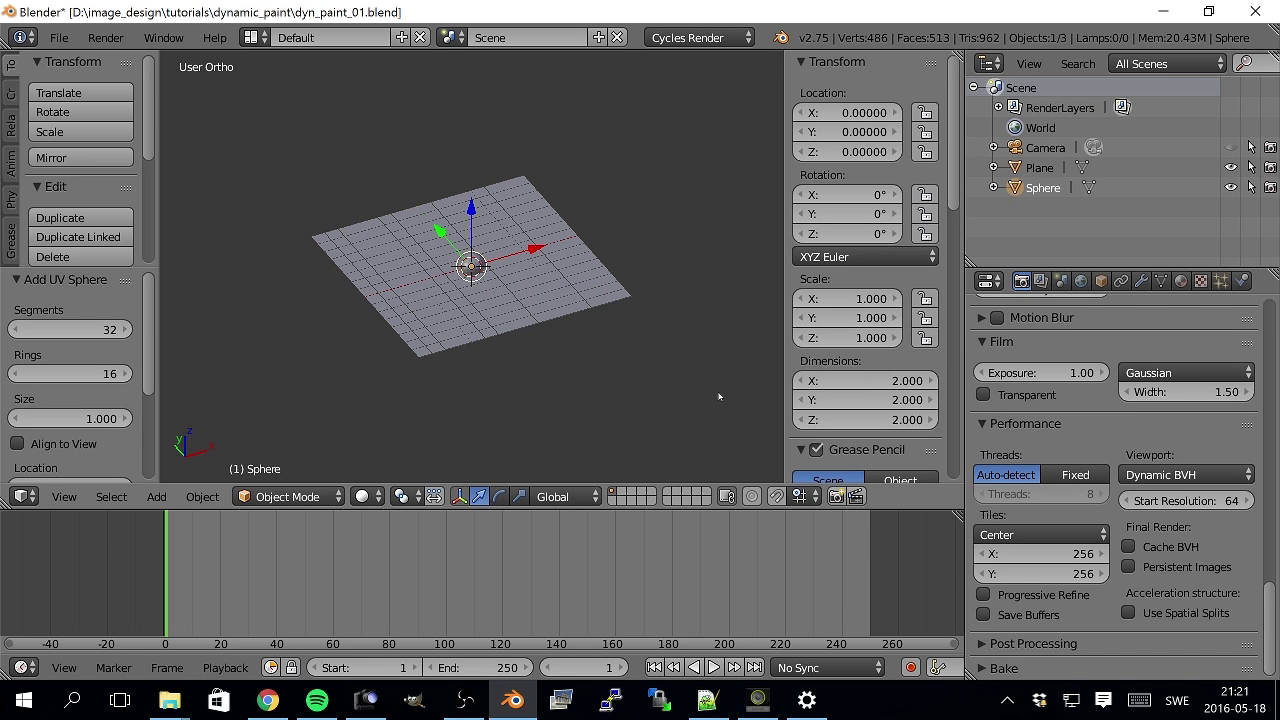
key(s)
click(585, 335)
key(KP_7)
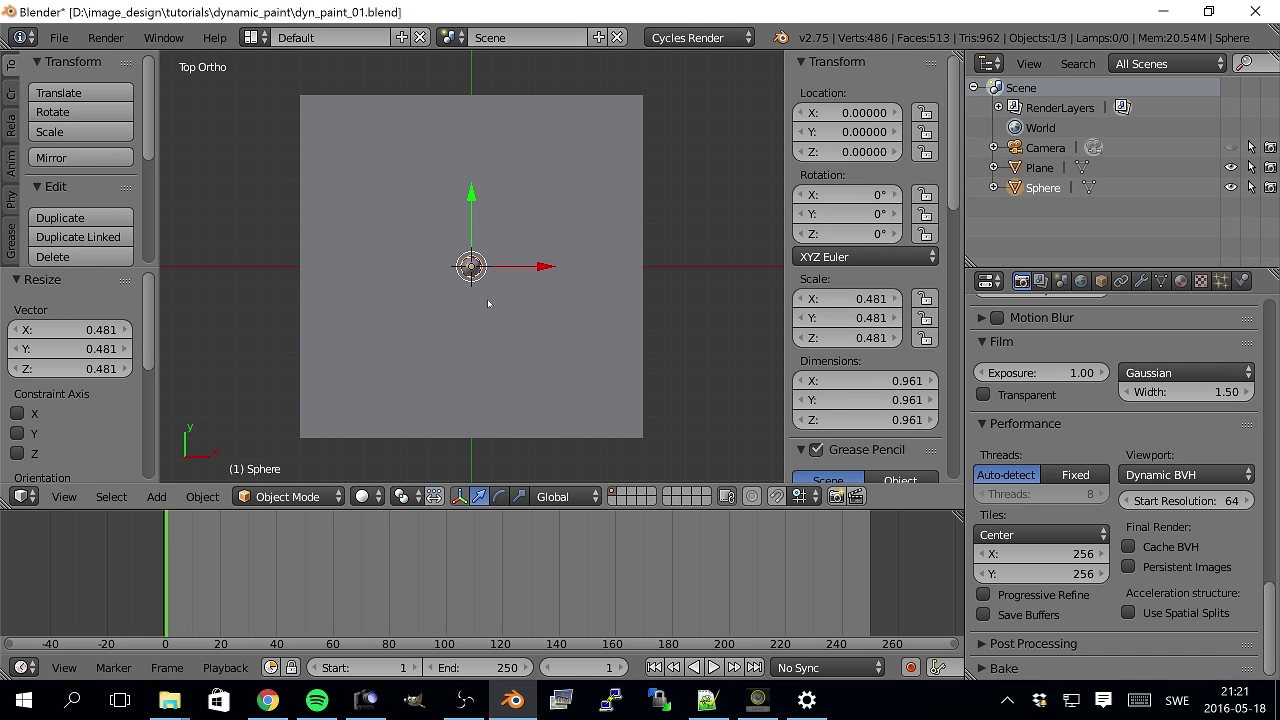
key(s)
click(581, 347)
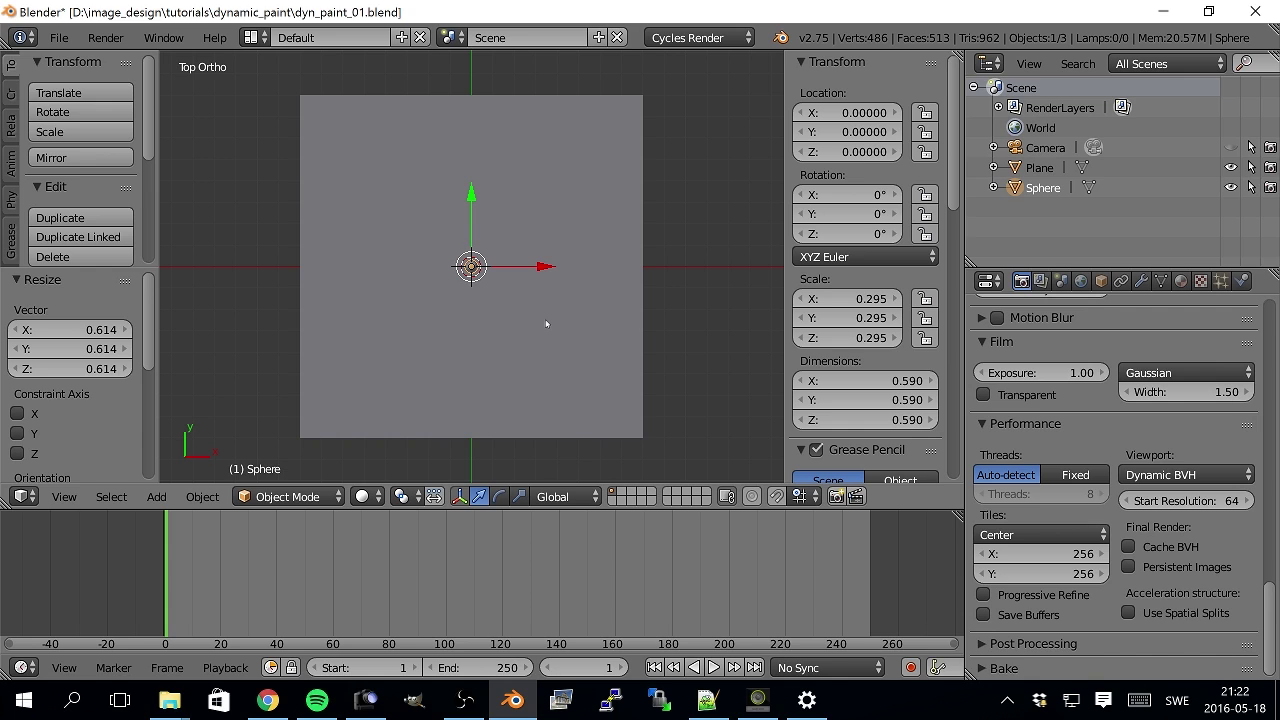
- Add a Bezier circle at the origin and scale it up to about 4.81, around the sphere
key(shift+a)
mouse_move(547, 322)
key(Down)
key(Right)
key(Down)
key(Return)
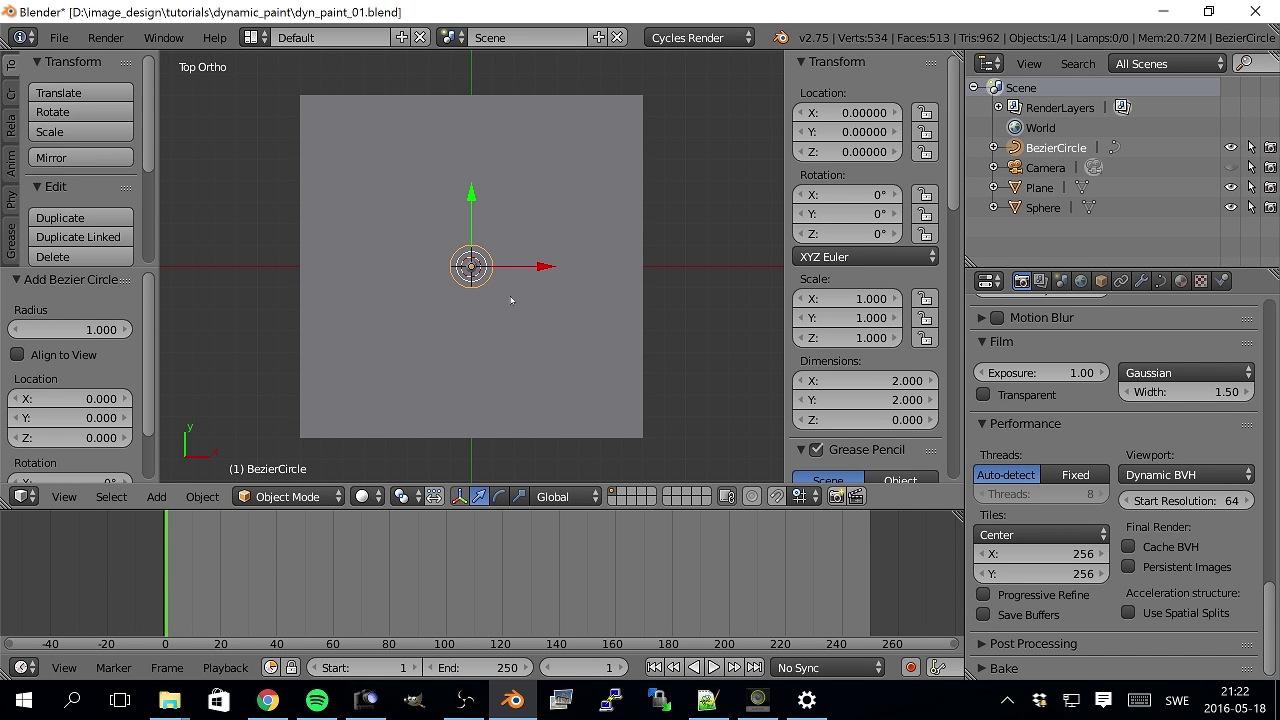
key(s)
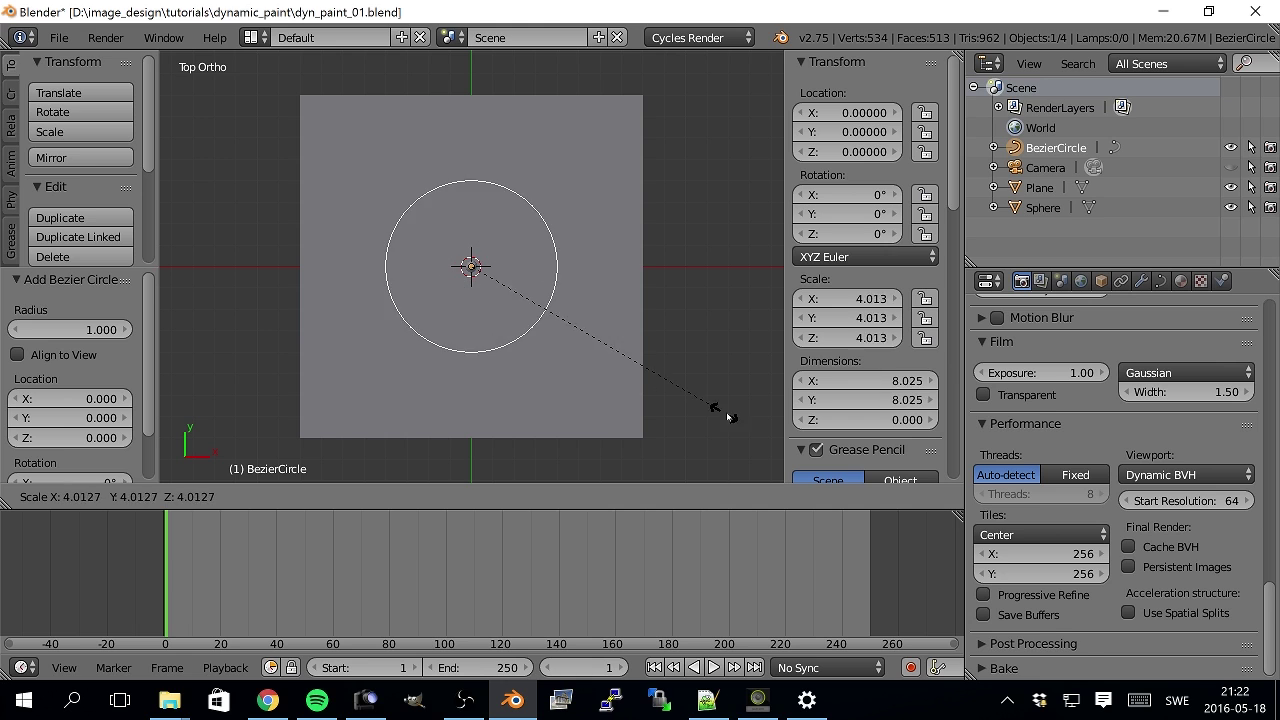
click(771, 451)
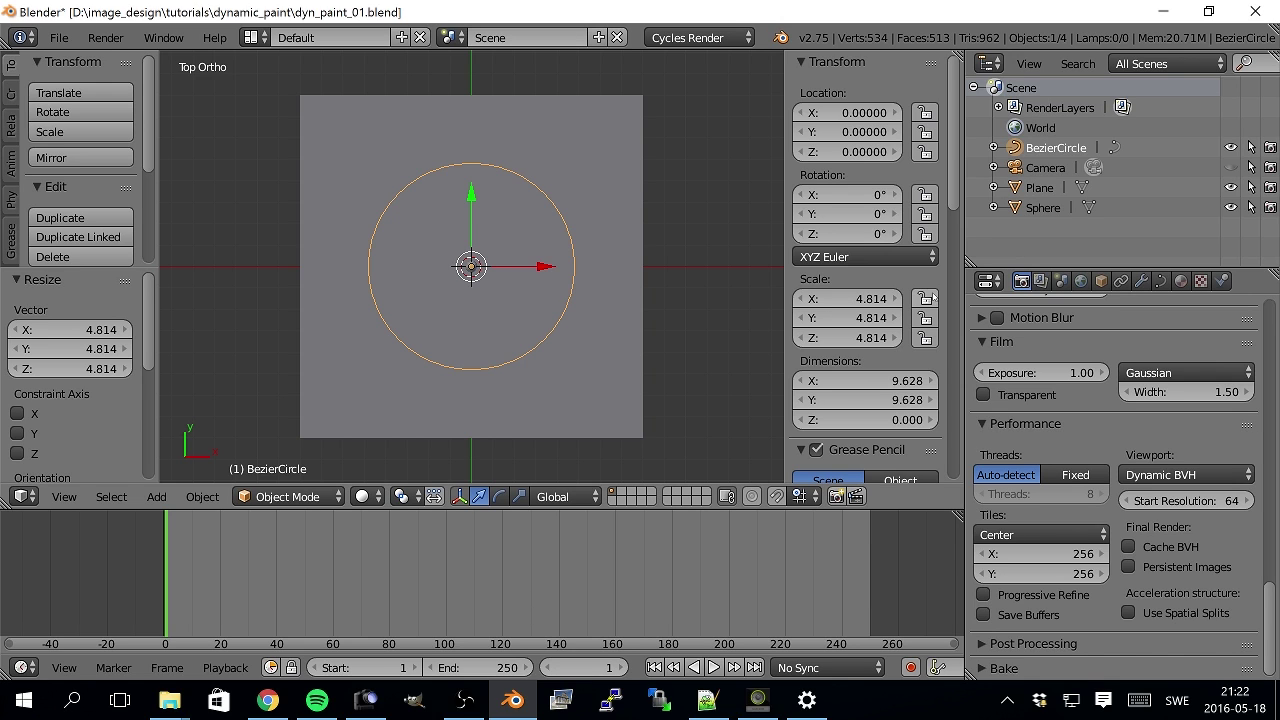
- Rename the Bezier circle as orbit, the sphere as brush and the plane as canvas
double_click(1050, 147)
text(orbit)
key(Return)
double_click(1046, 188)
text(brush)
key(Return)
double_click(1040, 167)
text(canvas)
key(Return)
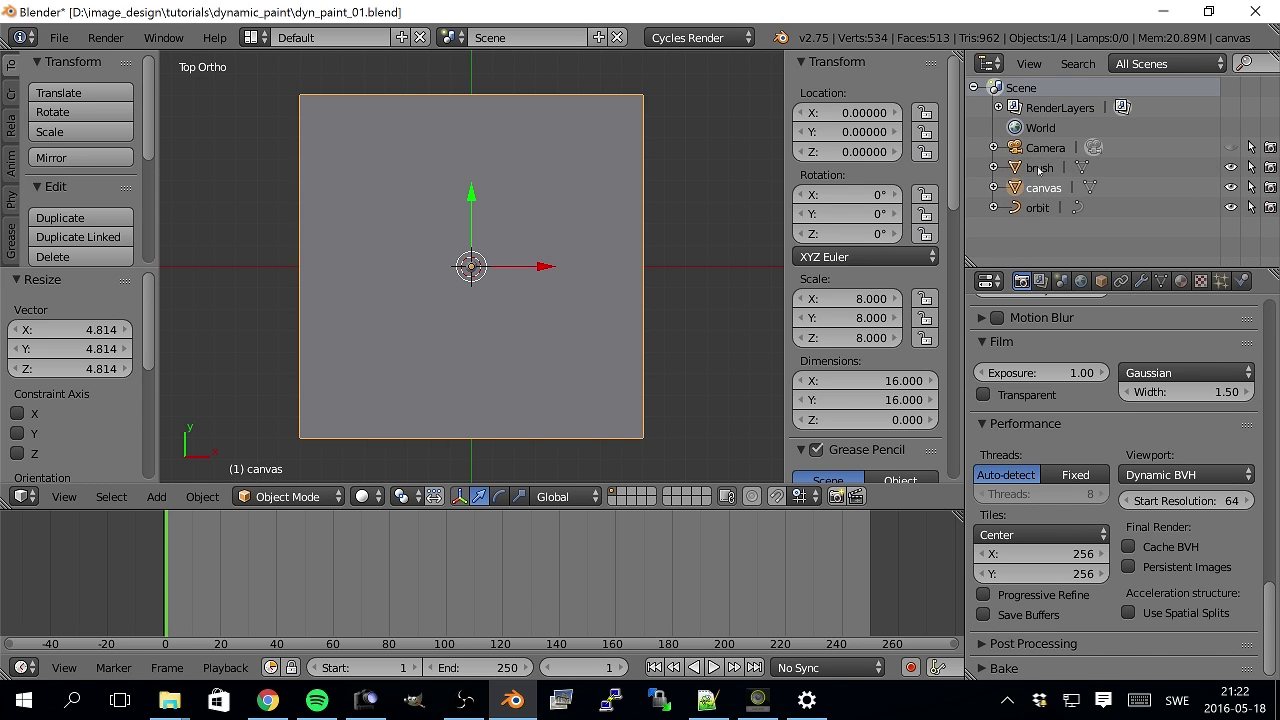
- Give the brush sphere a Follow Path constraint targeting the orbit curve, and try out its offset
mouse_move(516, 353)
middle_down()
mouse_move(440, 250)
mouse_move(472, 287)
middle_up()
right_click(474, 271)
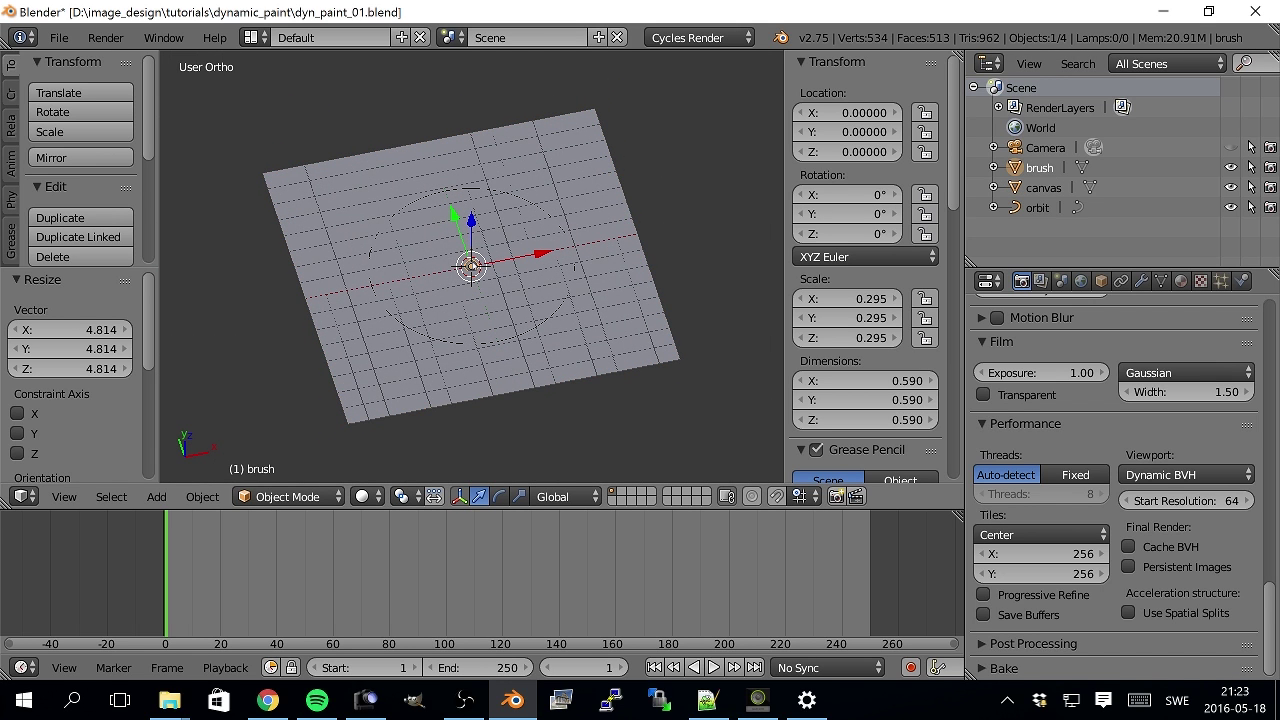
click(1124, 282)
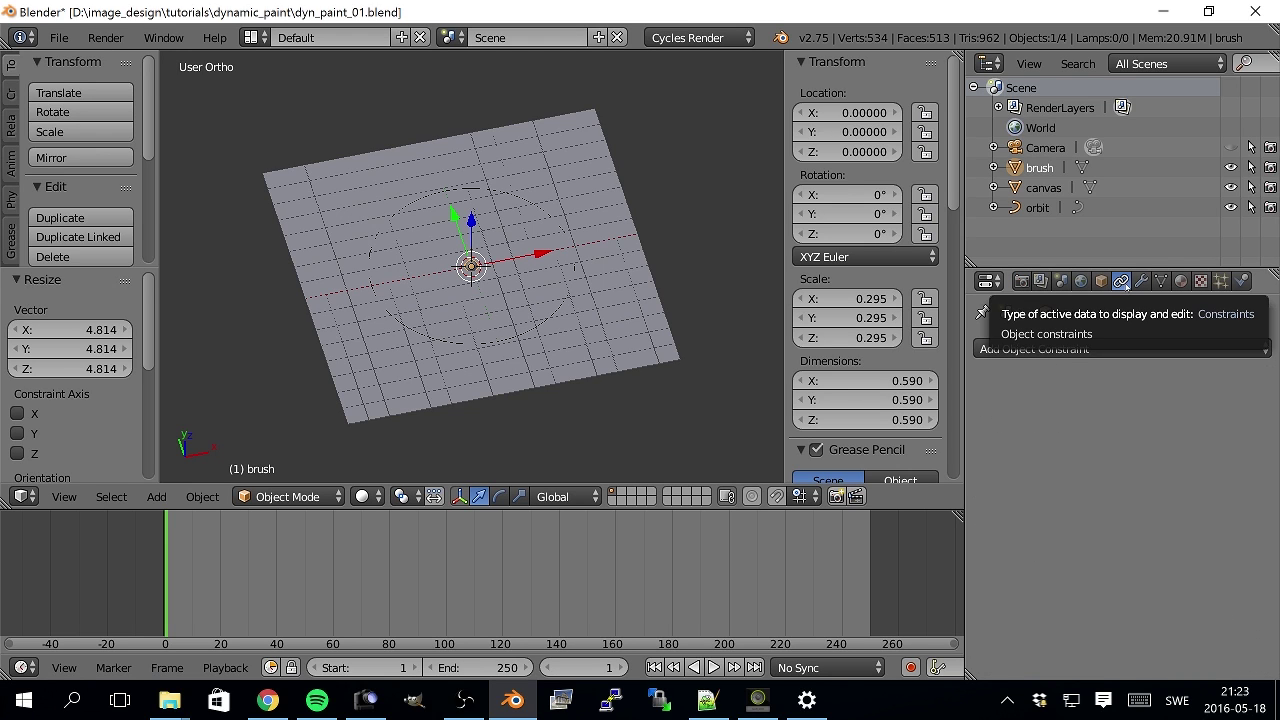
click(1120, 350)
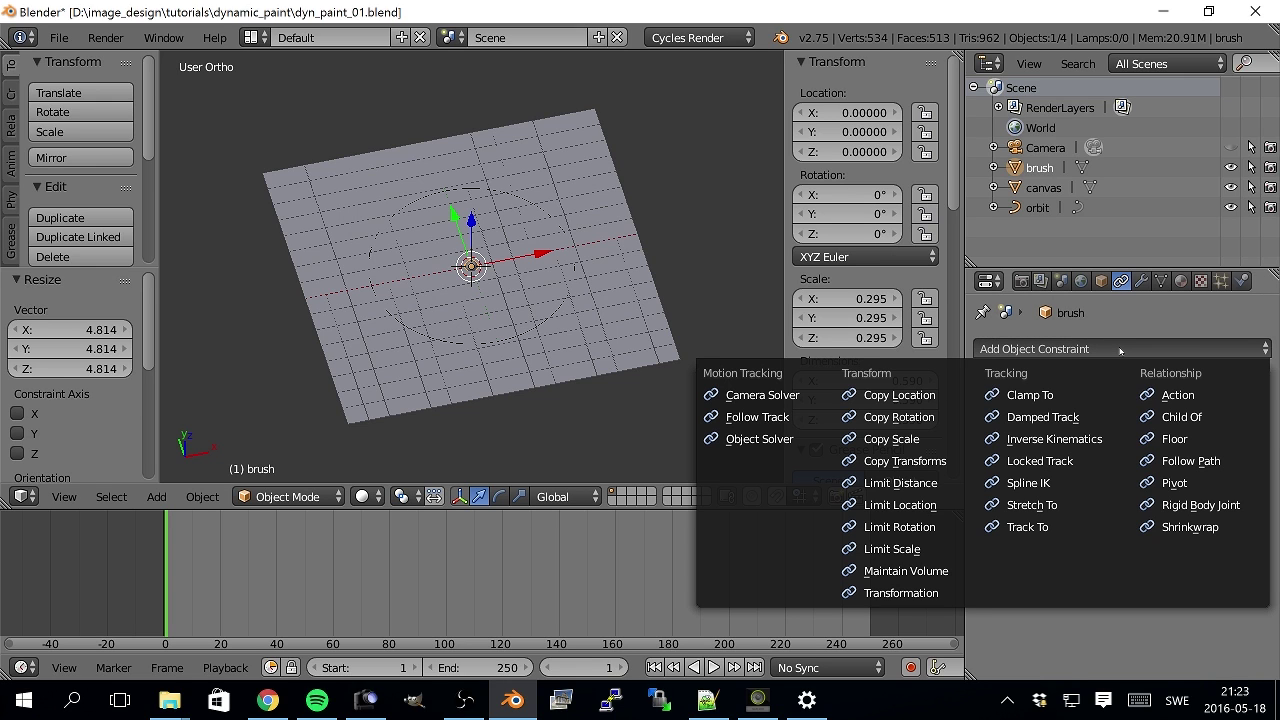
click(1184, 461)
click(1110, 422)
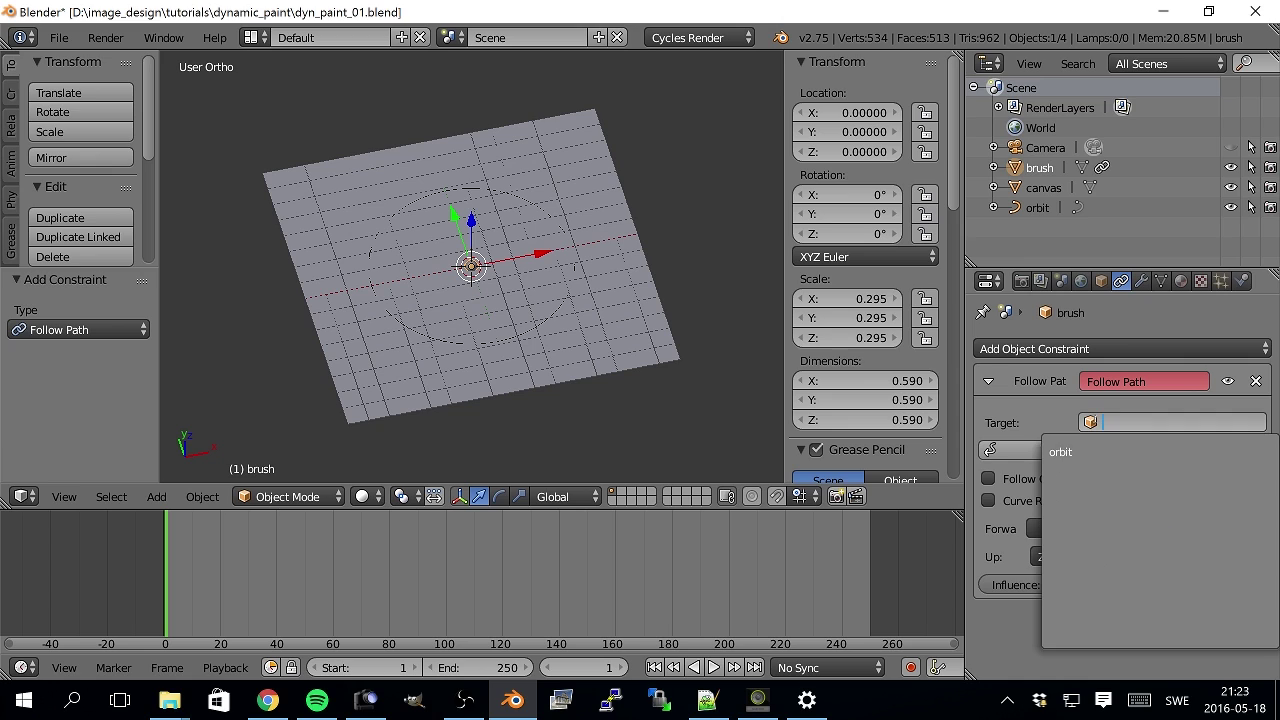
click(1060, 452)
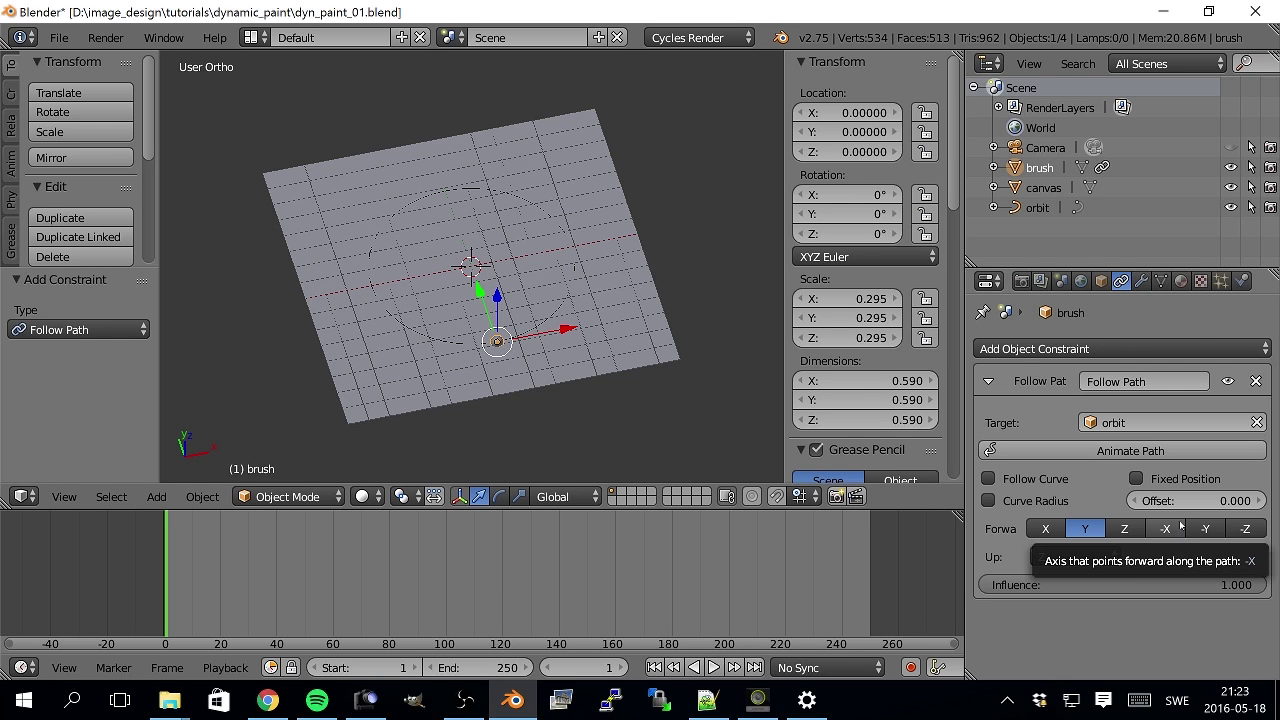
mouse_move(1180, 500)
mouse_down()
mouse_move(1250, 500)
mouse_move(1158, 503)
mouse_up()
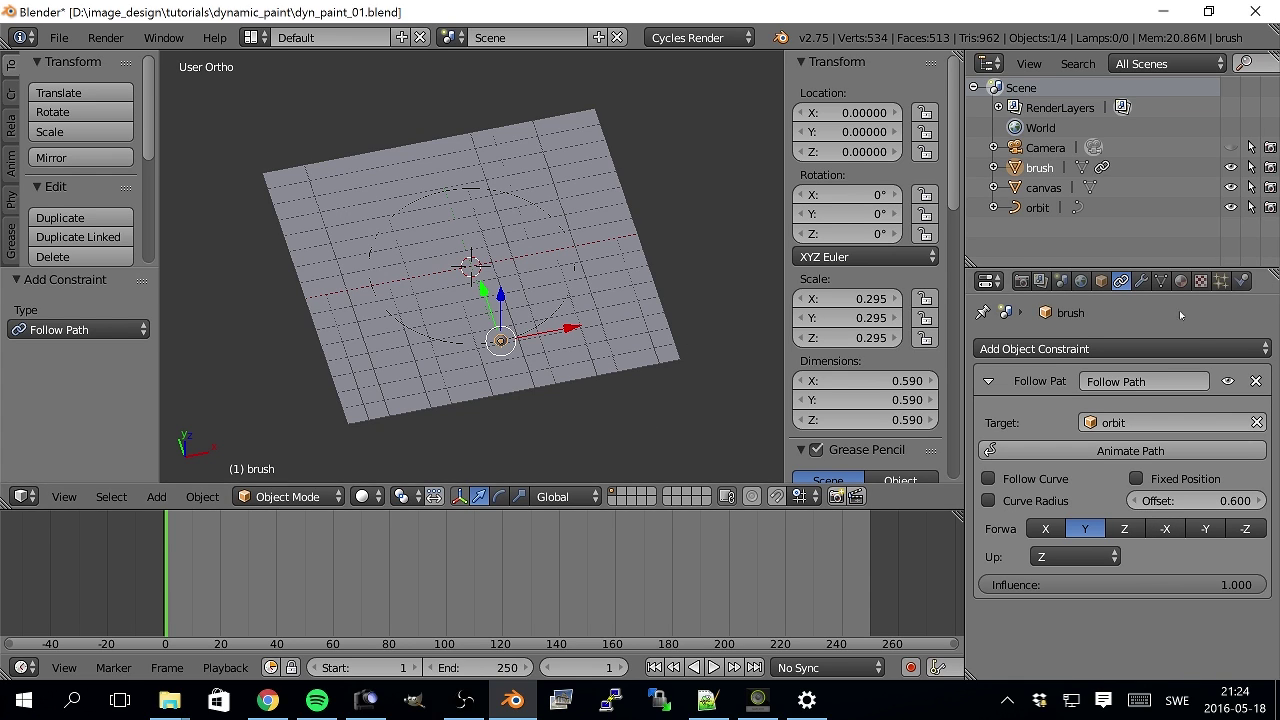
- Set the end frame to 800 and keyframe the brush's Follow Path offset at frames 1 and 800, starting from 0
click(1243, 282)
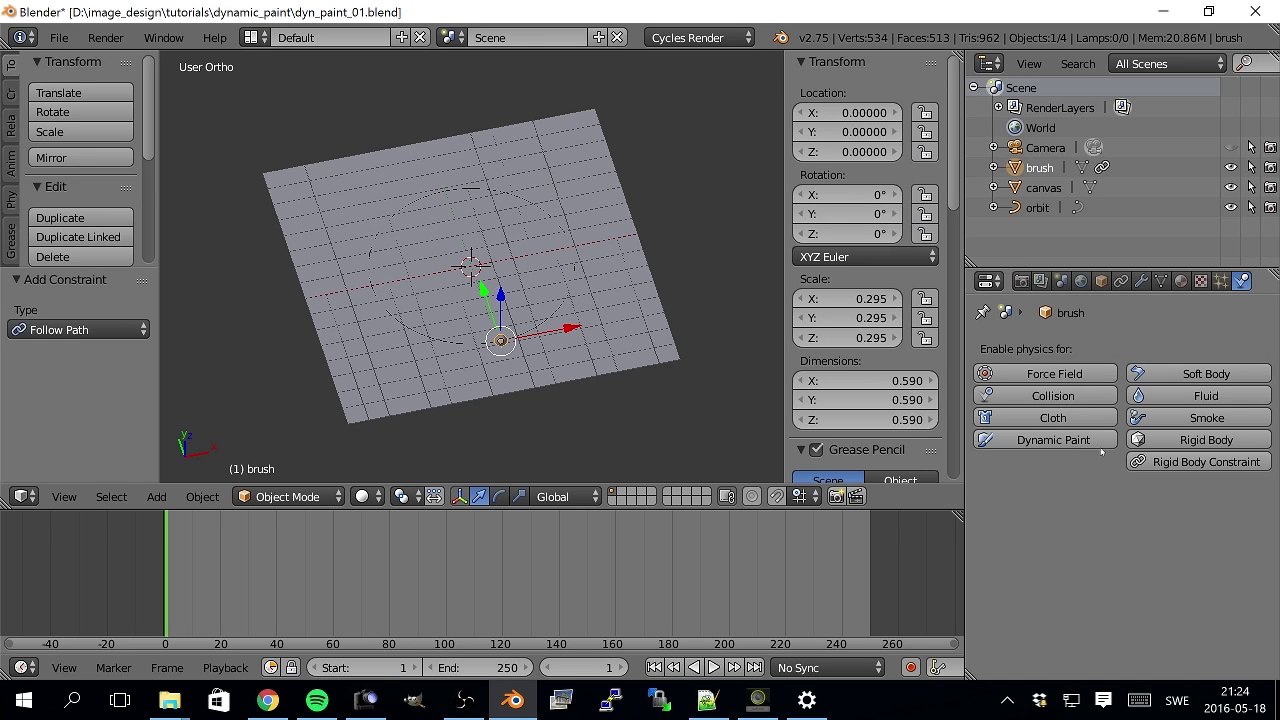
right_click(535, 361)
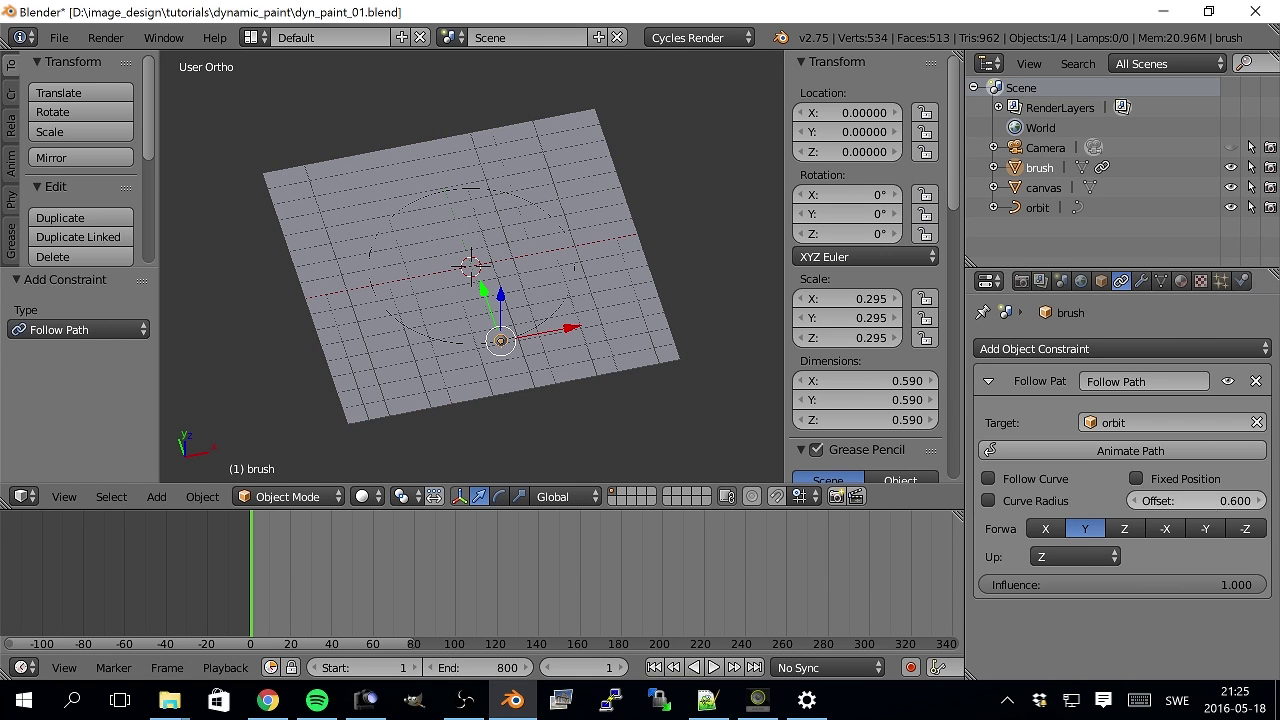
drag(250, 576, 847, 576)
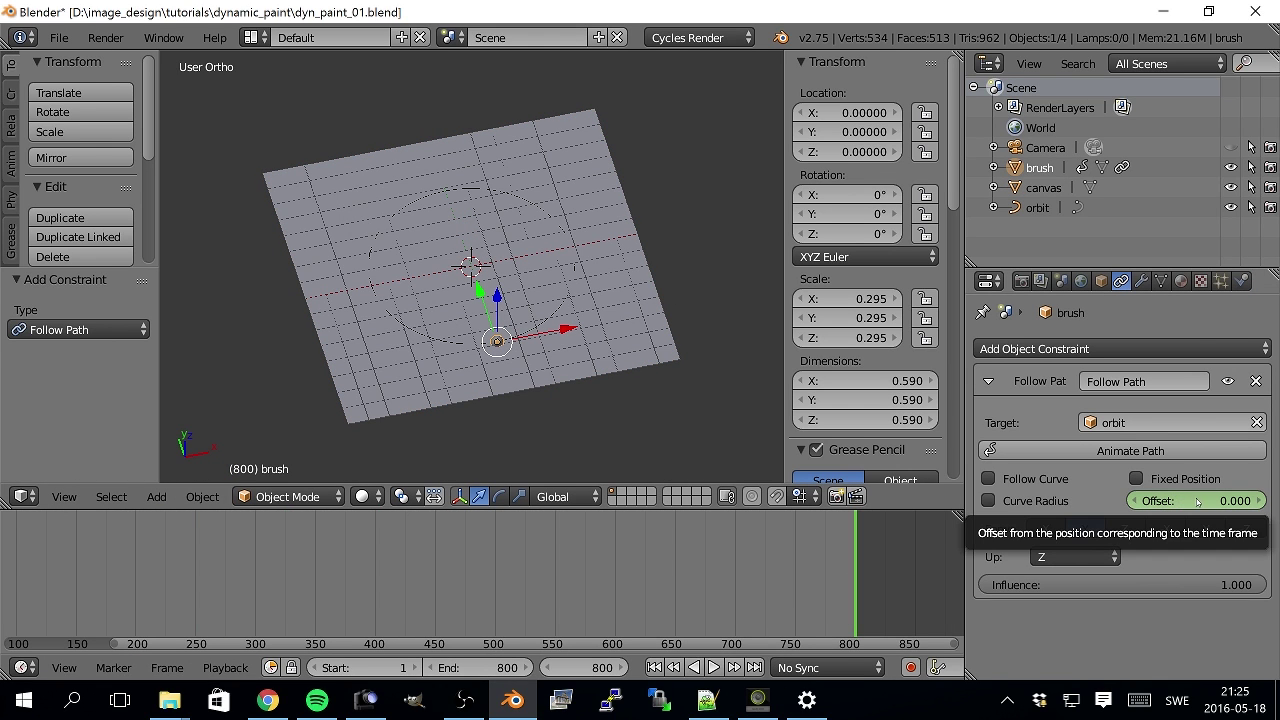
mouse_move(716, 572)
mouse_down()
mouse_move(862, 572)
mouse_move(586, 572)
mouse_up()
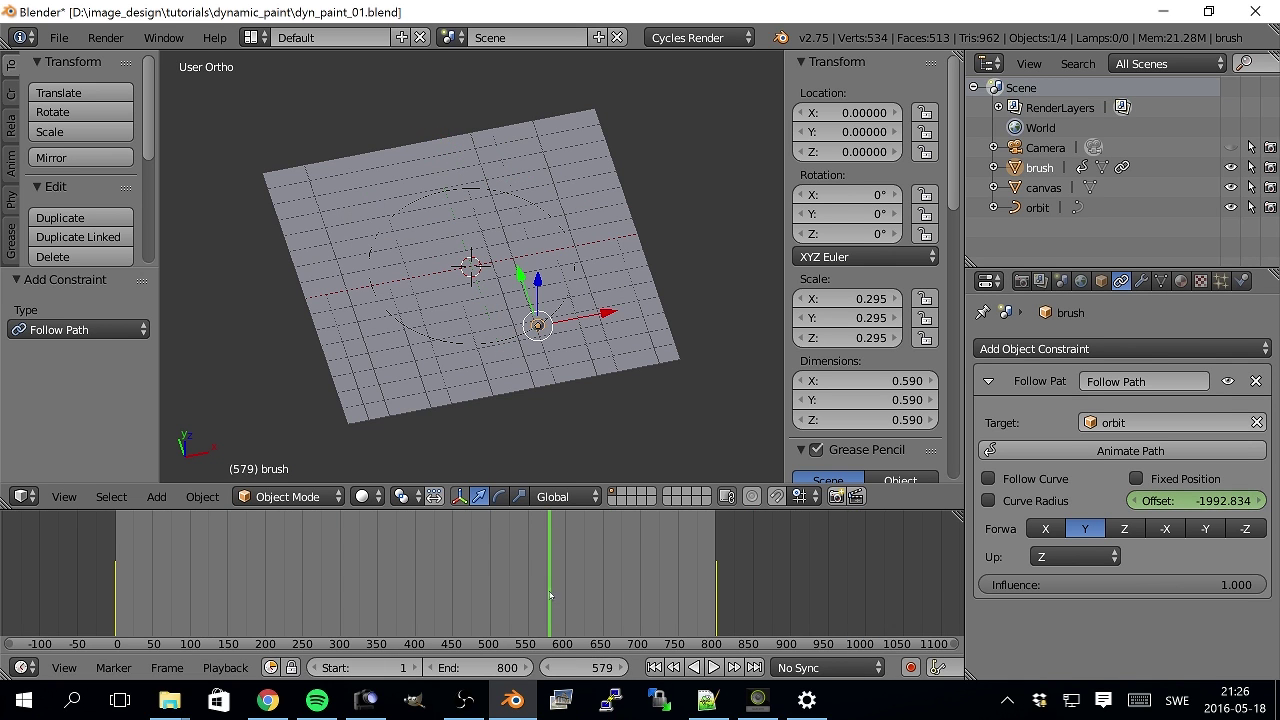
- Switch to the Animation layout and change the interpolation mode of the brush's offset keyframes for steady-speed orbit motion
key(ctrl+Left)
key(KP_7)
key(z)
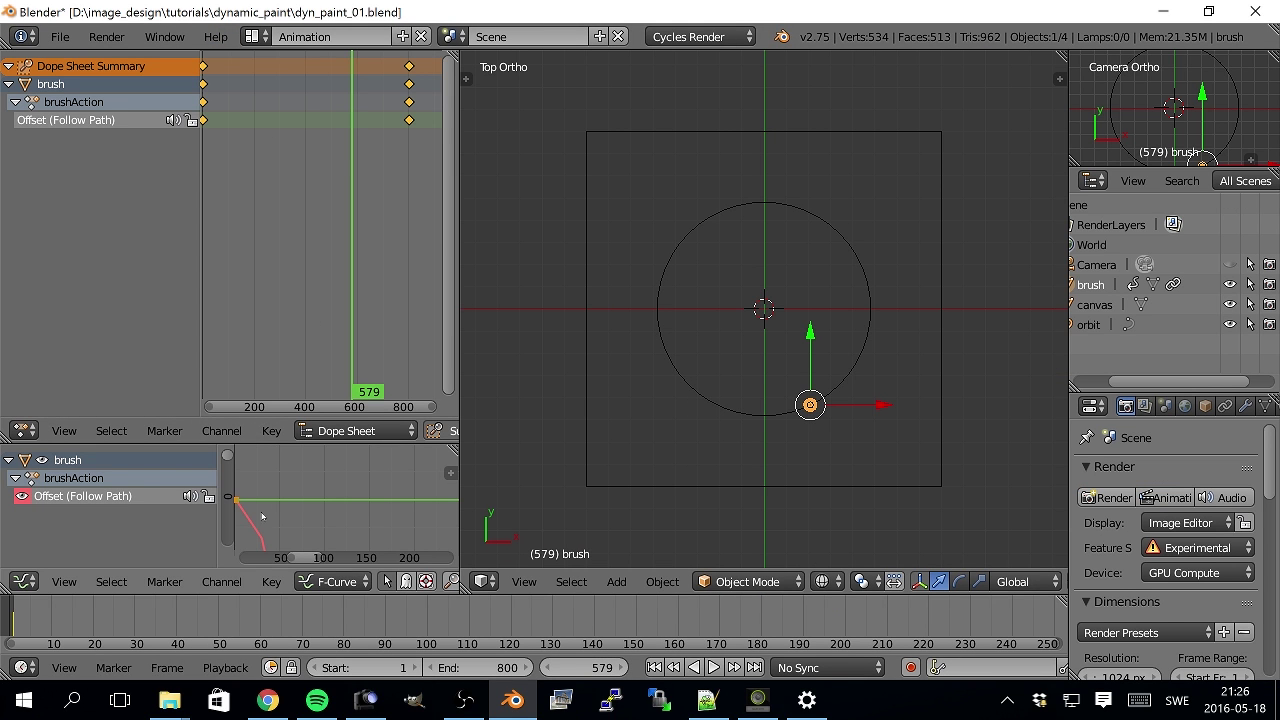
scroll(340, 500, down, 5)
drag(230, 443, 229, 138)
key(Home)
click(271, 583)
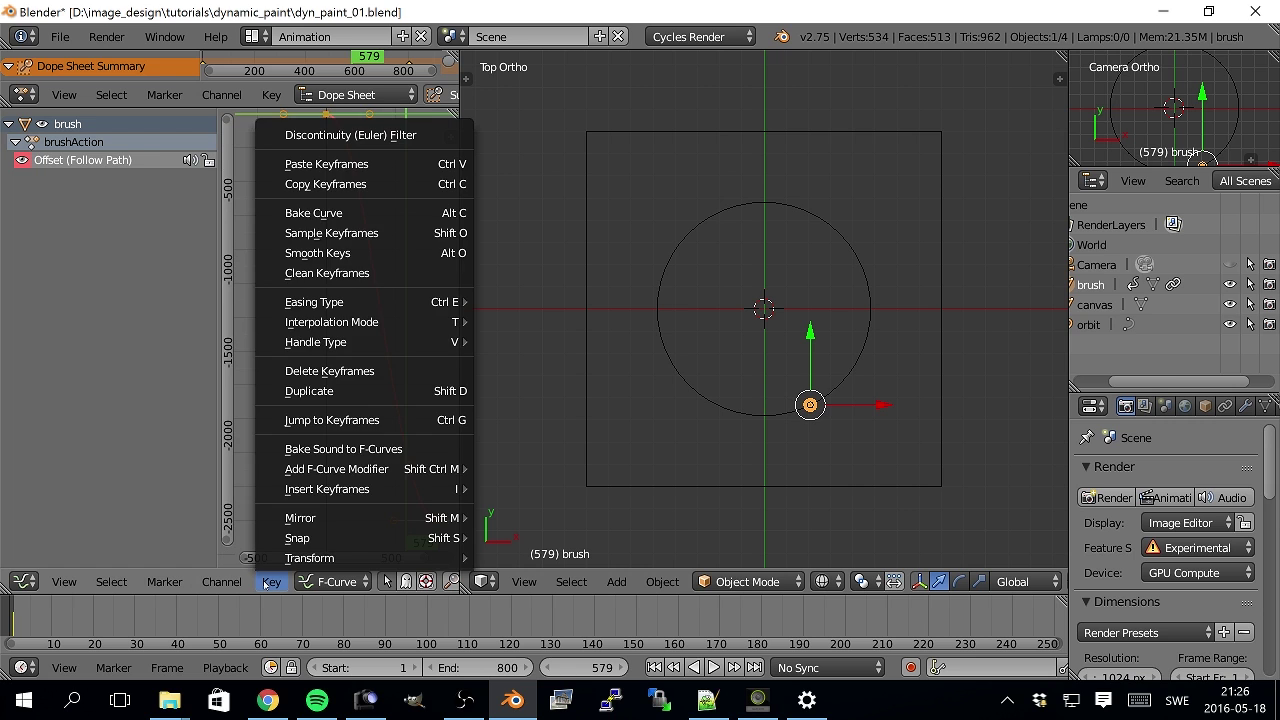
mouse_move(331, 322)
click(394, 363)
scroll(343, 371, down, 3)
click(334, 470)
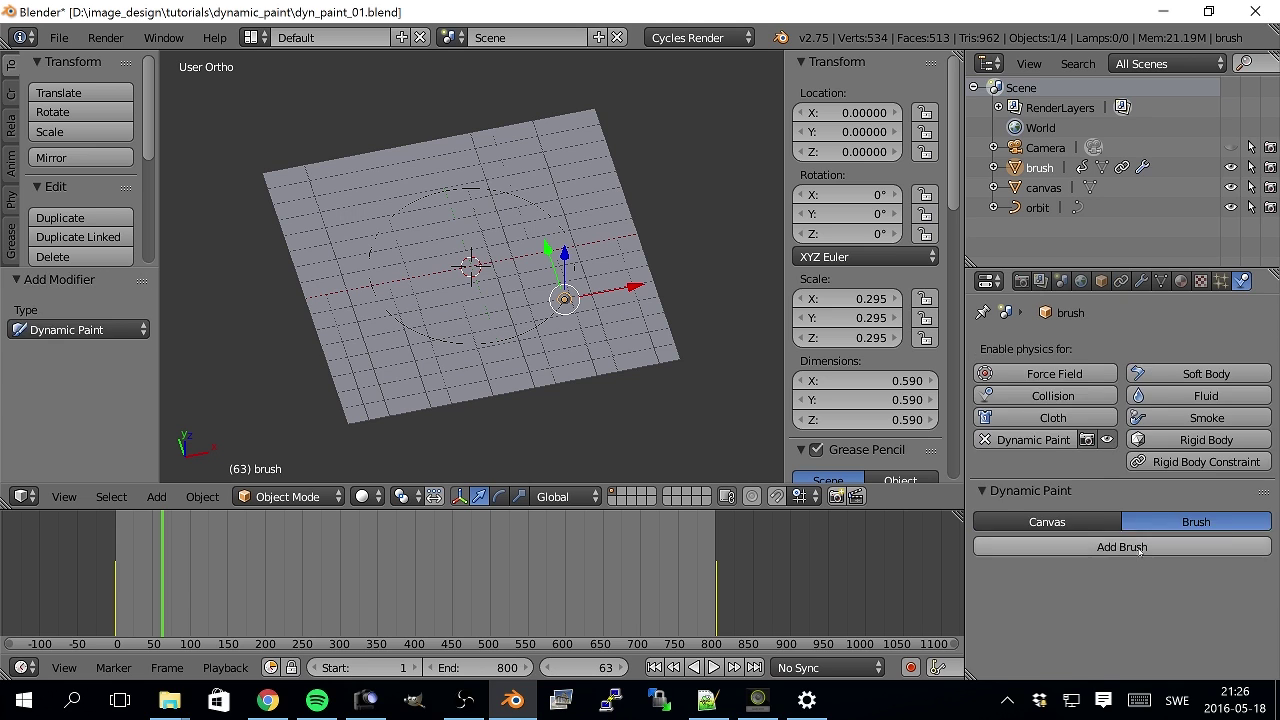
- Make the sphere a Dynamic Paint brush and the plane a Dynamic Paint canvas with an Image Sequence surface
click(1122, 547)
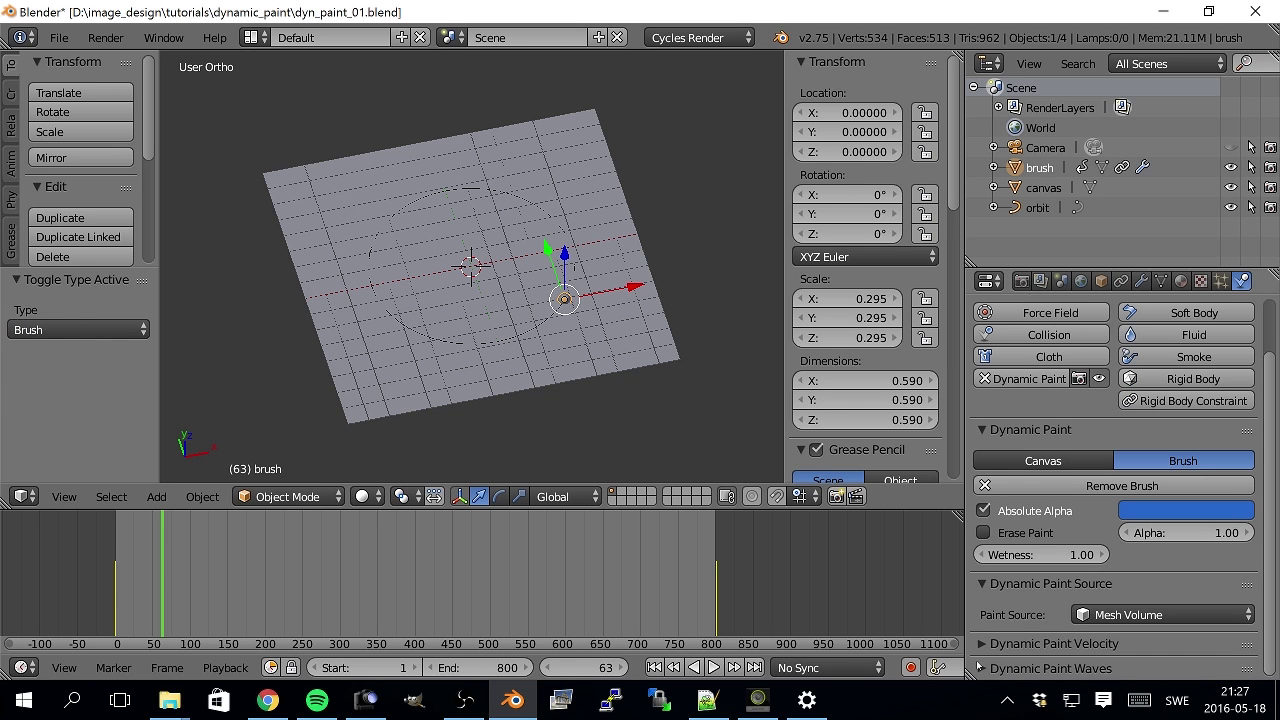
right_click(610, 330)
click(1048, 388)
click(1122, 497)
click(1096, 573)
click(1110, 507)
scroll(82, 170, down, 3)
- UV unwrap the canvas plane from the top view, check the layout in the UV/Image Editor, and return to Object Mode
key(KP_7)
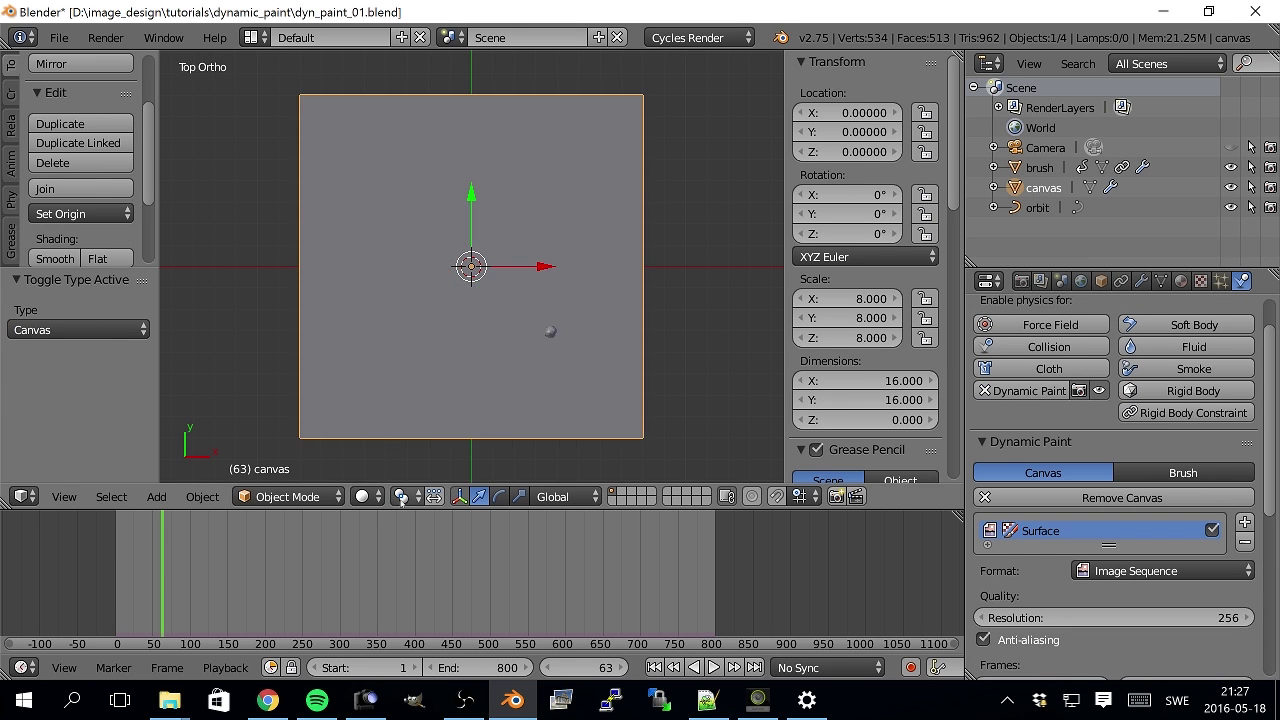
key(Tab)
click(10, 170)
click(86, 251)
click(100, 391)
click(20, 496)
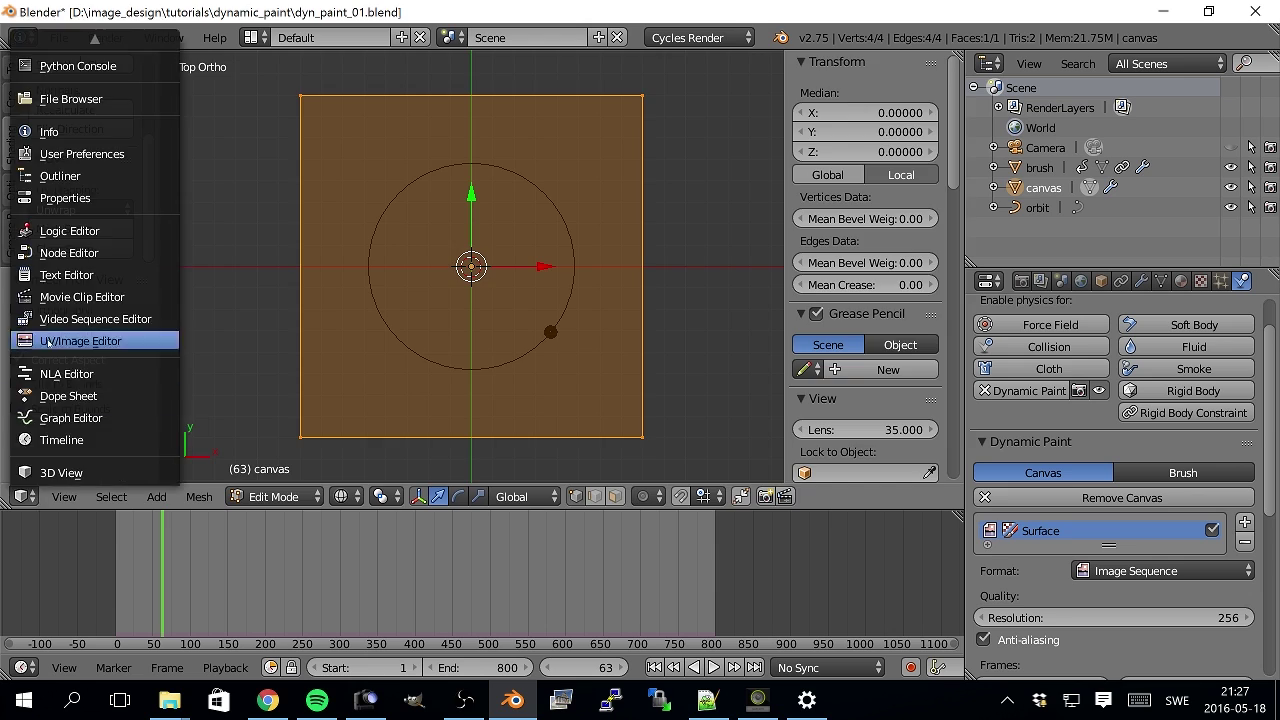
click(47, 341)
click(20, 496)
click(60, 472)
scroll(1226, 566, down, 6)
key(Tab)
- Set the canvas's Dynamic Paint output directory to the canvas_trail_seq folder
click(983, 484)
click(1040, 619)
click(1243, 434)
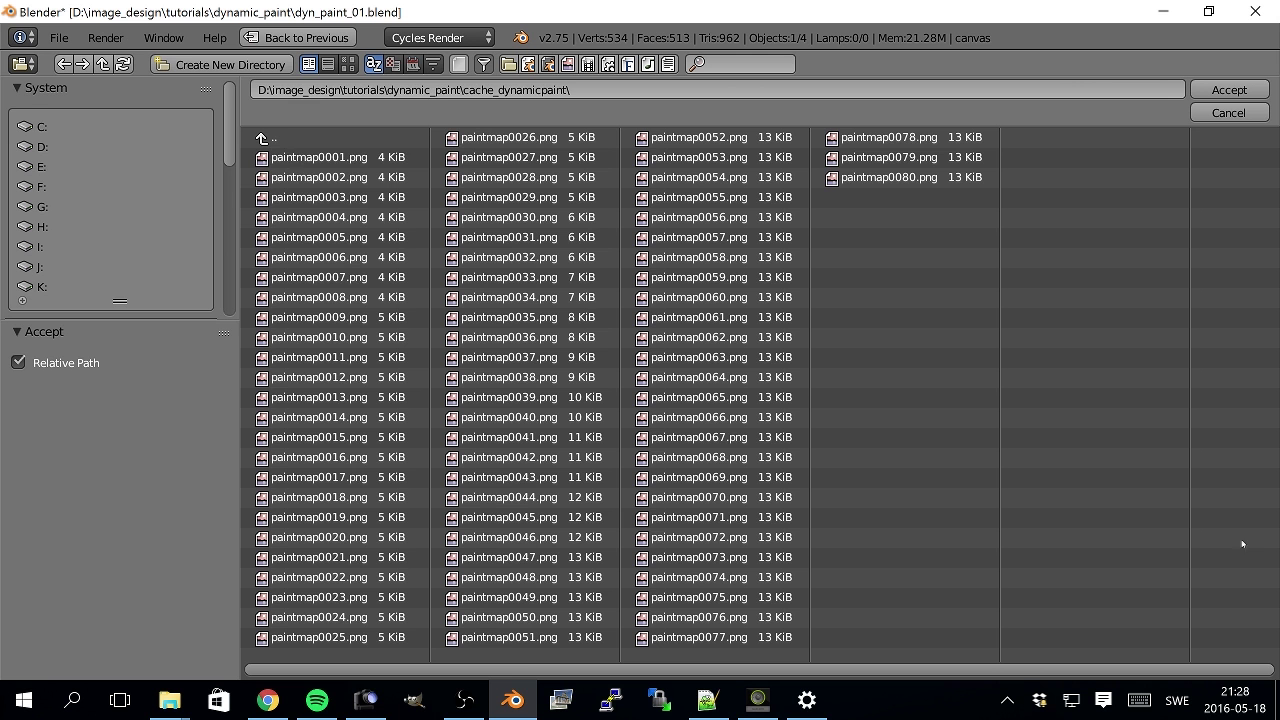
click(268, 137)
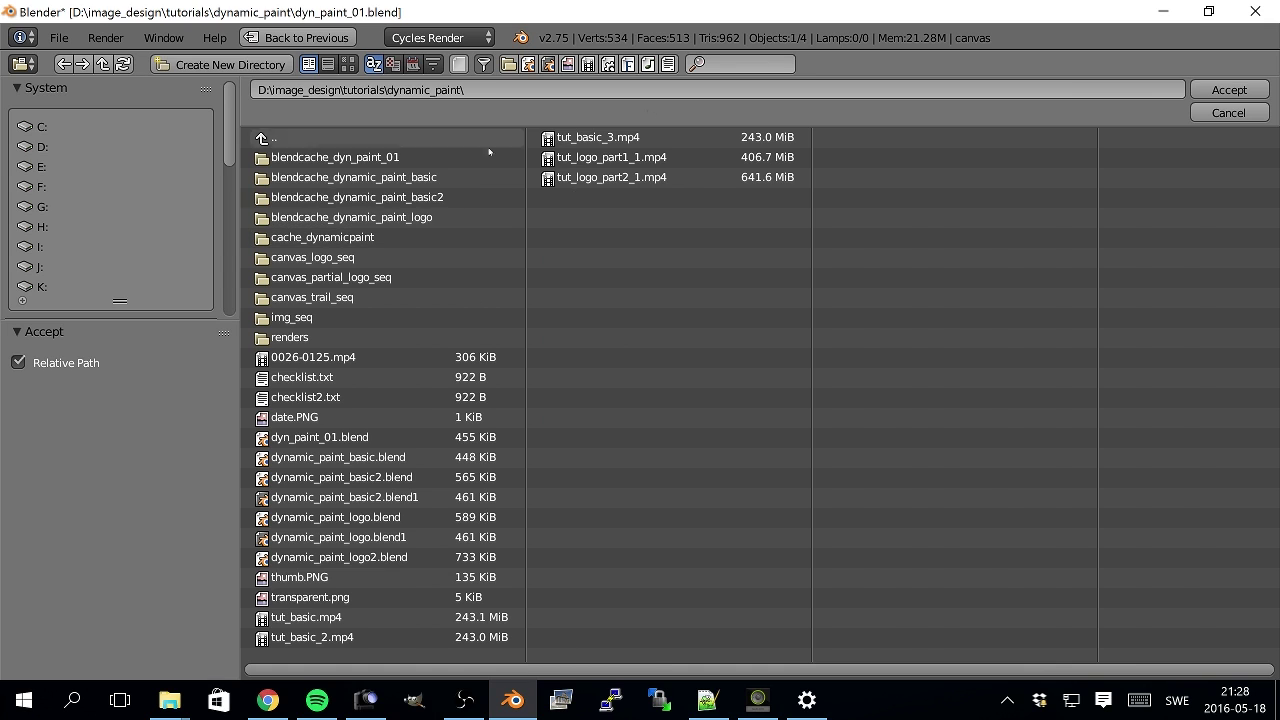
click(318, 297)
double_click(318, 157)
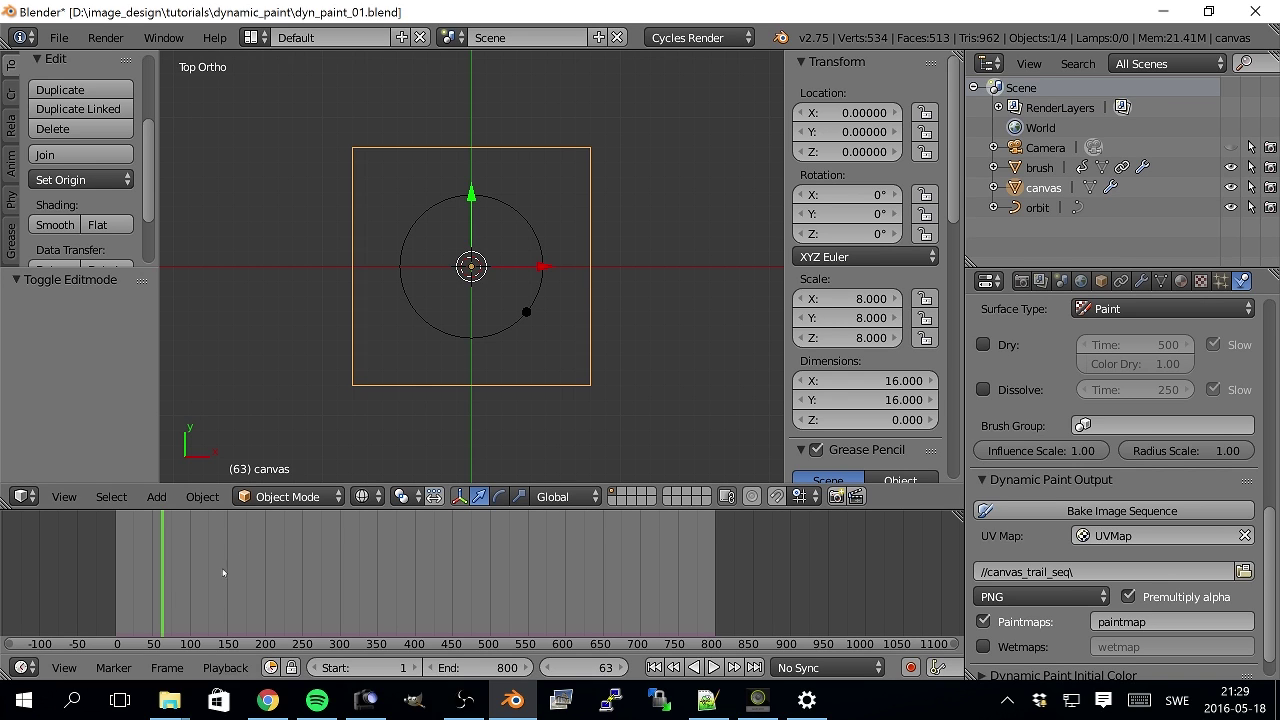
- Play the animation from near its start and review the brush's Dynamic Paint settings
mouse_move(161, 584)
mouse_down()
mouse_move(133, 584)
mouse_move(197, 598)
mouse_move(130, 597)
mouse_up()
click(714, 667)
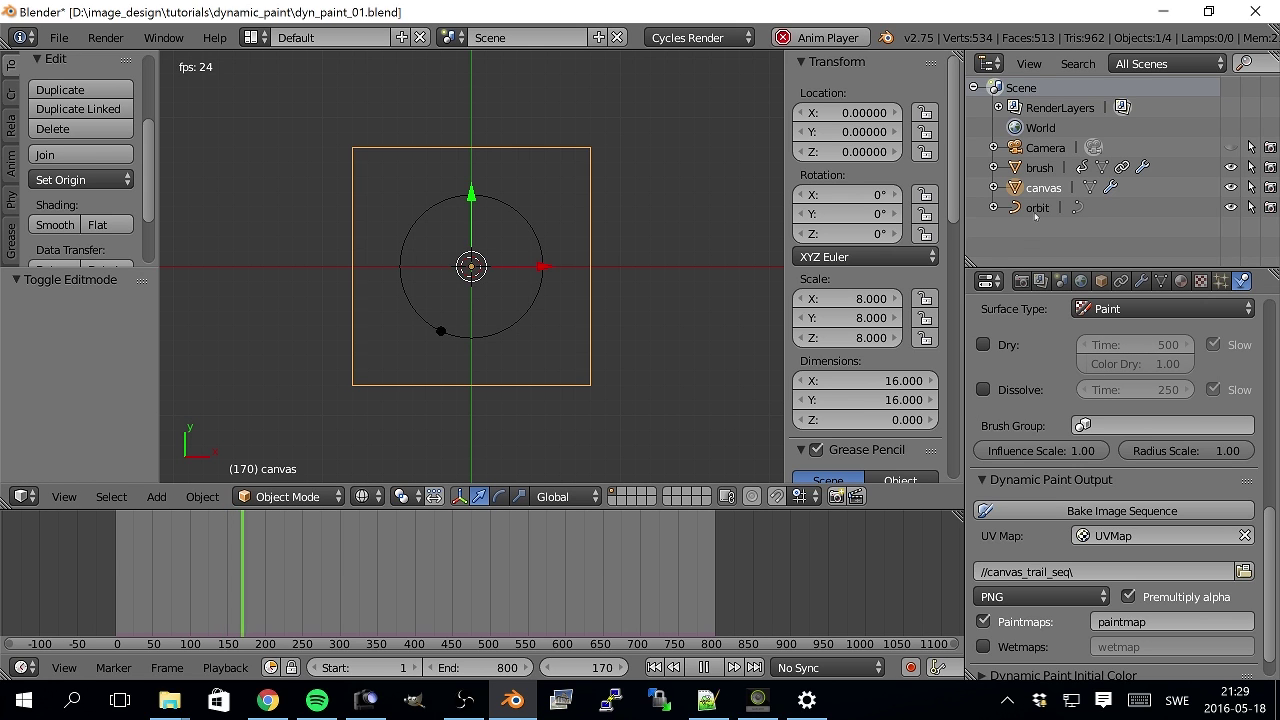
click(1039, 167)
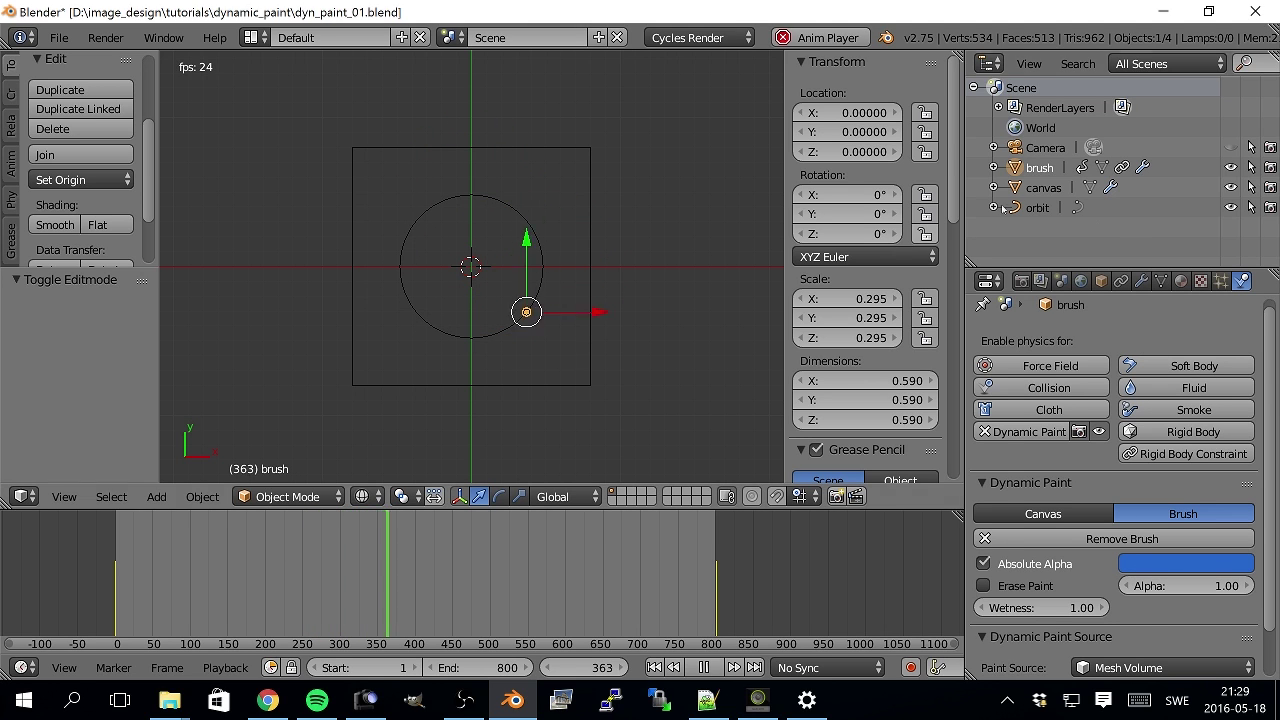
- Set the resolution of the canvas's paint surface to 1024
click(1043, 187)
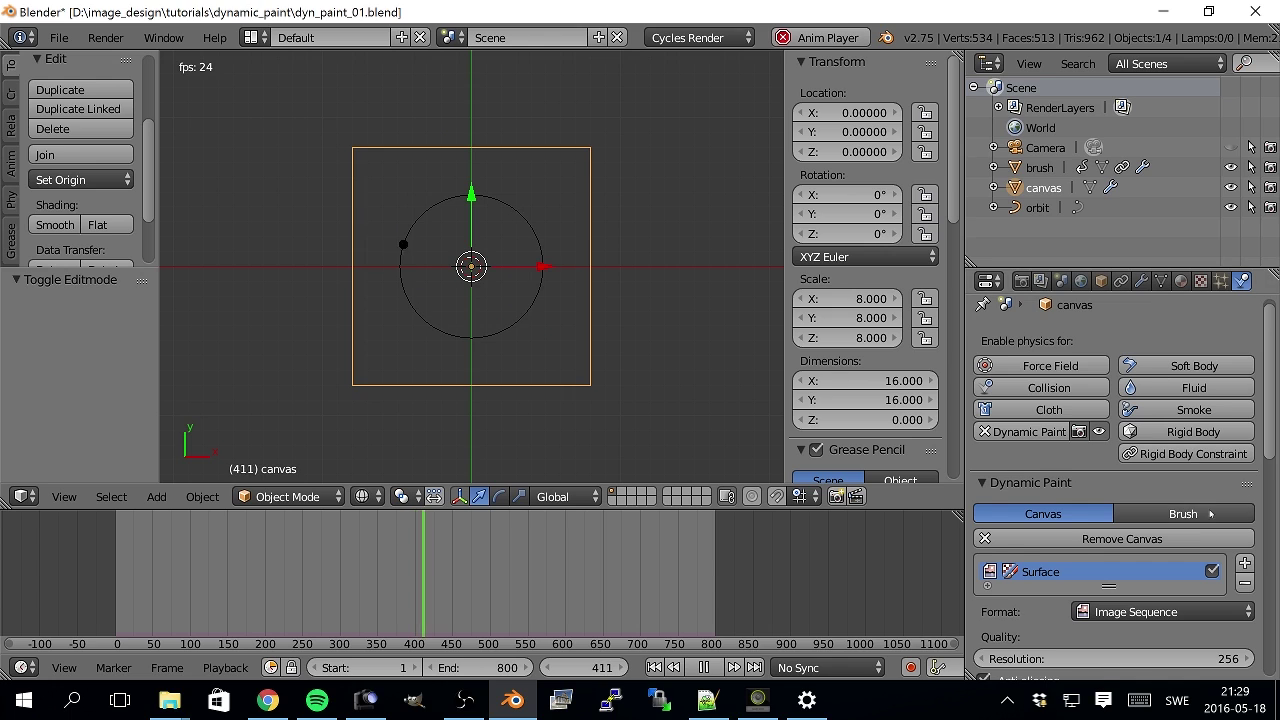
scroll(1195, 480, down, 1)
scroll(1210, 513, down, 2)
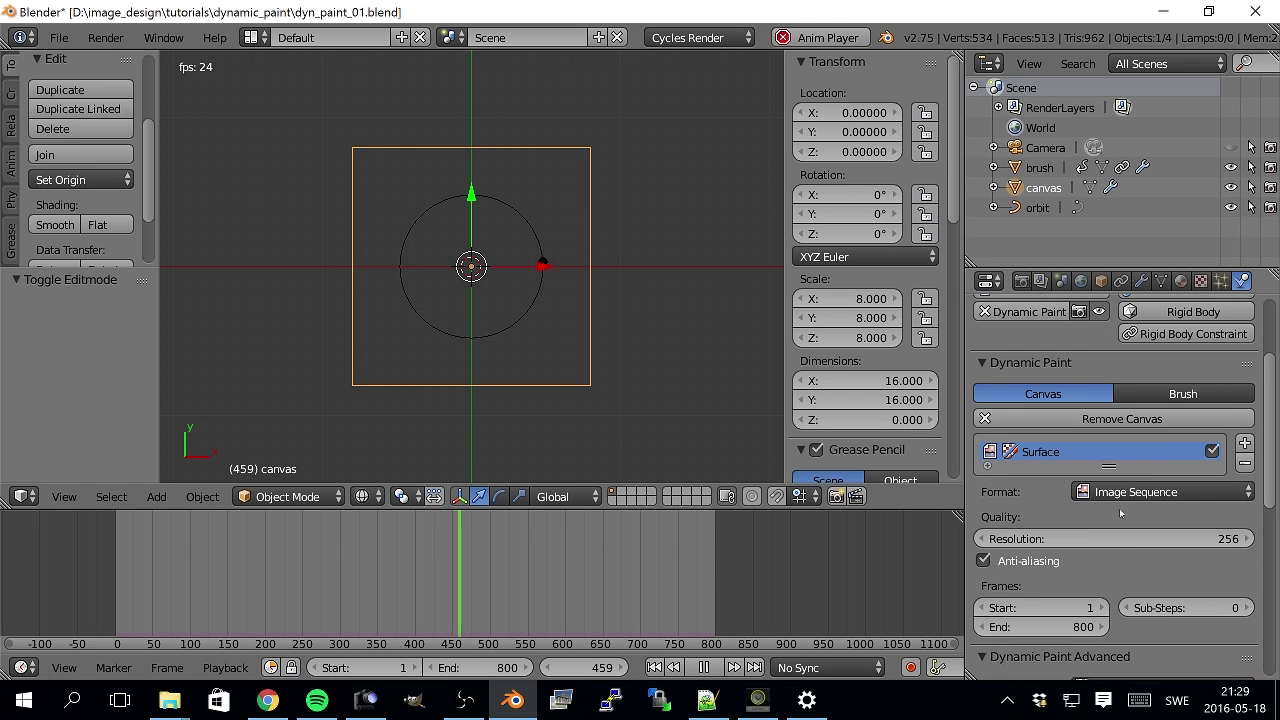
click(1178, 538)
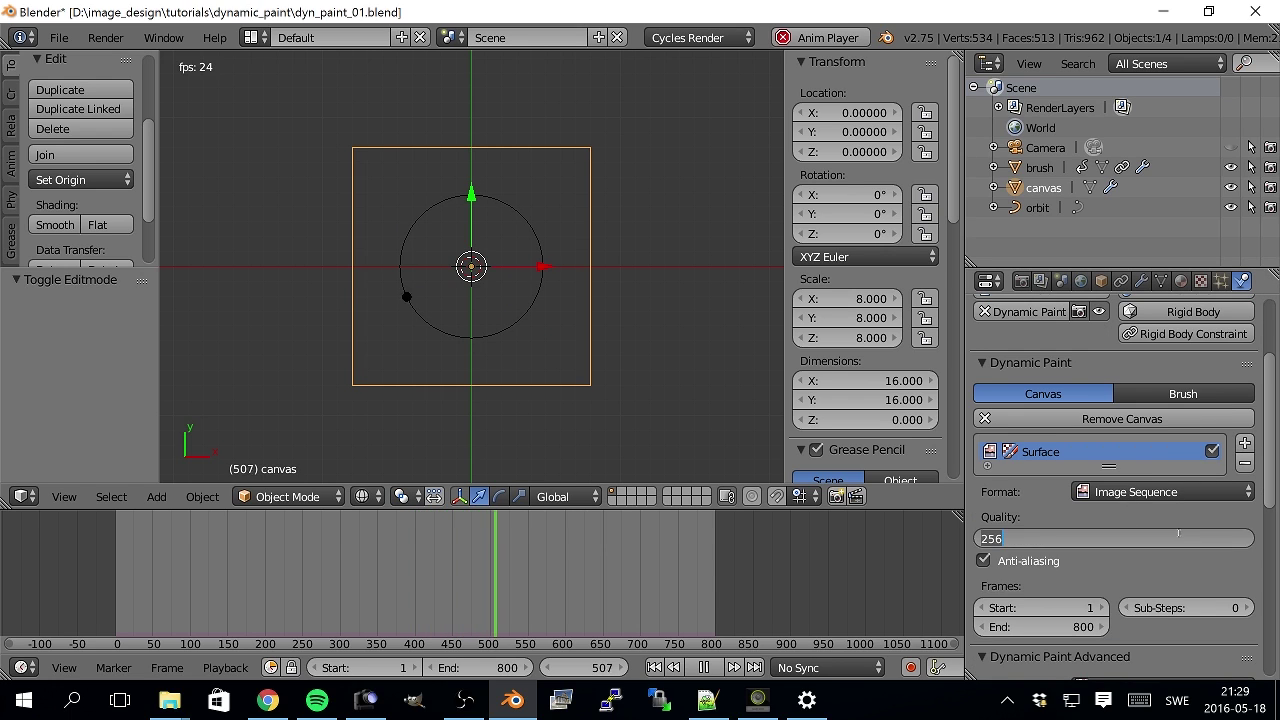
text(1024)
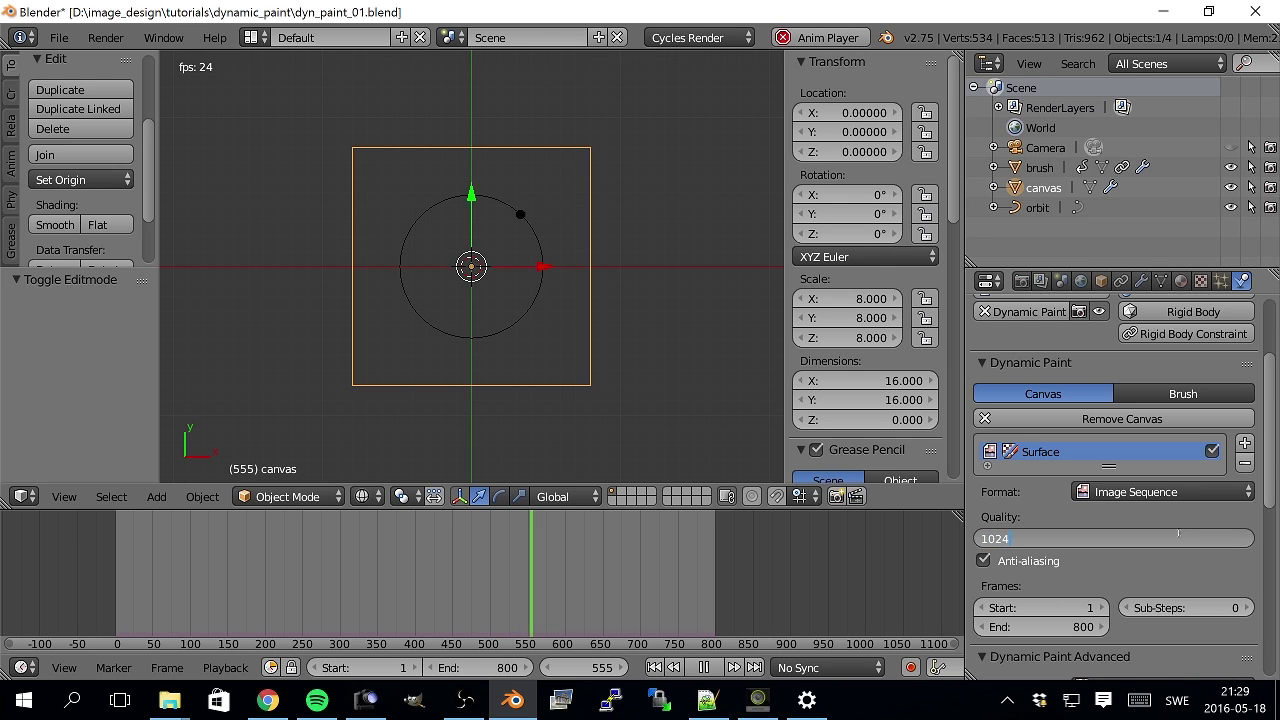
key(Return)
- Enable Dissolve on the canvas's paint surface with a time of 25, and stop the playback
scroll(1164, 543, down, 3)
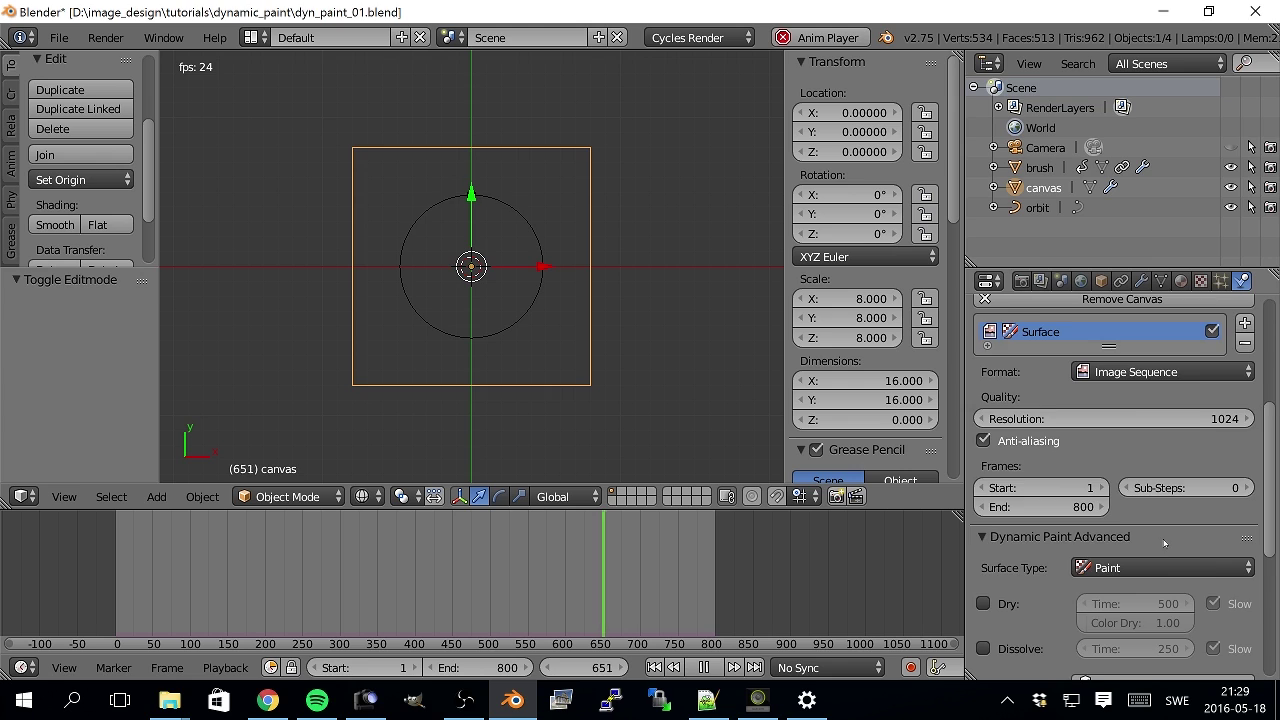
scroll(1164, 543, down, 1)
scroll(1166, 536, down, 2)
scroll(1168, 532, down, 3)
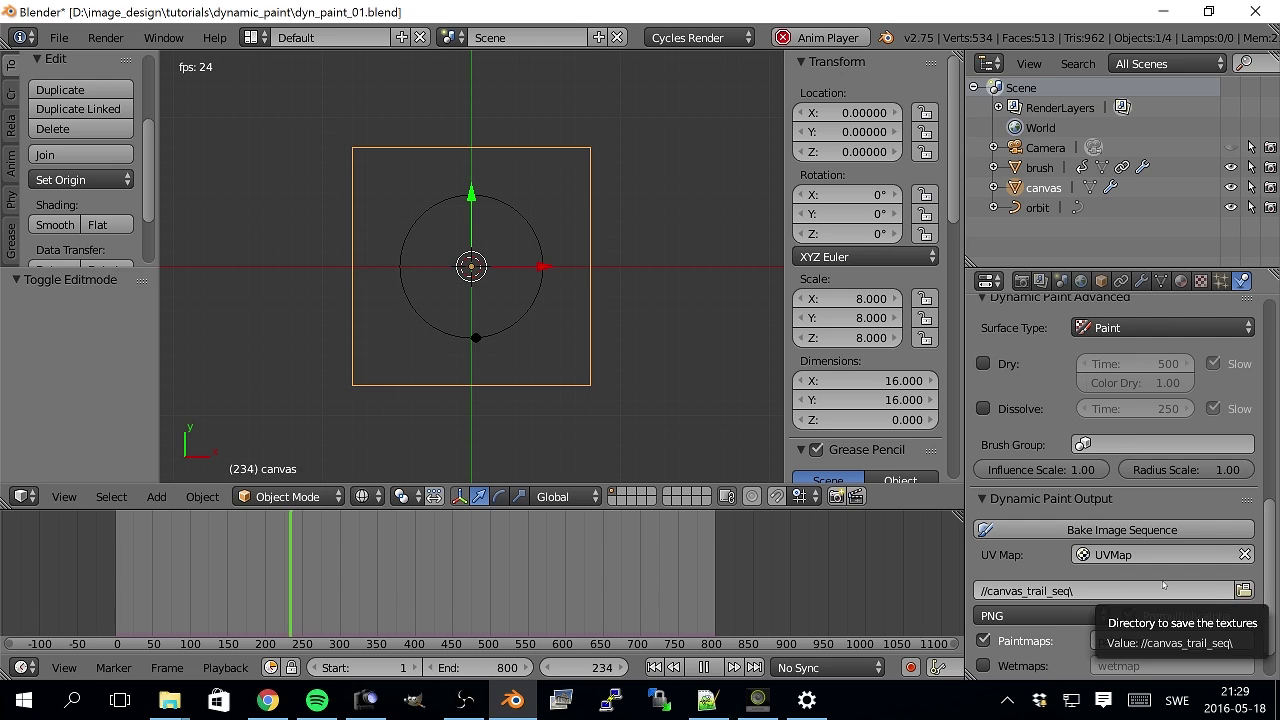
click(983, 408)
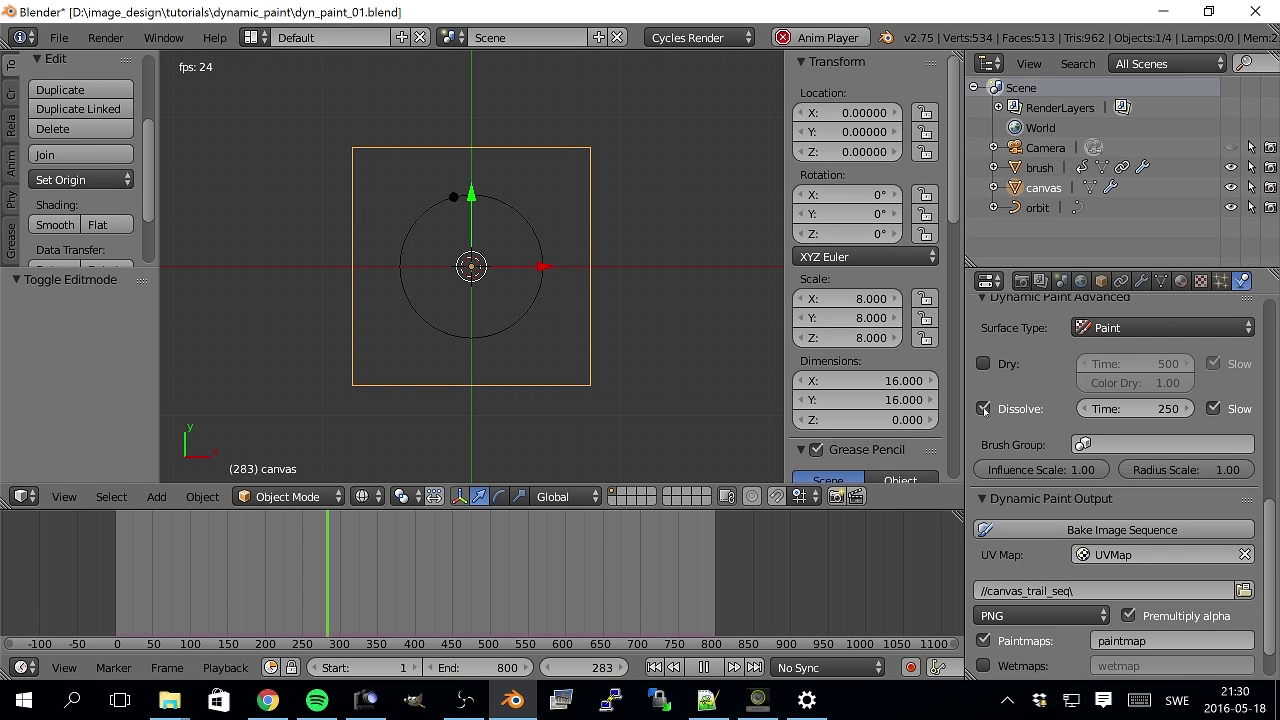
click(1150, 410)
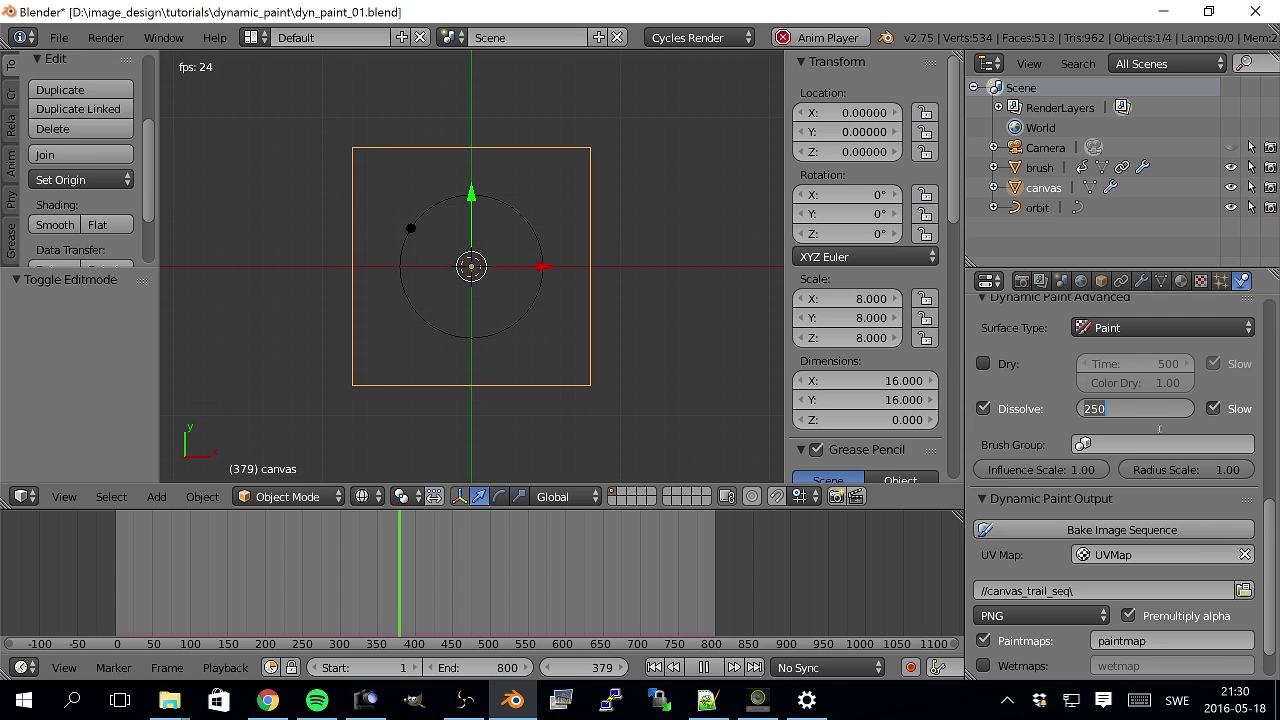
text(50)
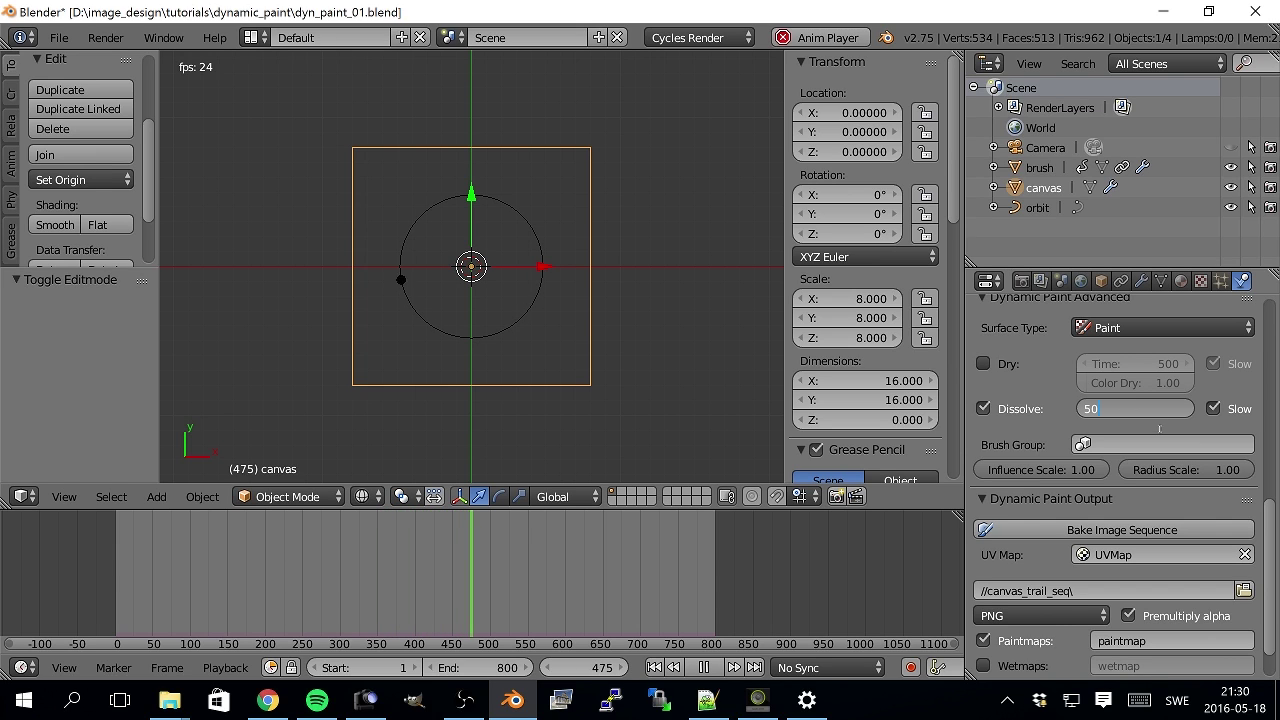
key(BackSpace)
key(BackSpace)
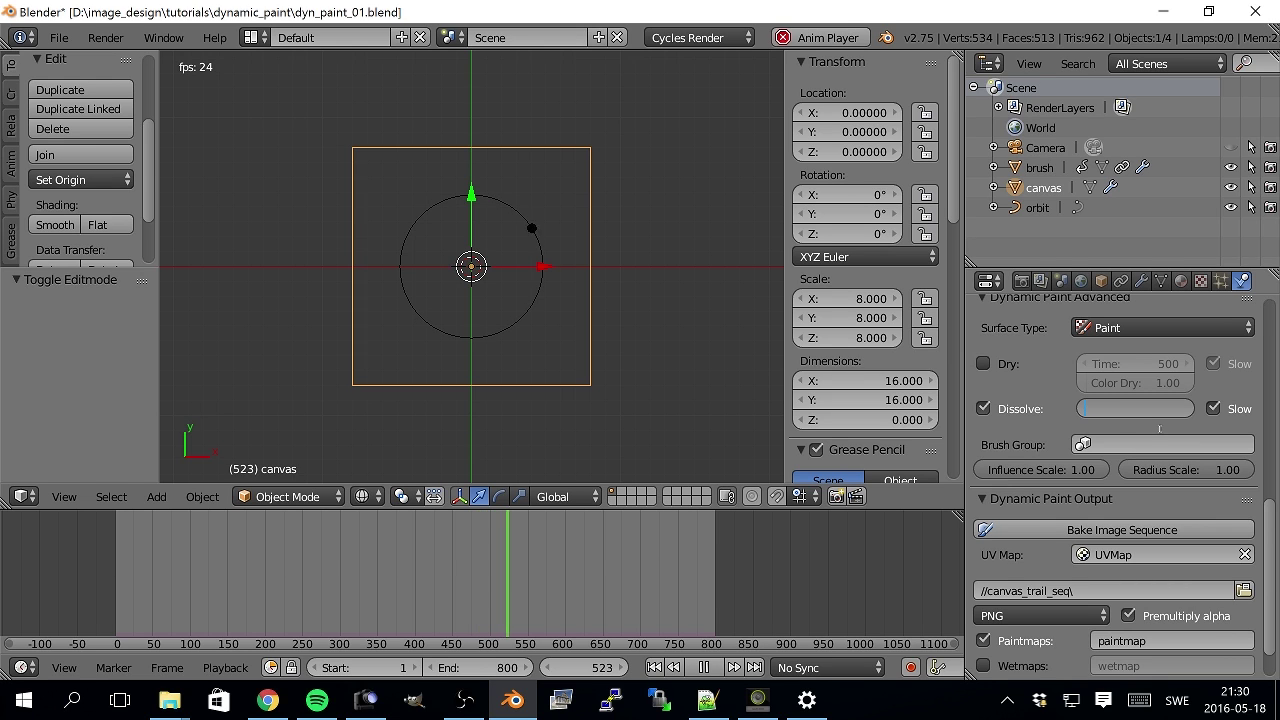
text(25)
key(Return)
scroll(1110, 340, down, 2)
key(Escape)
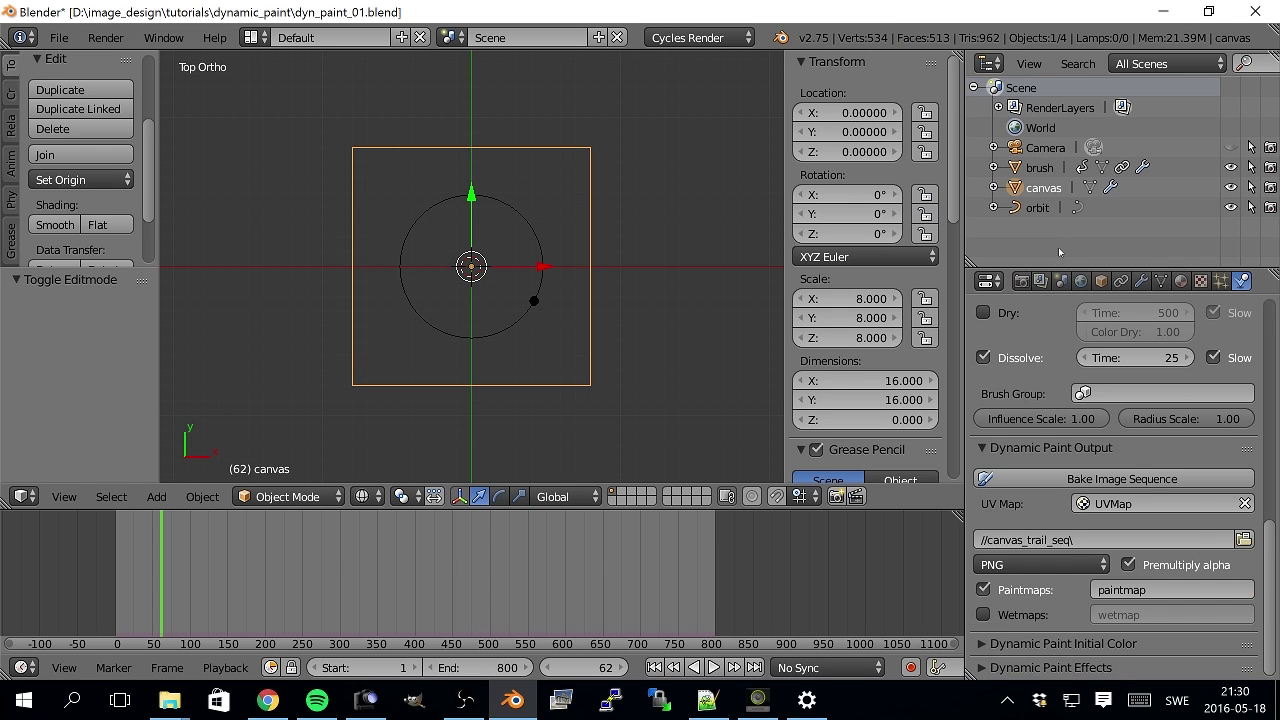
- Rename the canvas plane as canvas_trail and bake its Dynamic Paint image sequence
double_click(1043, 187)
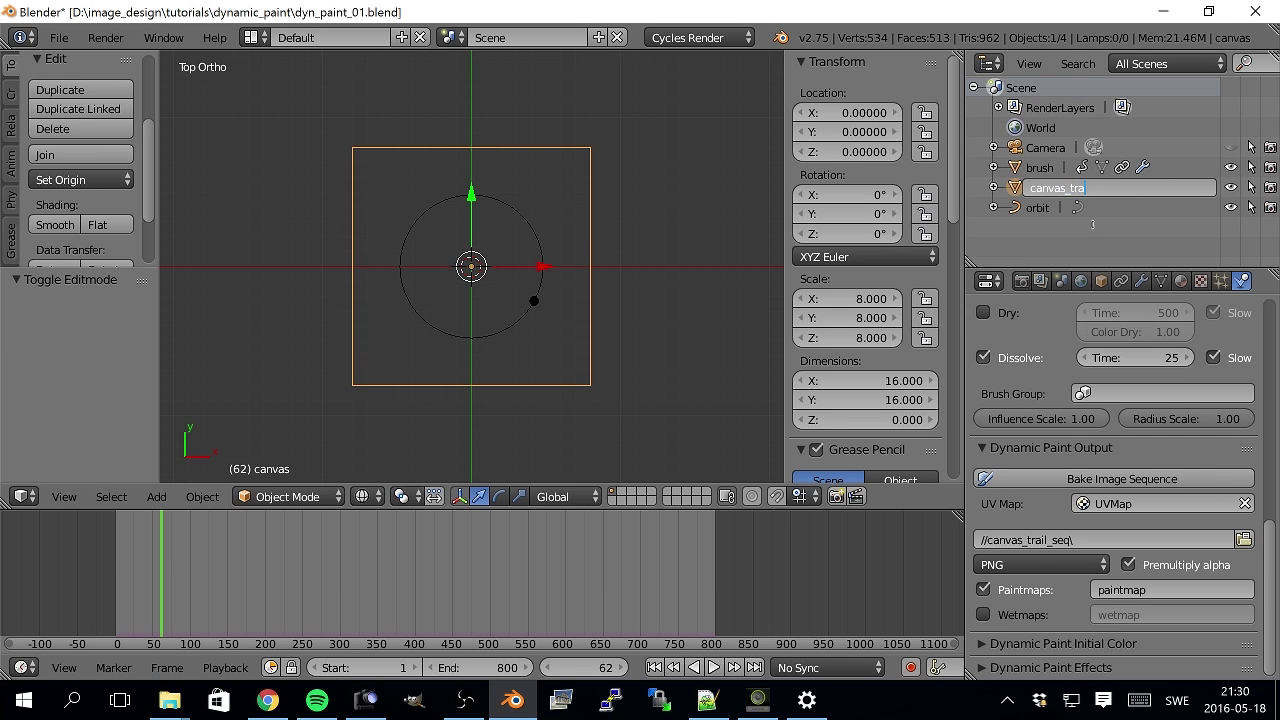
text(canvas_trail)
key(Return)
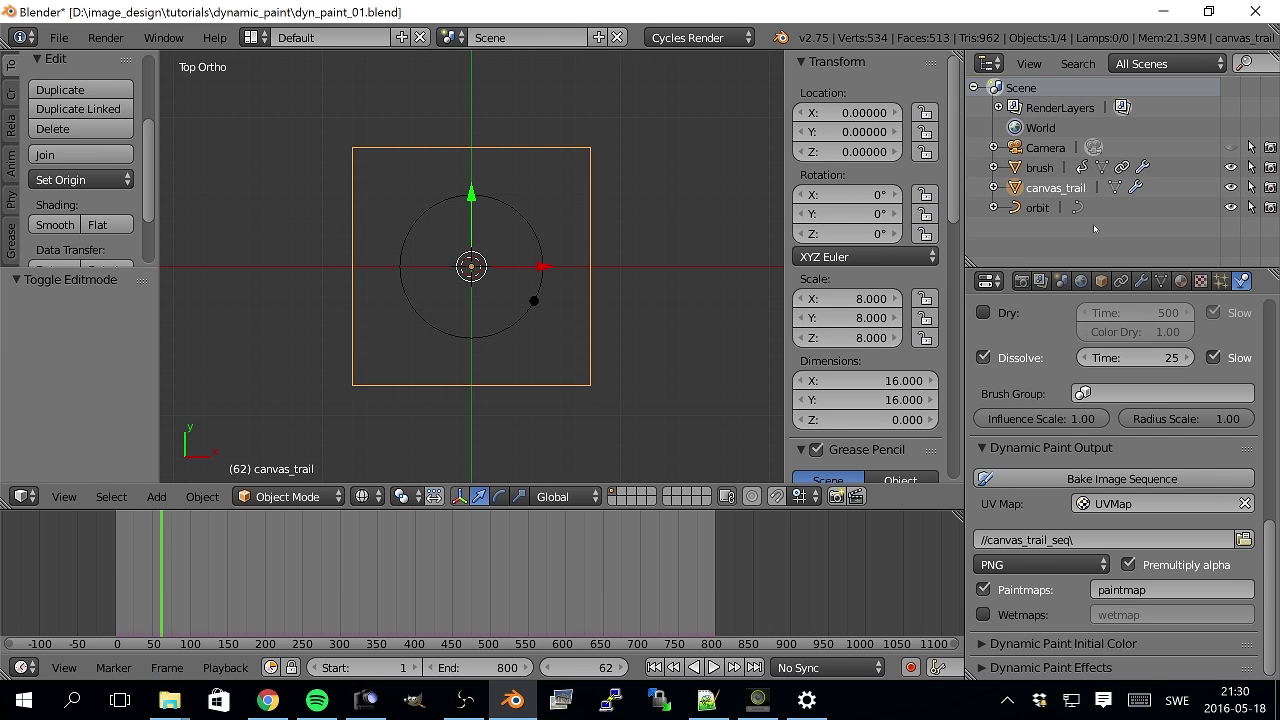
click(1138, 479)
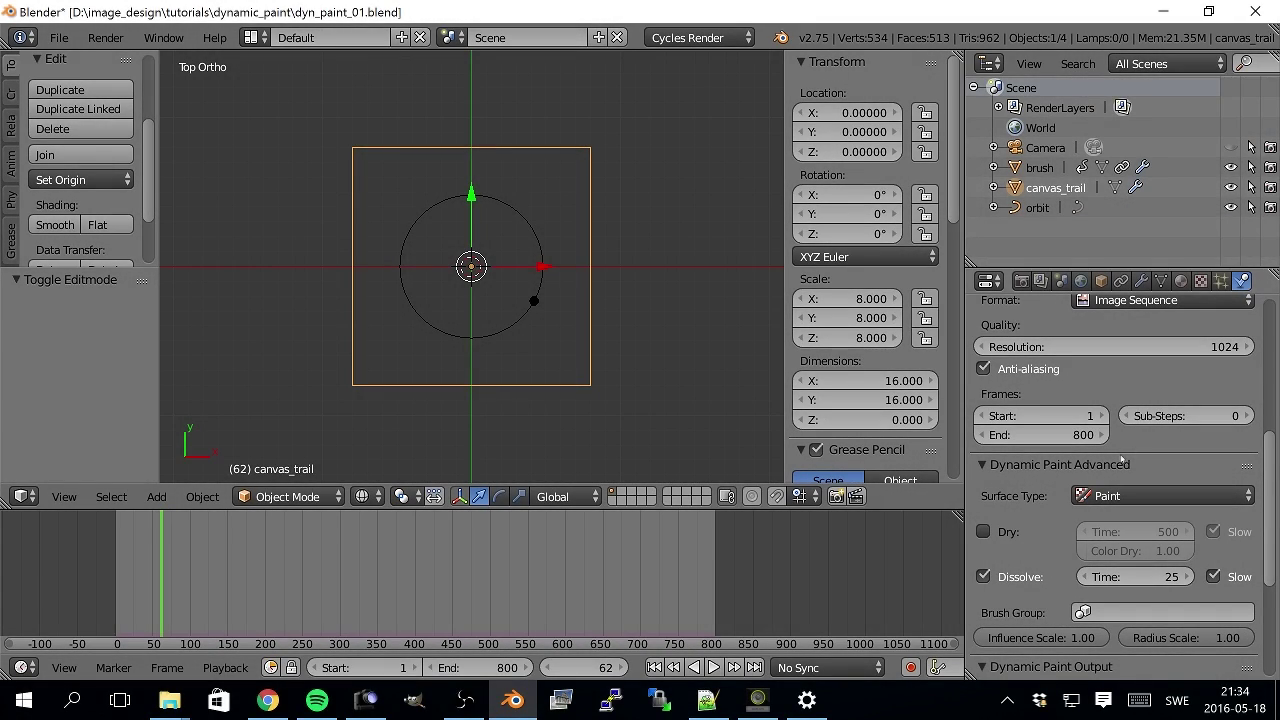
- Create a new material for canvas_trail and show its nodes in an enlarged node editor in place of the timeline
key(shift+Right)
click(30, 667)
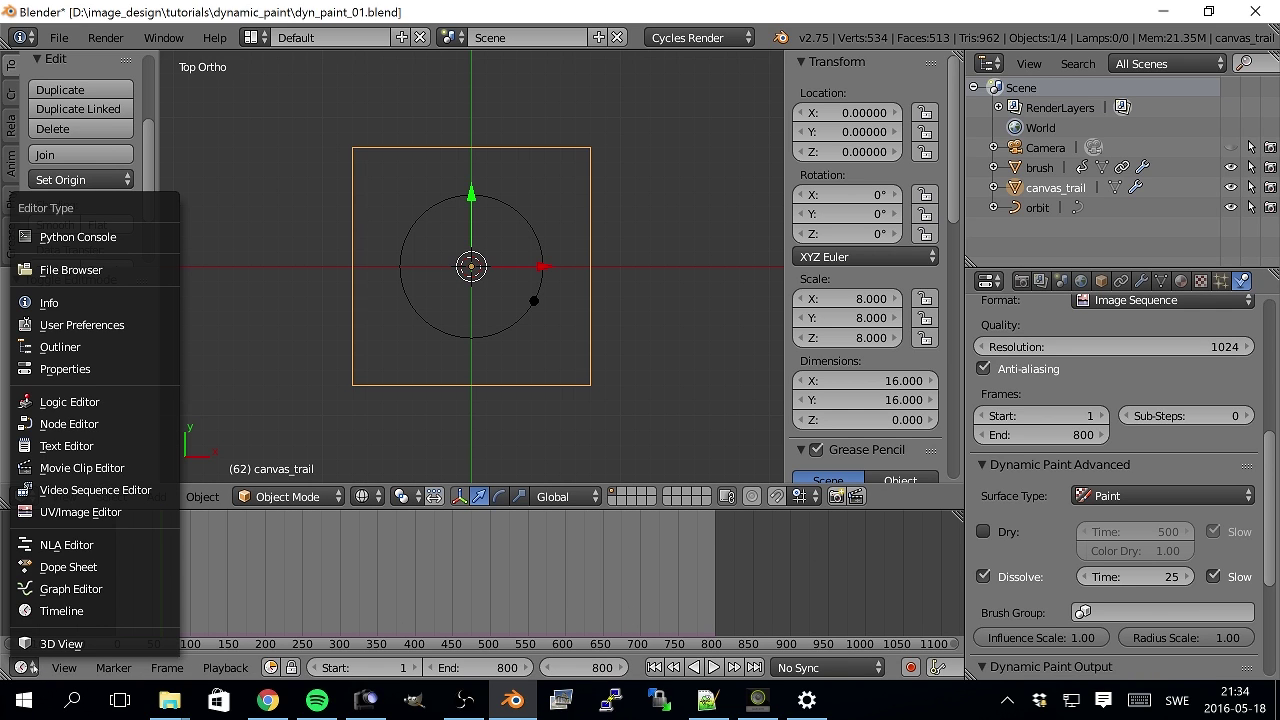
click(52, 424)
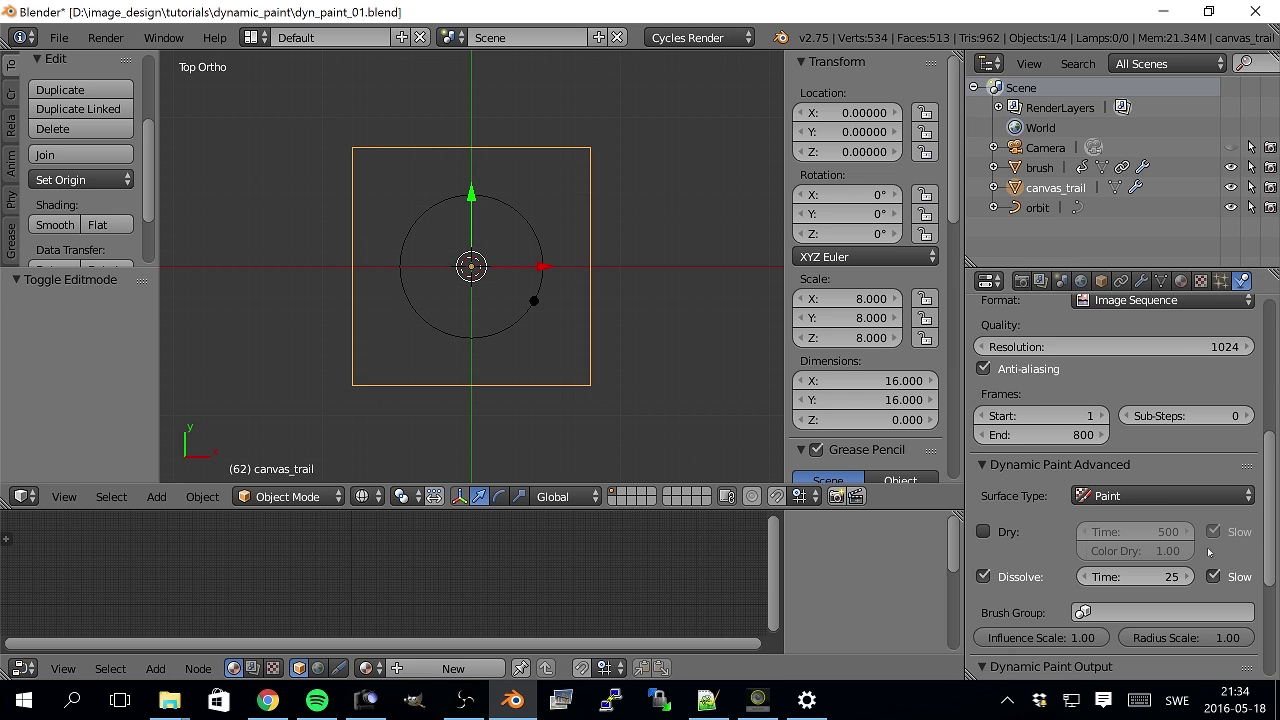
click(1181, 281)
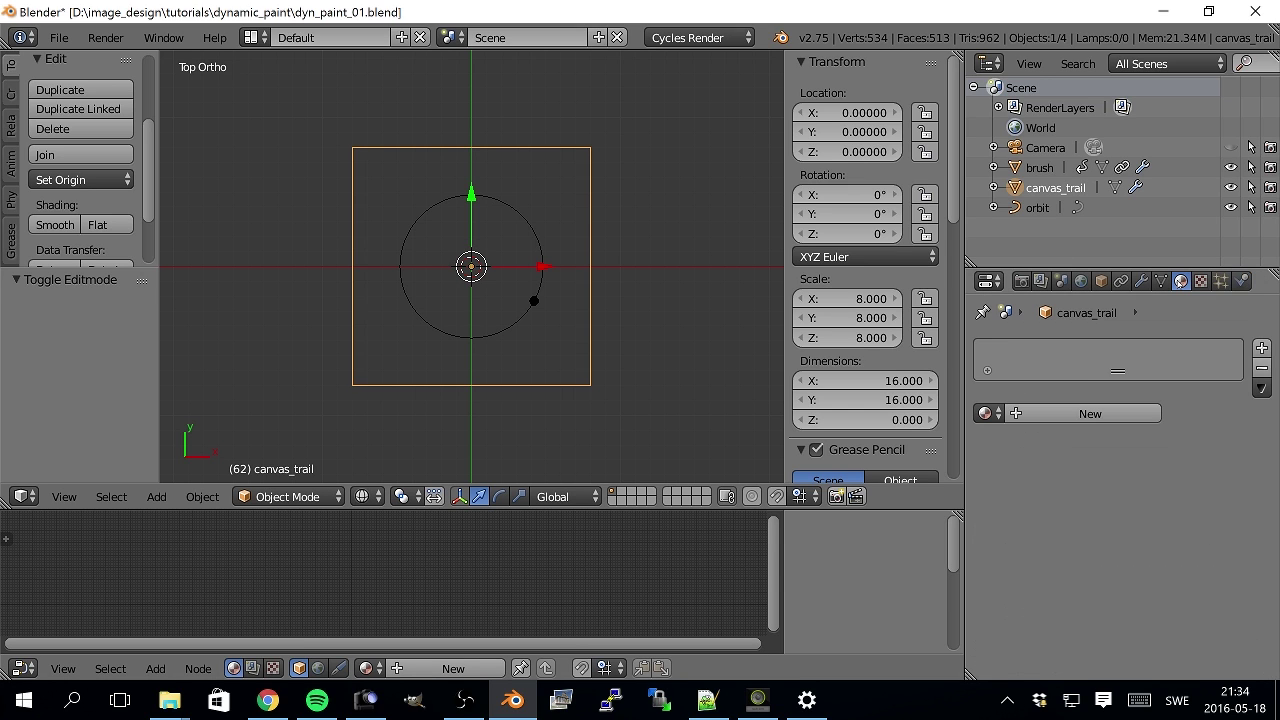
click(1013, 414)
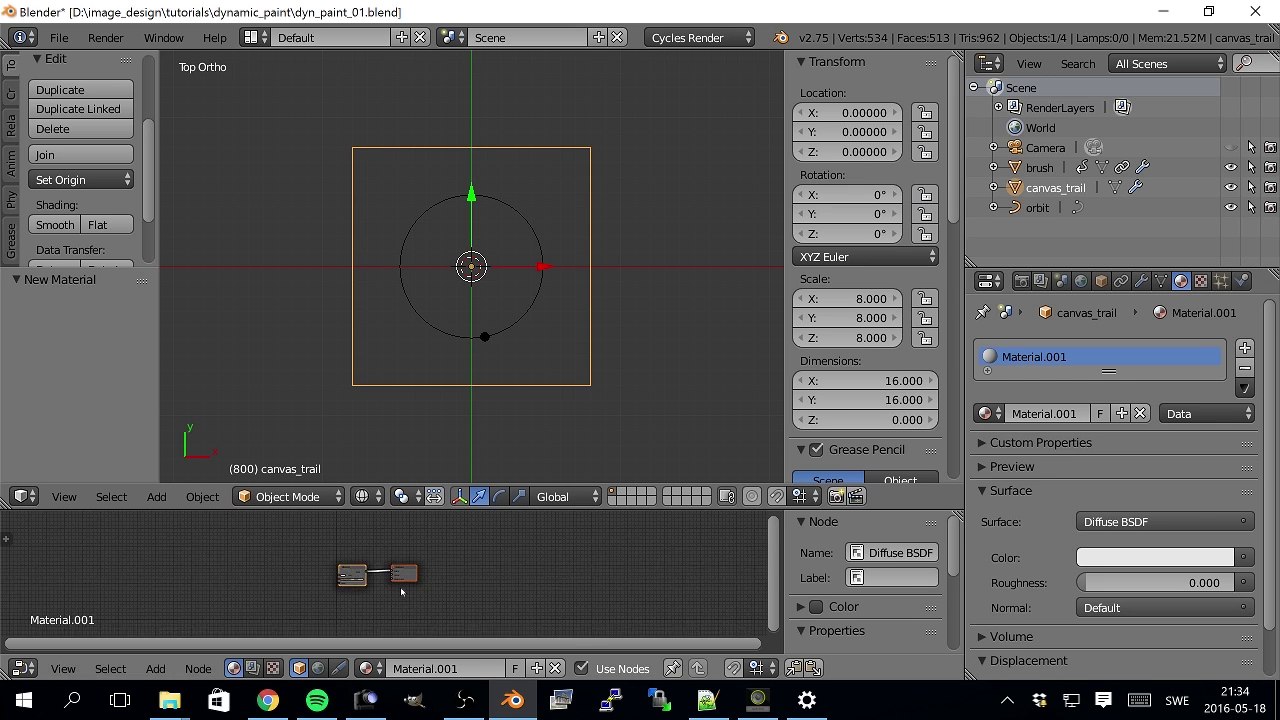
scroll(403, 591, up, 5)
drag(340, 510, 340, 352)
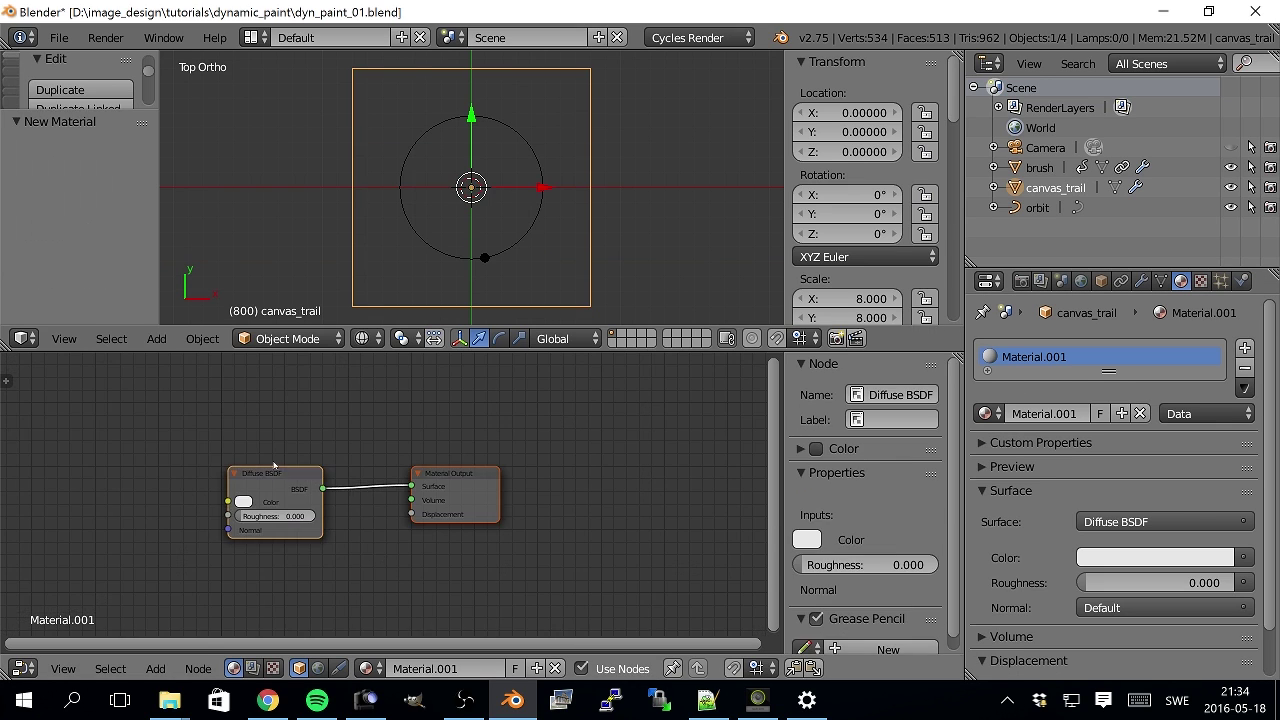
- Delete the material's Diffuse BSDF node and add Texture Coordinate and Image Texture nodes
right_click(275, 467)
key(x)
key(shift+a)
mouse_move(188, 479)
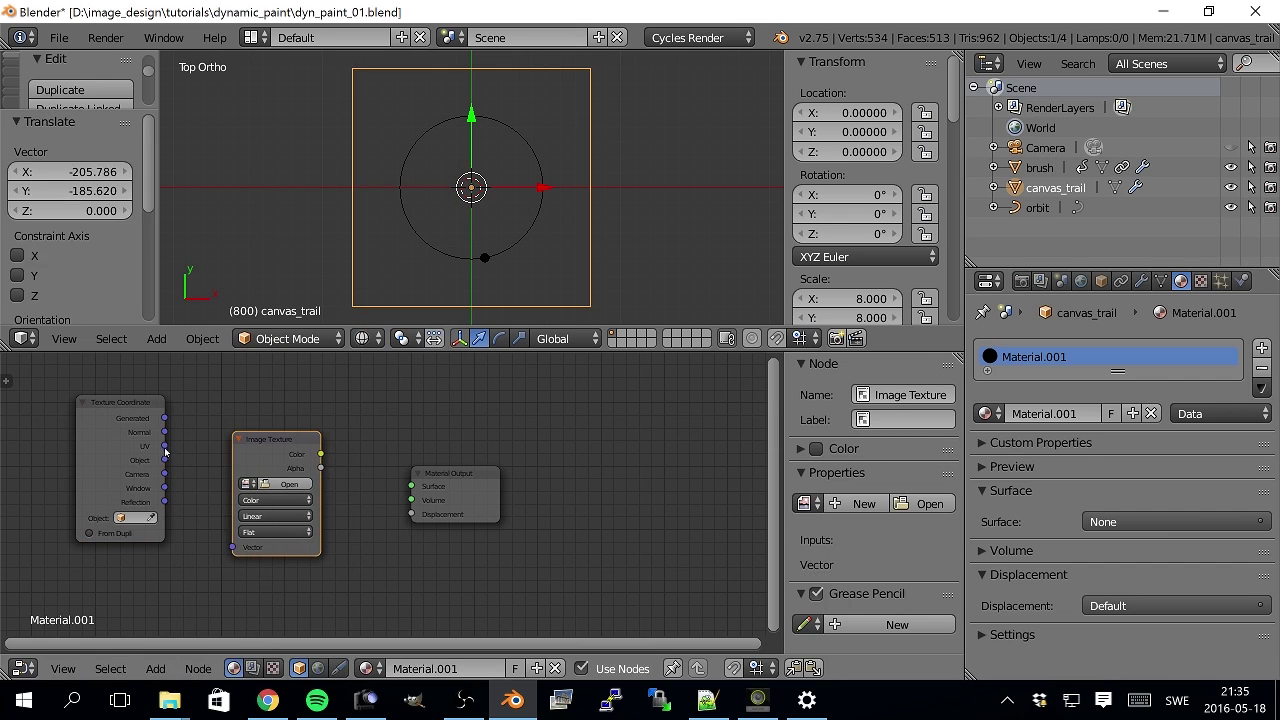
- Link UV through the Image Texture and a new Emission node to the Material Output, and load the baked 800-frame paintmap image sequence
drag(560, 462, 568, 460)
key(shift+a)
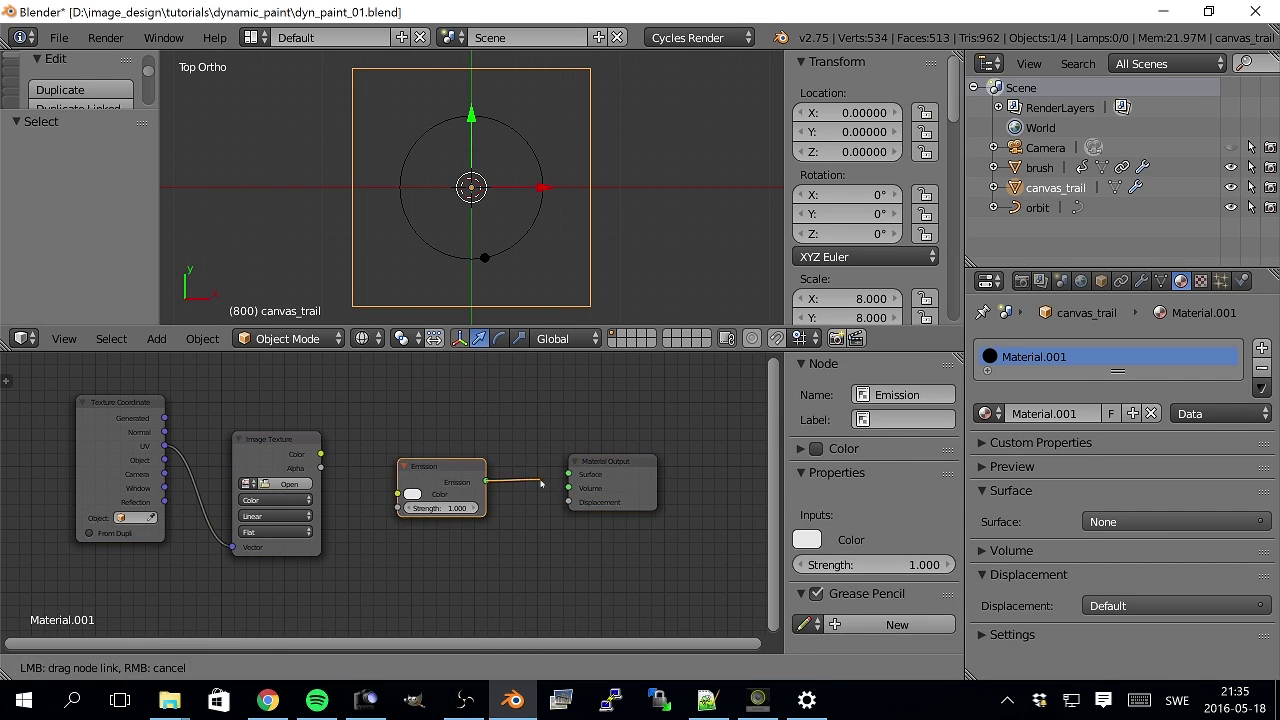
drag(321, 454, 430, 486)
click(289, 484)
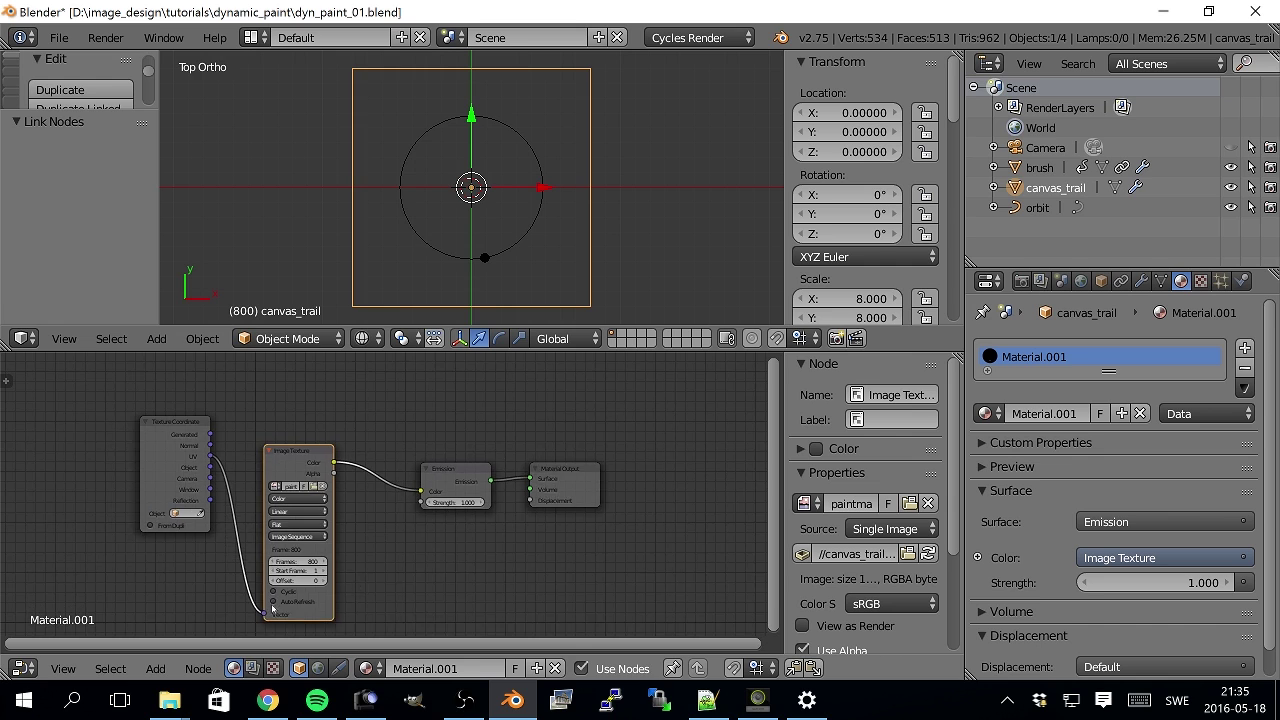
- Show the viewport in Rendered shading, restore the timeline, and go to frame 236 to inspect the painted trail
click(378, 338)
click(403, 204)
click(23, 668)
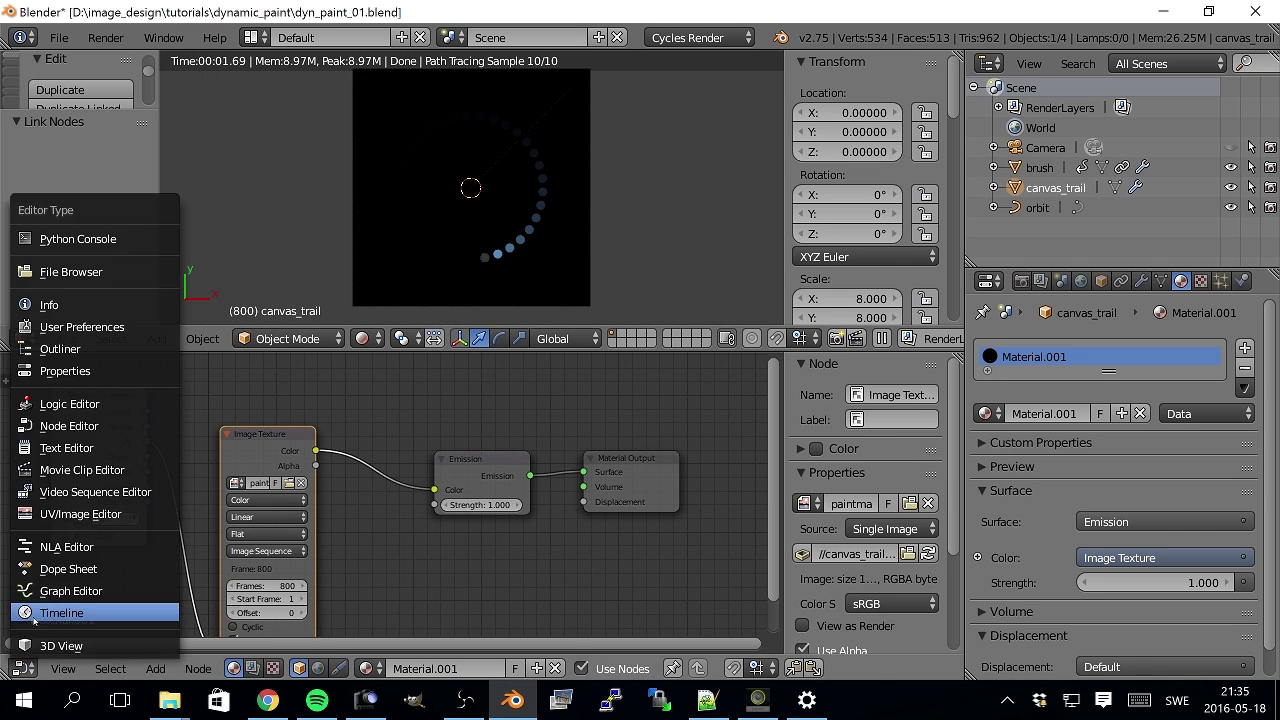
click(80, 609)
drag(715, 593, 292, 590)
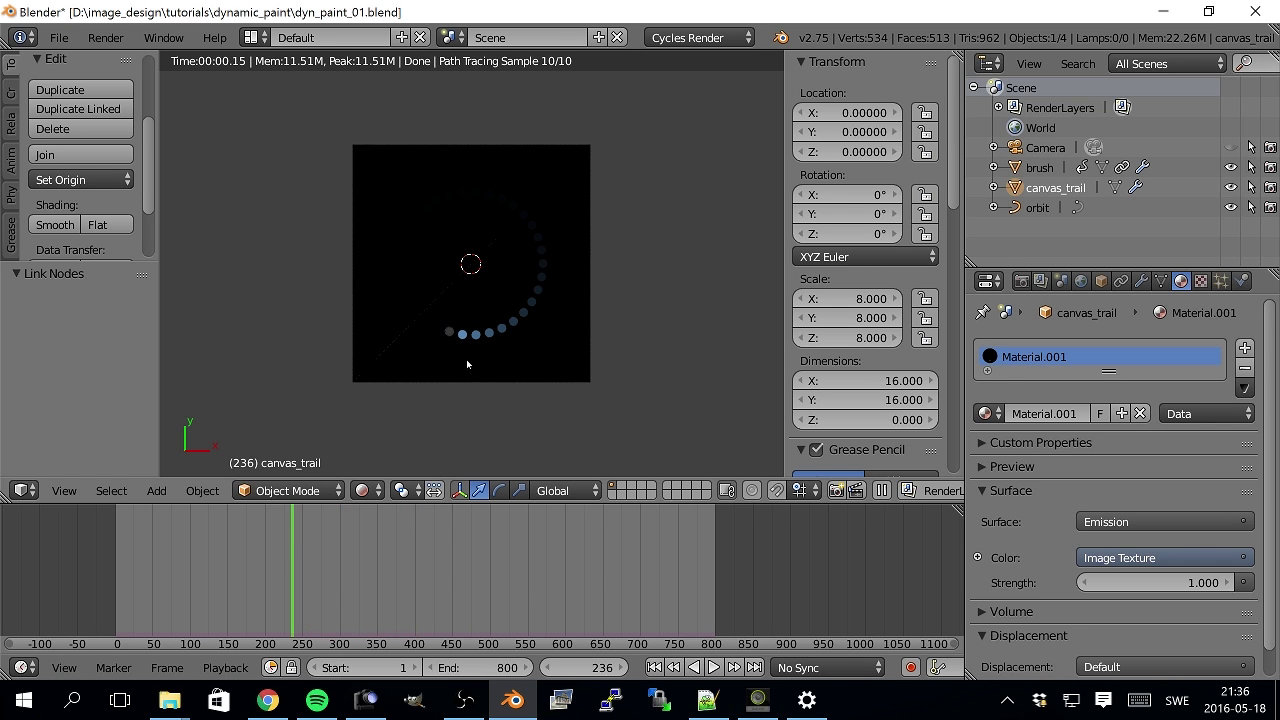
scroll(481, 369, up, 2)
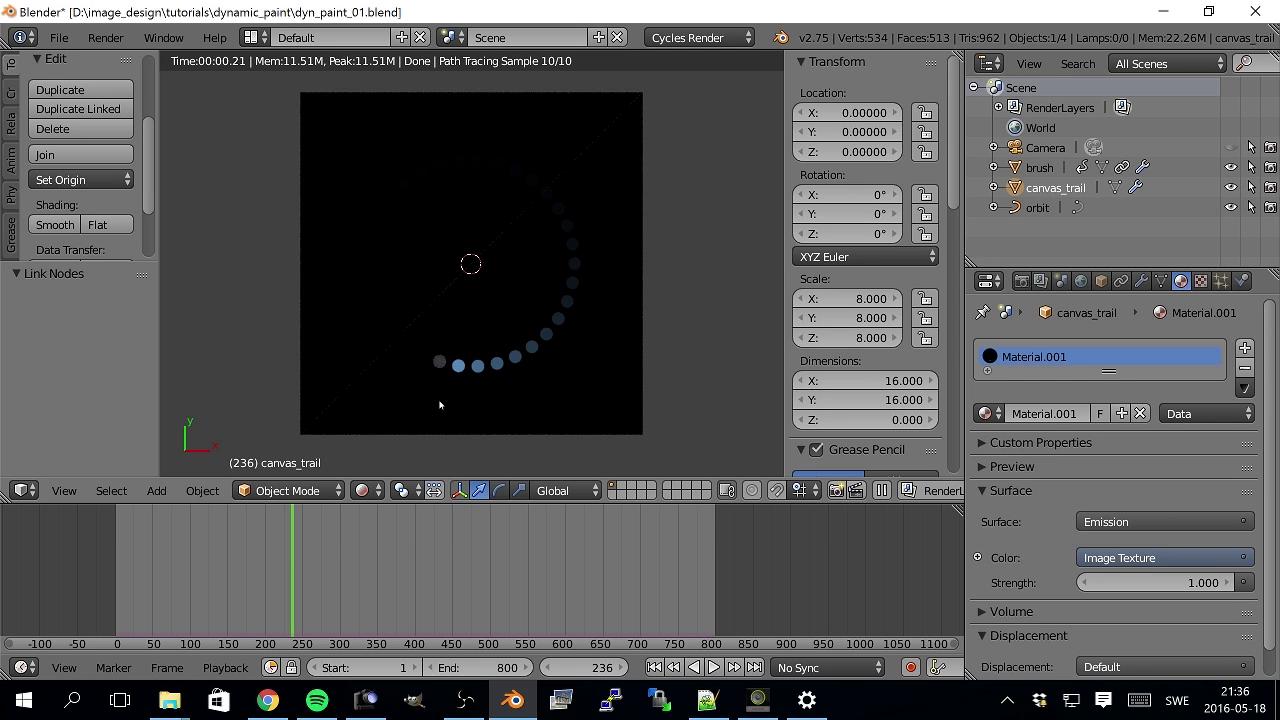
middle_drag(442, 404, 406, 476)
- Change the viewport to Wireframe shading and select the brush sphere on the orbit
click(366, 490)
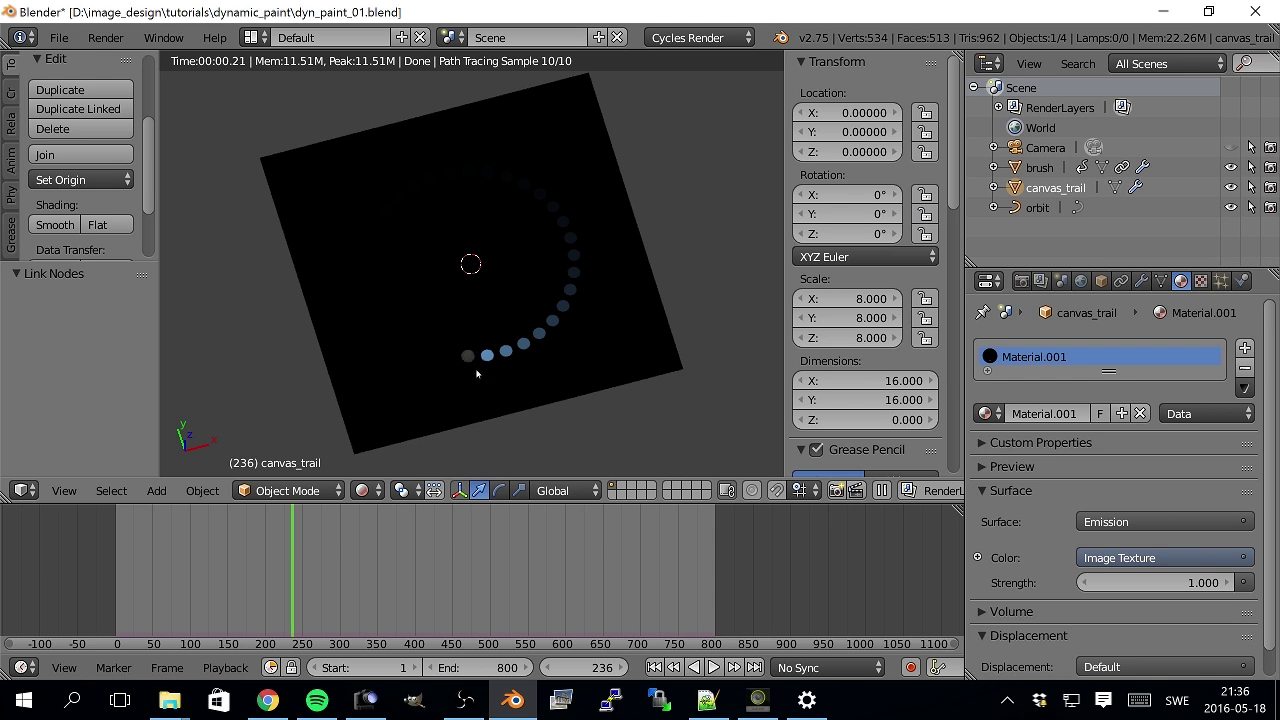
click(368, 490)
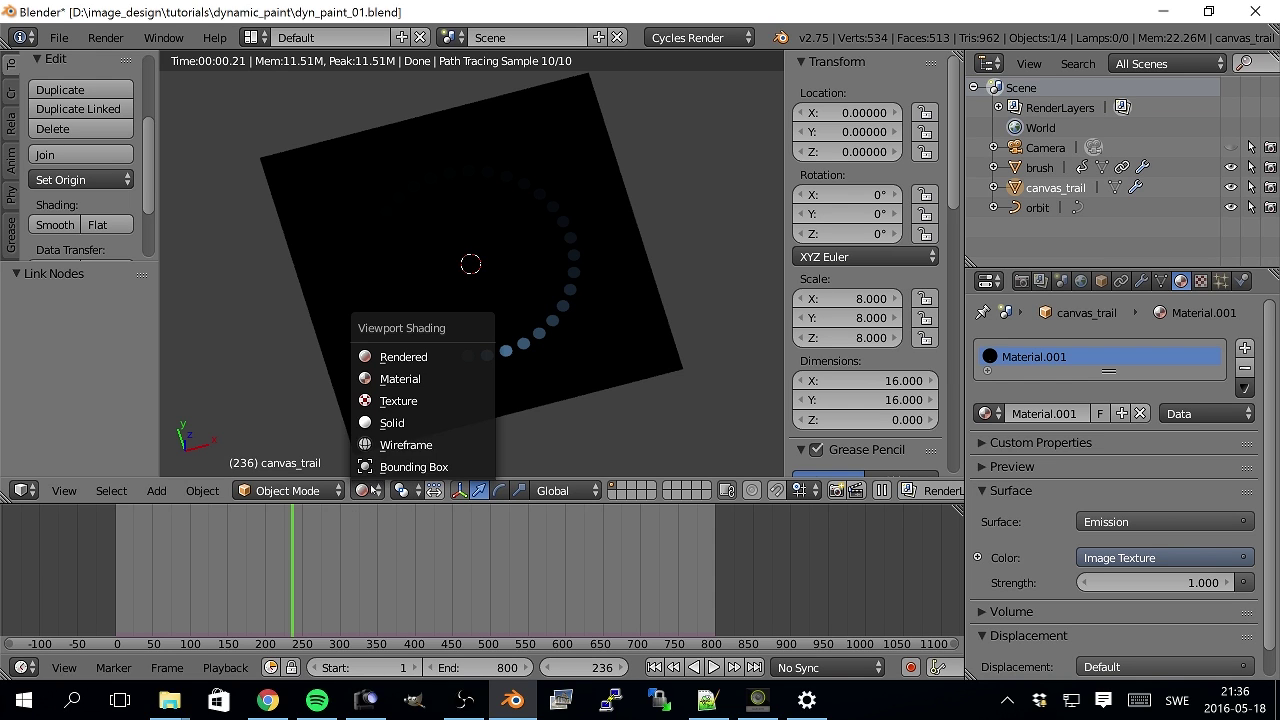
click(406, 445)
middle_drag(486, 406, 488, 246)
scroll(446, 418, up, 5)
right_click(520, 310)
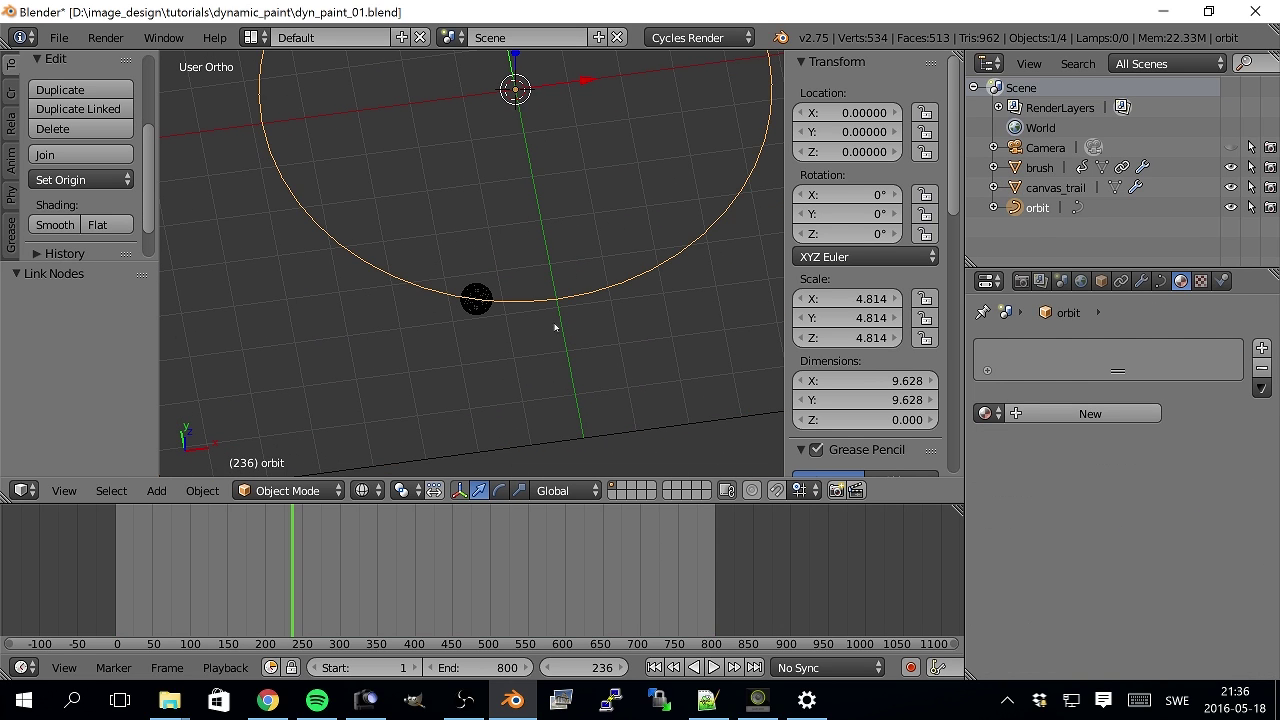
right_click(475, 300)
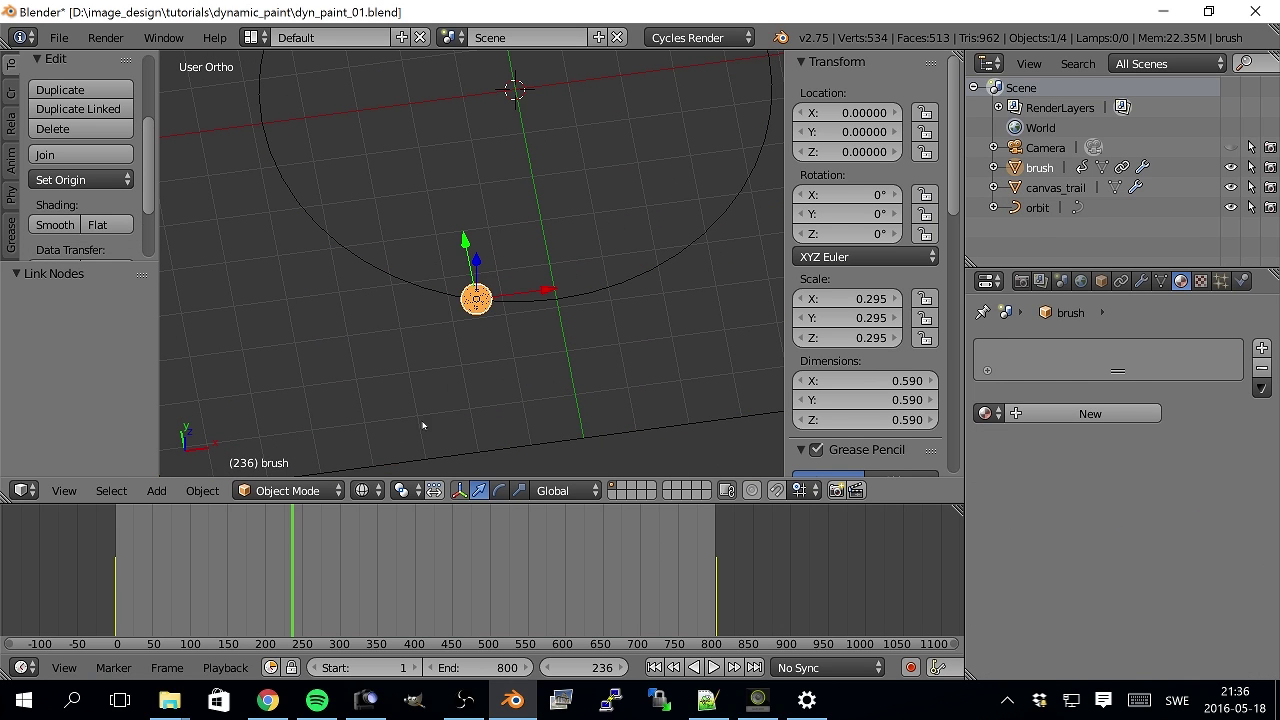
- Examine the brush sphere against its painted trail in Rendered shading, and return to Wireframe
click(366, 490)
click(419, 360)
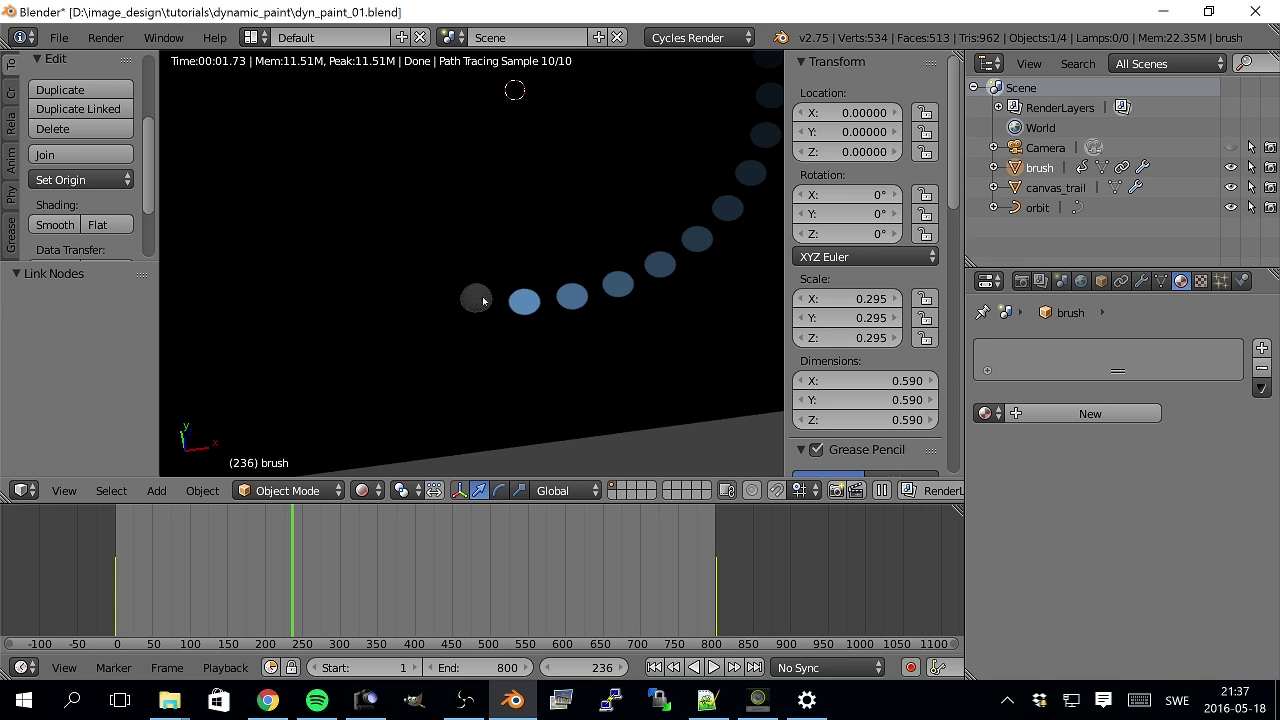
click(368, 490)
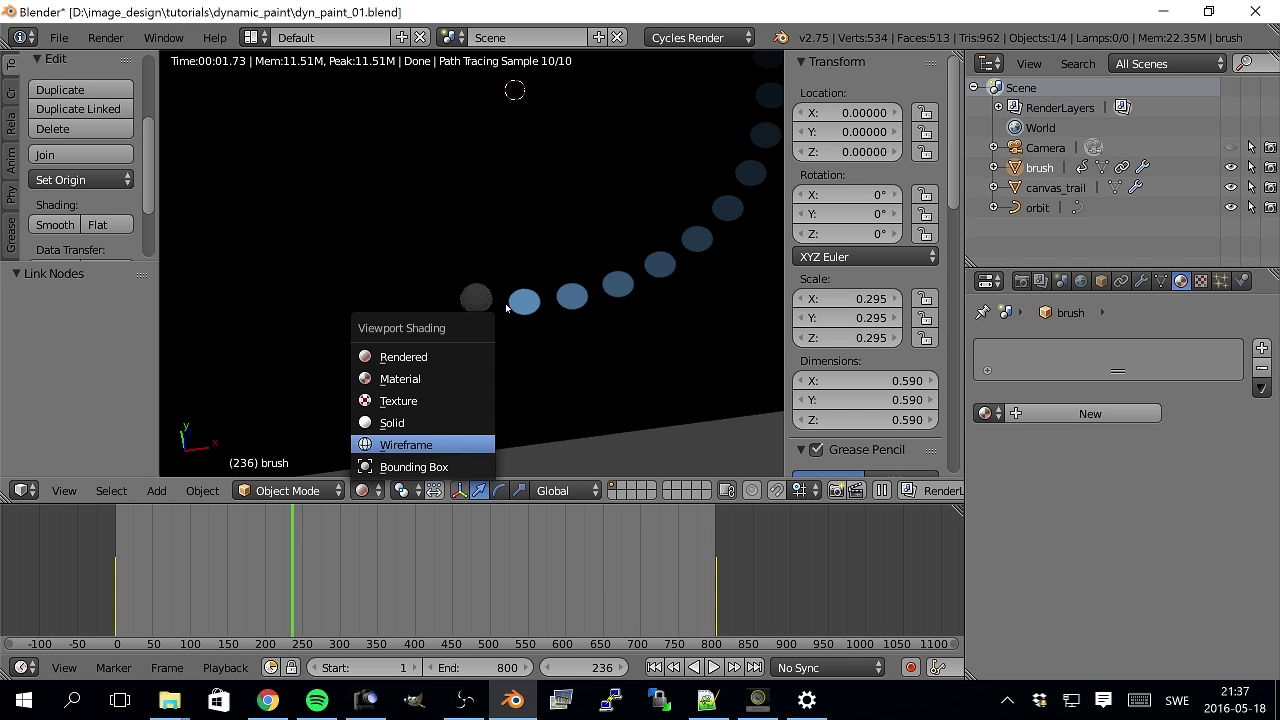
click(405, 444)
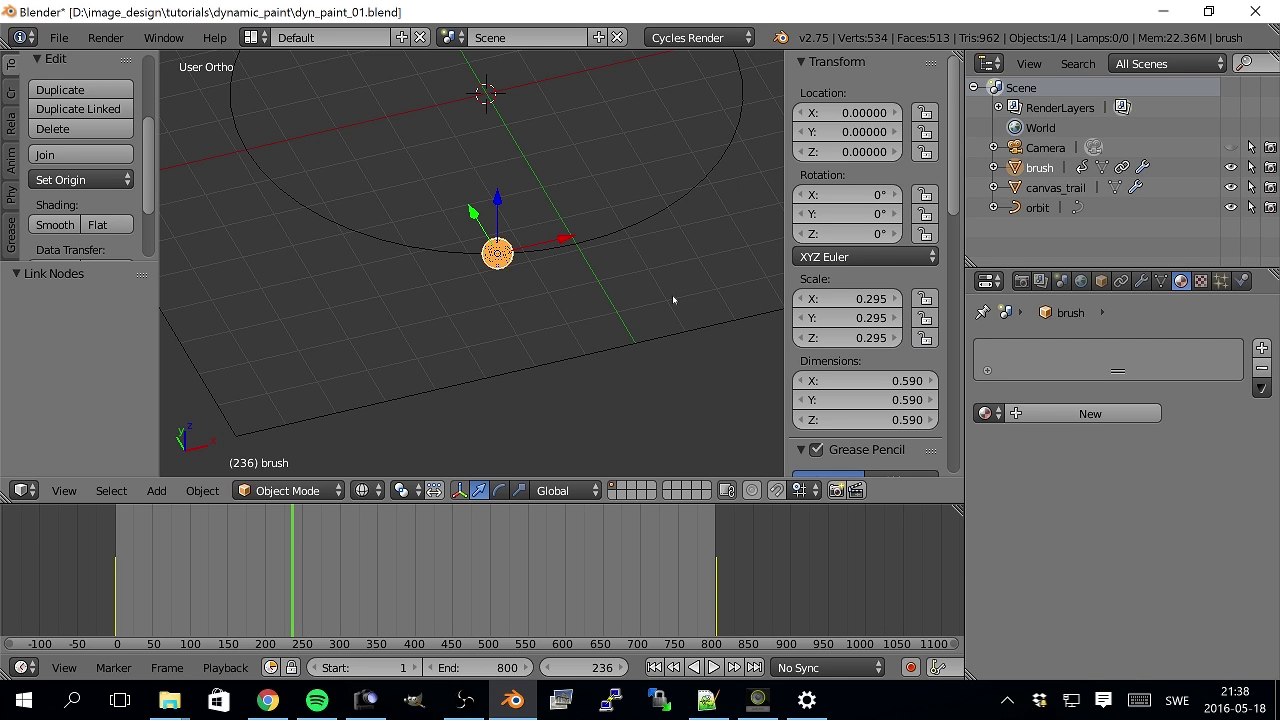
- Set the brush's Z location to 0.15 and temporarily disable its Follow Path constraint
drag(845, 151, 891, 151)
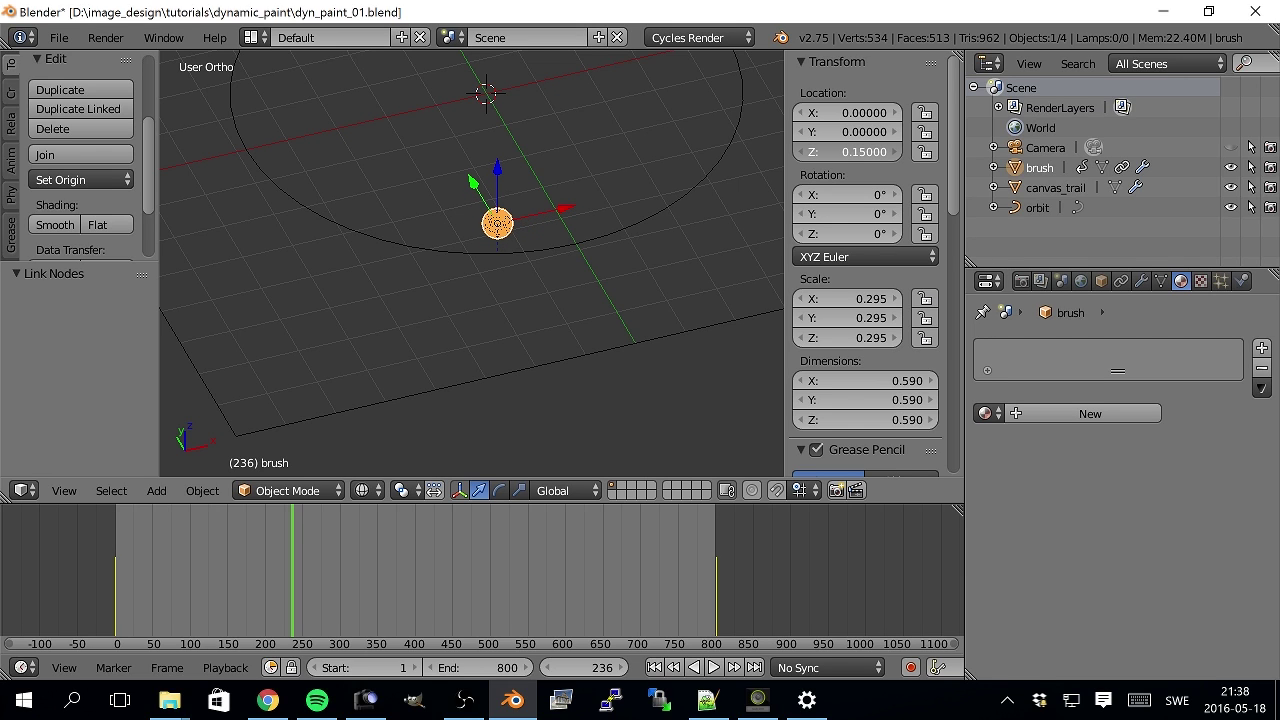
middle_drag(600, 300, 594, 268)
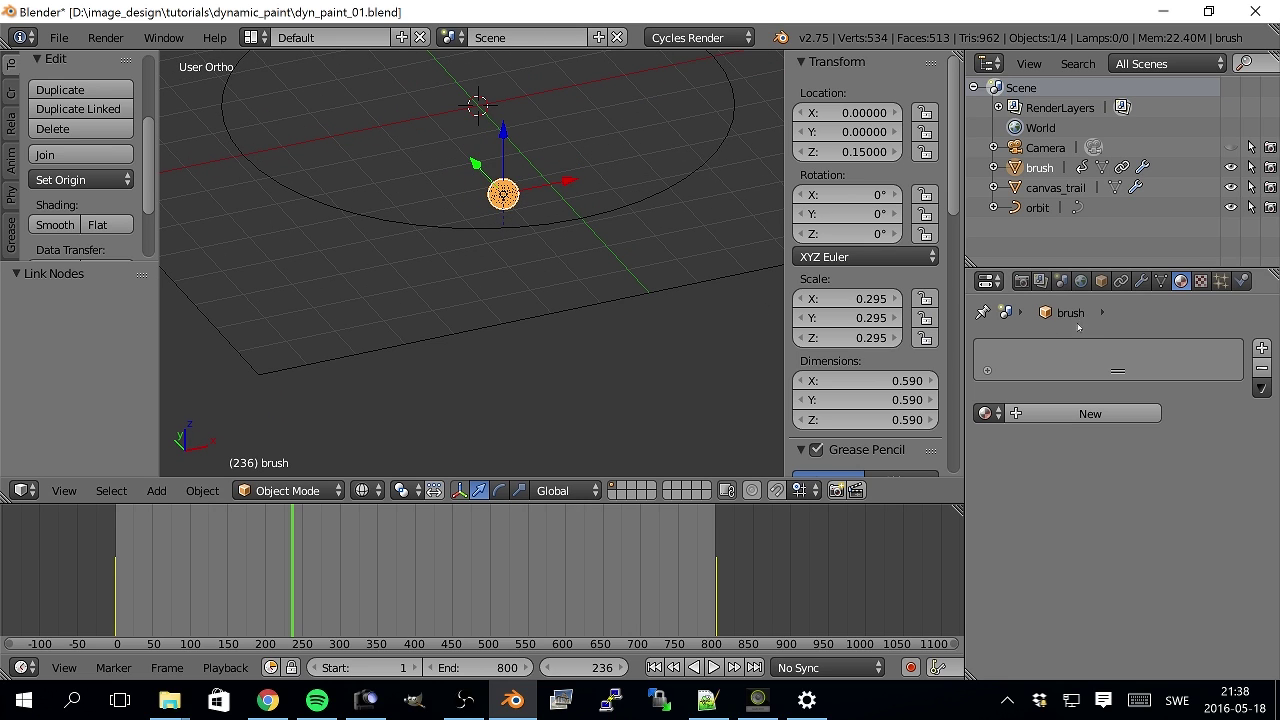
click(1121, 281)
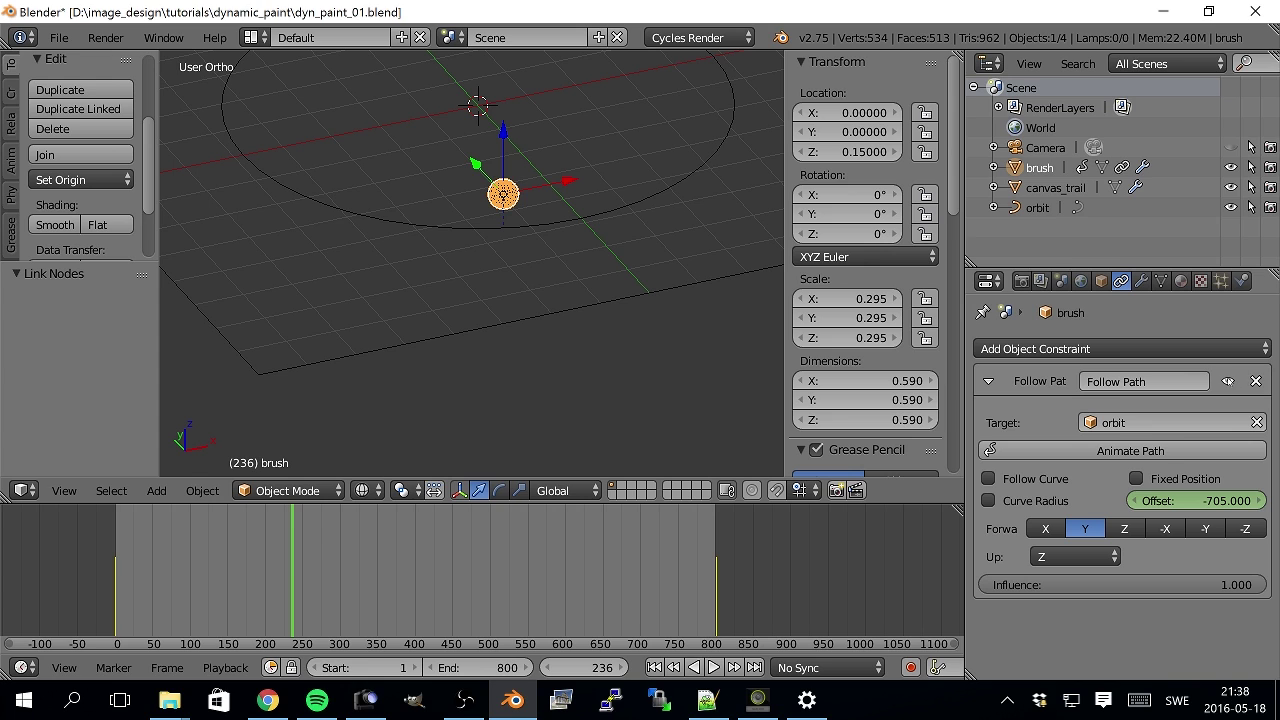
click(1228, 381)
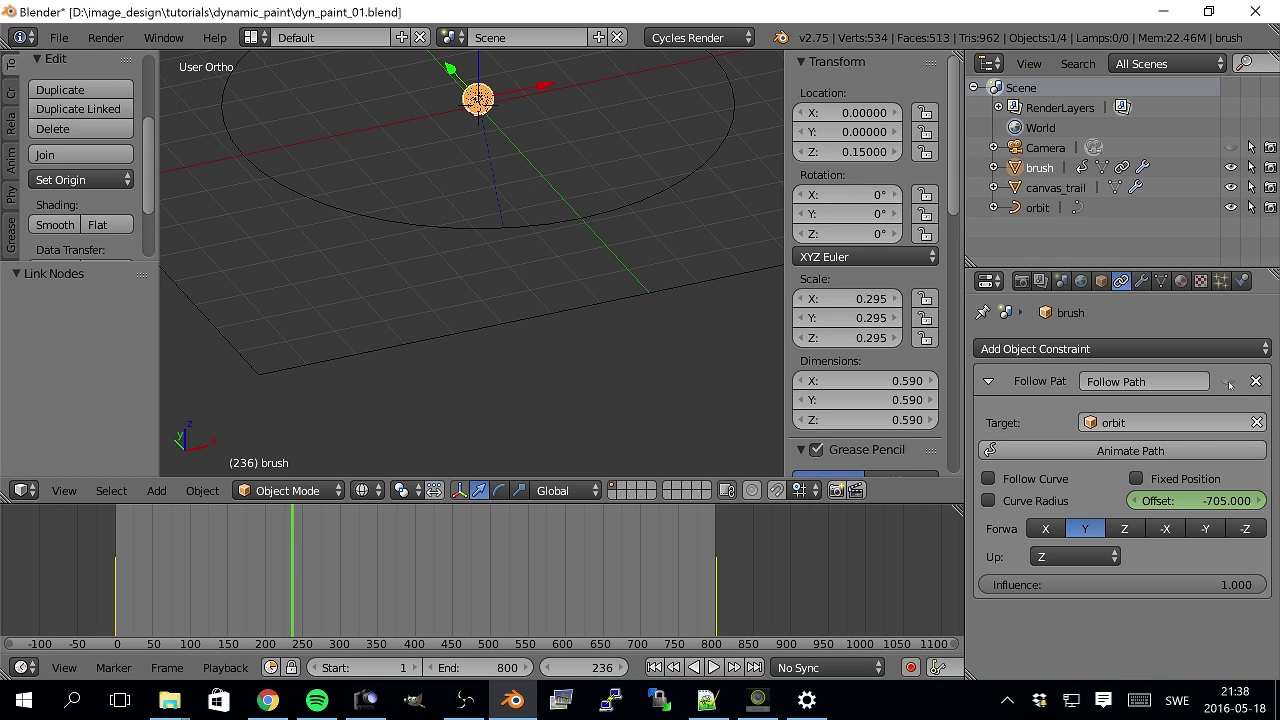
mouse_move(531, 206)
shift+middle_down()
mouse_move(521, 349)
mouse_move(525, 318)
shift+middle_up()
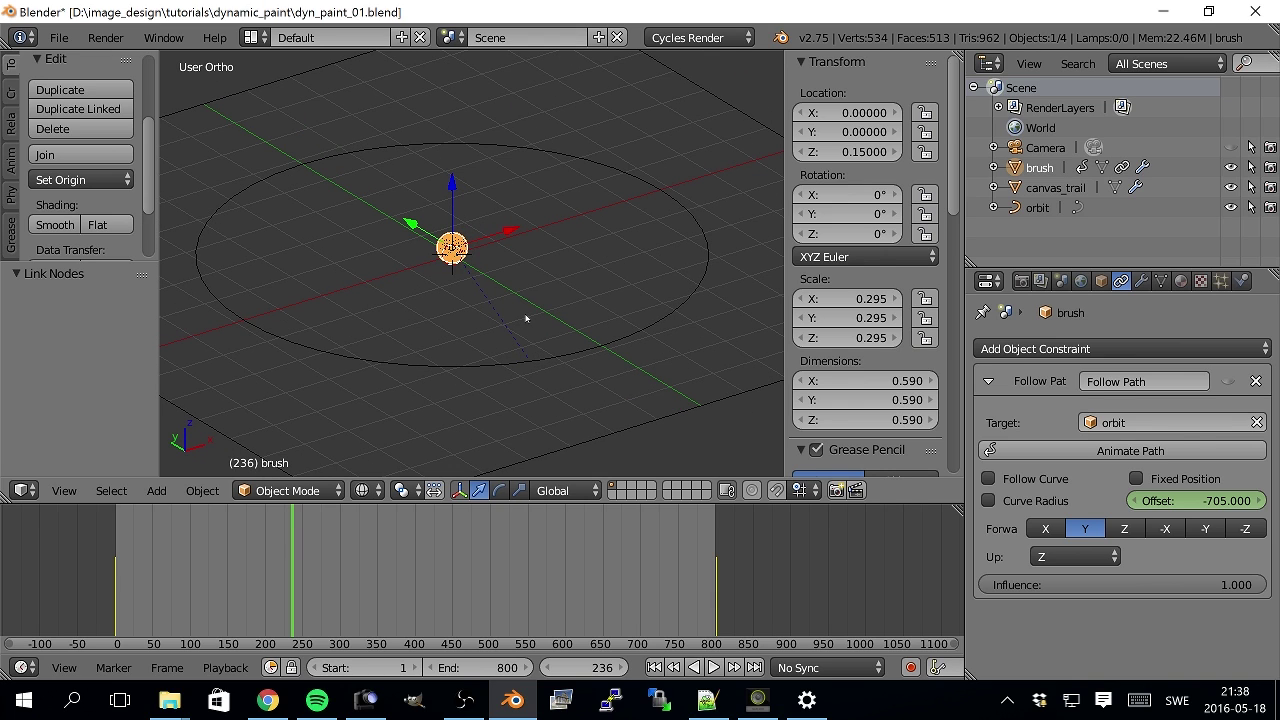
- Add a cube at the orbit's centre, scale it to about 0.29, and narrow it along X to about 0.1
key(KP_7)
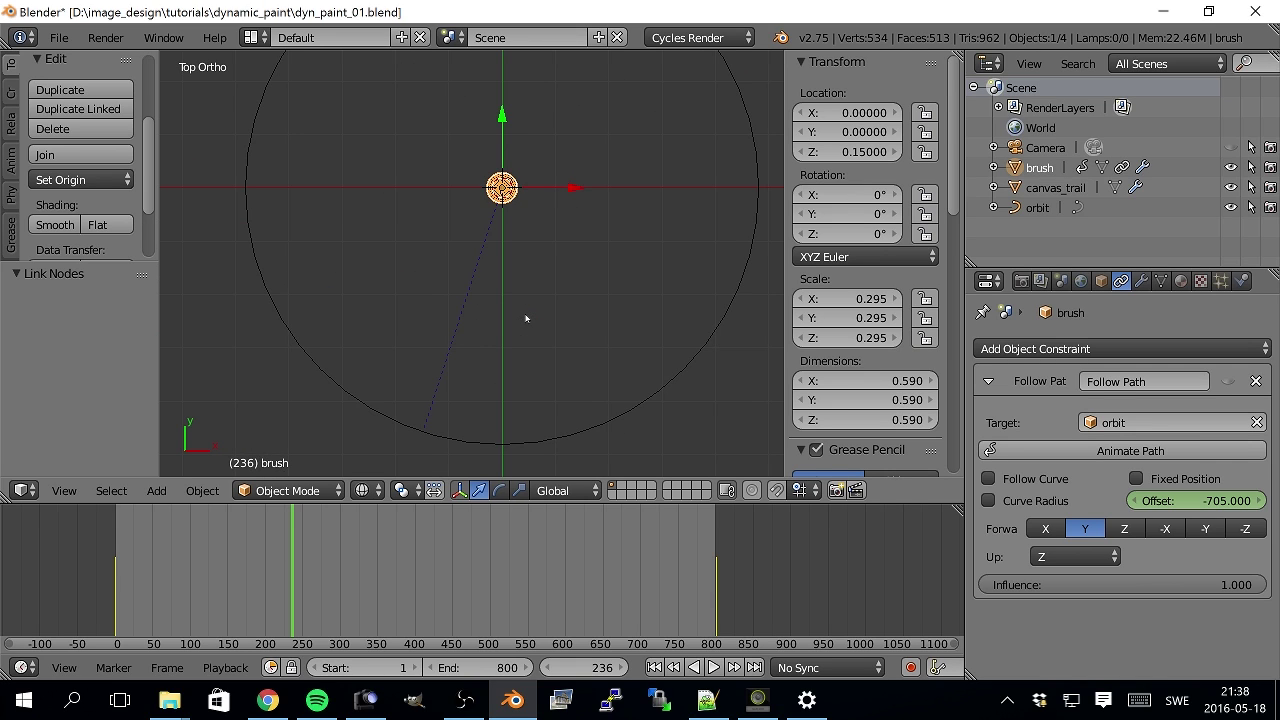
key(shift+a)
mouse_move(539, 236)
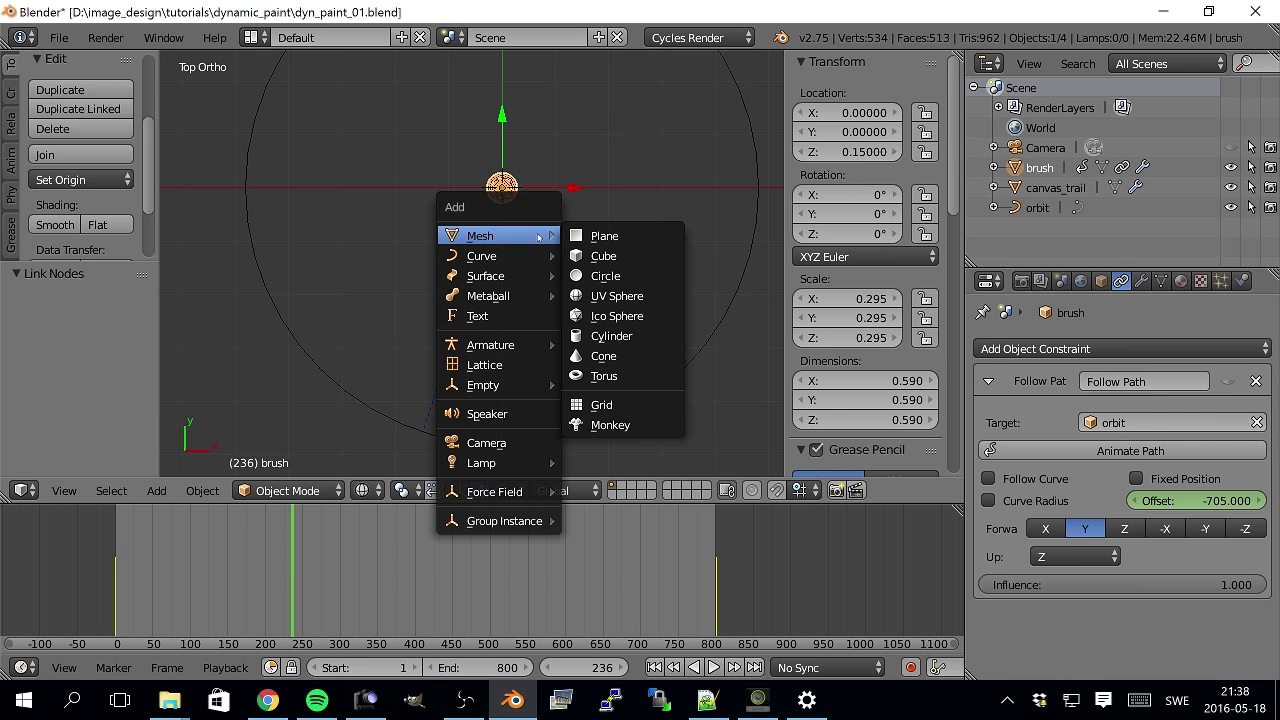
click(603, 256)
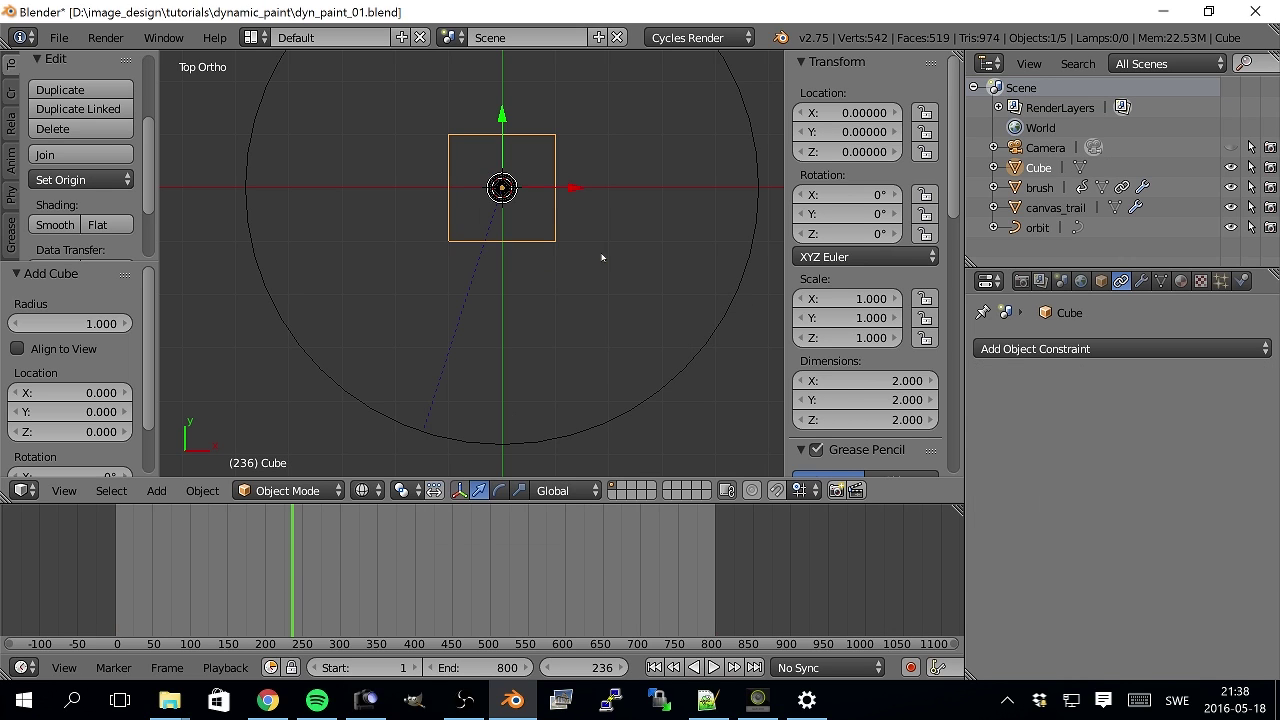
key(s)
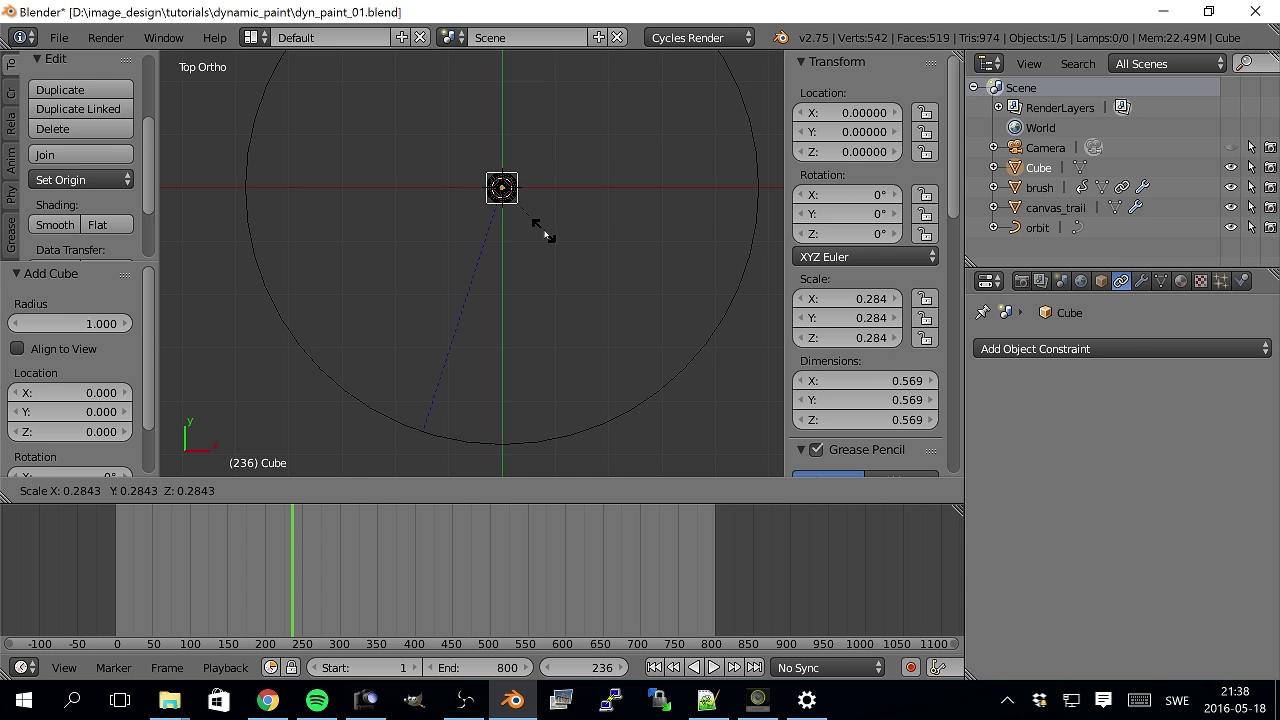
click(545, 230)
key(s)
key(x)
click(480, 354)
- Parent the cube to the brush sphere as Object
middle_drag(480, 354, 497, 317)
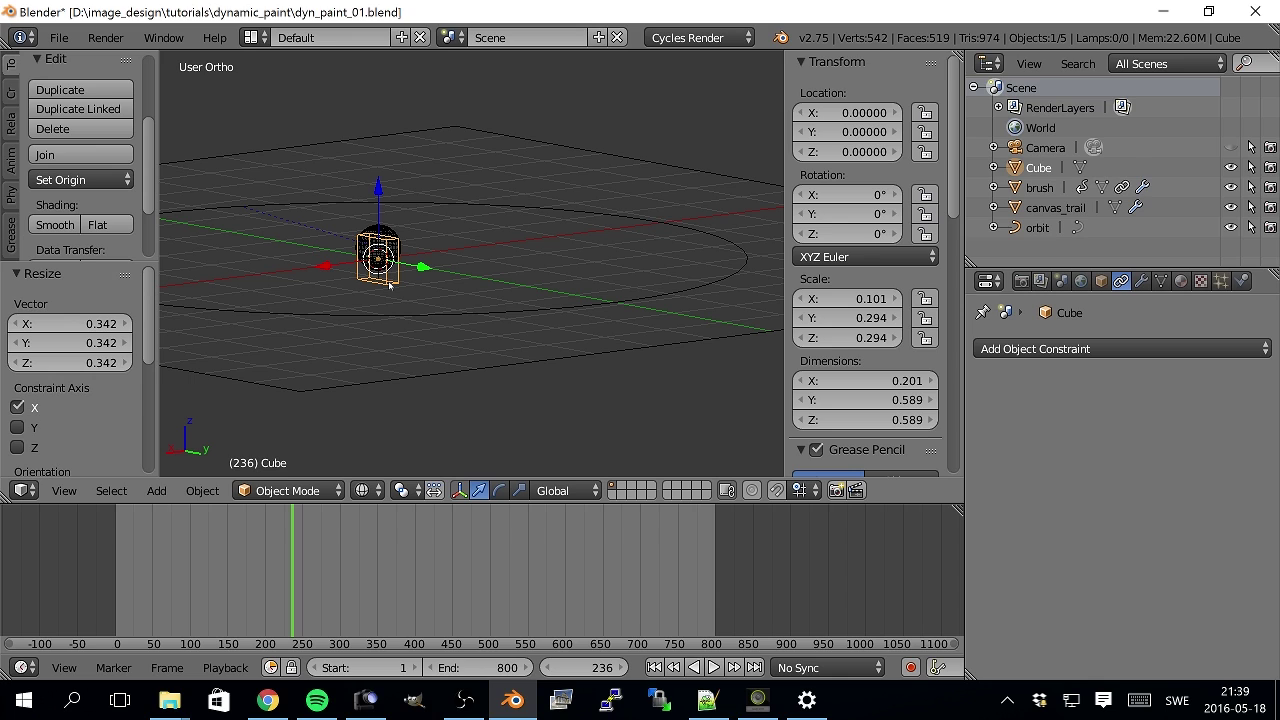
right_click(392, 240)
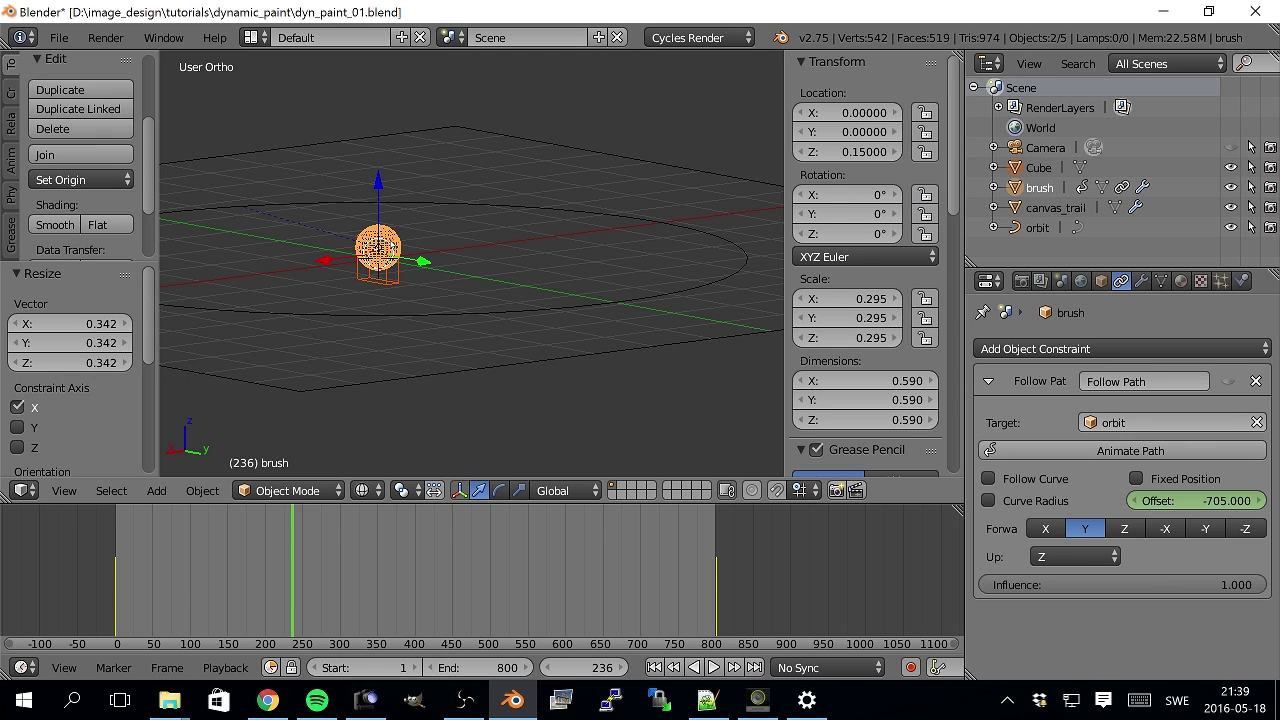
key(ctrl+p)
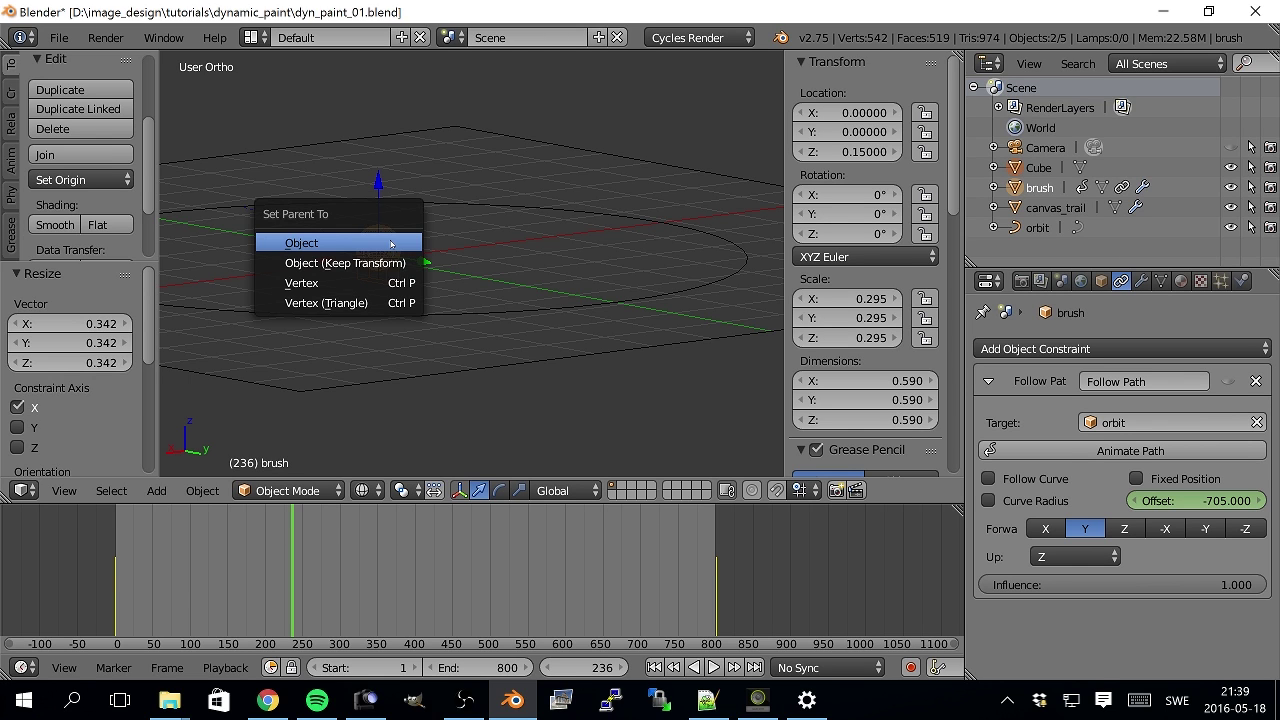
click(391, 243)
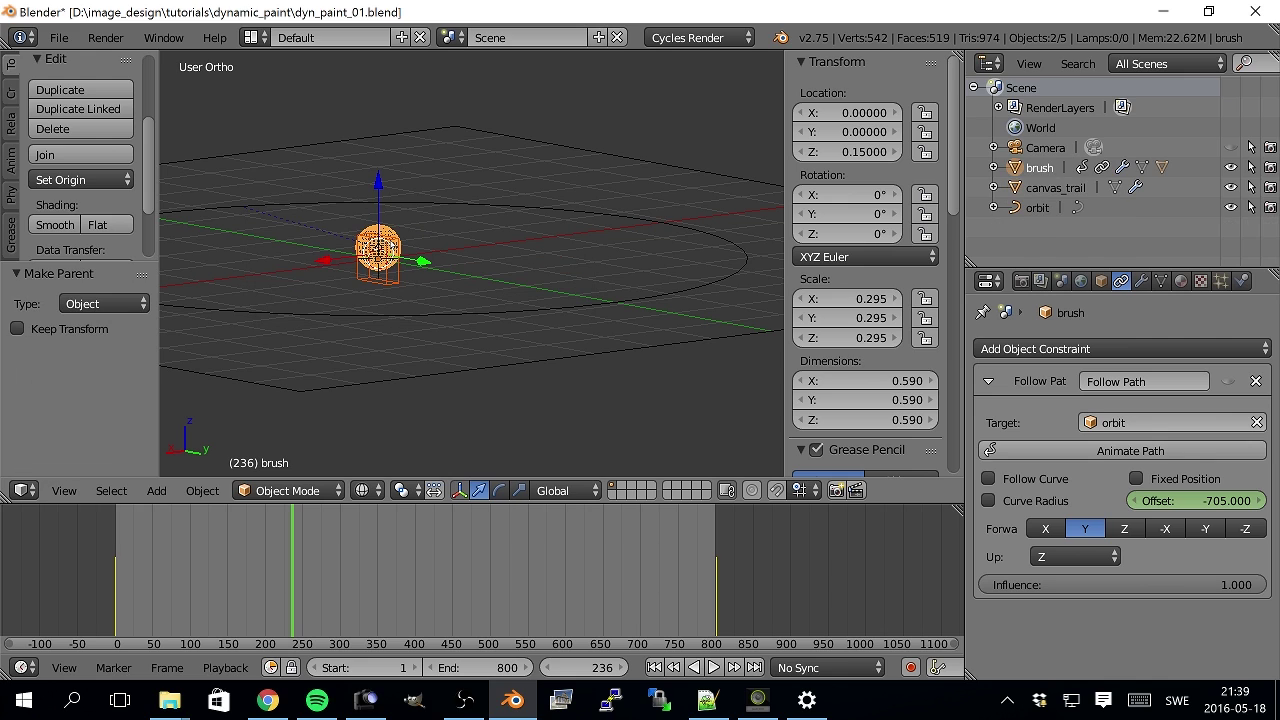
- Re-enable the brush's Follow Path constraint and show the brush and cube from the right side
middle_drag(403, 325, 405, 331)
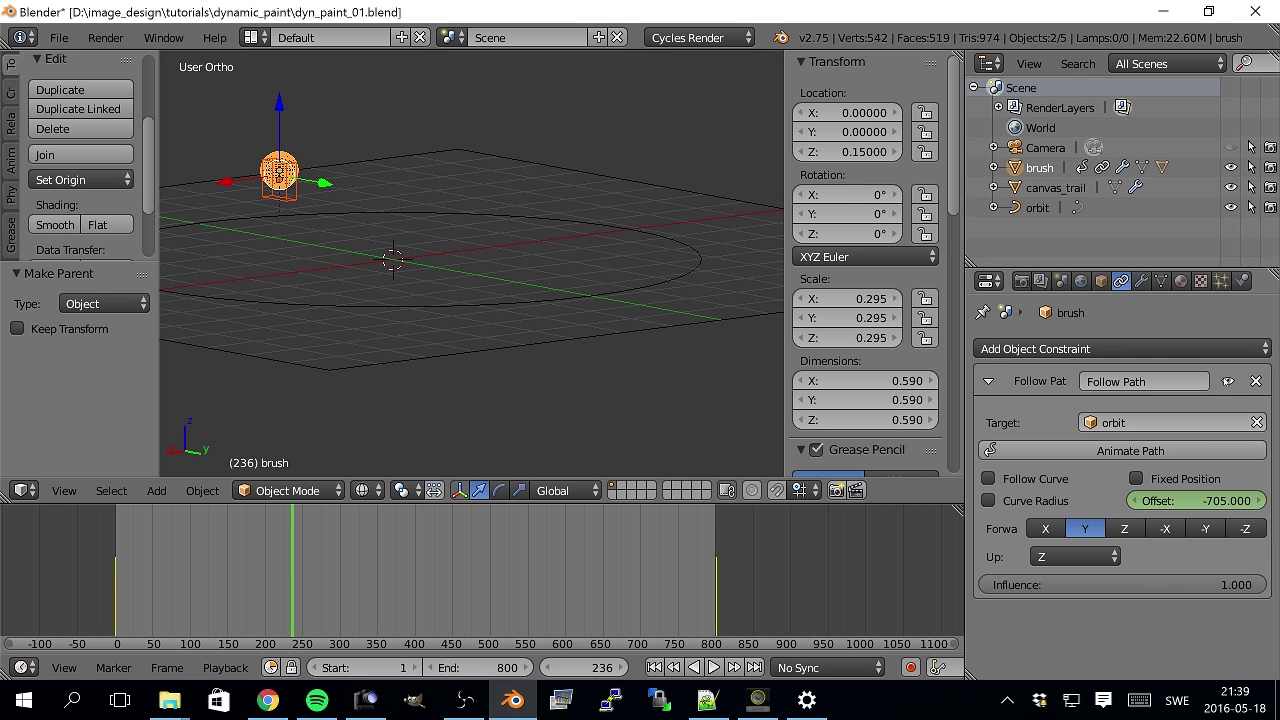
middle_drag(274, 325, 320, 318)
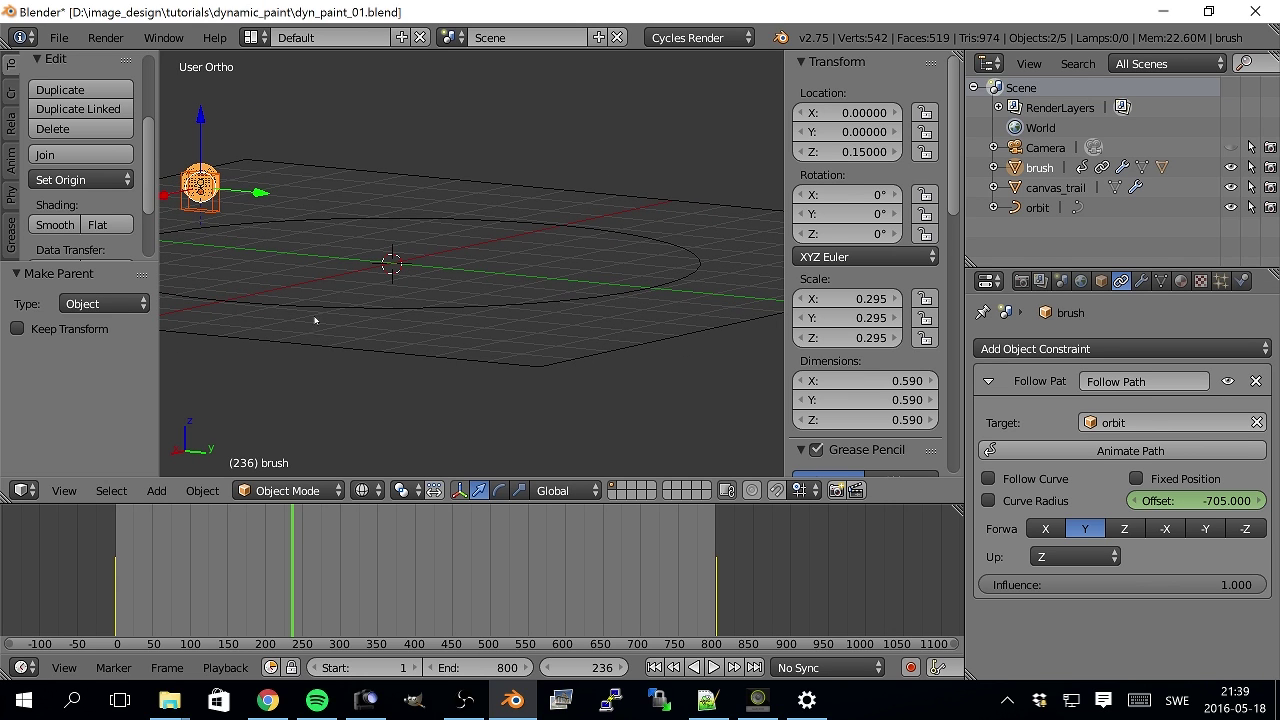
key(KP_3)
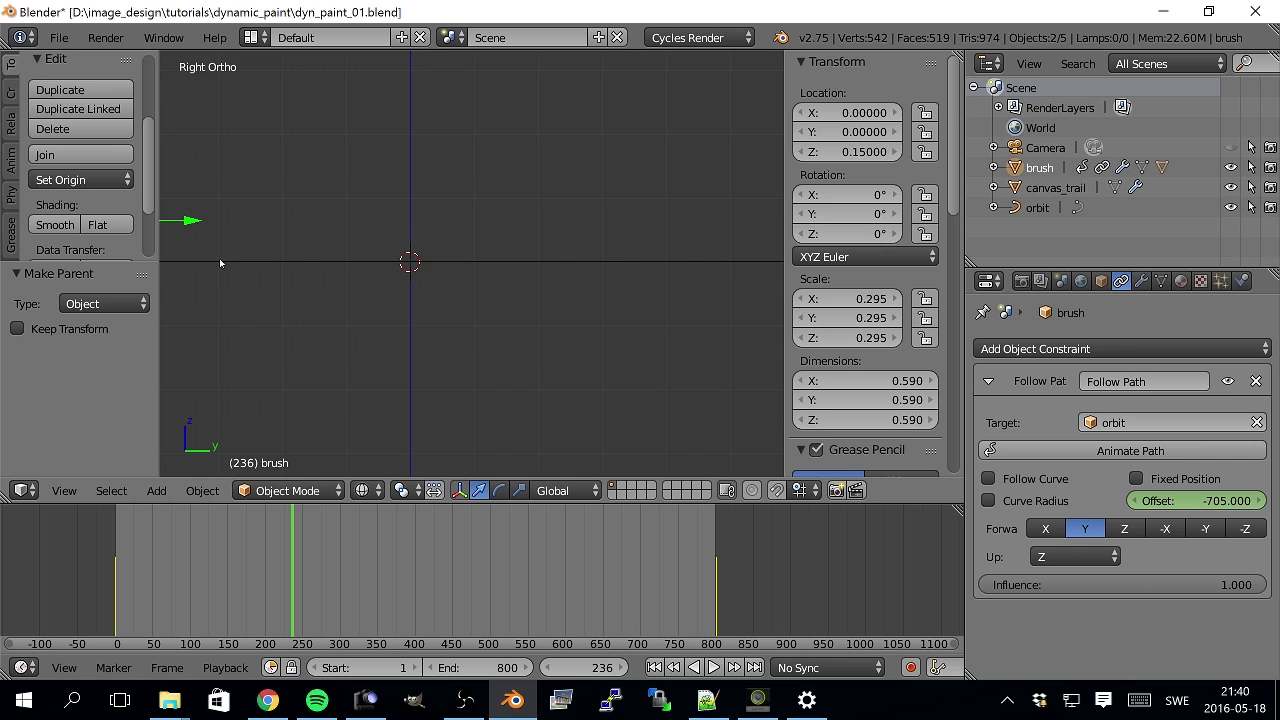
shift+middle_drag(220, 262, 560, 313)
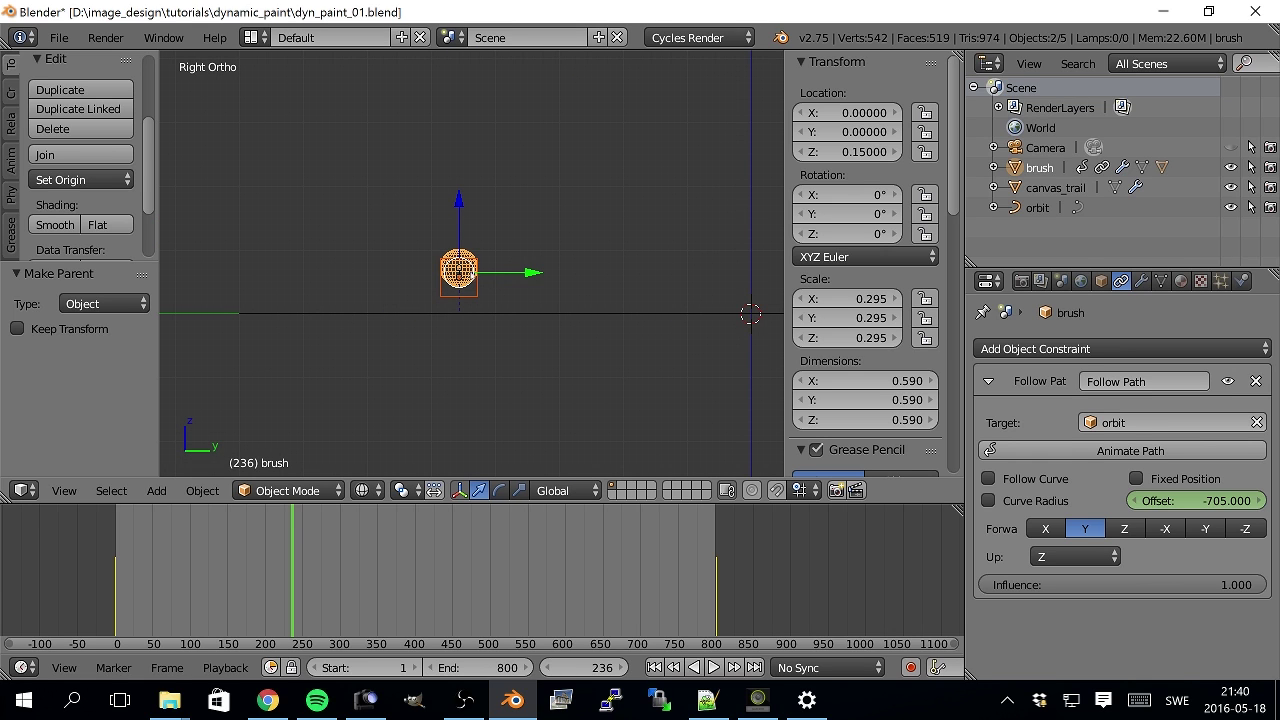
- Move the cube down along Z by about 0.563 beneath the brush sphere and check it at frame 204
right_click(464, 293)
drag(462, 242, 459, 273)
middle_drag(480, 346, 545, 380)
drag(297, 622, 268, 613)
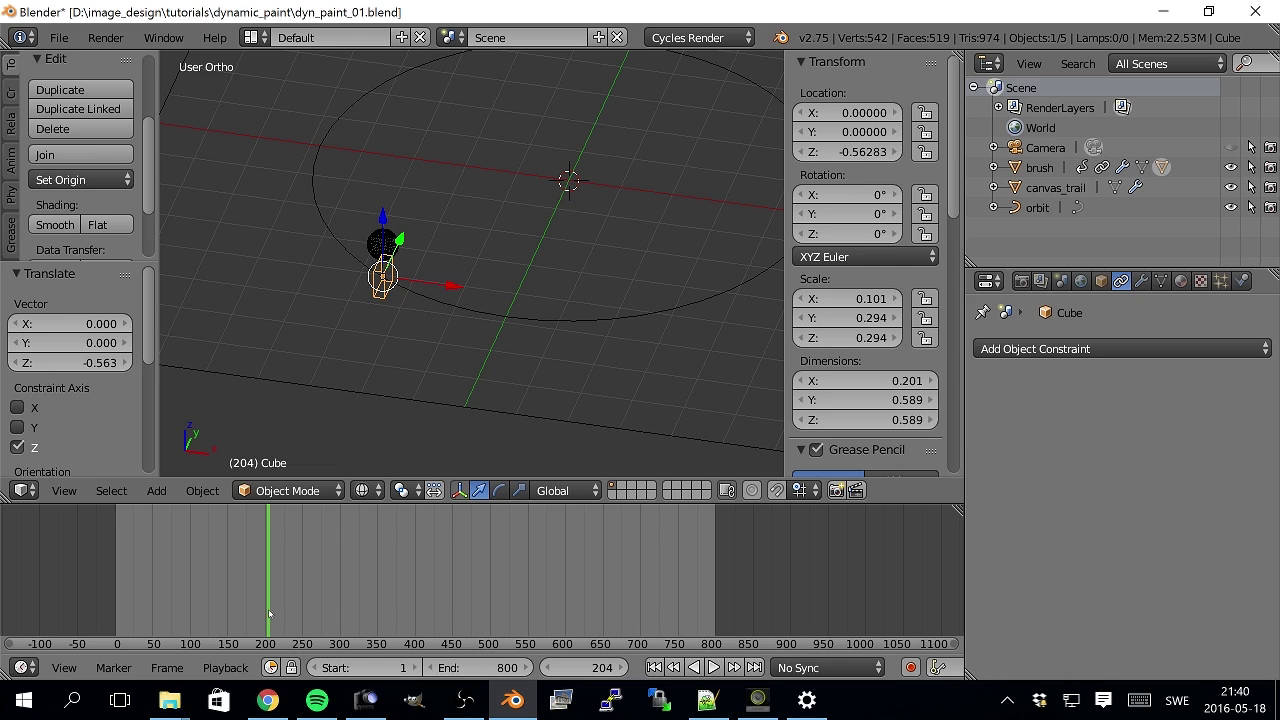
- Enable Follow Curve on the brush's Follow Path constraint and check the cube's orientation along the orbit
right_click(381, 245)
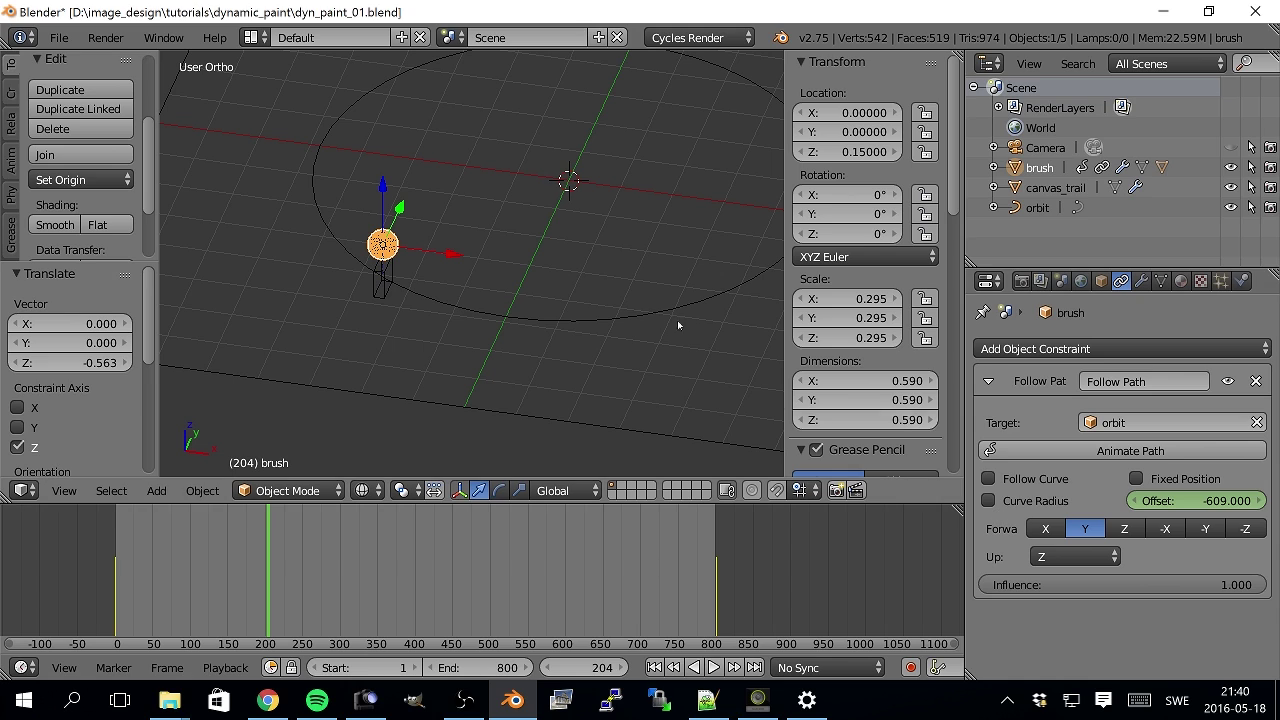
click(989, 479)
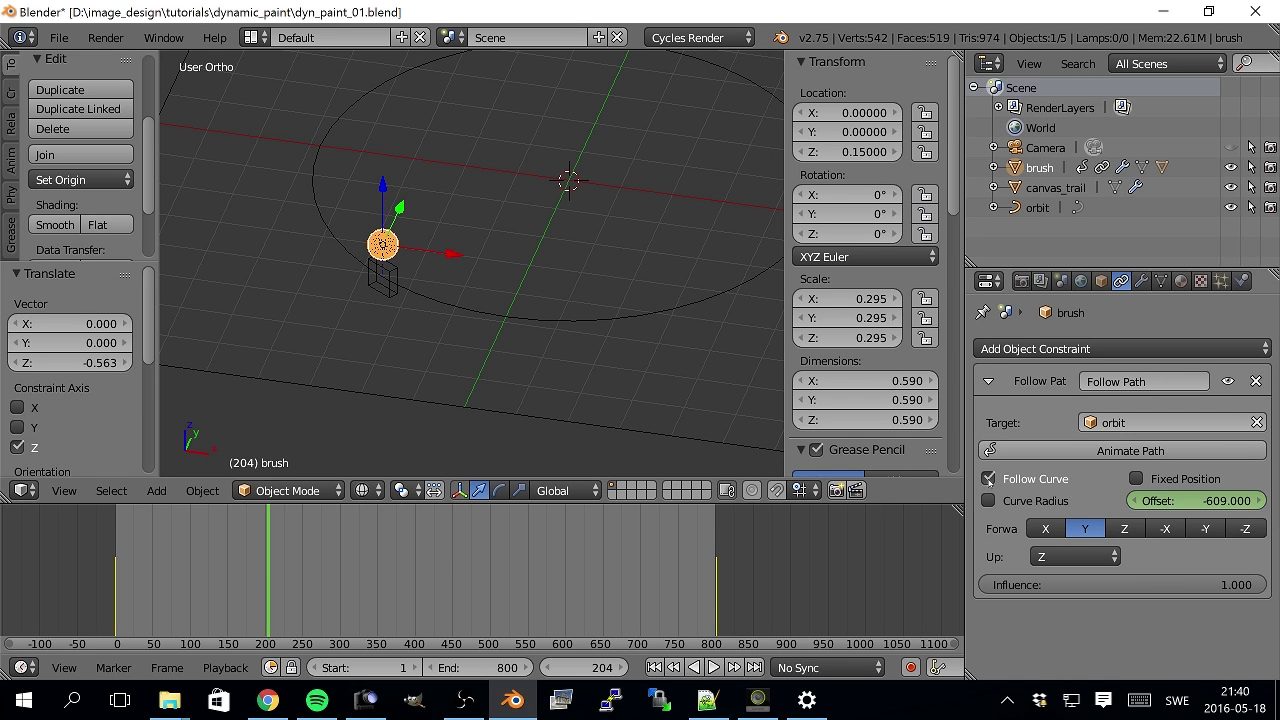
drag(270, 562, 267, 563)
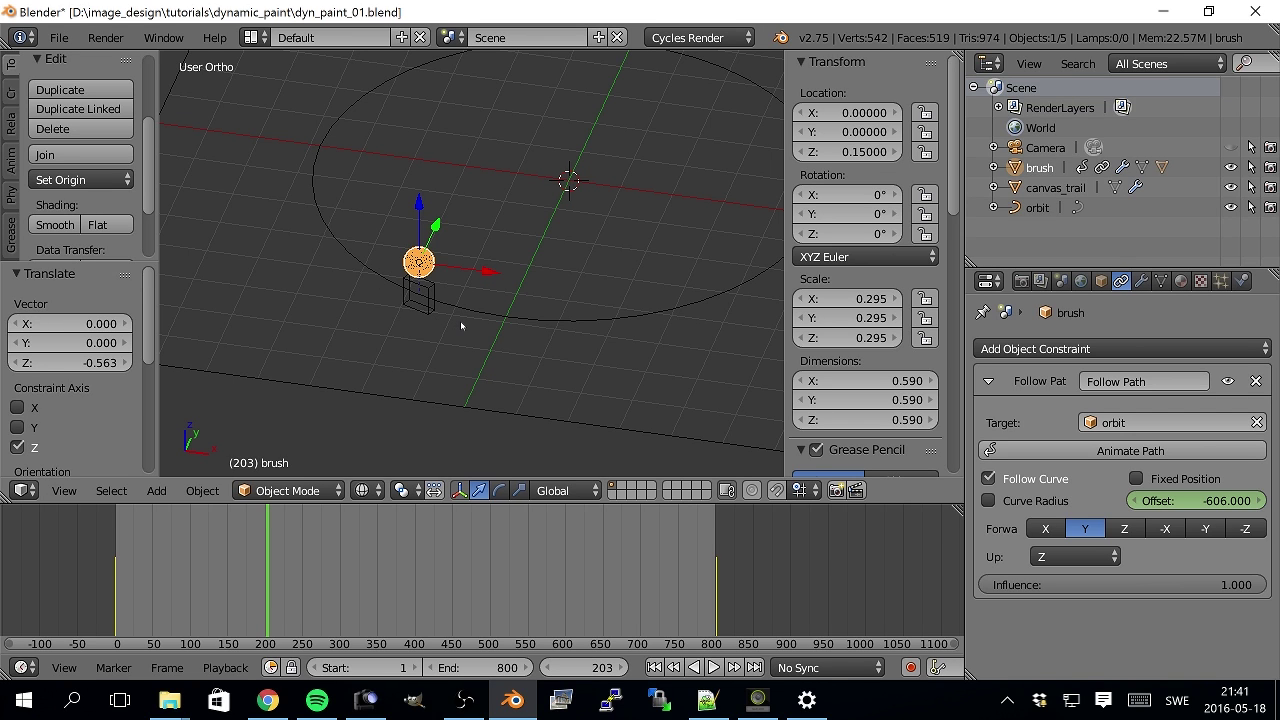
- Check the position and orientation of the brush and cube at different frames along the orbit
click(716, 585)
key(KP_7)
click(549, 667)
click(549, 667)
click(549, 667)
click(549, 667)
click(549, 667)
click(549, 667)
drag(549, 667, 505, 667)
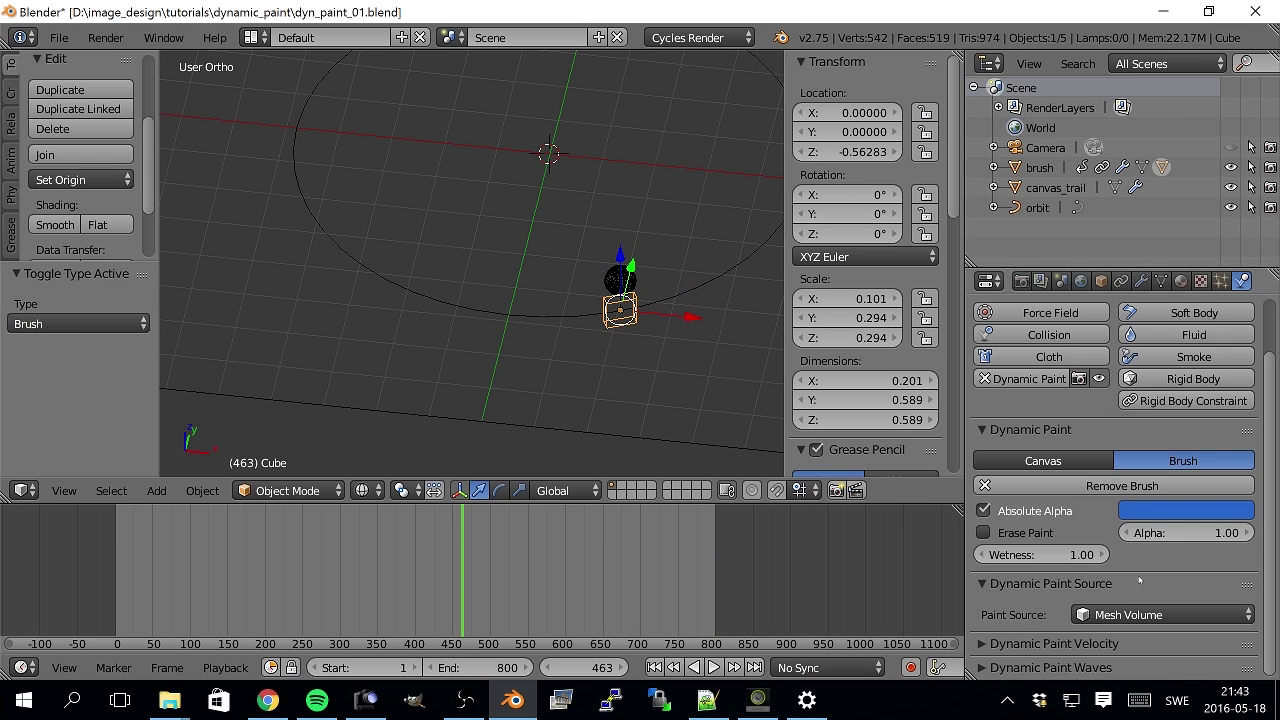
- Give the brush sphere a new material named glow with an Emission surface
middle_drag(654, 403, 690, 395)
scroll(1158, 327, up, 2)
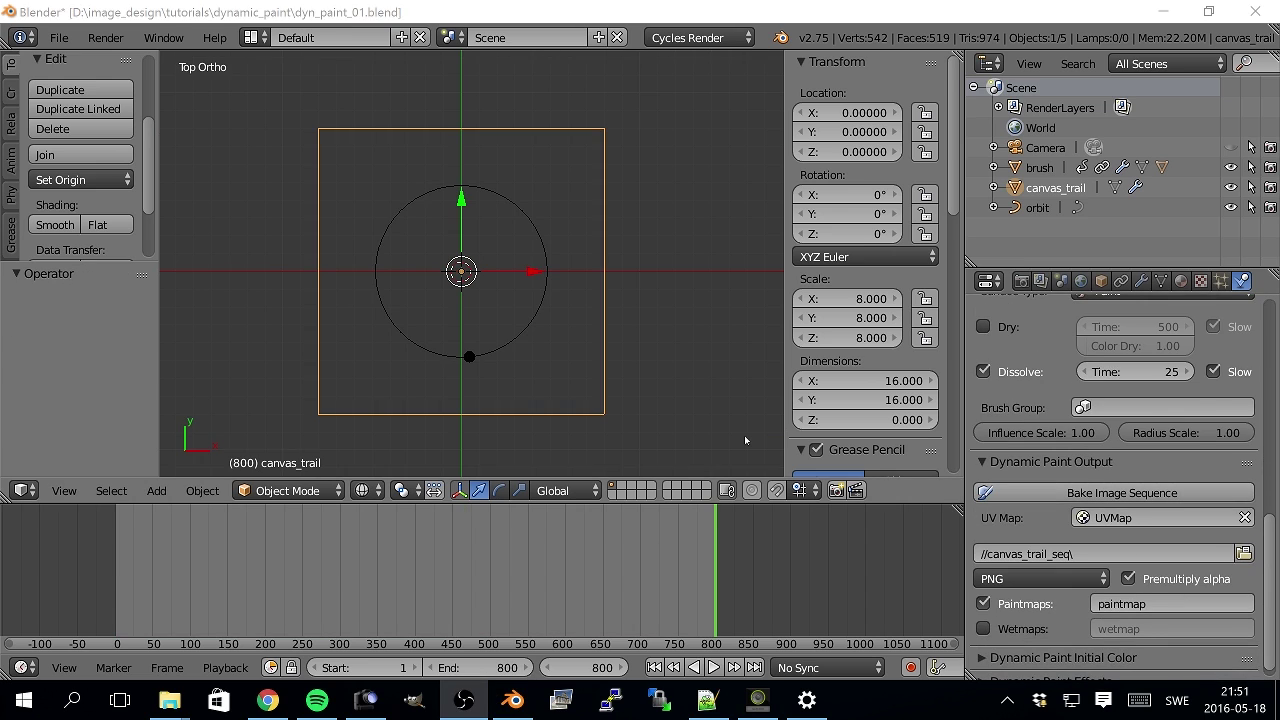
middle_drag(652, 430, 657, 367)
scroll(466, 360, up, 4)
middle_drag(466, 360, 479, 285)
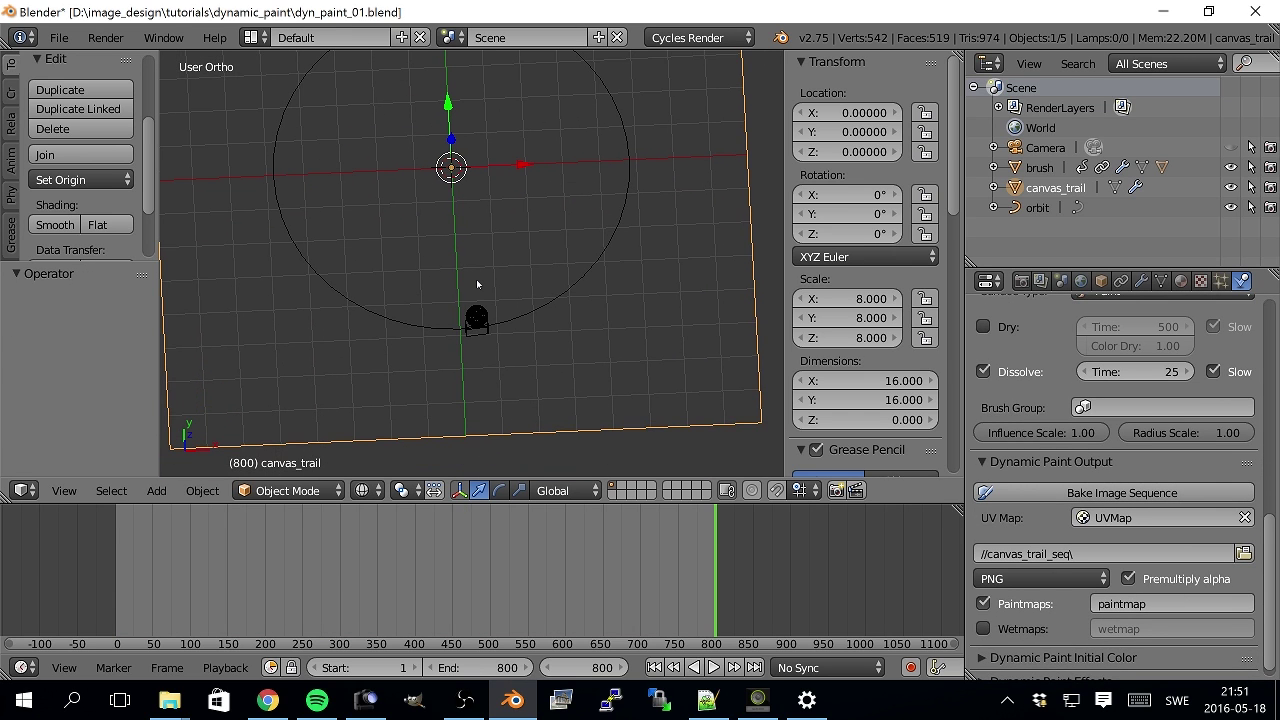
right_click(477, 339)
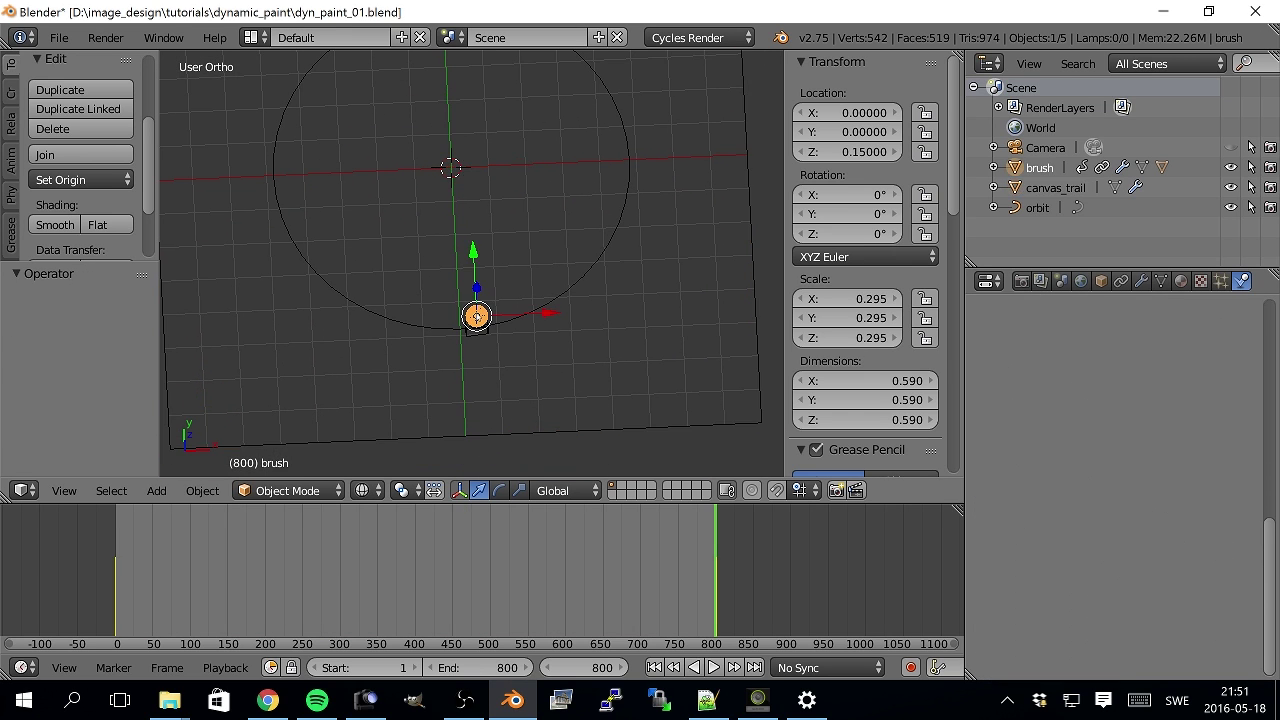
drag(1260, 552, 1266, 310)
click(1181, 281)
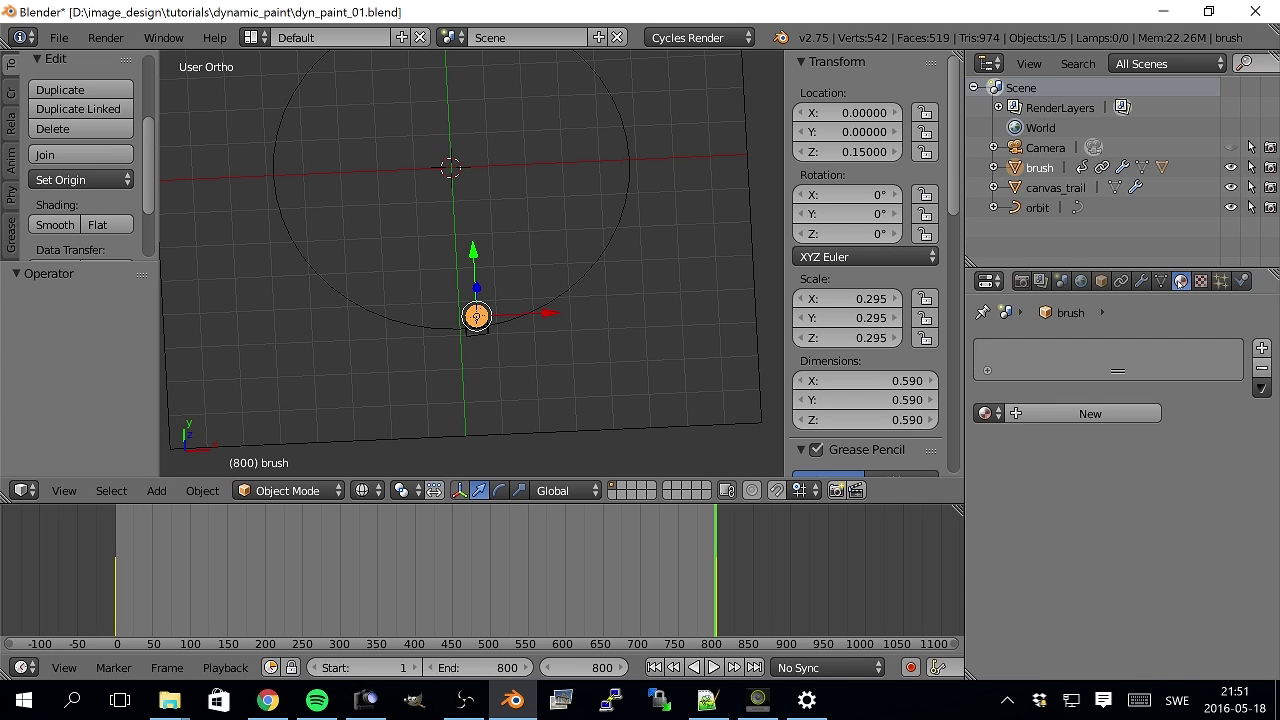
click(1016, 413)
click(1117, 523)
click(1156, 562)
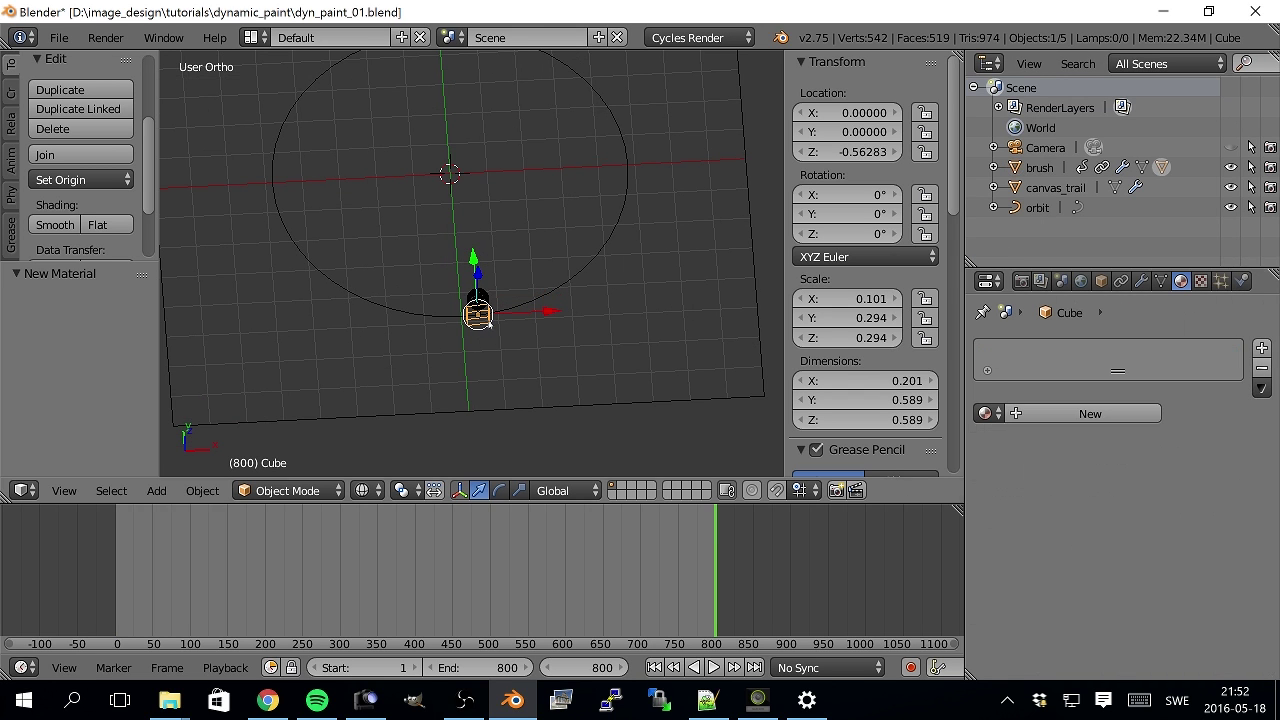
- Give the cube a new material named transparent with a white Transparent BSDF surface
click(1090, 413)
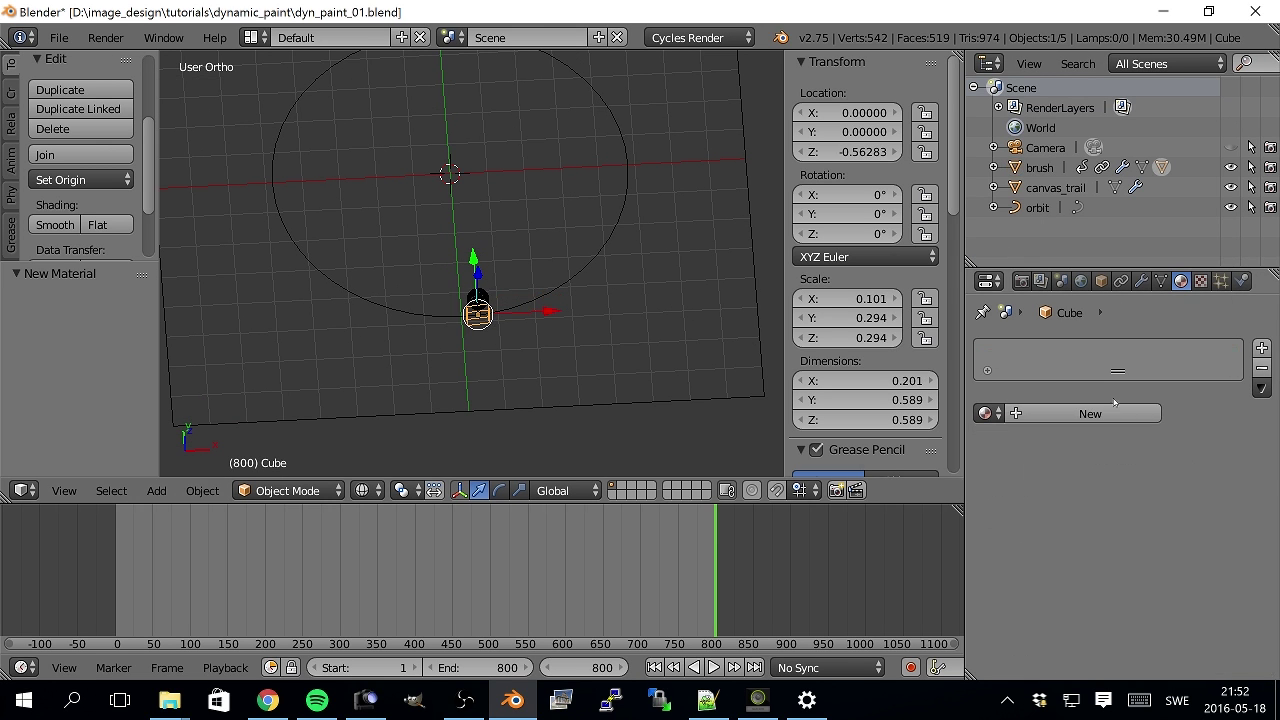
click(1115, 410)
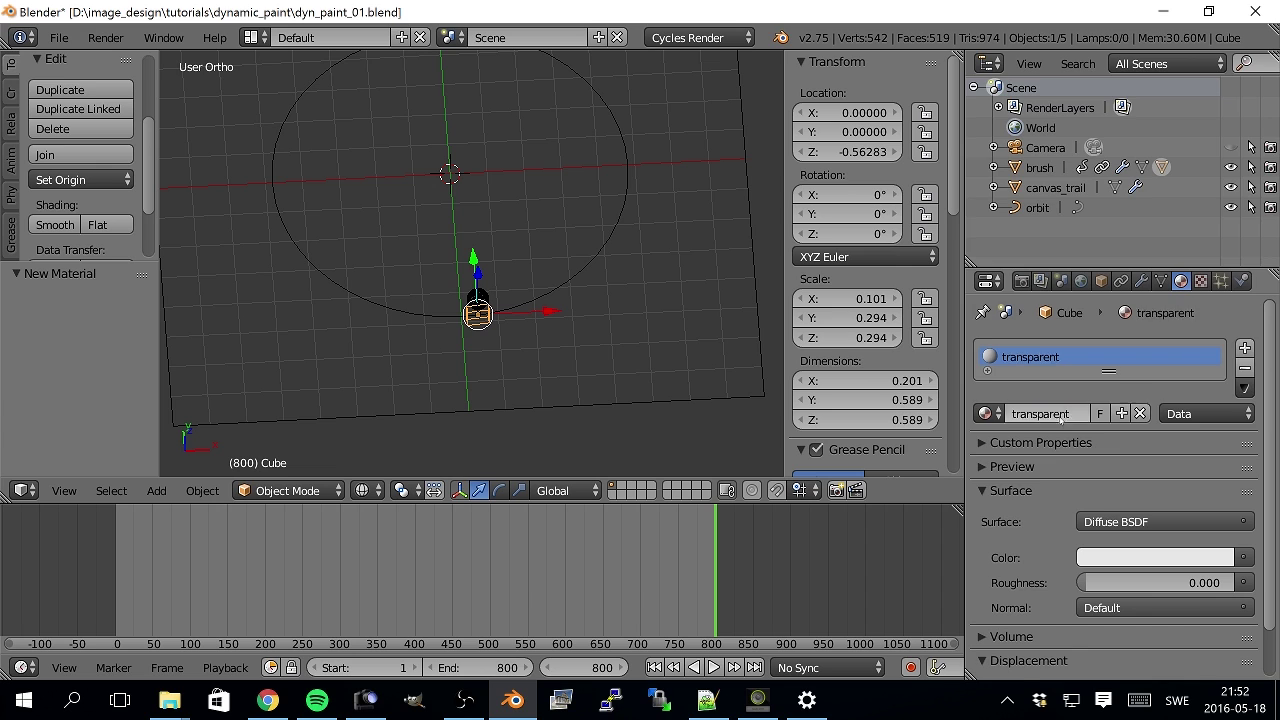
click(1155, 521)
click(1040, 337)
click(1155, 557)
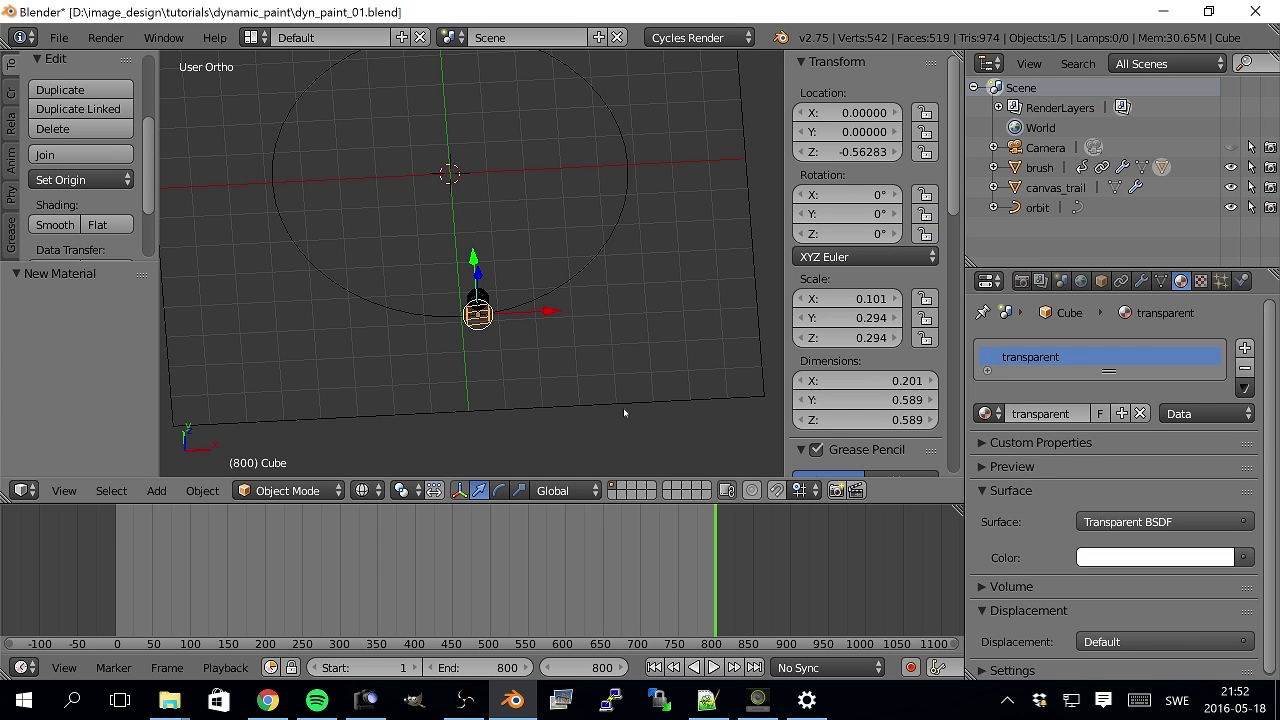
- Switch the 3D viewport to Rendered shading and bring the glowing sphere and its trail into view
click(362, 490)
click(420, 325)
key(Down)
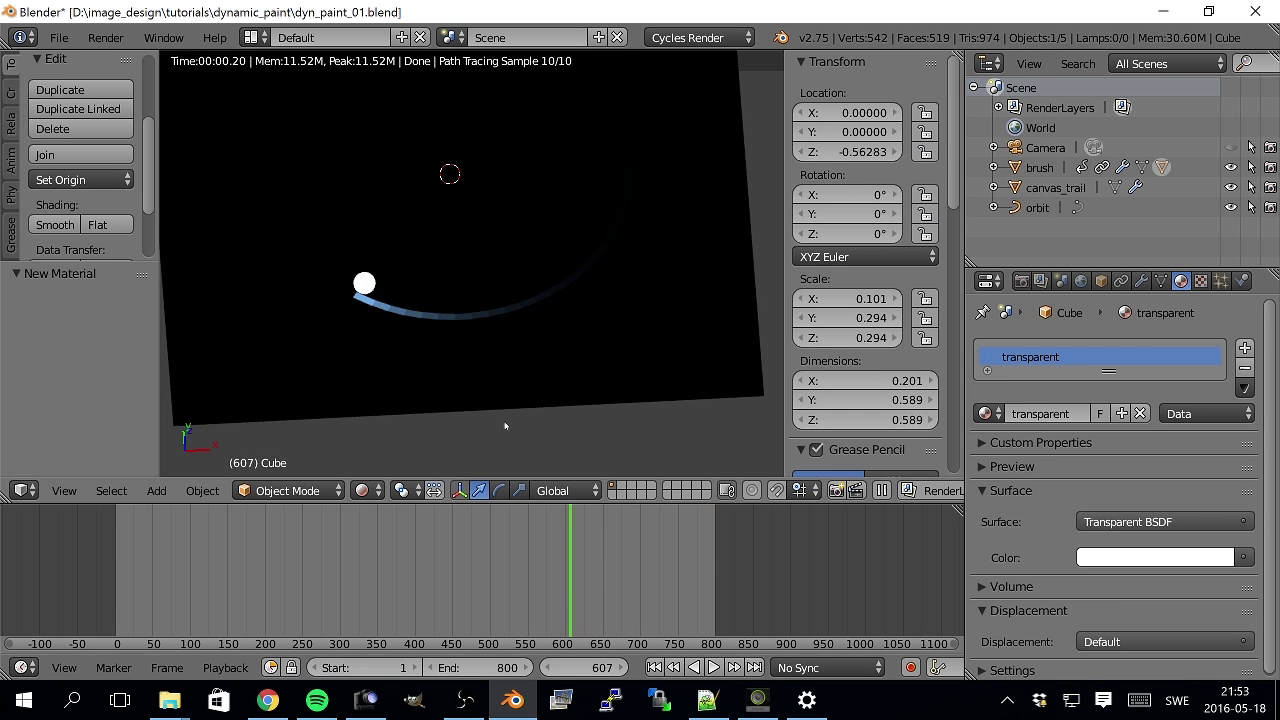
shift+middle_drag(469, 405, 579, 424)
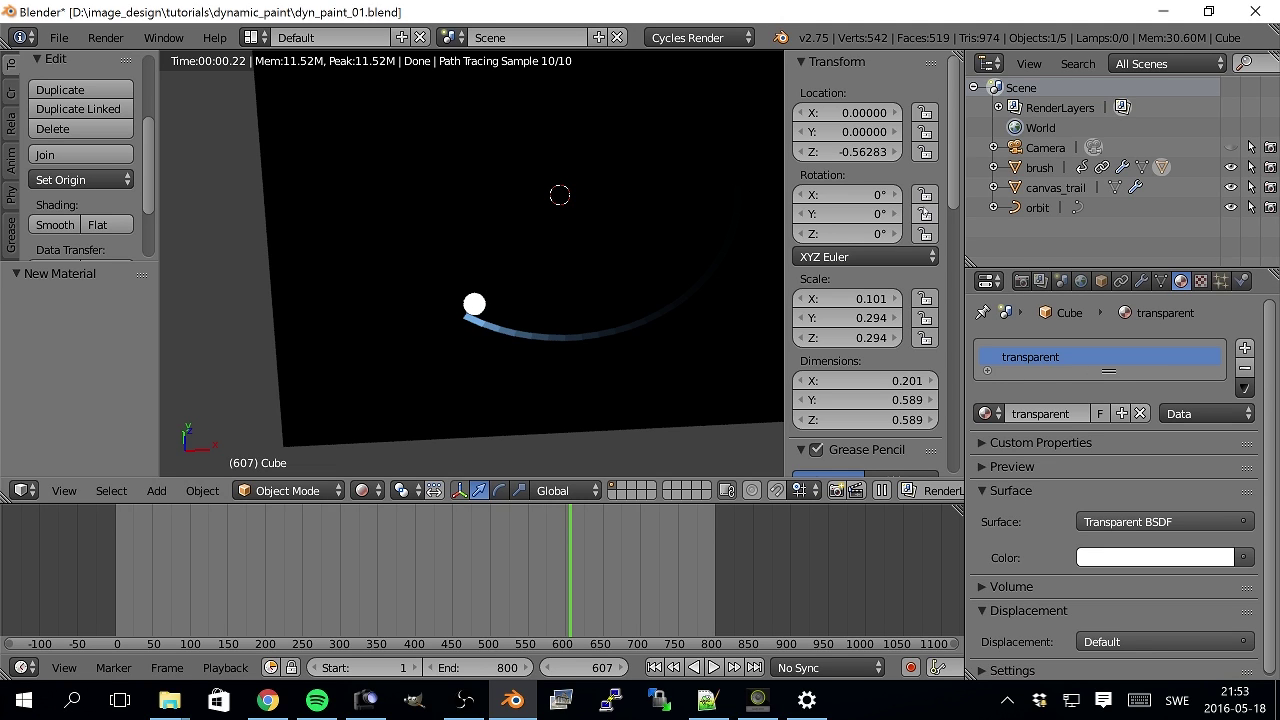
- Inspect the brush's glow material, the cube's transparent material and the painted trail in the rendered view
click(1040, 167)
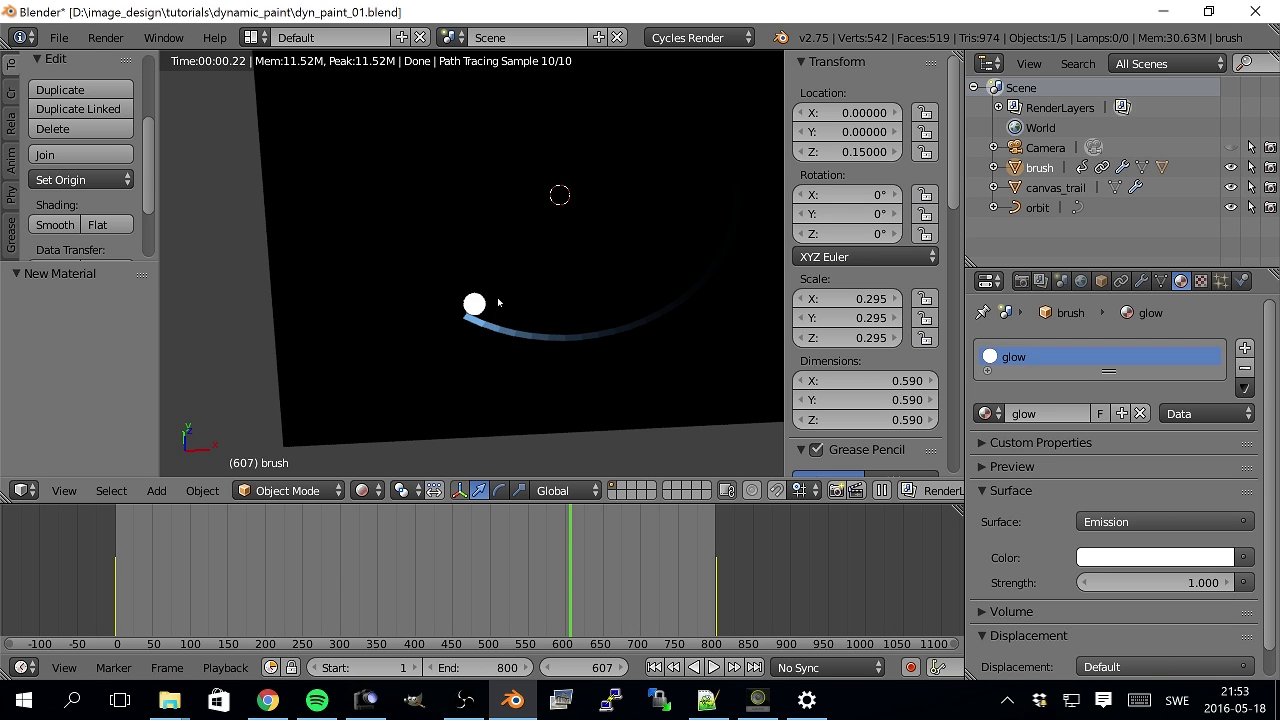
key(KP_0)
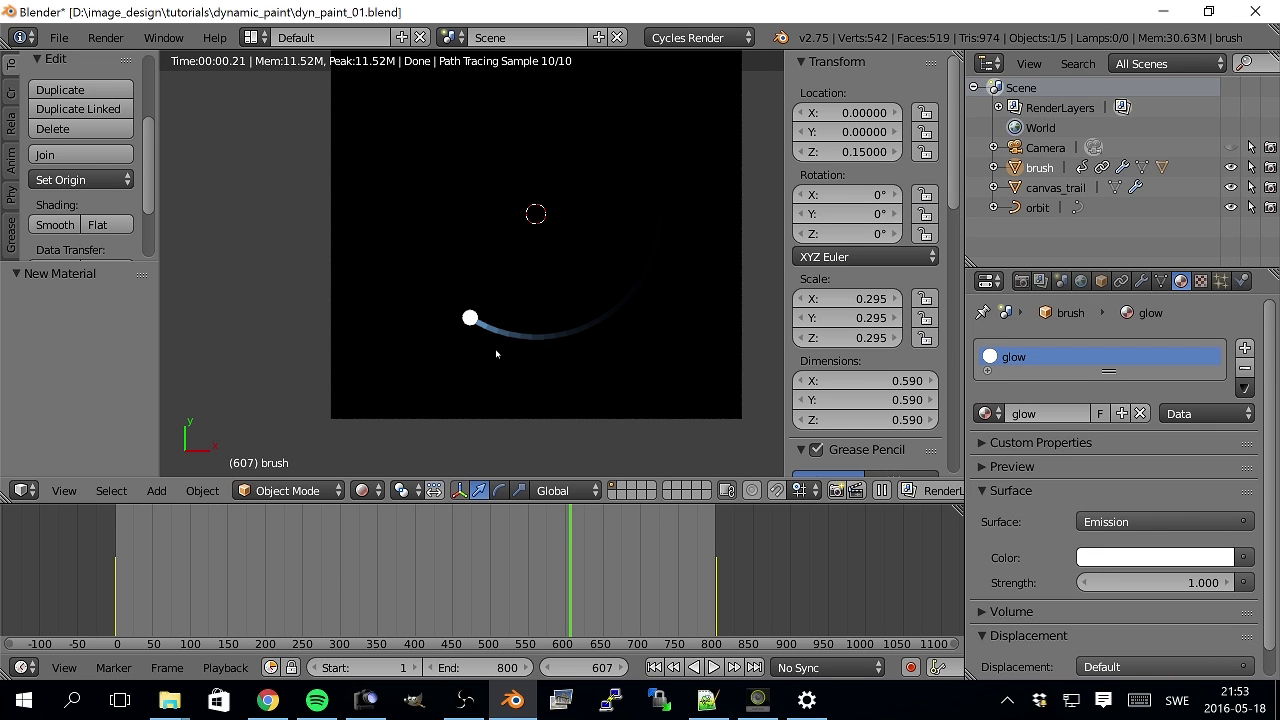
middle_drag(475, 407, 483, 327)
right_click(484, 320)
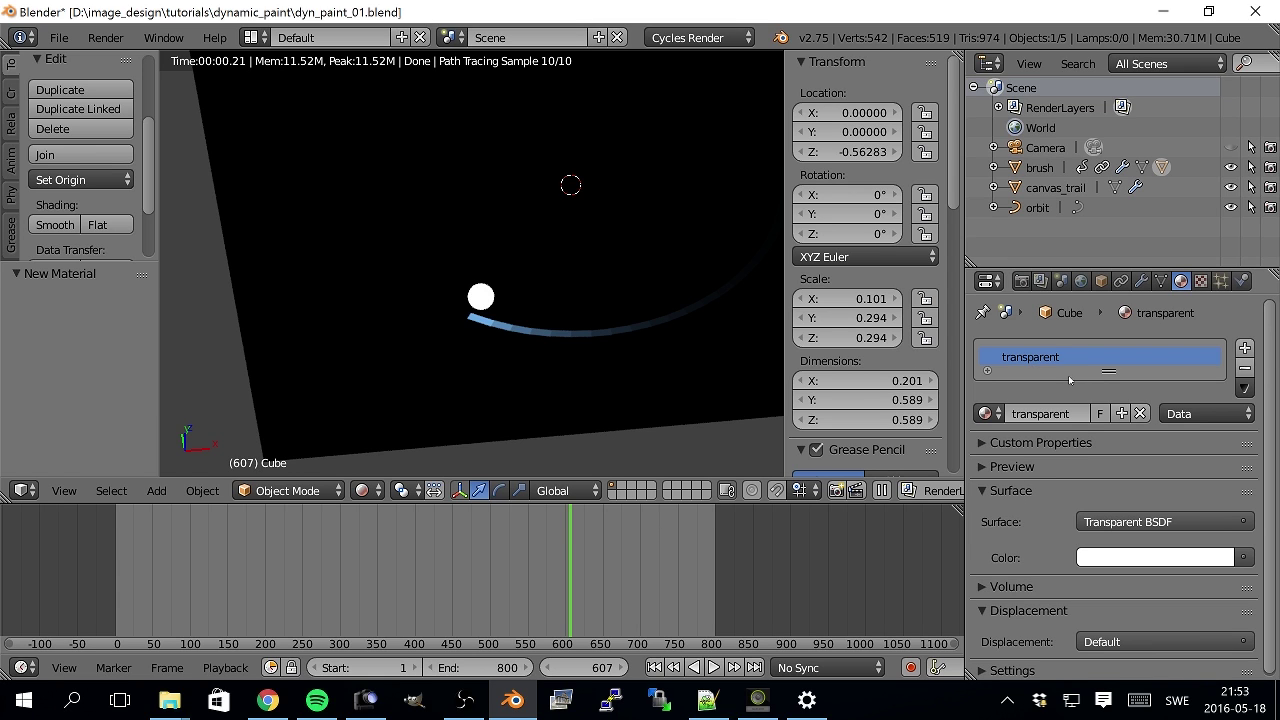
middle_drag(567, 337, 524, 349)
key(KP_0)
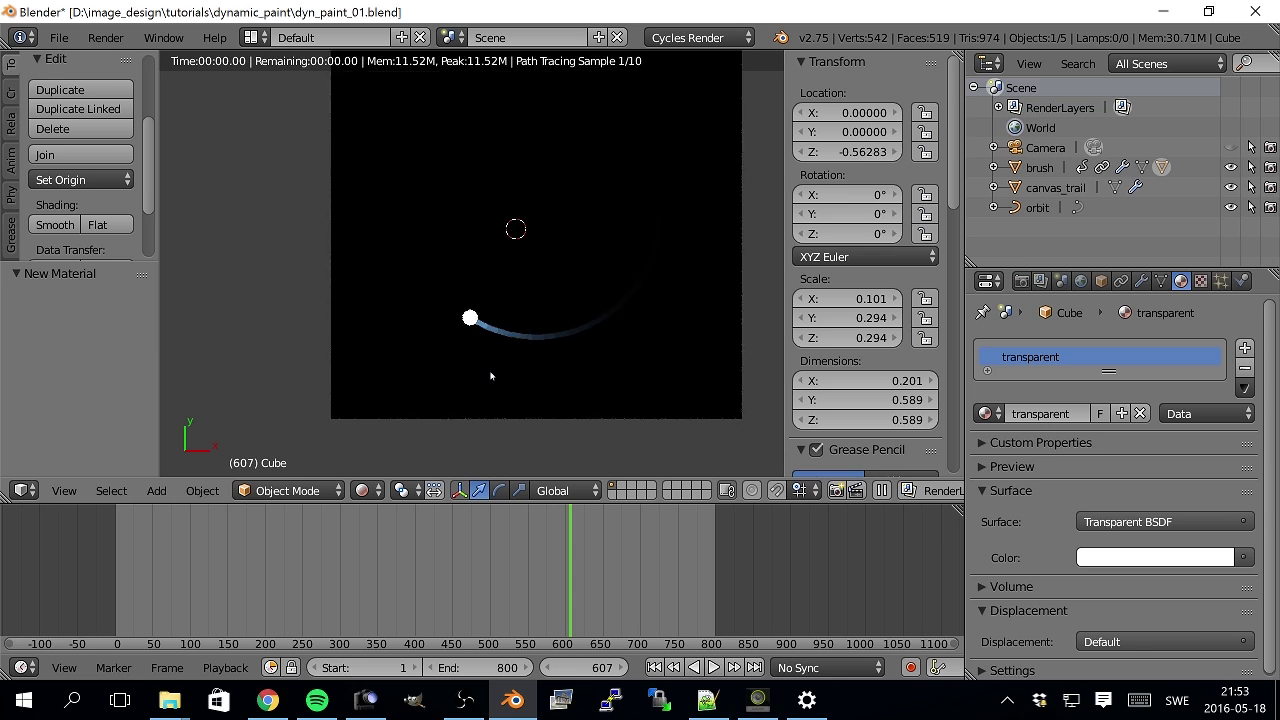
drag(578, 611, 640, 597)
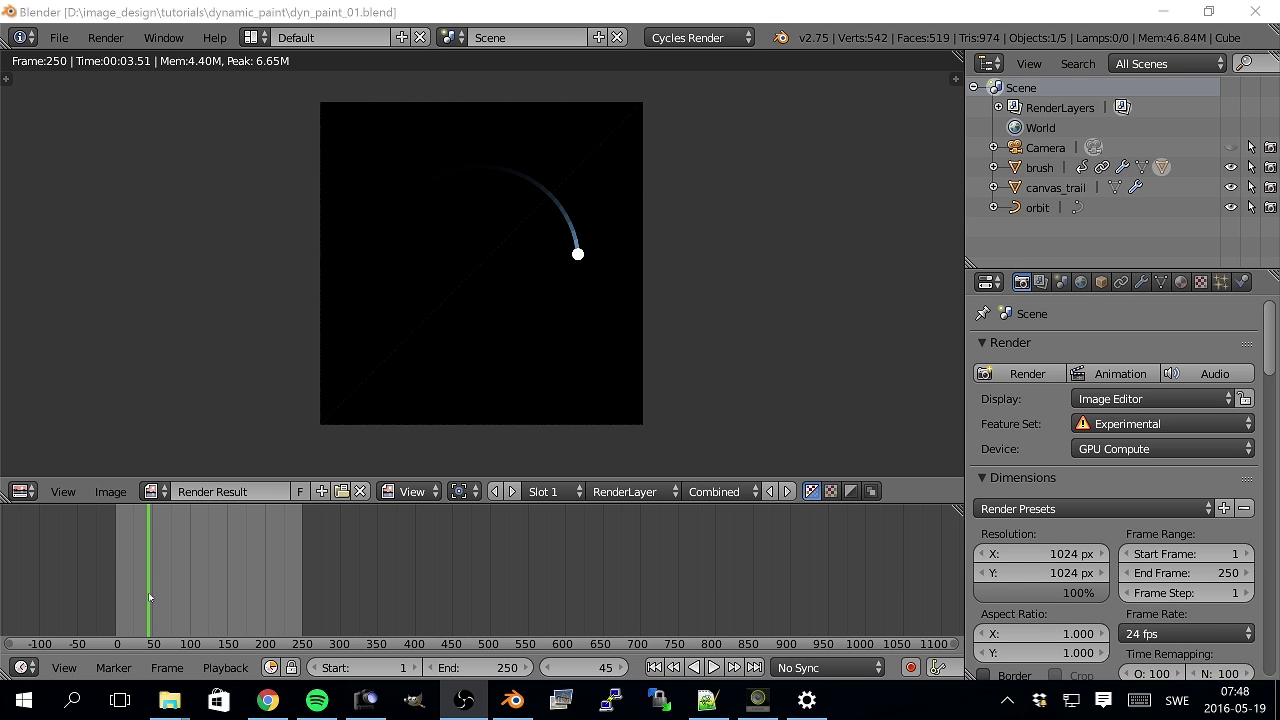
- Return from the render result, lock the orbit circle's Z scale, and try scaling the circle down in X and Y
drag(148, 592, 154, 592)
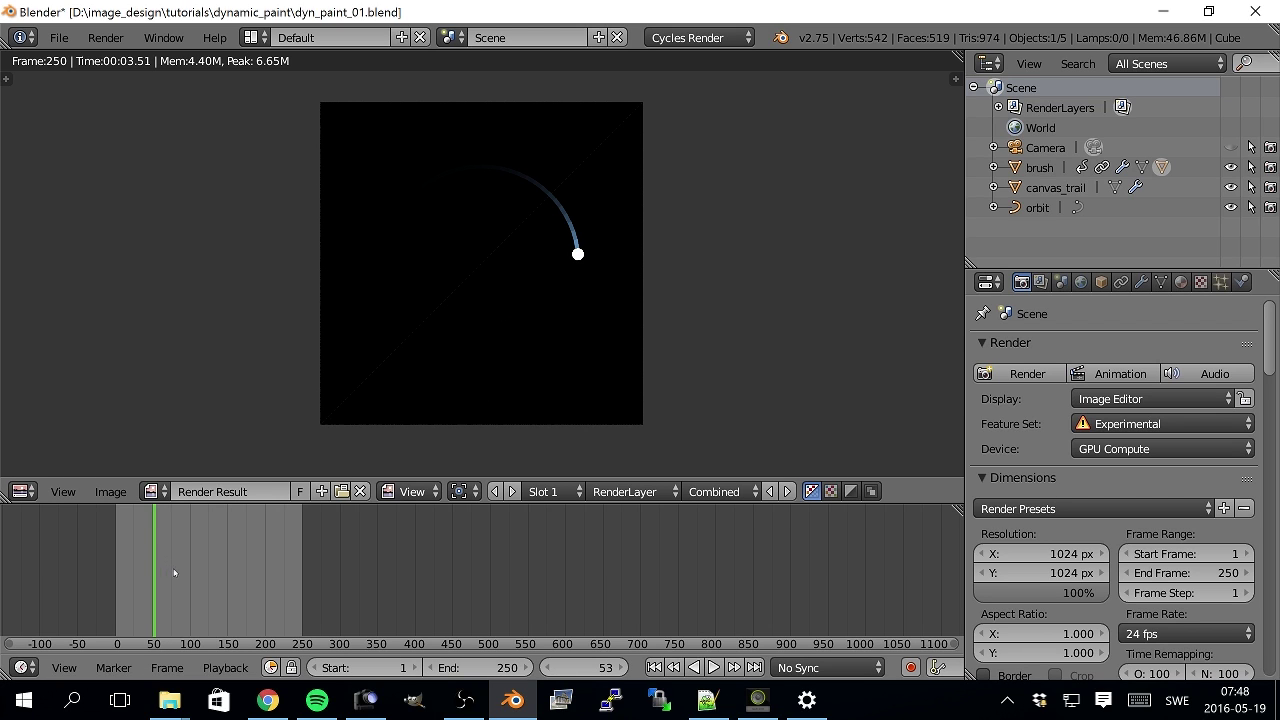
key(Escape)
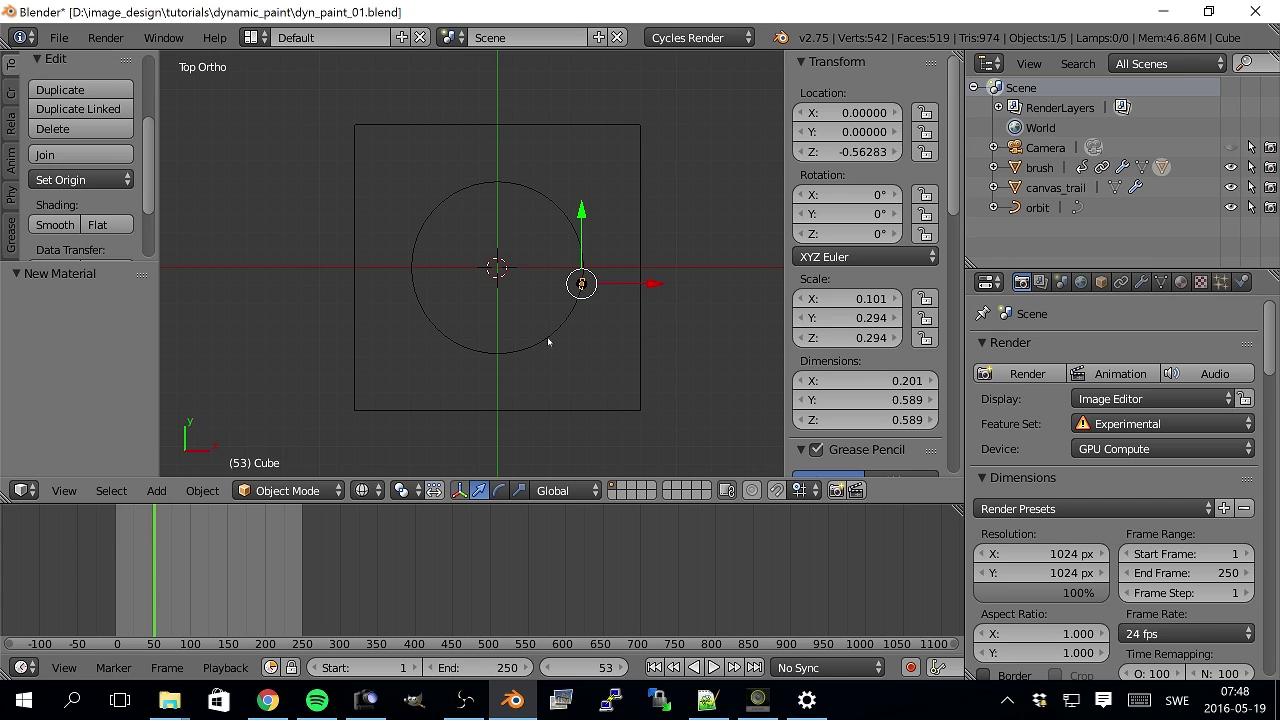
right_click(548, 342)
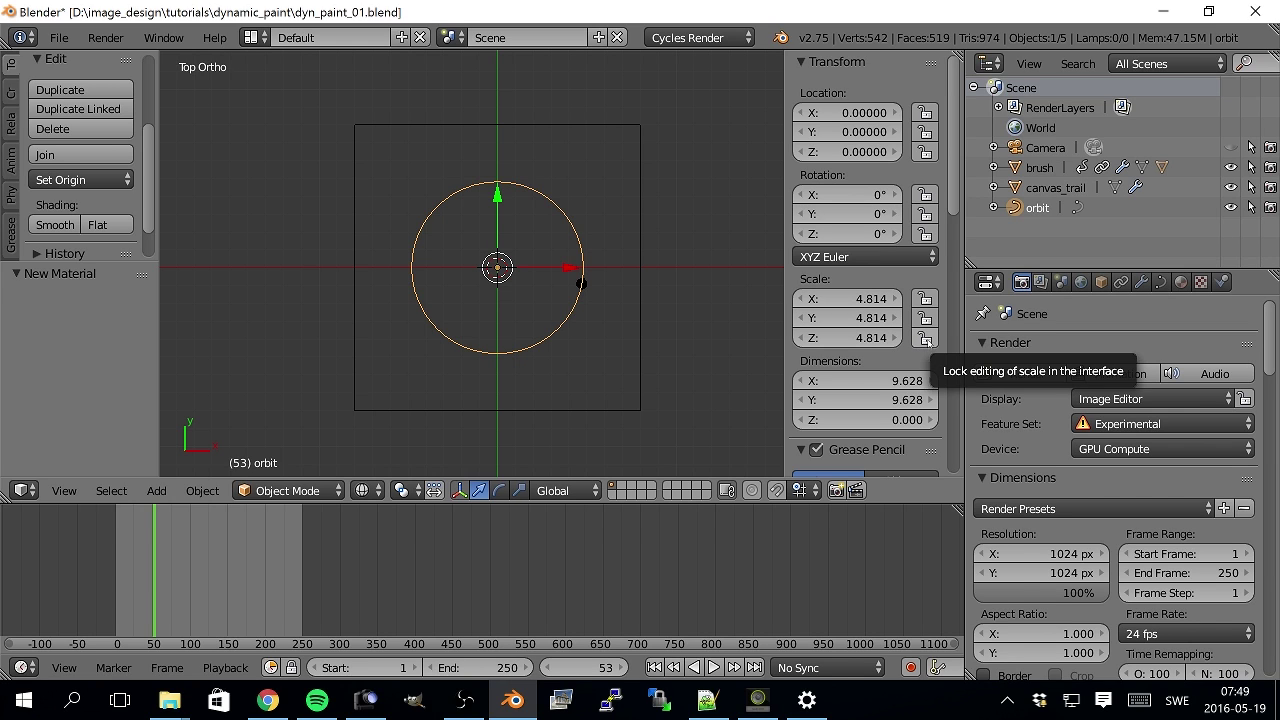
click(926, 338)
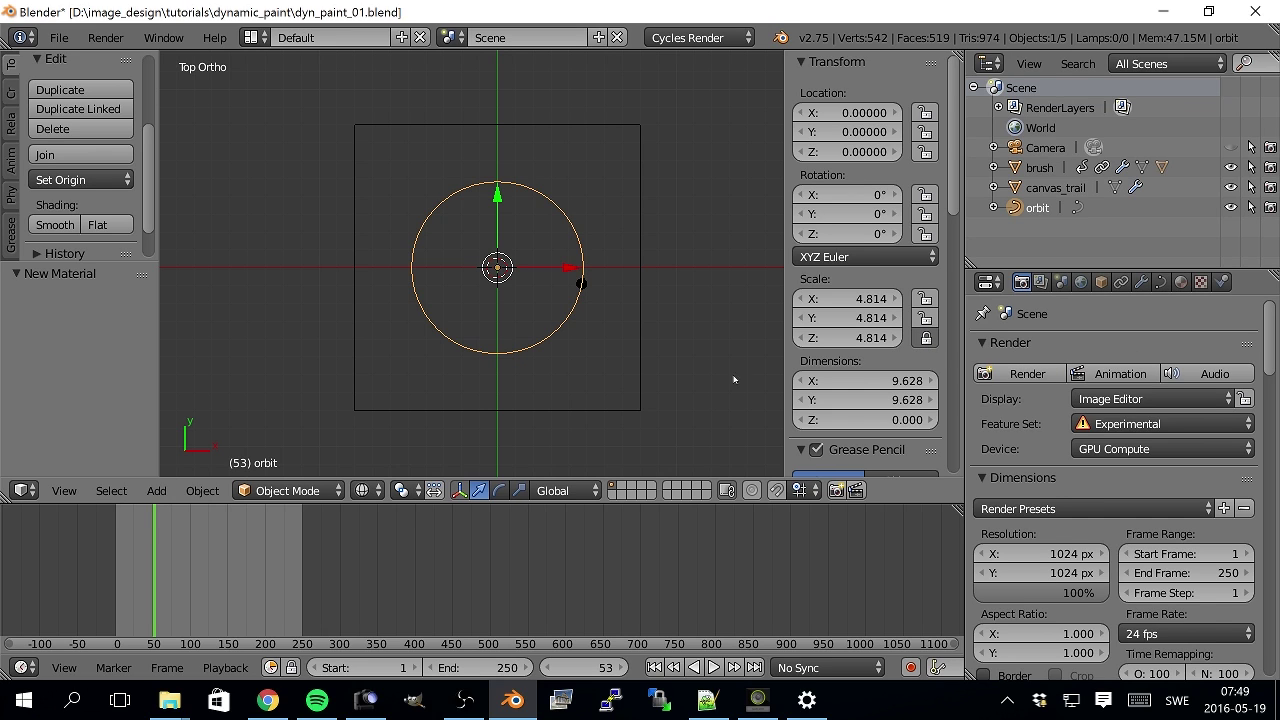
key(s)
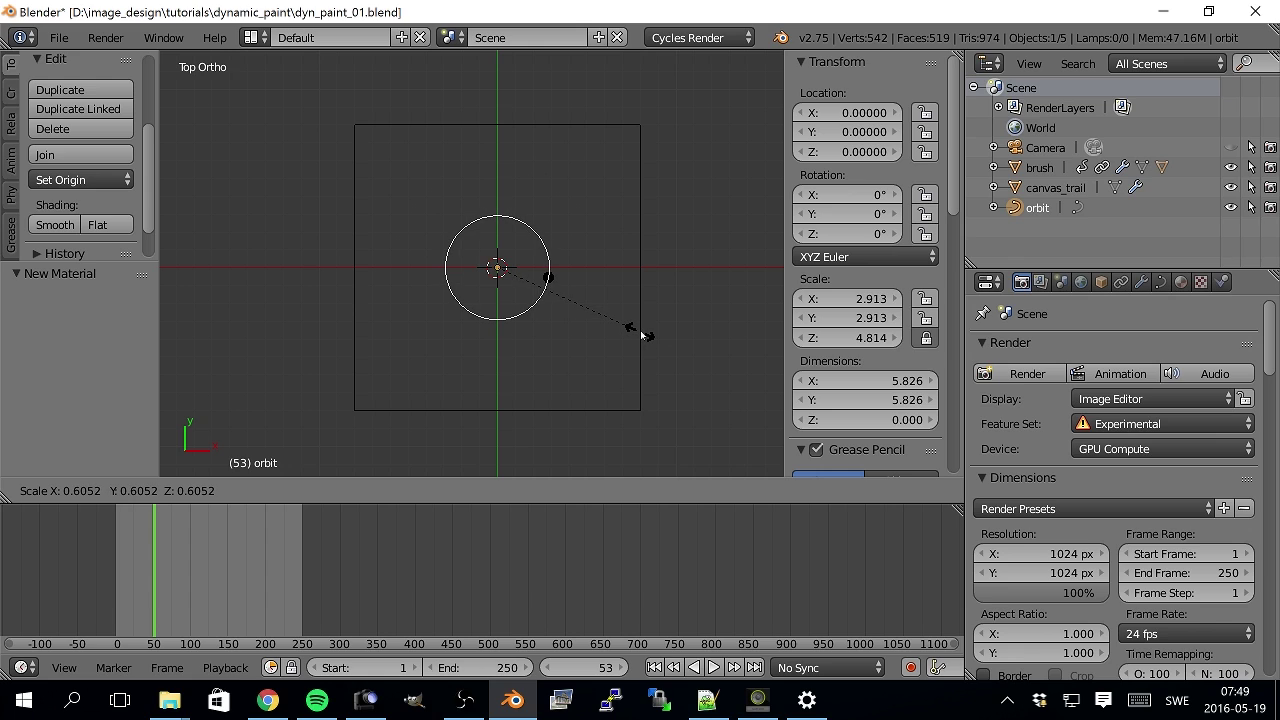
key(Escape)
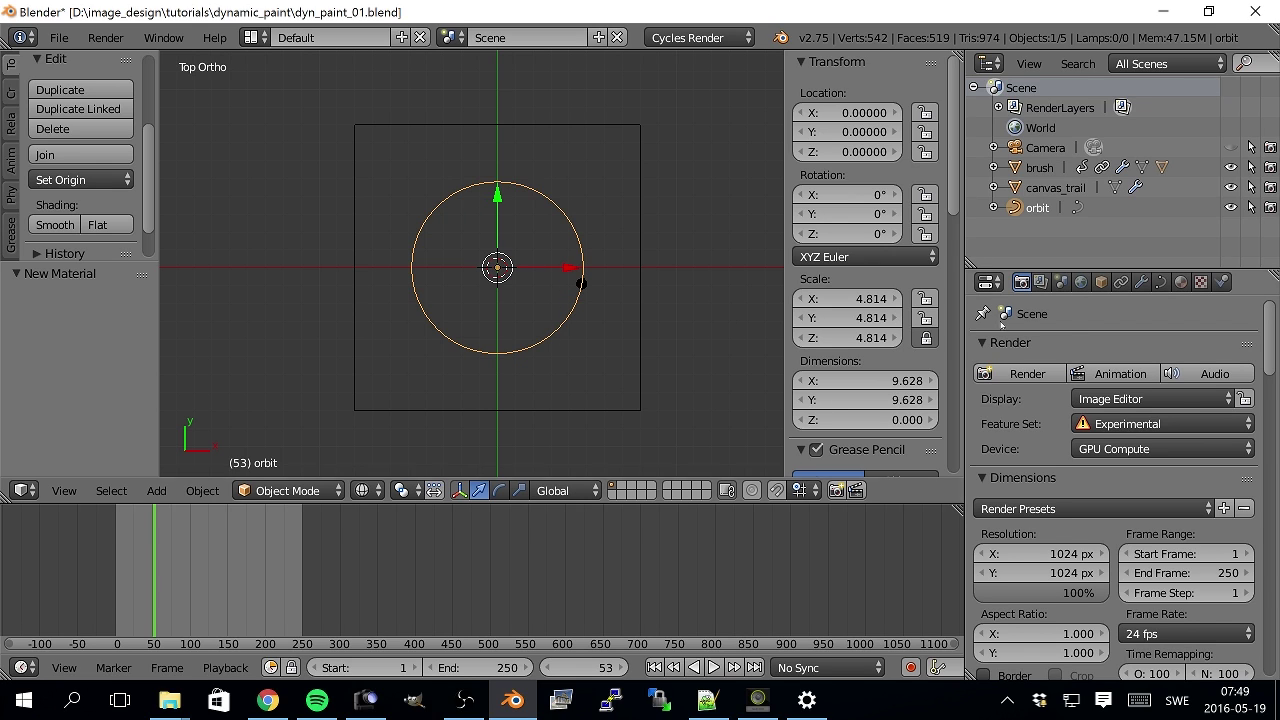
- Examine the Dynamic Paint brush settings of the sphere and its child cube
right_click(581, 285)
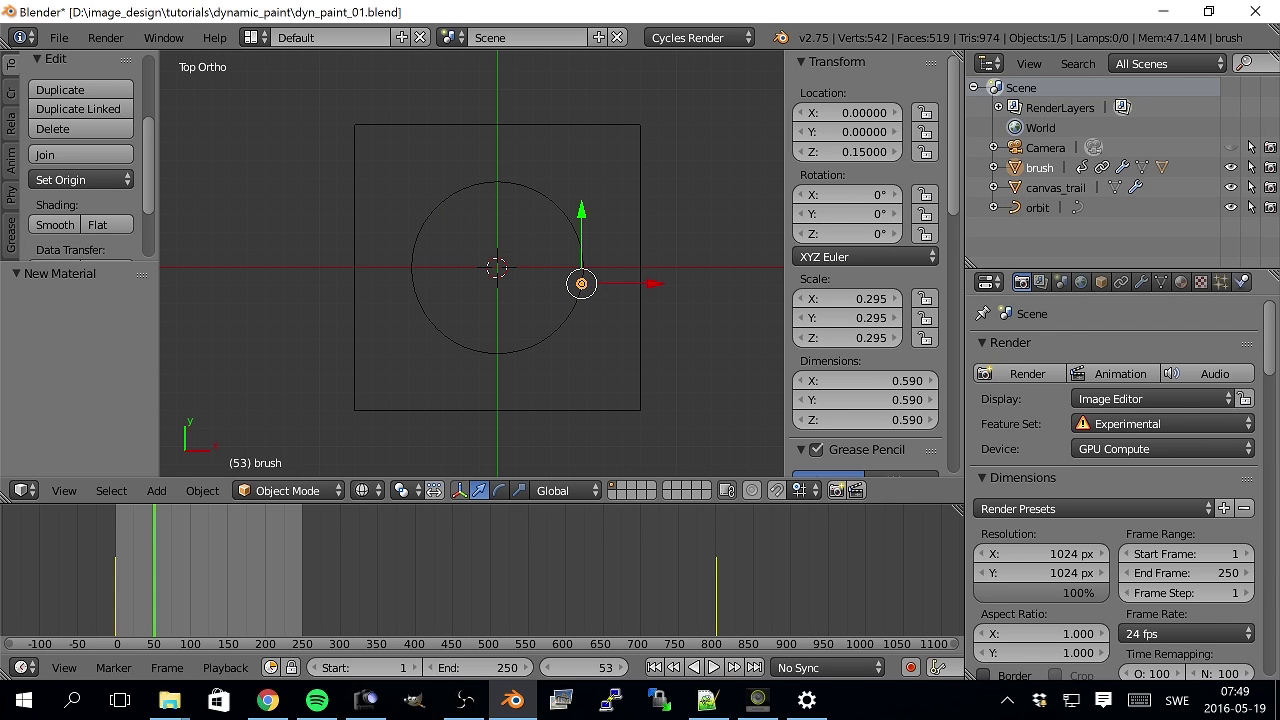
click(1241, 282)
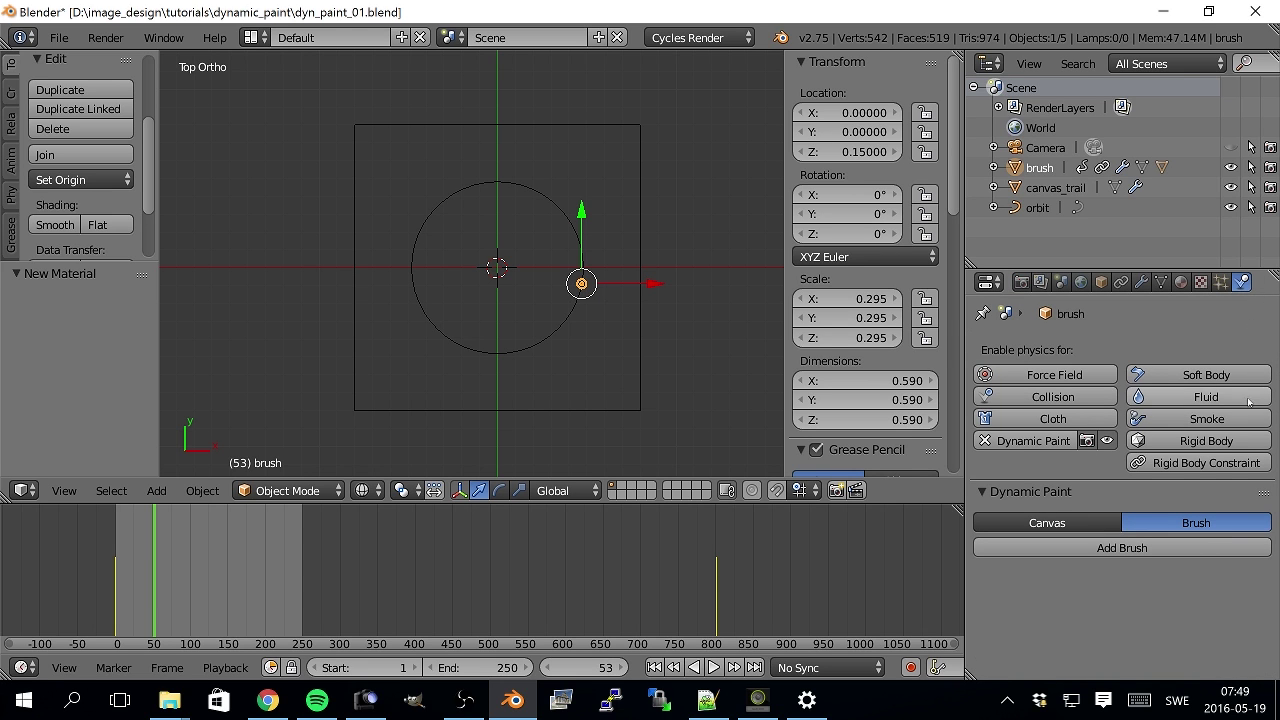
middle_drag(575, 334, 500, 278)
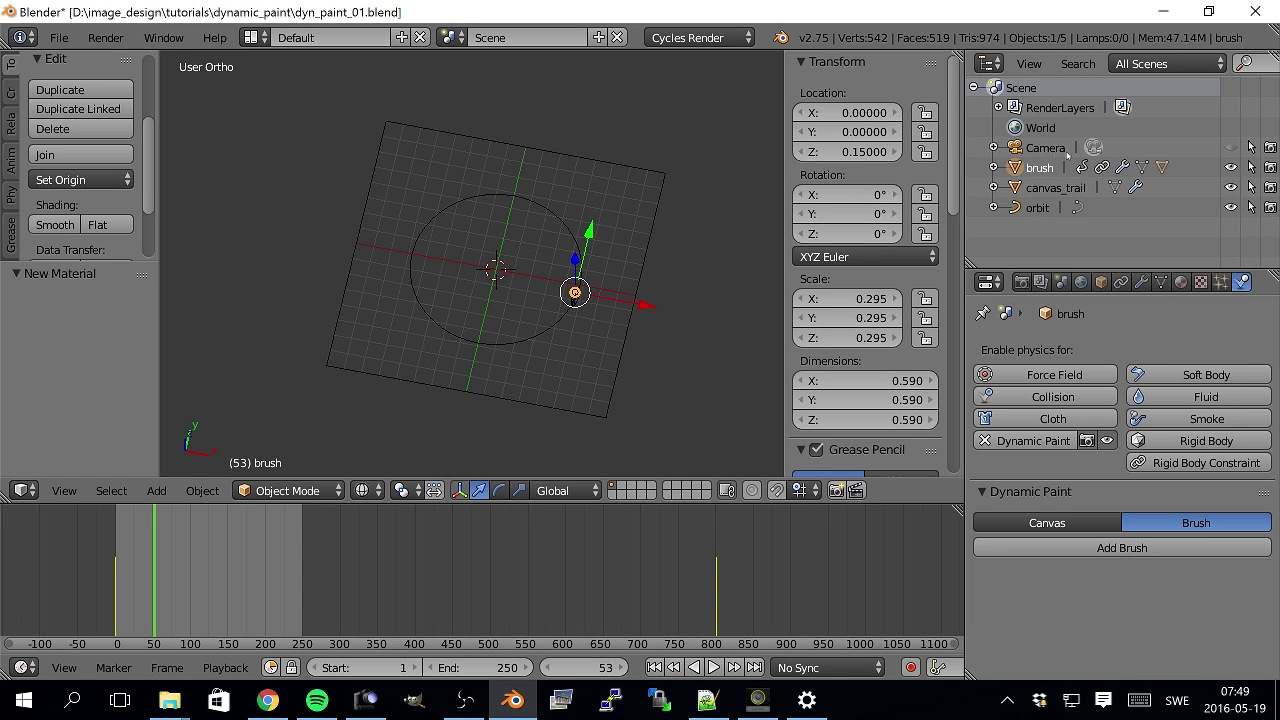
click(994, 167)
scroll(1061, 213, down, 3)
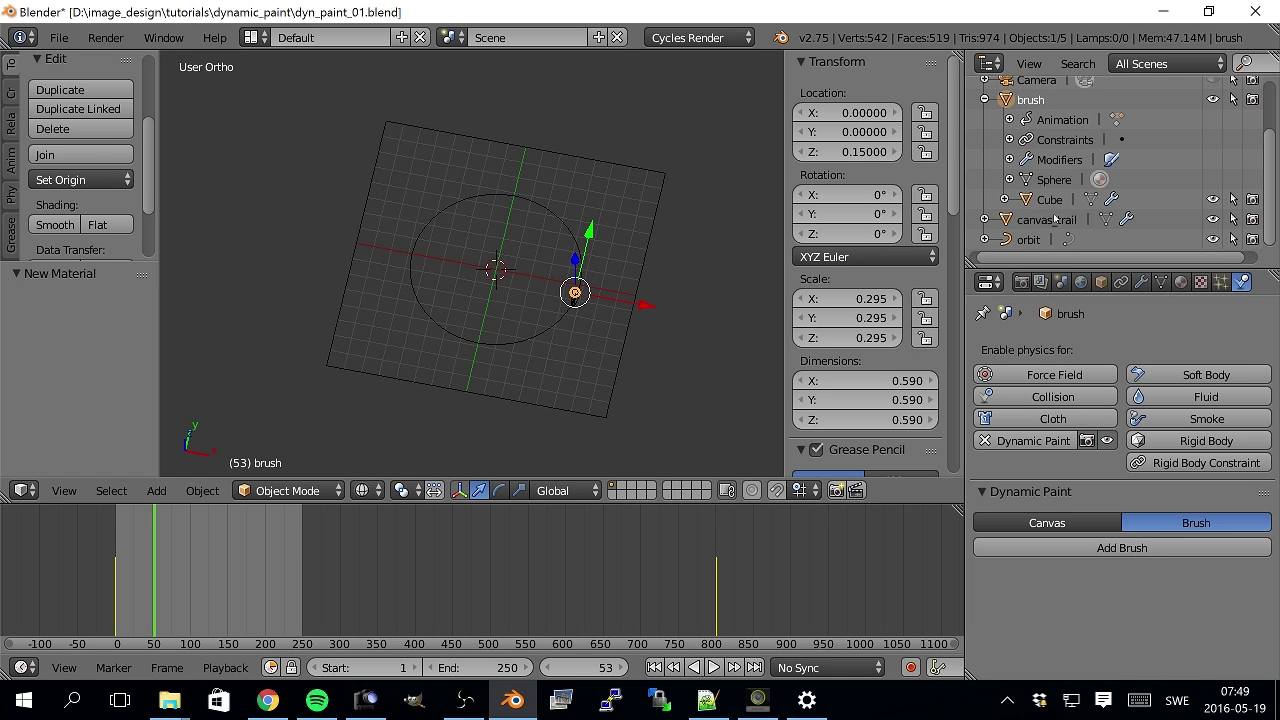
click(1049, 199)
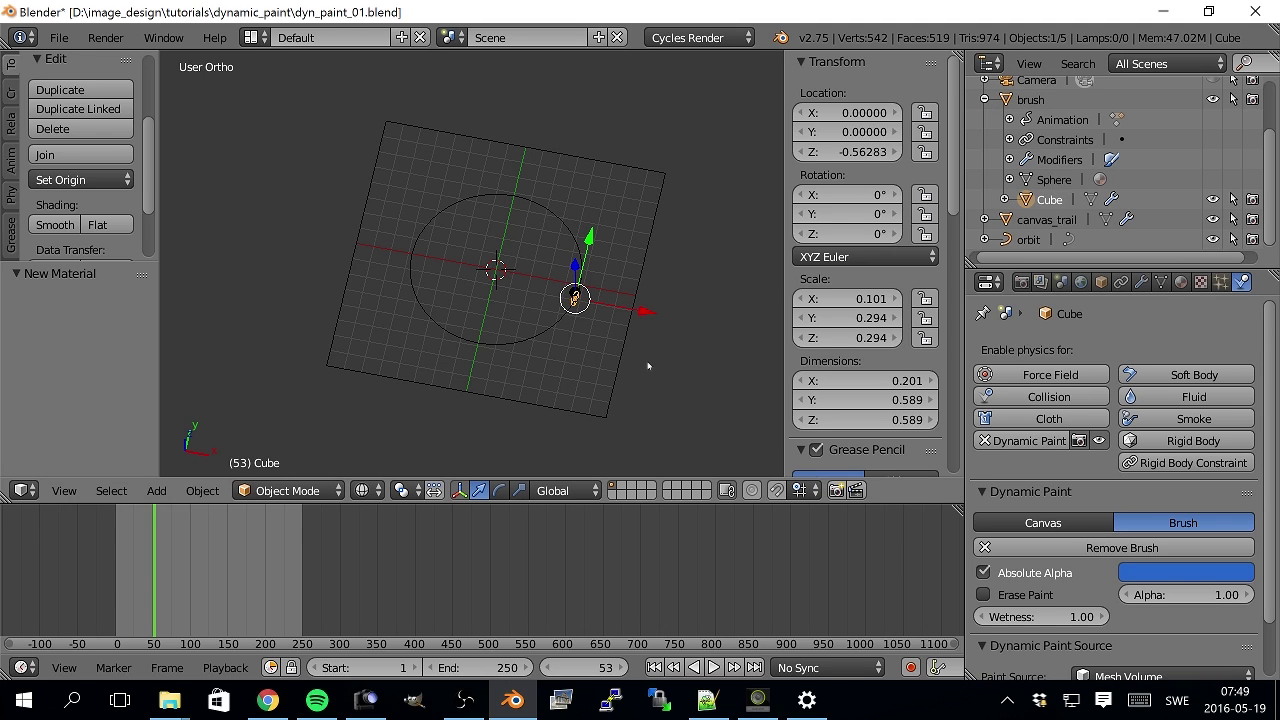
scroll(1158, 543, down, 2)
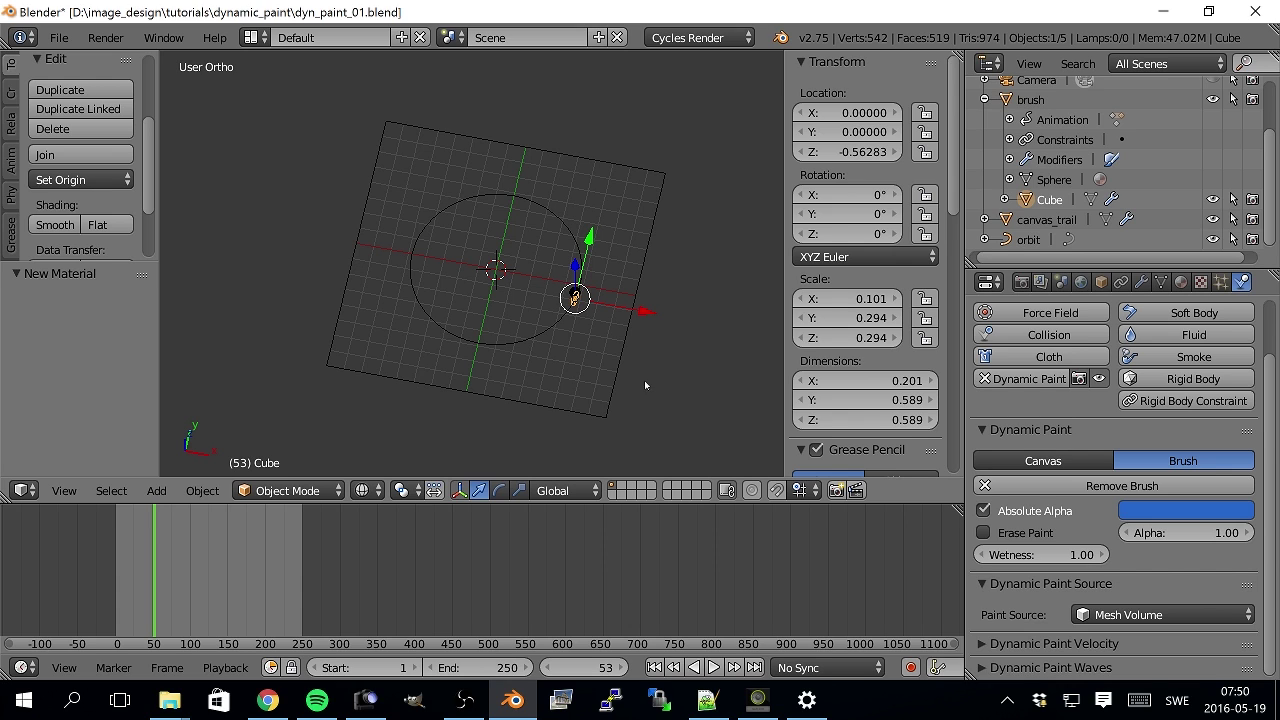
- Scale the orbit circle by about 0.156 at frame 53, seen from the top, and keyframe its scale
key(KP_7)
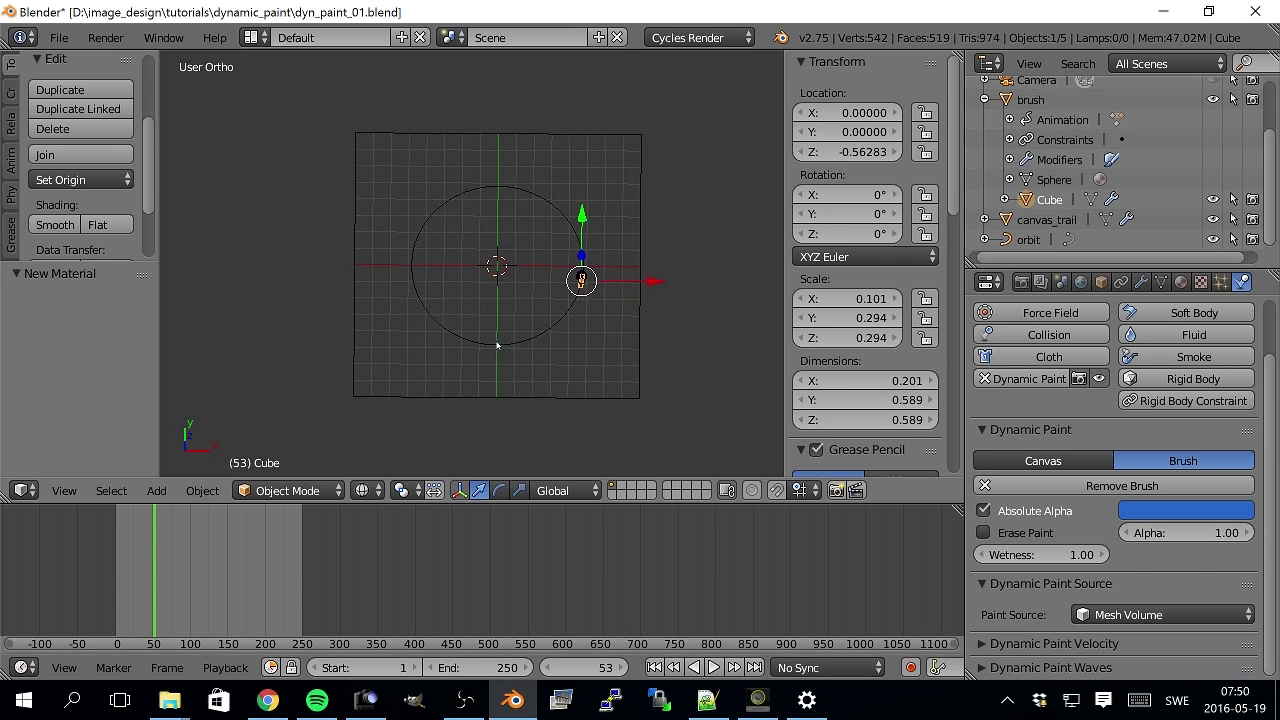
right_click(499, 349)
key(Up)
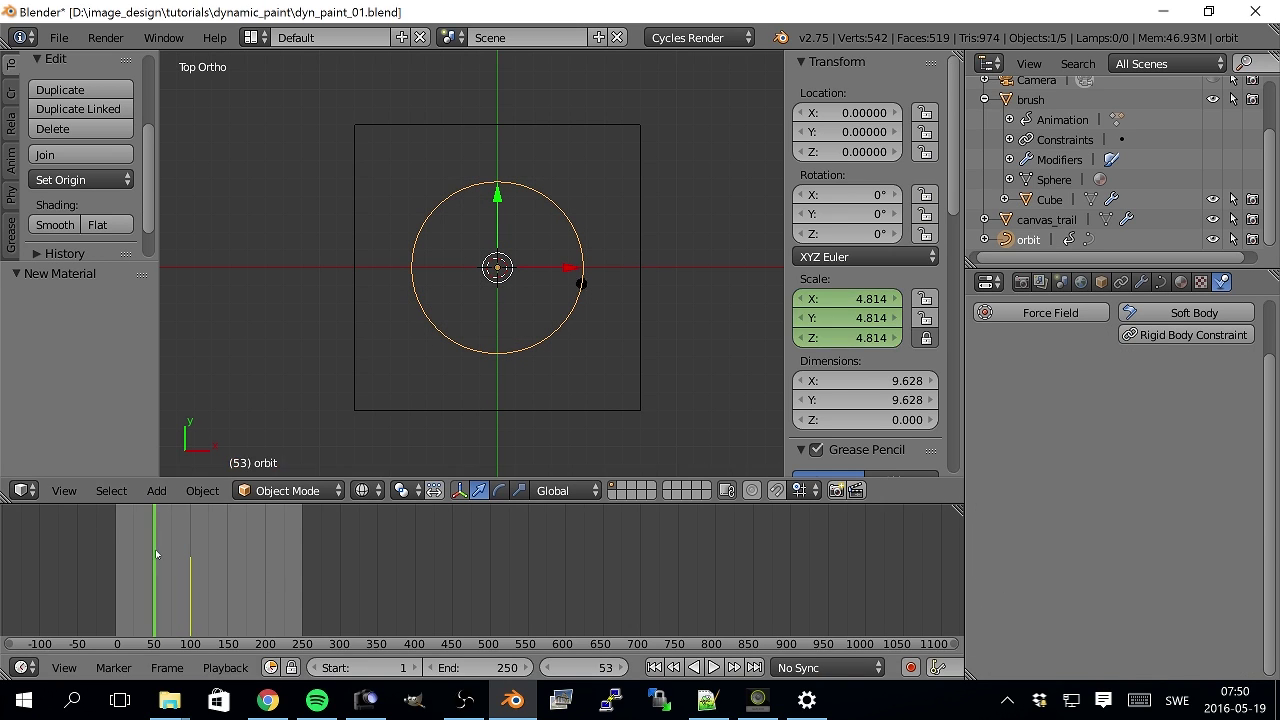
key(s)
click(534, 283)
- Play the animation from between the two scale keyframes to check the orbit's changing size
click(180, 549)
click(713, 667)
click(713, 667)
click(713, 667)
click(713, 667)
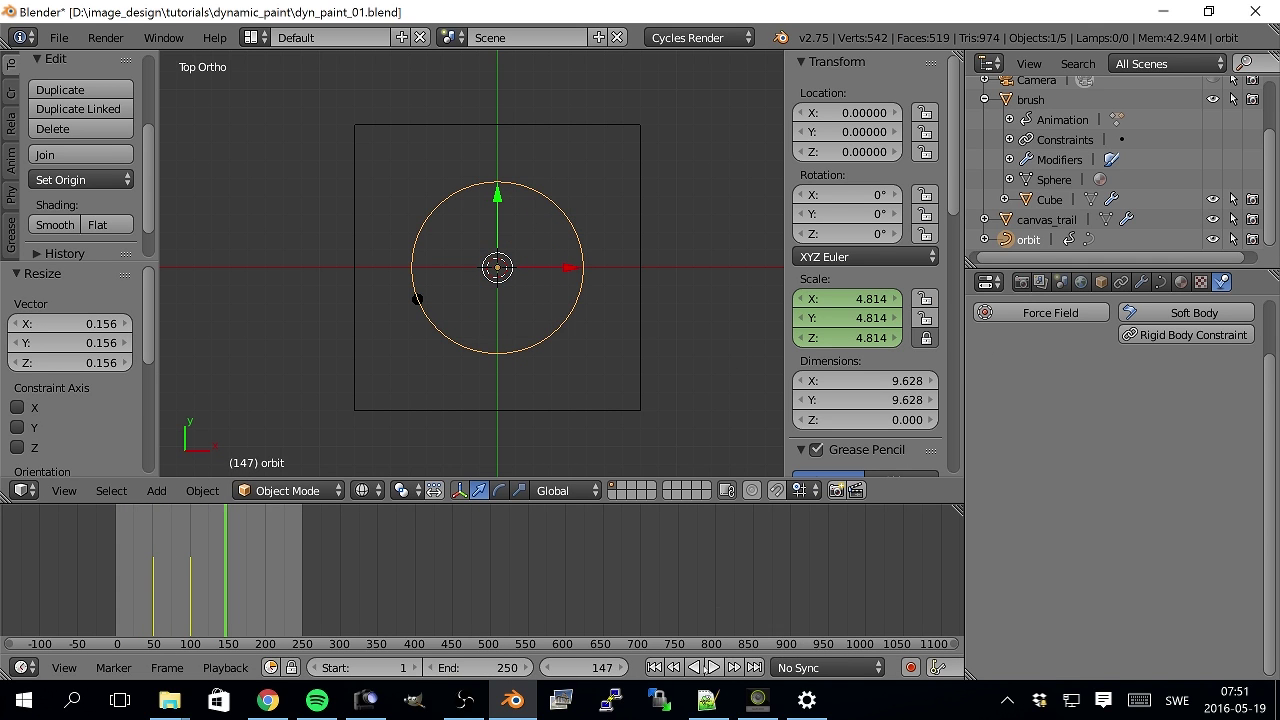
- Set the child cube's Dynamic Paint brush alpha to 0 and keyframe it at about frame 67
click(1049, 199)
click(204, 590)
drag(204, 590, 166, 585)
drag(1181, 536, 1080, 536)
key(i)
drag(175, 541, 185, 545)
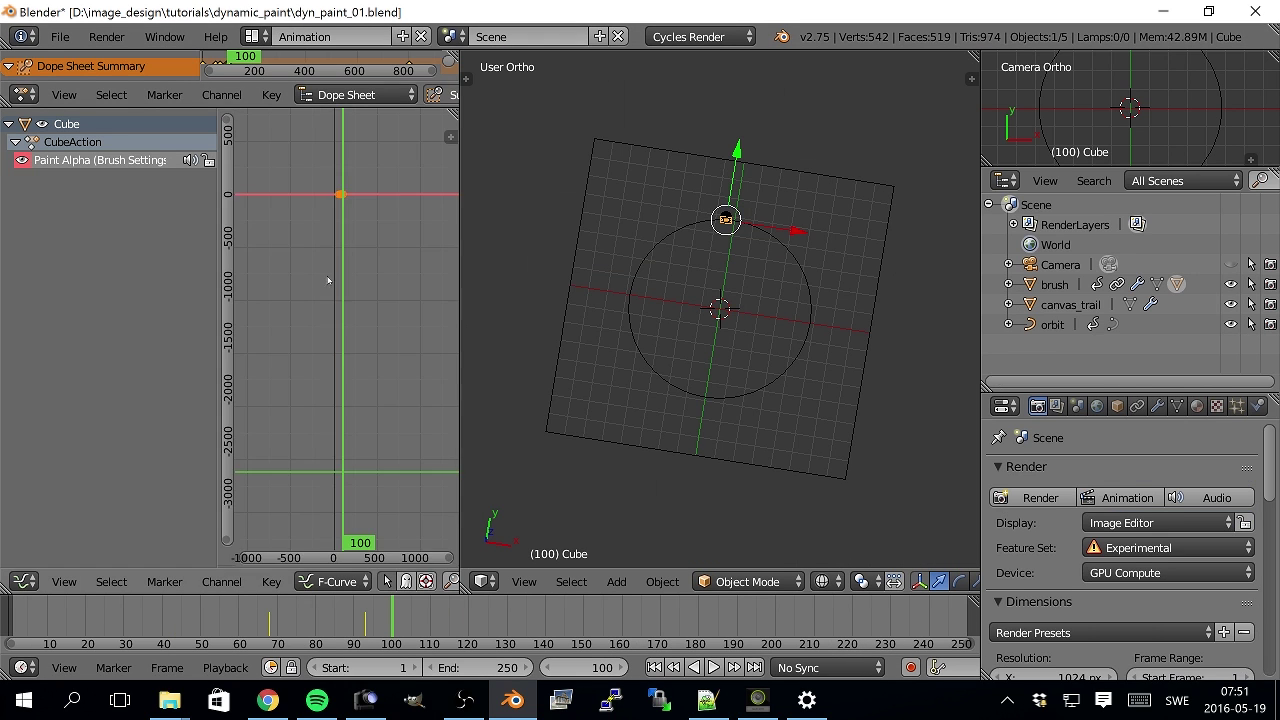
- Open the orbit circle's curves in the Animation layout and clear the keyframes of its Z scale
click(271, 581)
mouse_move(314, 301)
drag(304, 330, 271, 330)
right_click(686, 318)
key(n)
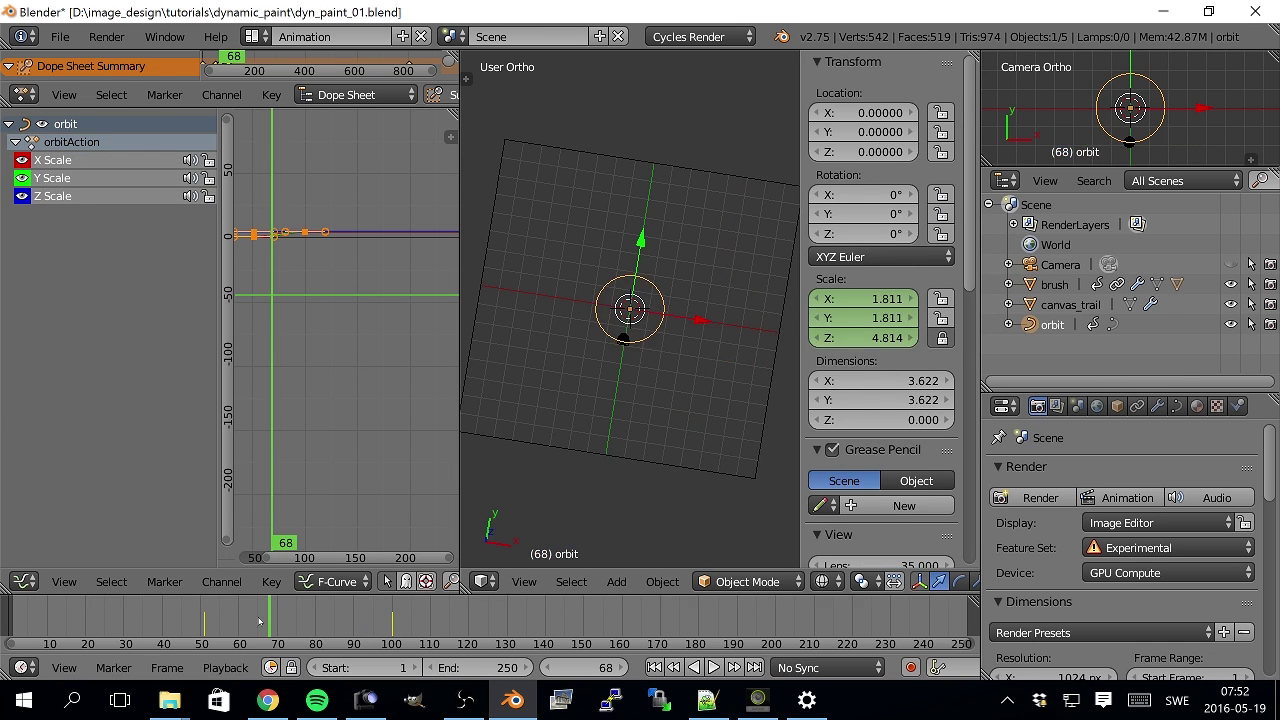
right_click(880, 338)
click(780, 331)
key(Home)
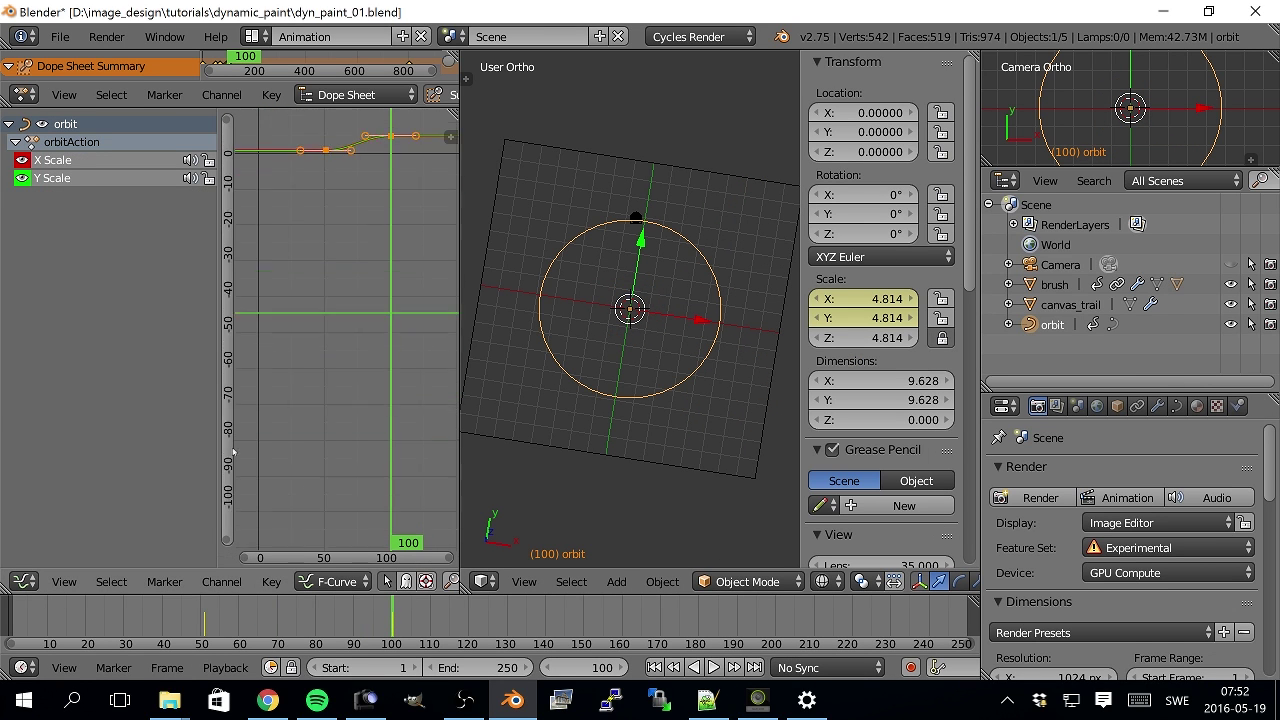
- Steepen the first keyframe's handle on the orbit's X scale curve and play the animation seen from the top
right_click(325, 481)
key(alt+a)
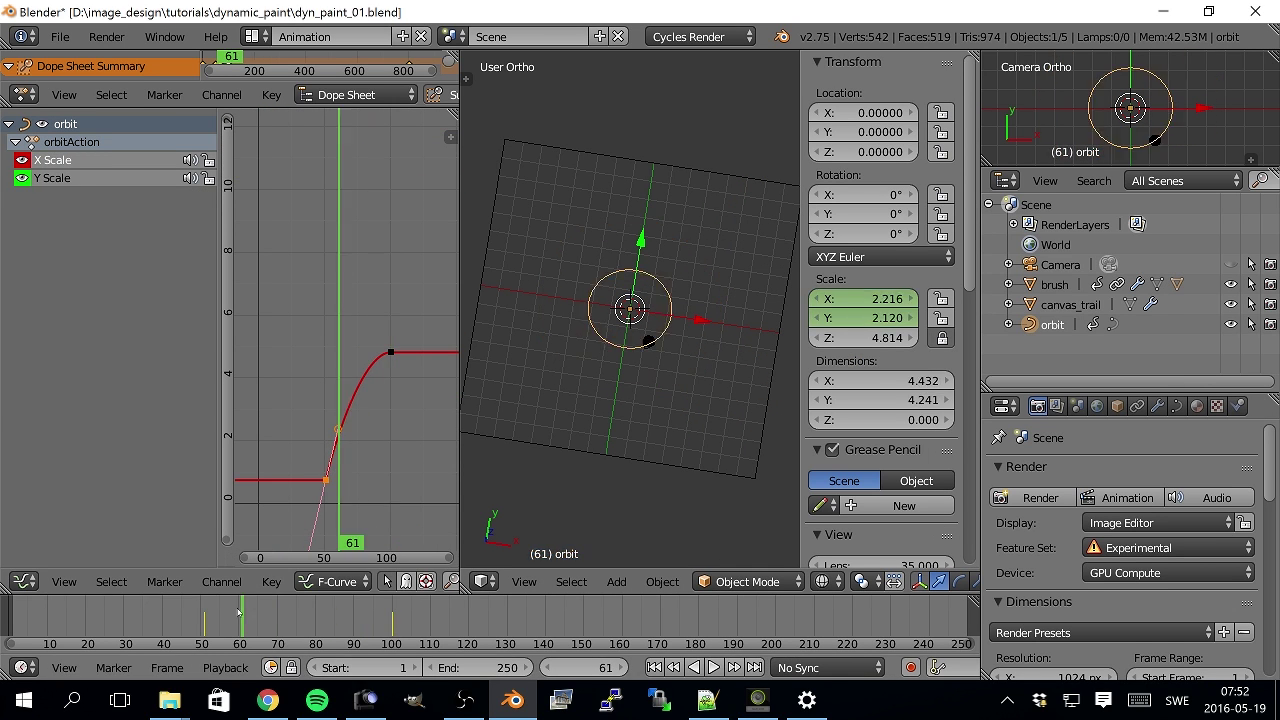
key(KP_7)
key(alt+a)
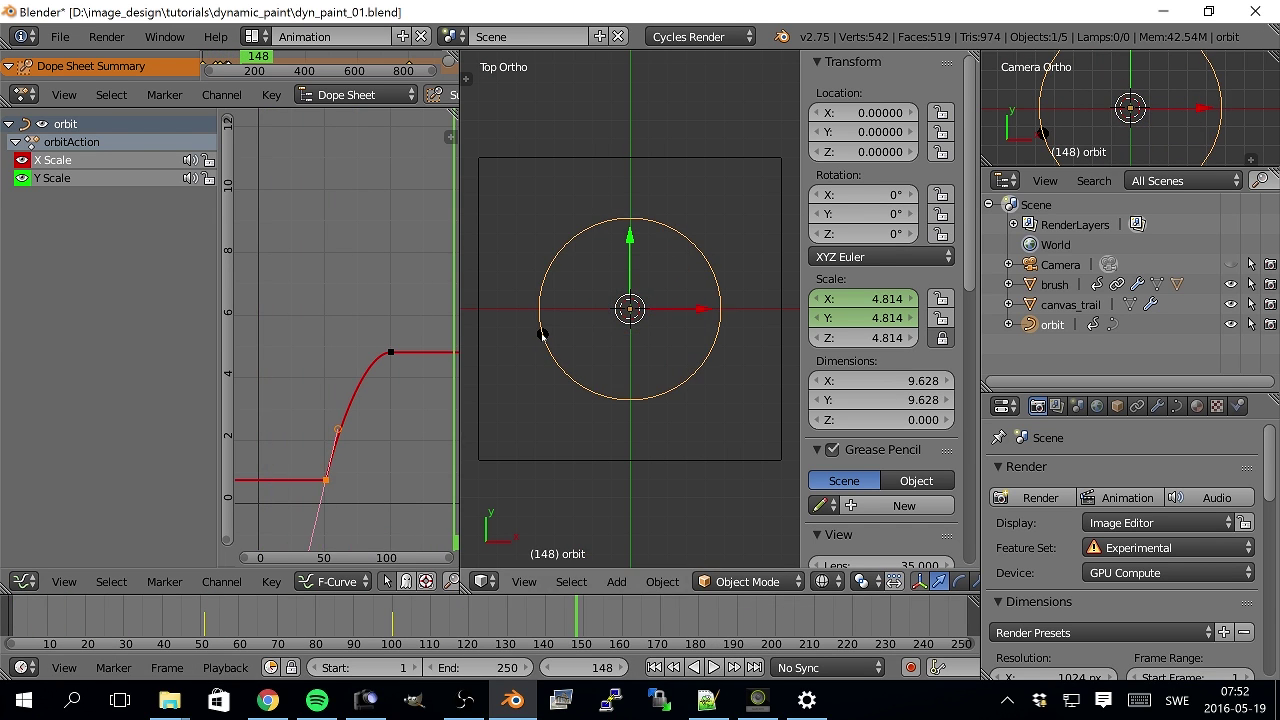
- Keyframe the brush sphere's Follow Path offset at frame 100, raise the curve's first keyframe, and play the animation
right_click(540, 329)
key(Home)
click(276, 638)
drag(276, 638, 391, 638)
click(1137, 405)
scroll(347, 322, down, 4)
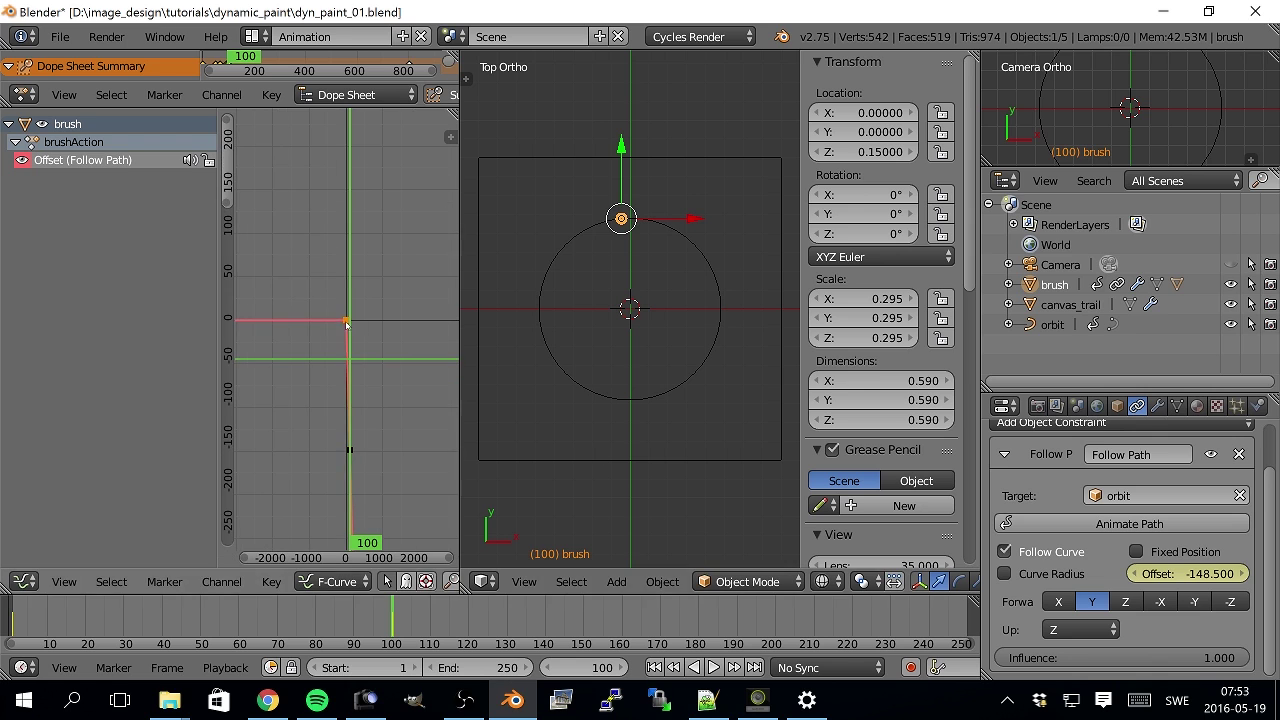
key(alt+a)
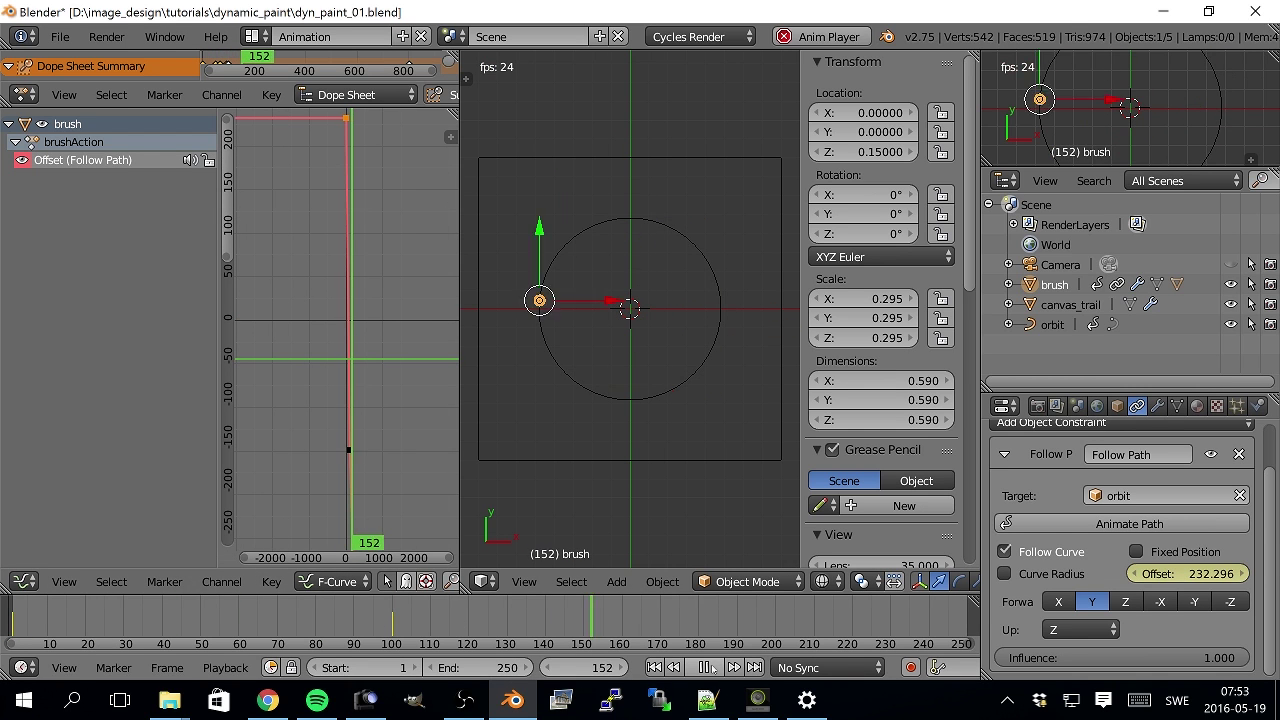
key(alt+a)
- Raise the first keyframe of the brush's Follow Path offset curve to about 550
click(271, 581)
mouse_move(362, 322)
click(519, 366)
middle_drag(373, 230, 366, 369)
scroll(345, 362, up, 6)
click(324, 330)
scroll(388, 268, down, 8)
click(382, 272)
- Adjust the offset curve's keyframe handles around frame 100 and play the animation
scroll(345, 440, up, 6)
ctrl+middle_drag(345, 300, 430, 300)
right_drag(281, 203, 274, 191)
scroll(347, 329, down, 10)
right_drag(351, 464, 352, 458)
click(351, 457)
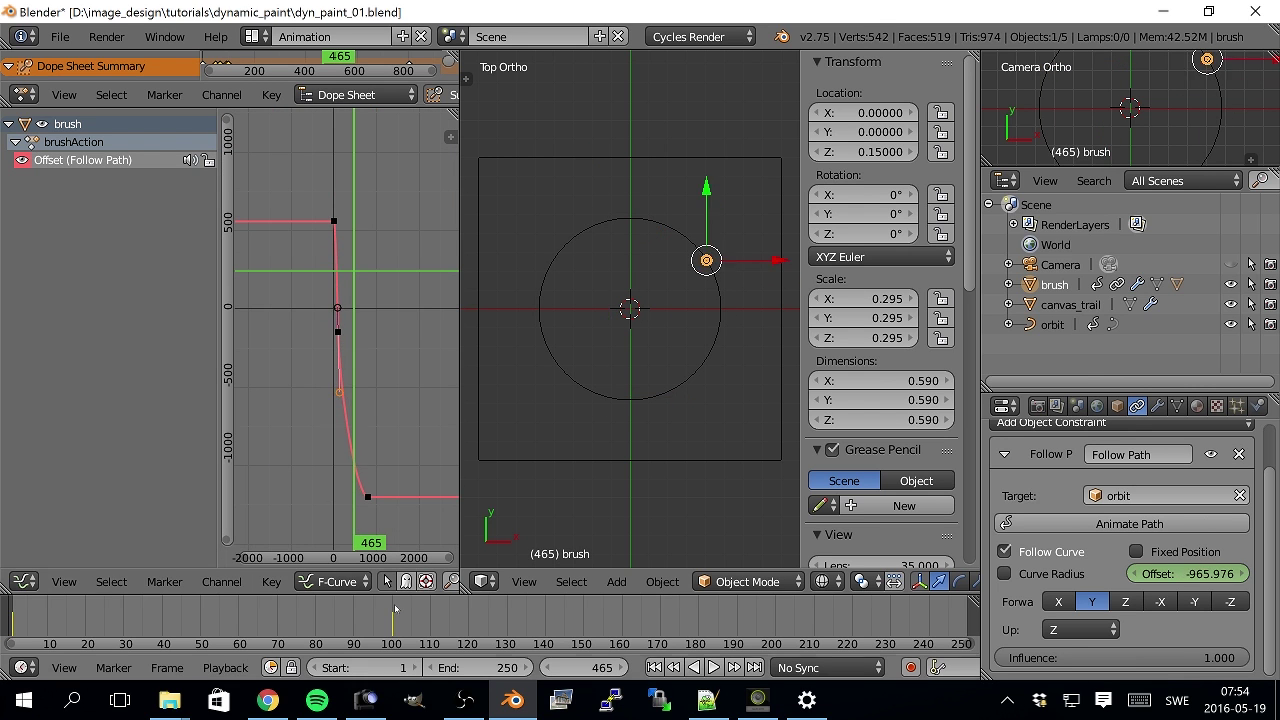
click(713, 667)
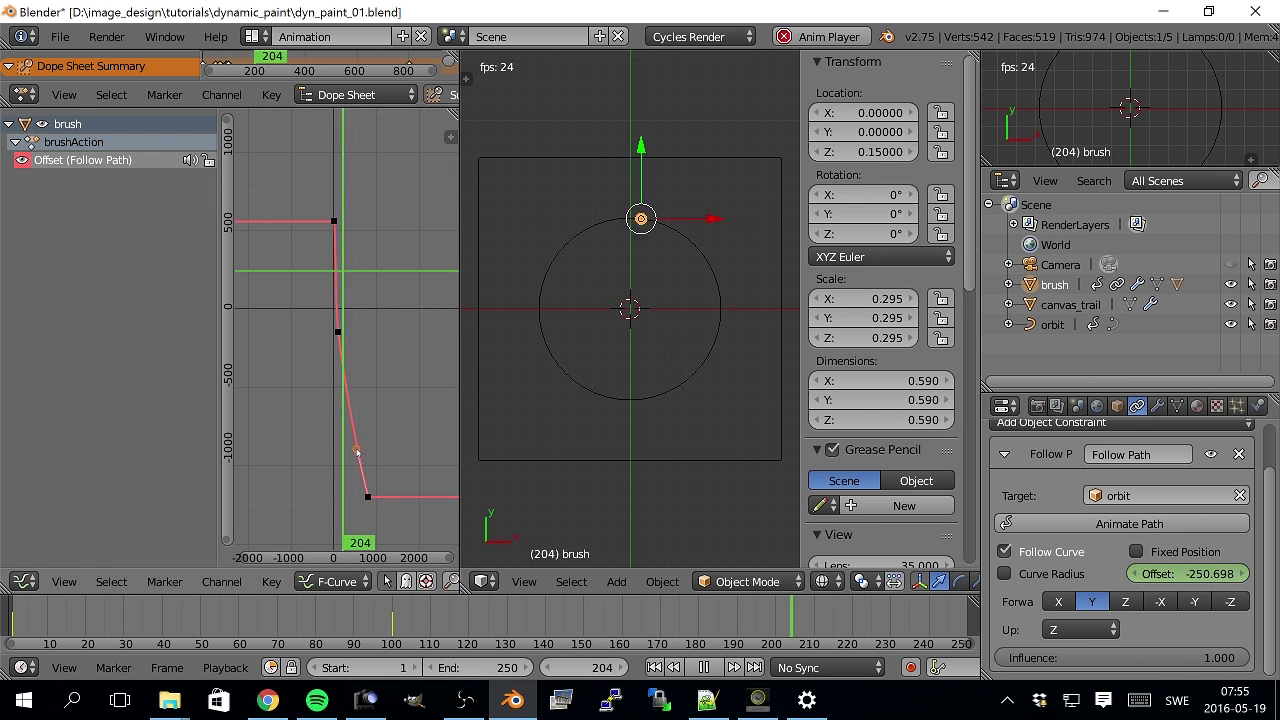
- Straighten the offset curve between frame 100 and its last keyframe by adjusting the handles during playback
middle_drag(341, 327, 344, 390)
scroll(344, 390, up, 6)
right_click(334, 263)
scroll(391, 366, down, 4)
right_click(341, 382)
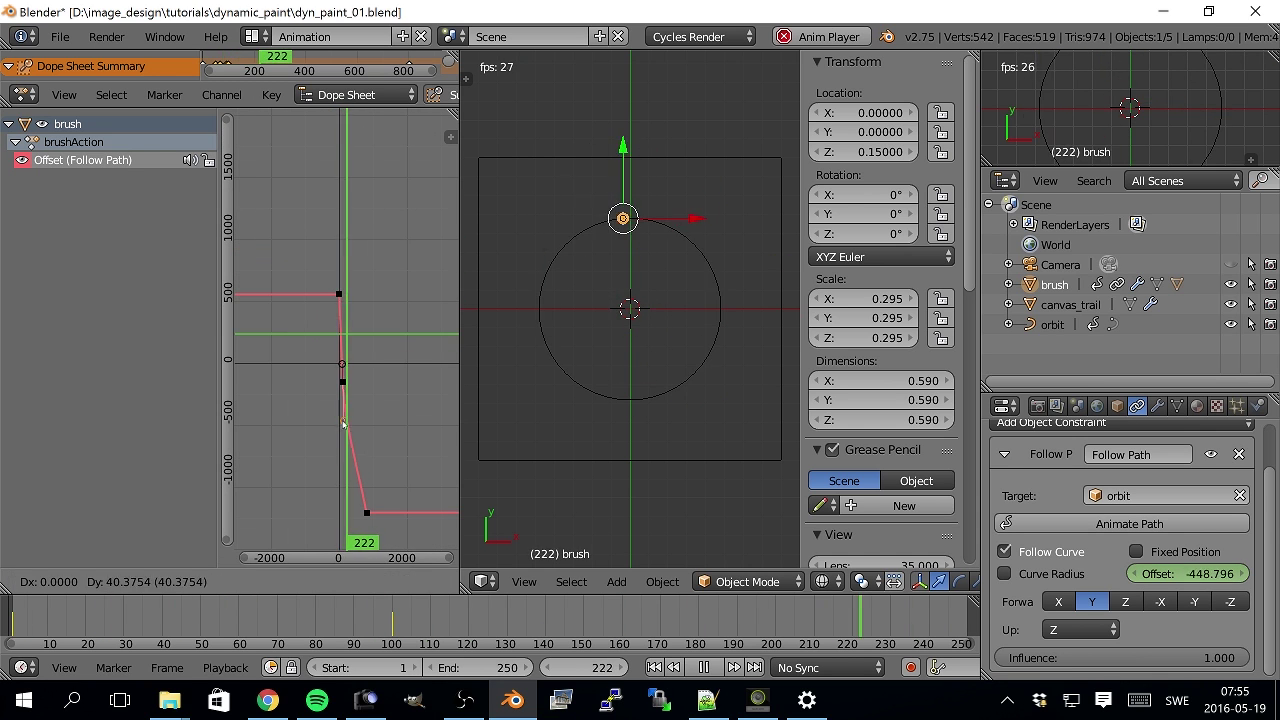
key(alt+a)
- Raise the offset curve's first keyframe to about 1100 and adjust its handle, with the current frame at 50
click(18, 620)
drag(19, 620, 201, 620)
right_click(396, 248)
click(396, 114)
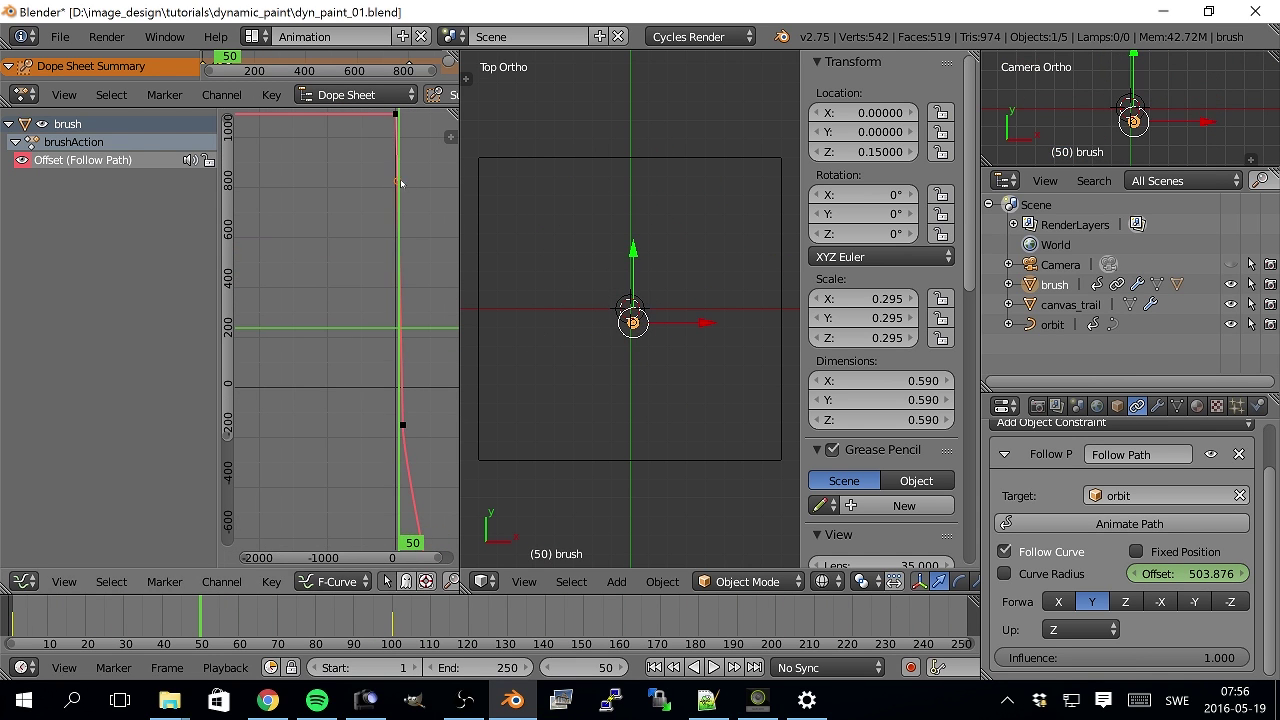
drag(243, 558, 369, 558)
- Insert a keyframe for the brush's Follow Path offset at about frame 53
right_click(311, 388)
click(311, 446)
click(212, 620)
key(i)
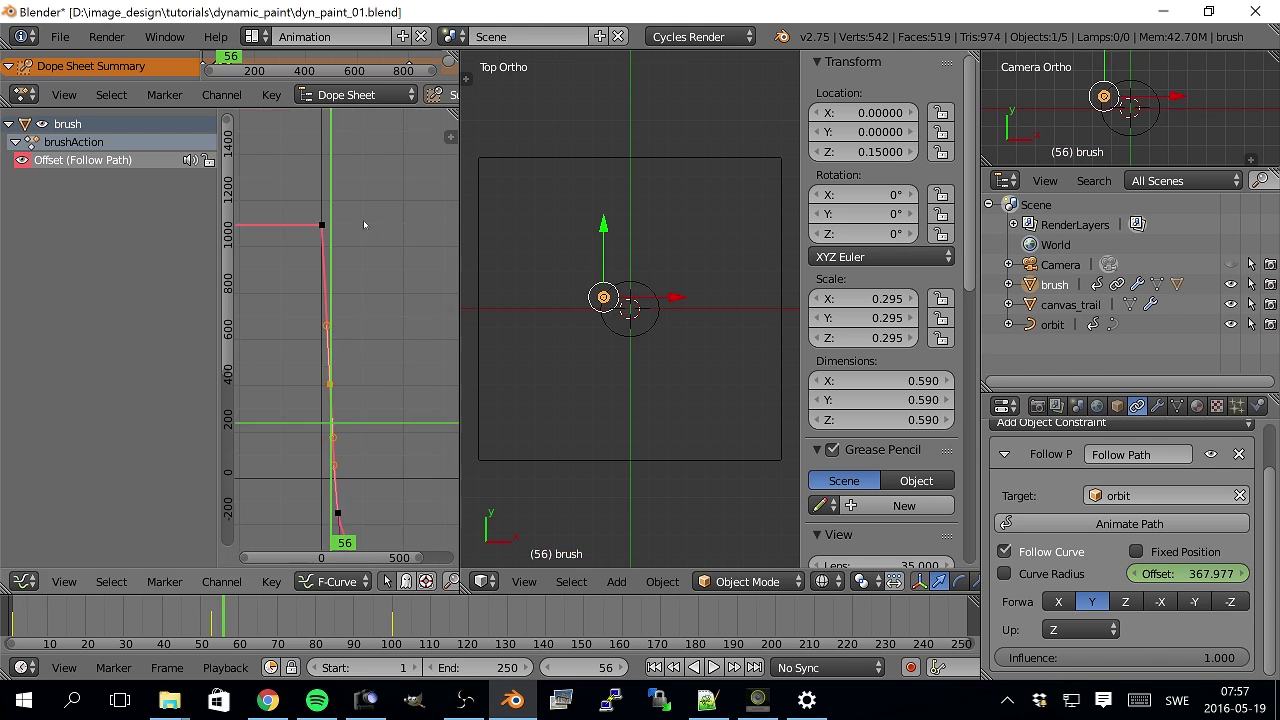
- Lower the frame 53 offset keyframe to about 130, shape its handle into a smoother curve, and play from the start
scroll(340, 400, down, 3)
click(256, 636)
drag(256, 636, 569, 636)
scroll(345, 340, up, 5)
scroll(380, 490, up, 1)
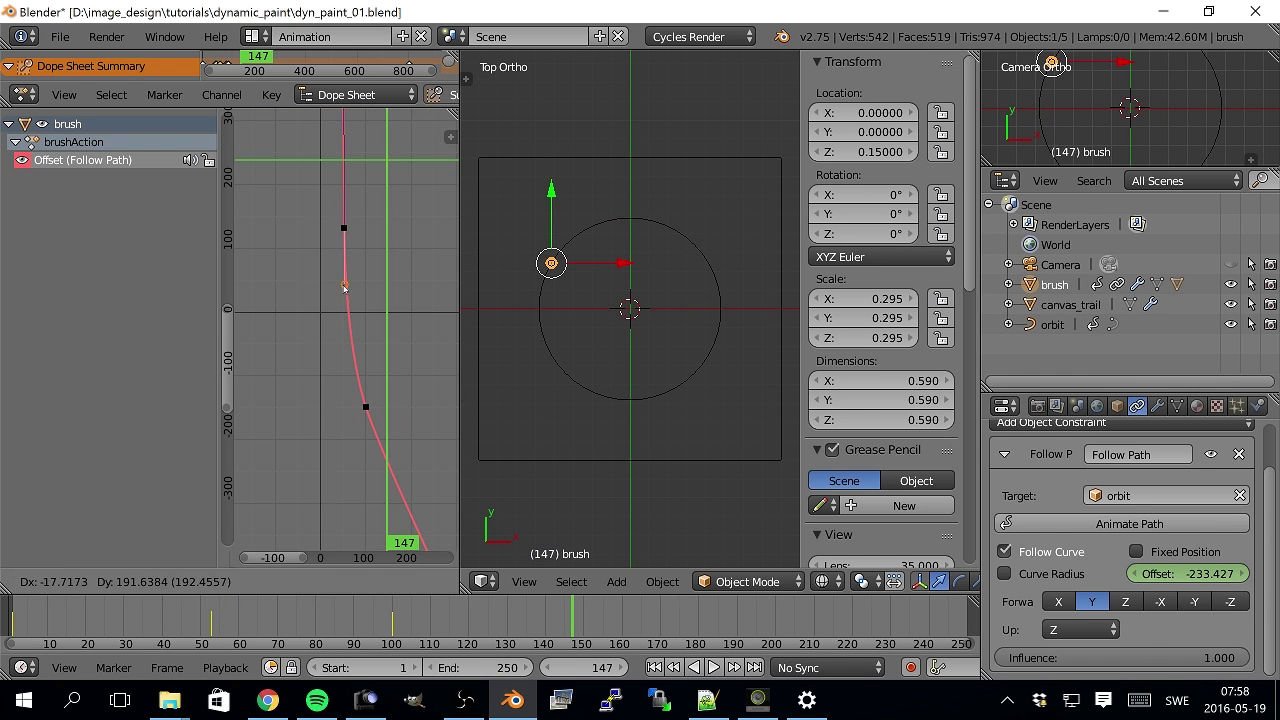
click(654, 667)
click(713, 667)
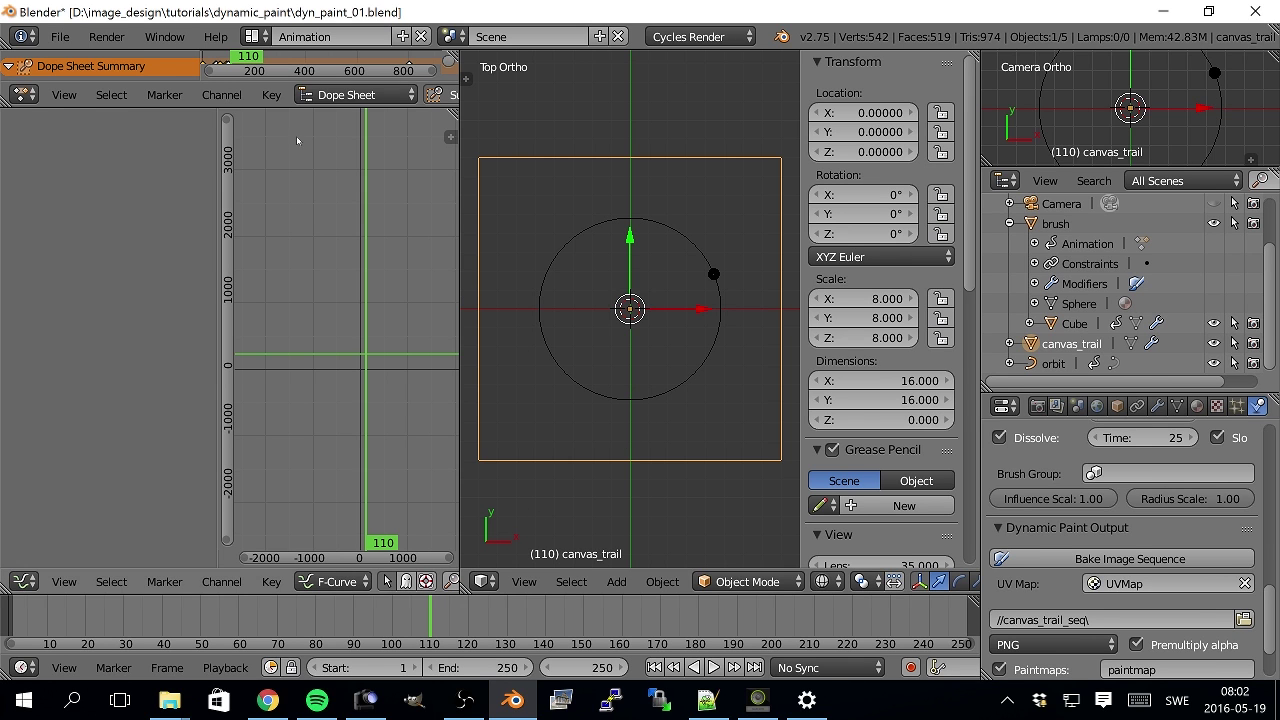
- Switch to the Default layout with rendered viewport shading and scrub back through the timeline
click(255, 36)
click(266, 121)
click(360, 490)
click(400, 357)
click(276, 583)
mouse_move(276, 583)
mouse_down()
mouse_move(157, 593)
mouse_move(193, 598)
mouse_up()
- Select the child cube and scrub across its brush alpha keyframes to check the rendered result
click(1049, 199)
click(166, 566)
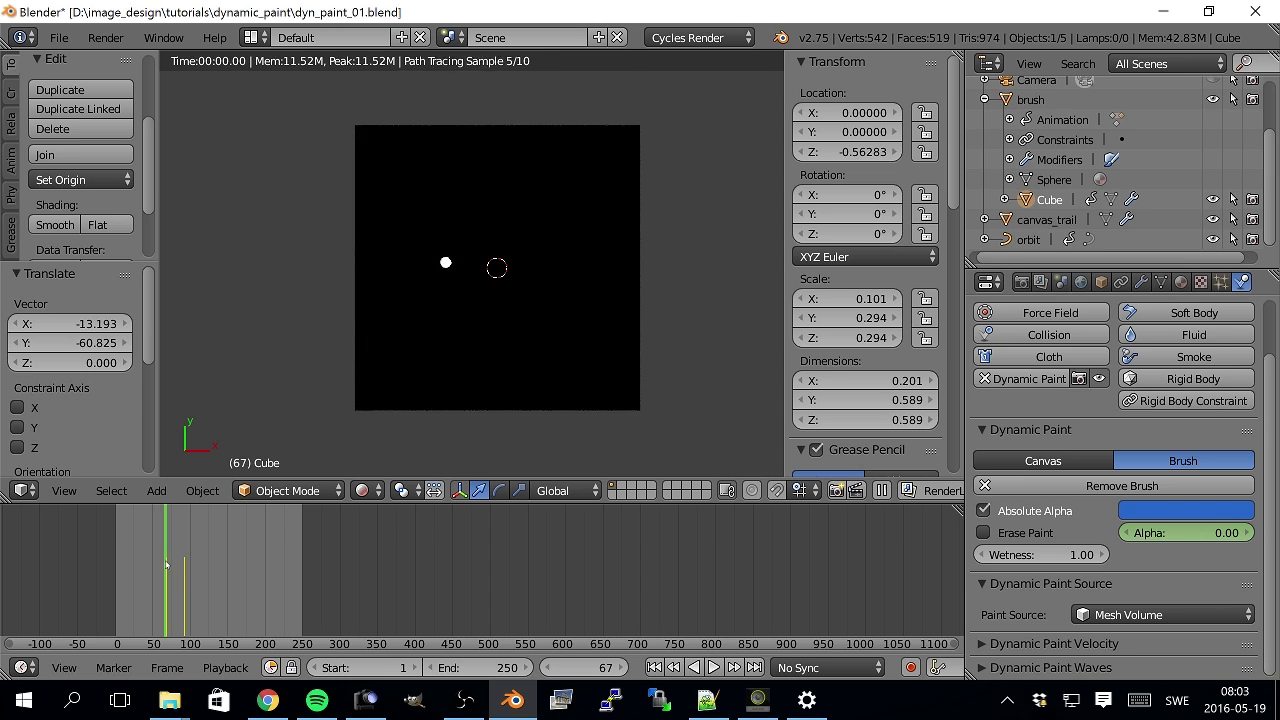
drag(166, 566, 189, 570)
drag(176, 573, 141, 577)
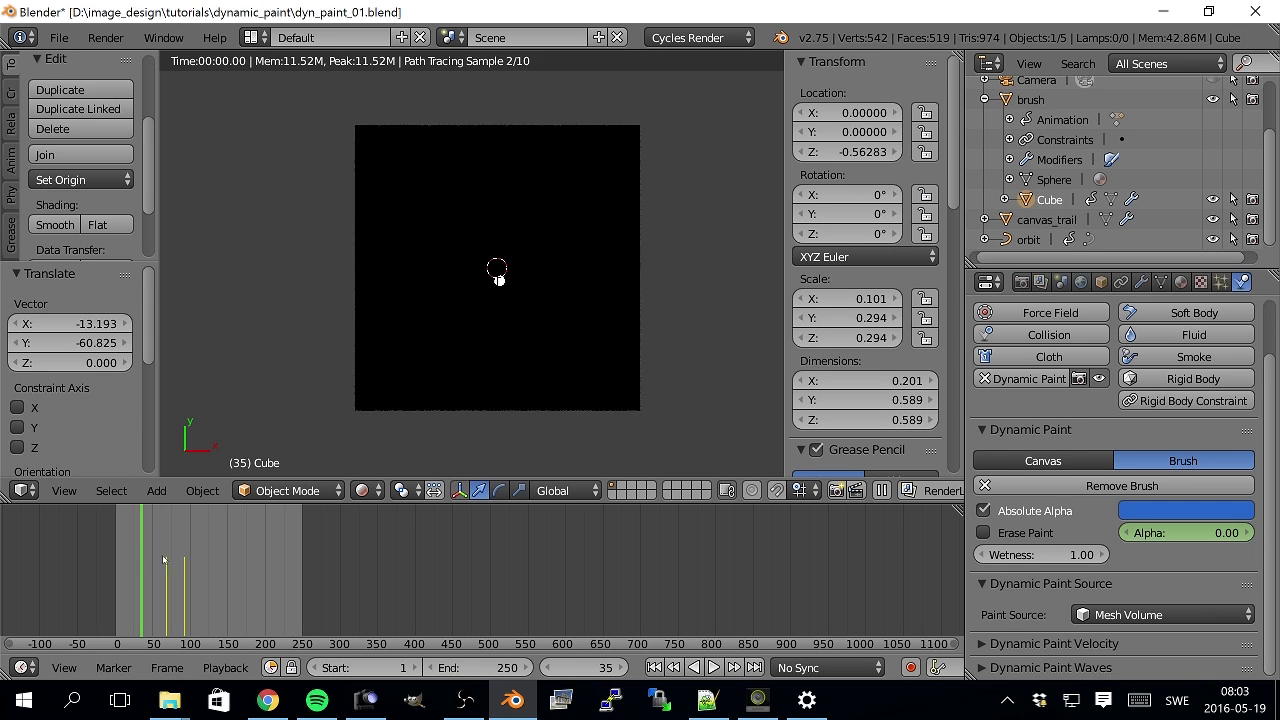
- Return the viewport to wireframe shading and play the animation from frame 0
click(366, 490)
click(405, 444)
drag(140, 542, 115, 550)
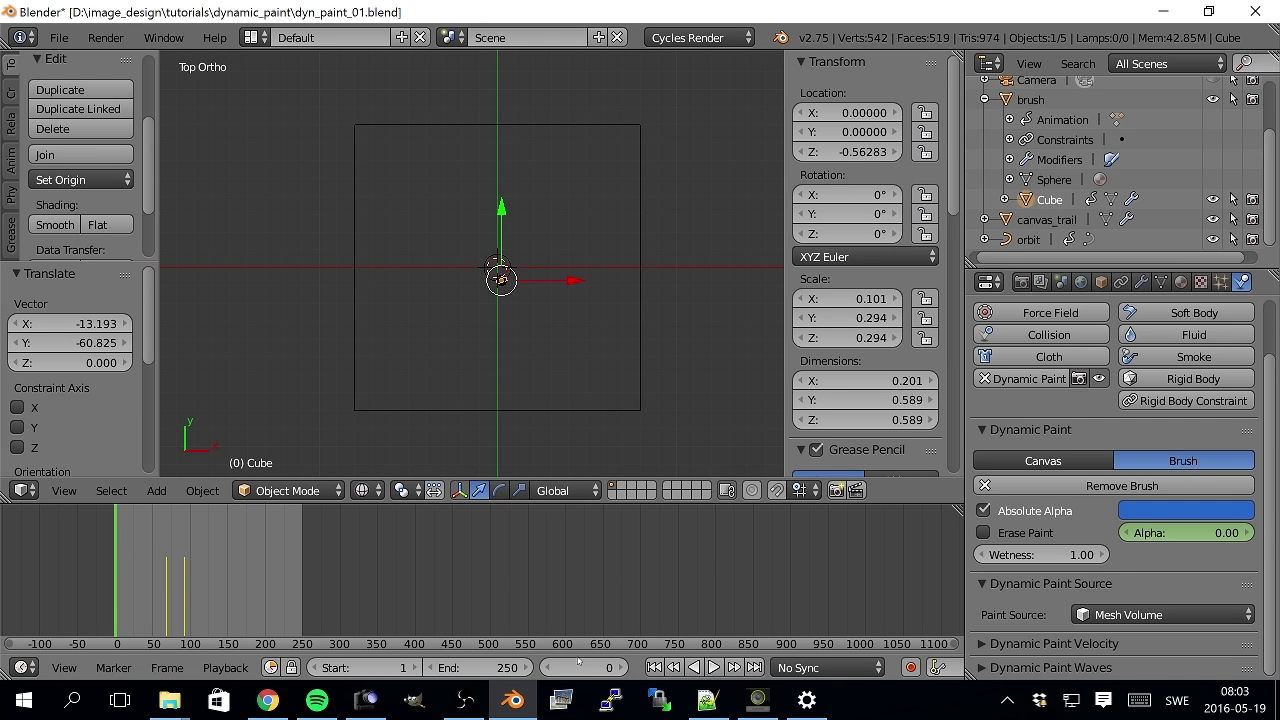
click(713, 667)
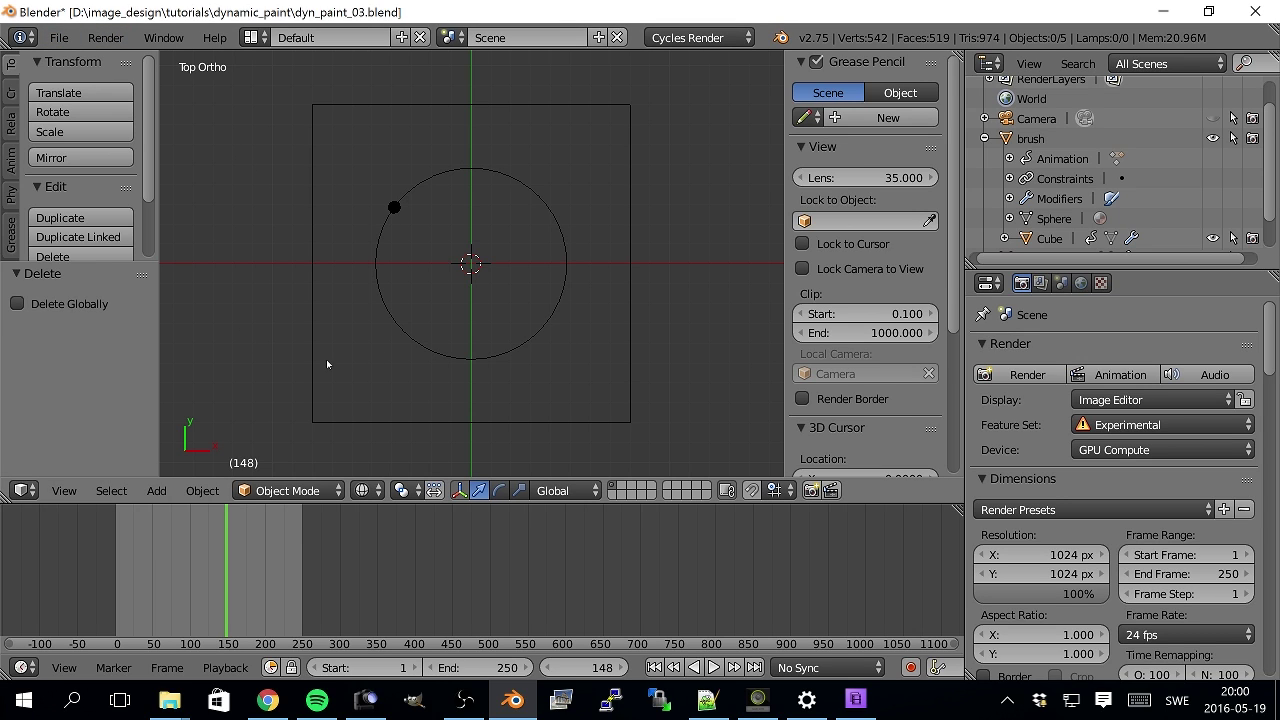
- Import the Scalable Vector Graphics file eld_edge_logo_only.svg into the scene
click(59, 37)
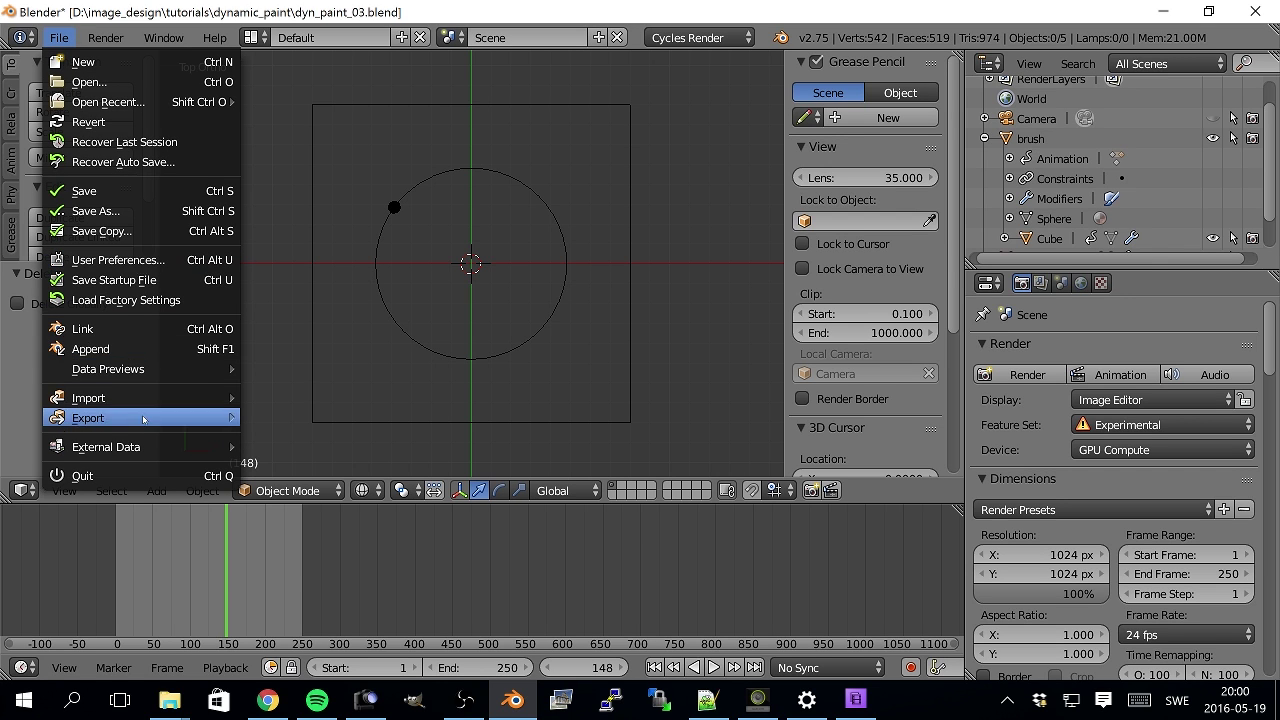
mouse_move(147, 399)
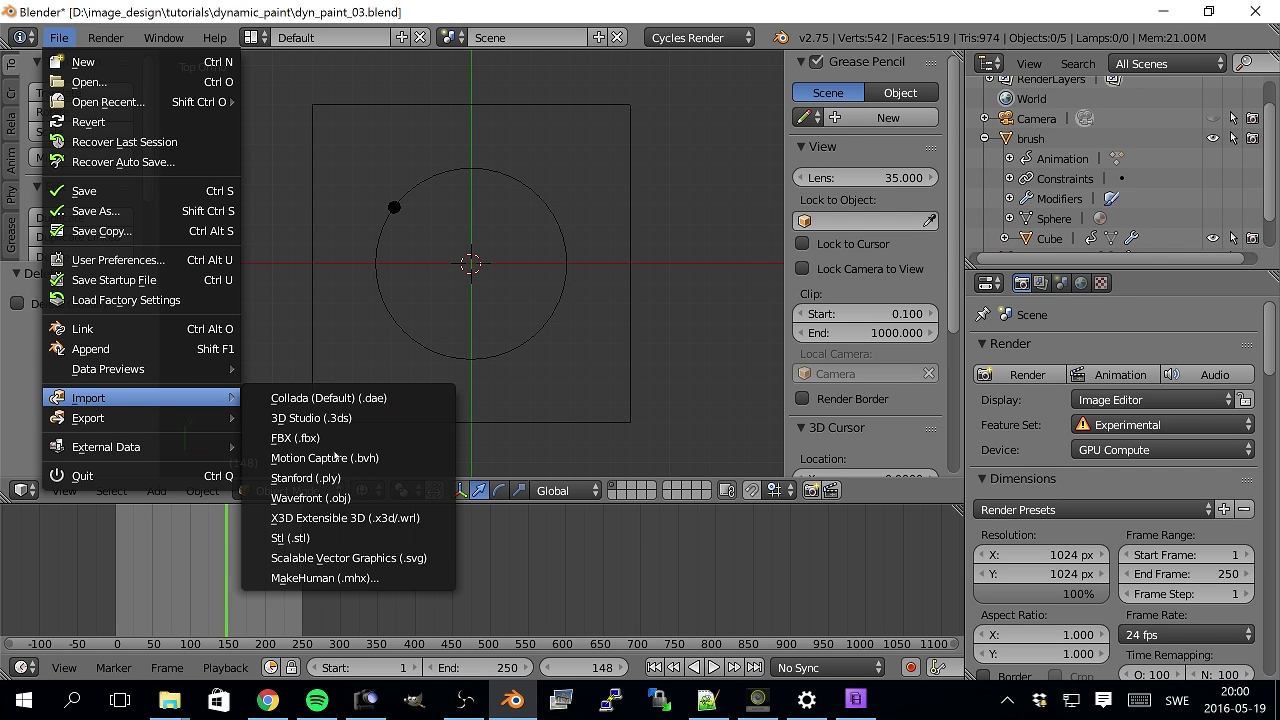
click(324, 558)
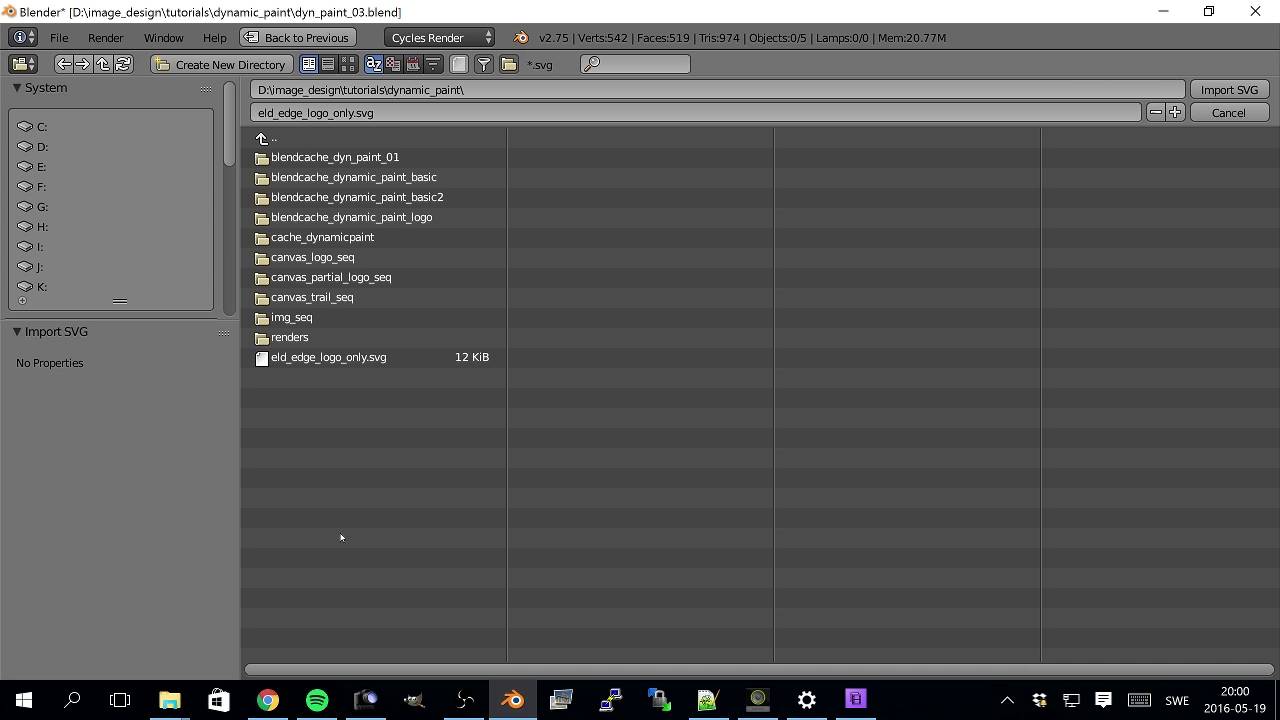
double_click(309, 358)
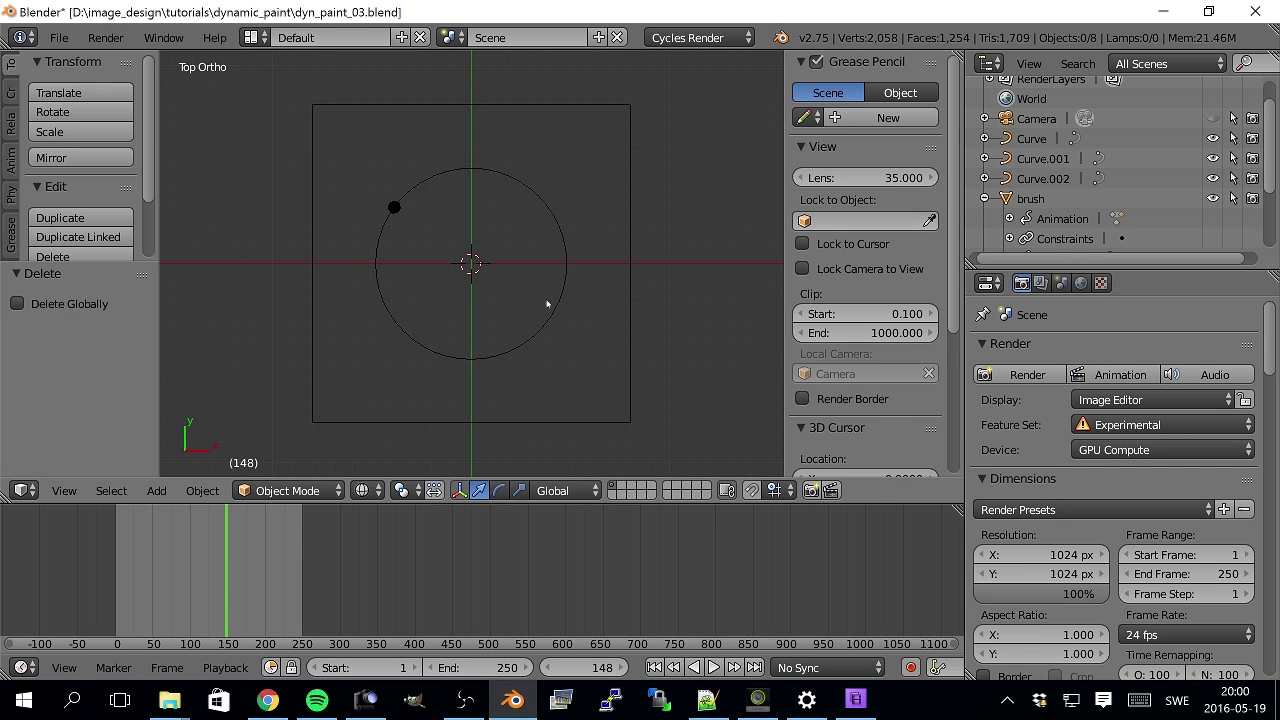
- Select the imported logo outline Curve.002, zoom in on it, and scale it up by 100
click(1044, 180)
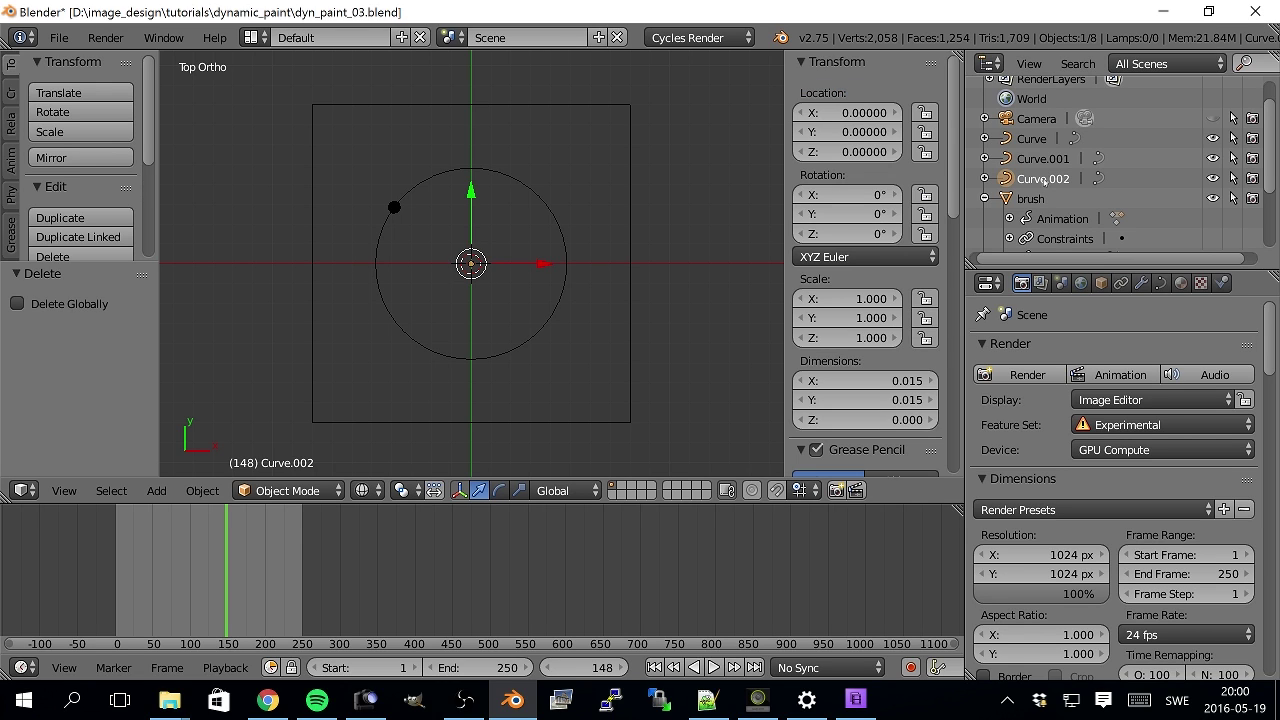
key(KP_Decimal)
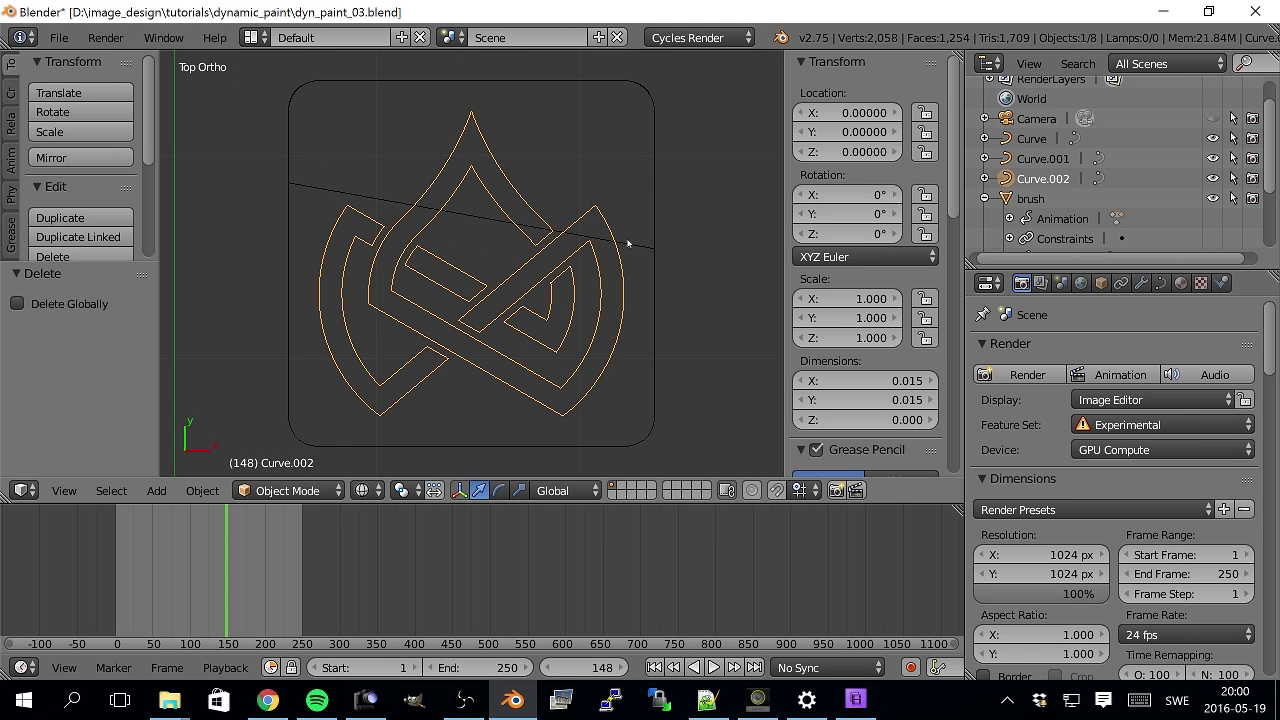
scroll(628, 243, down, 12)
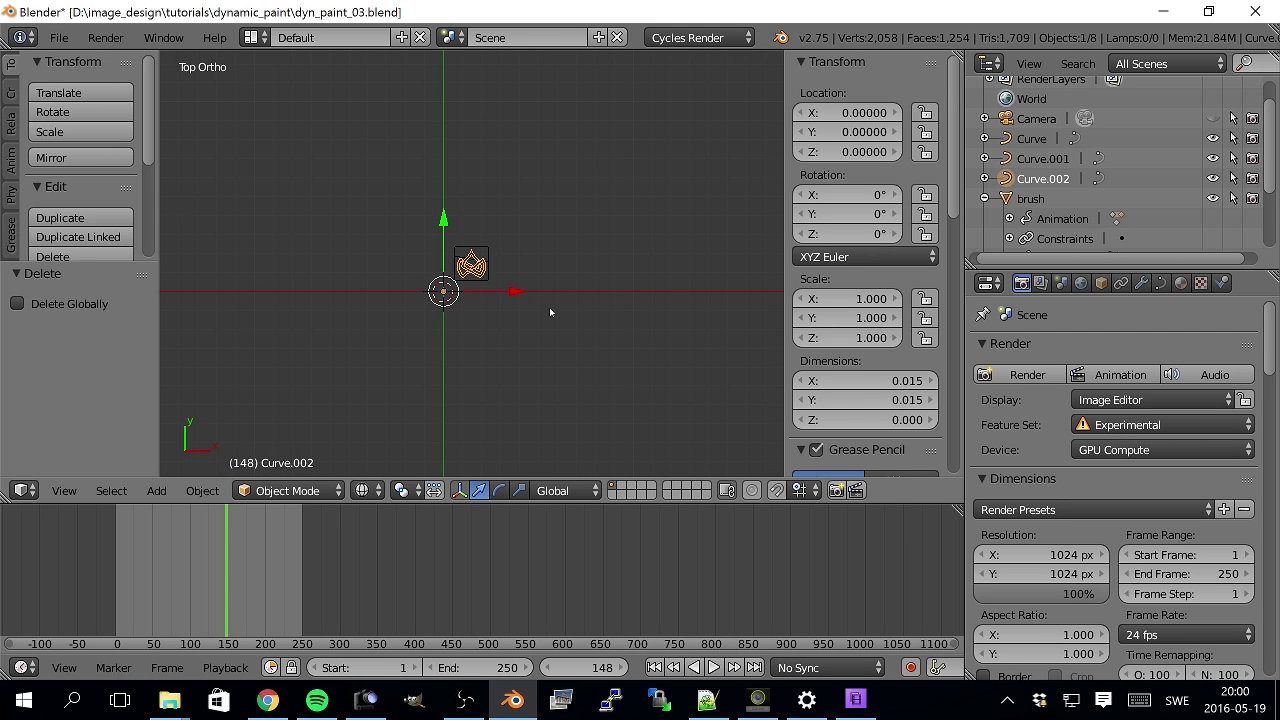
text(s100)
key(Return)
- Move all the logo curve's points in Edit Mode by about -1.461 in X and -1.410 in Y, centring them on the origin
key(Tab)
key(g)
click(501, 302)
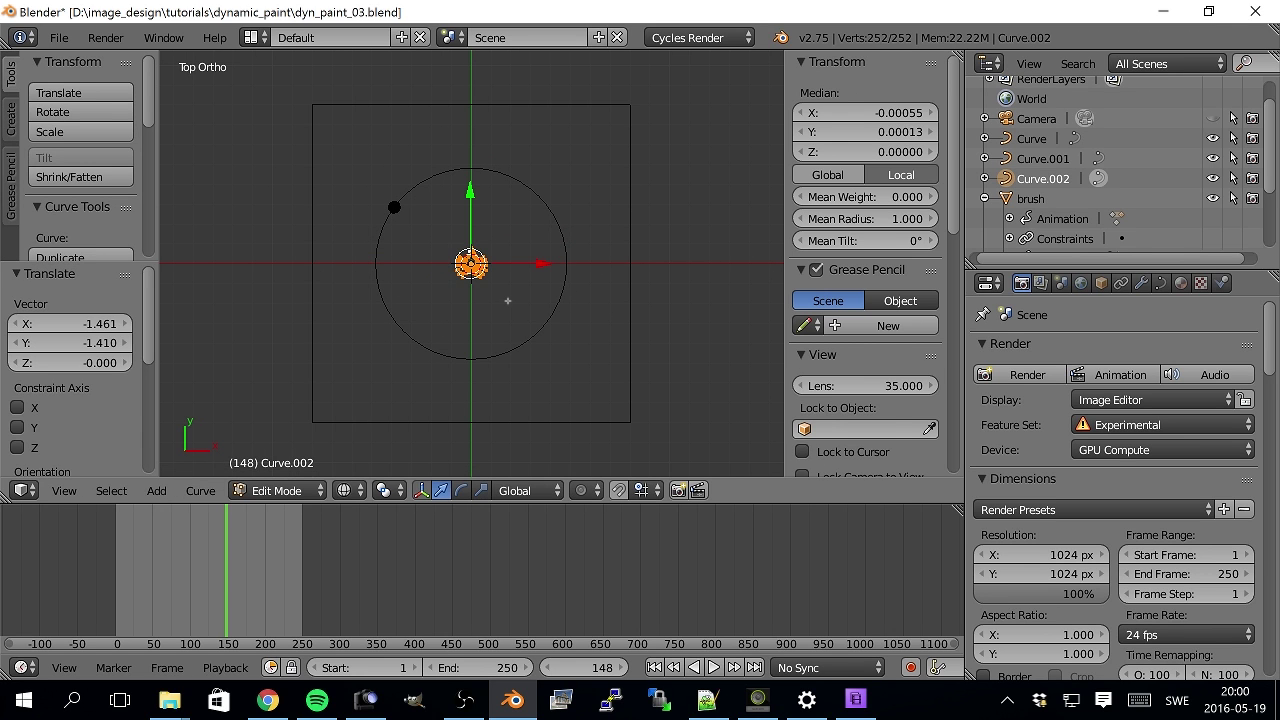
key(Tab)
- Enlarge the logo curve to a scale of about 1183.7 and move it by -0.050 in X and 1.209 in Y
key(s)
key(Return)
key(s)
key(Return)
key(g)
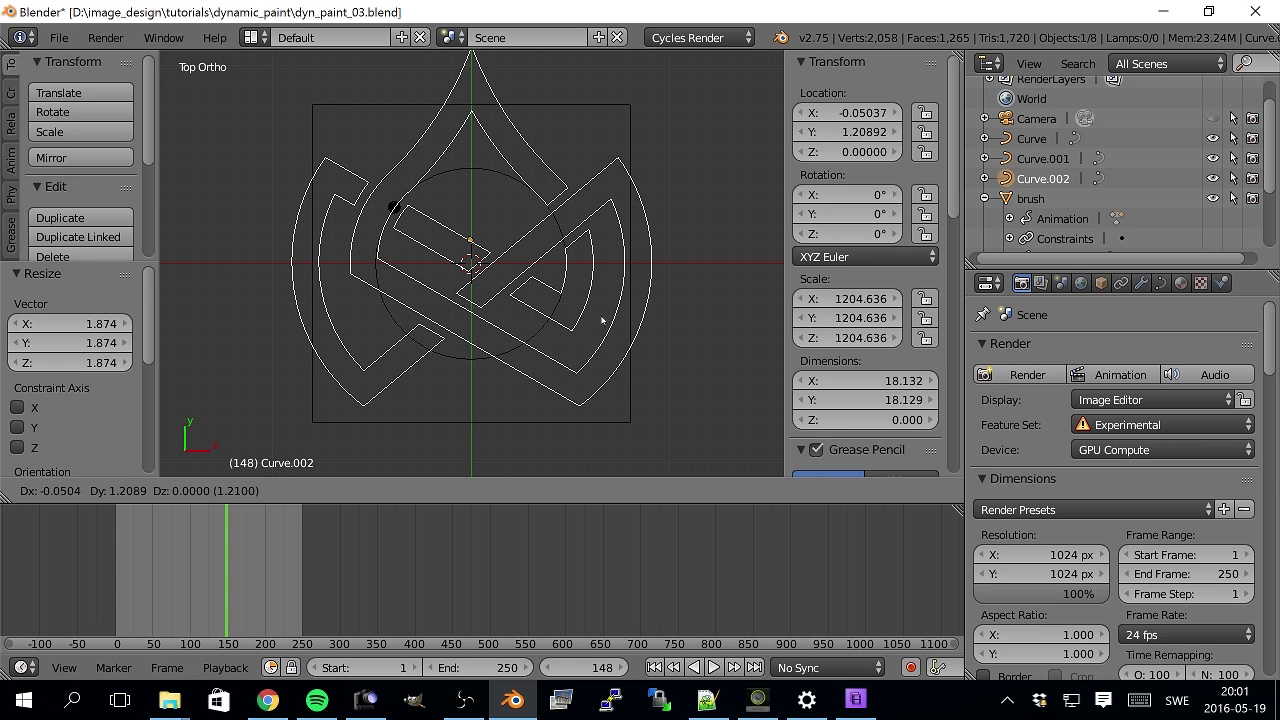
click(602, 320)
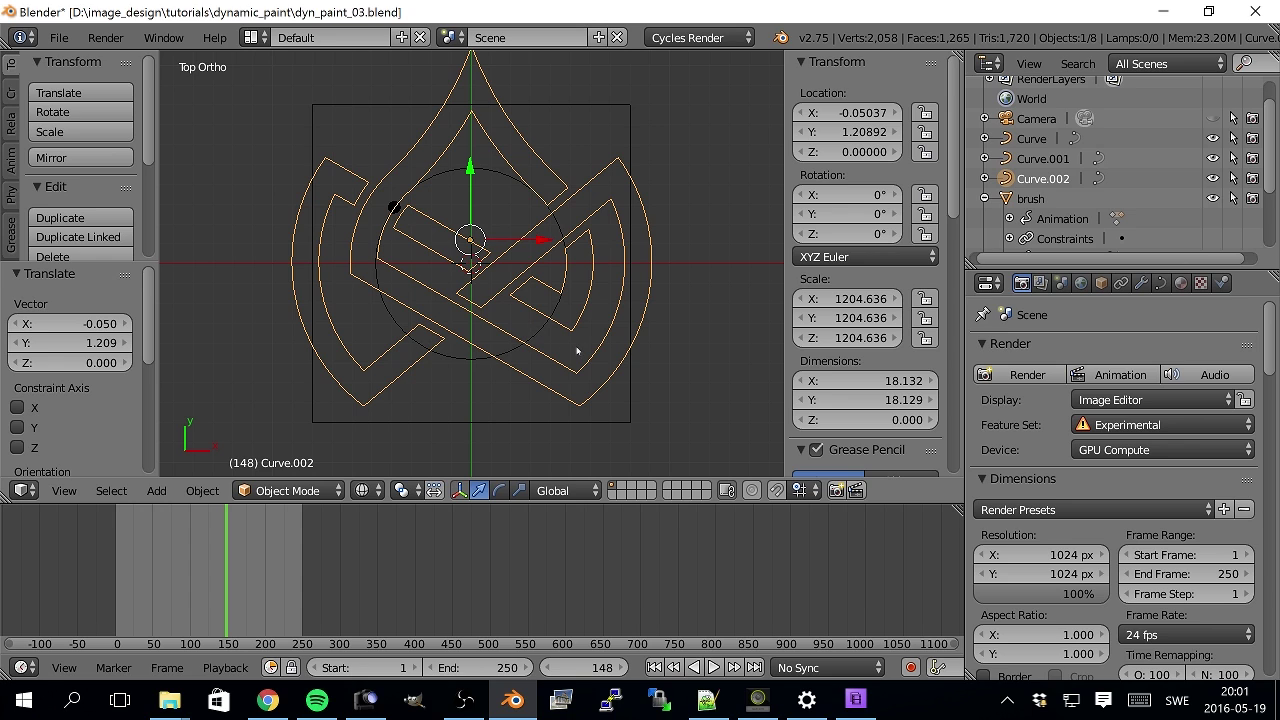
key(s)
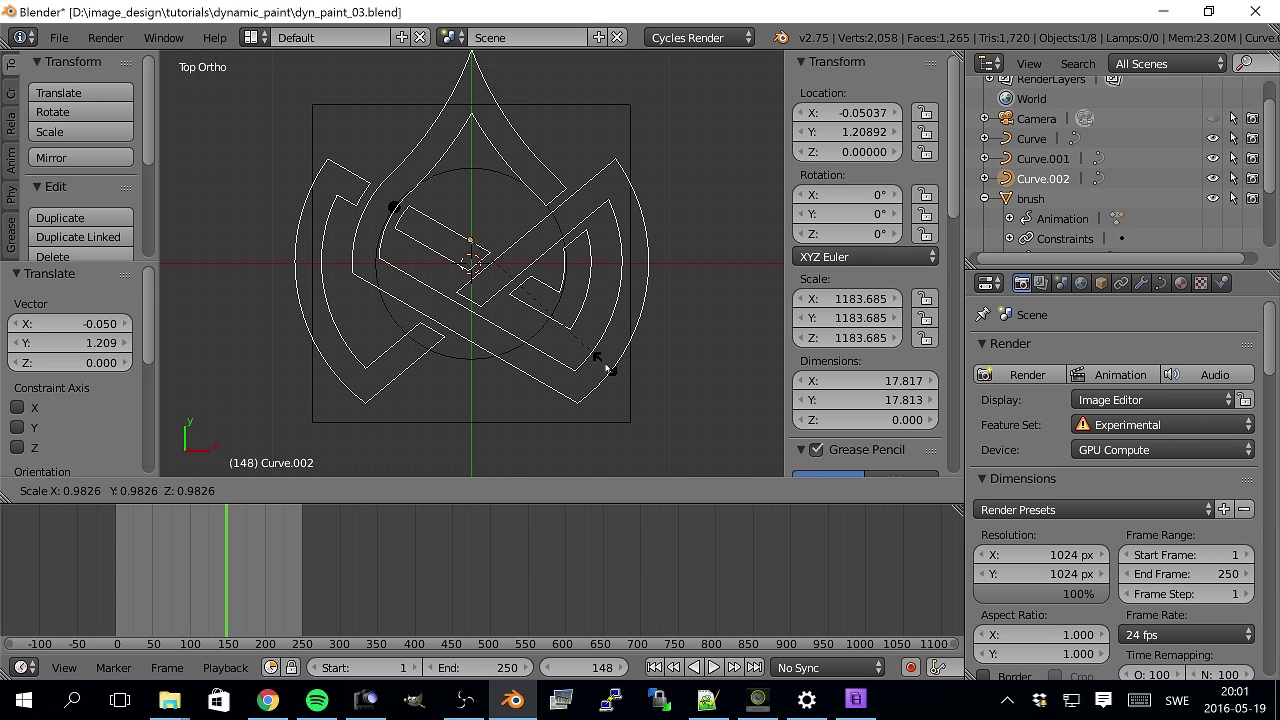
click(606, 367)
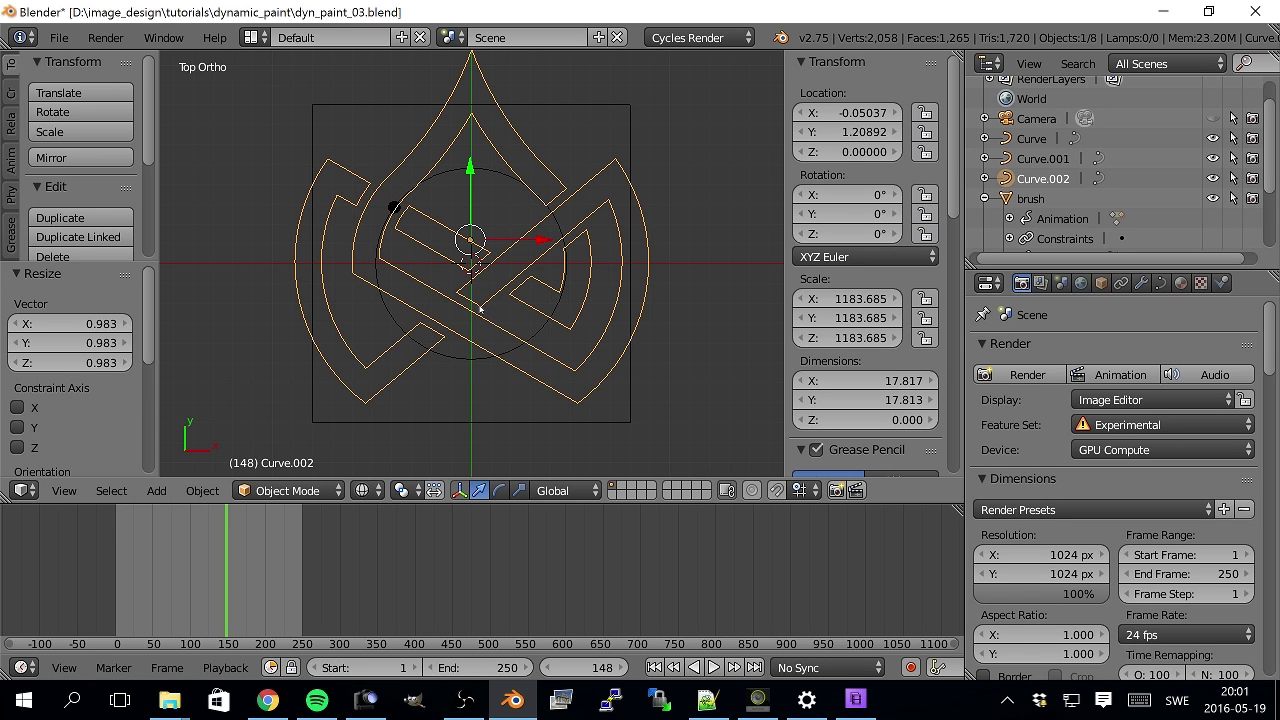
- Duplicate the cube below the brush sphere and place the copy 1.271 lower along the global Z axis
mouse_move(404, 337)
middle_down()
mouse_move(430, 345)
mouse_move(422, 353)
middle_up()
scroll(422, 353, up, 6)
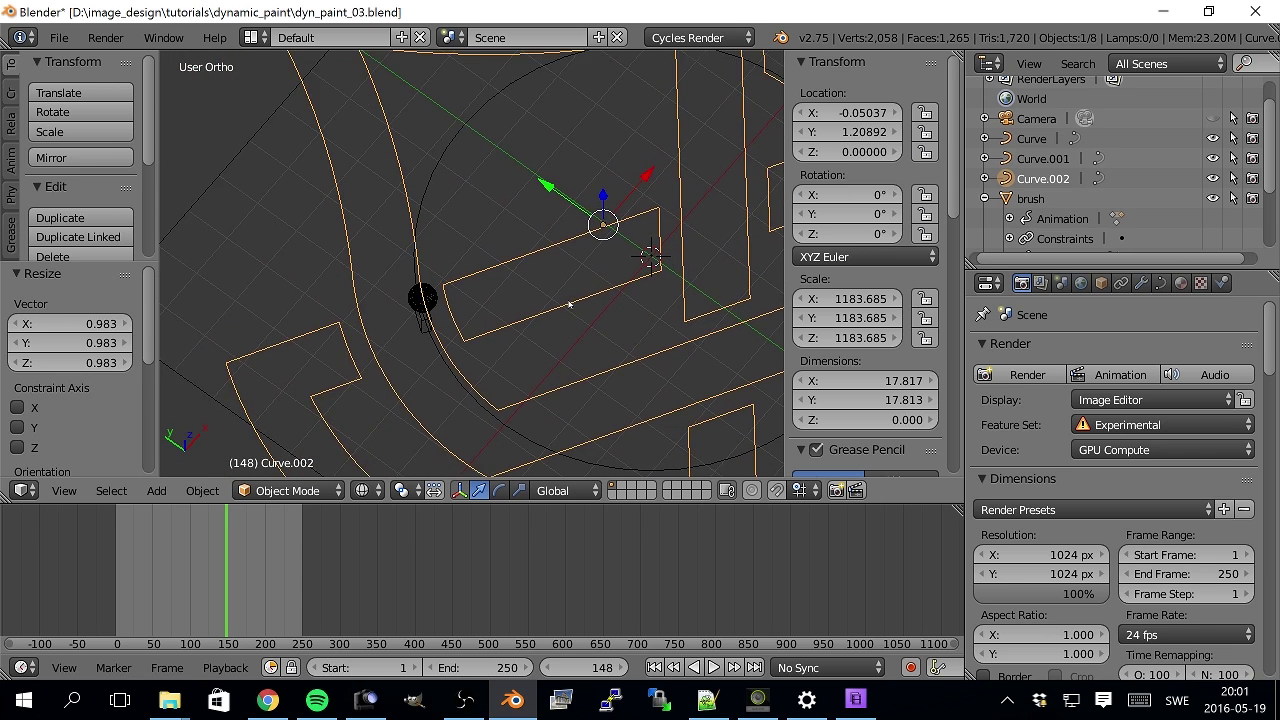
right_click(386, 370)
right_click(384, 379)
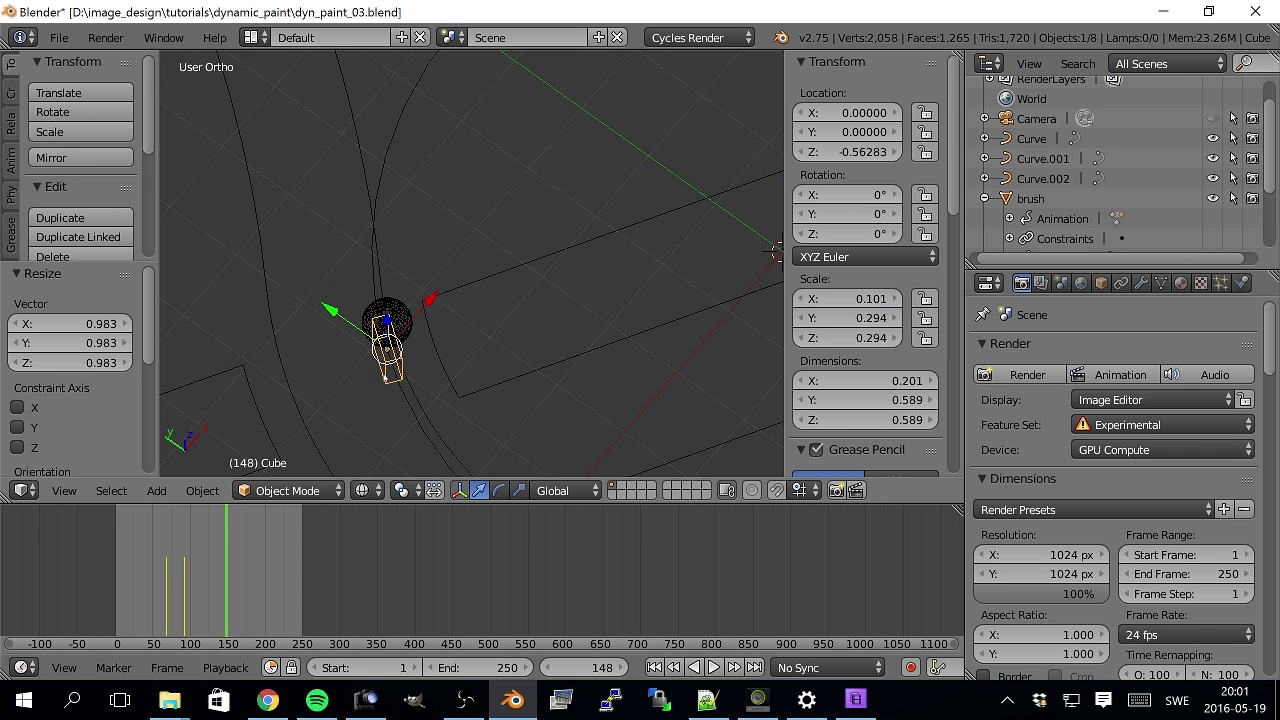
key(shift+d)
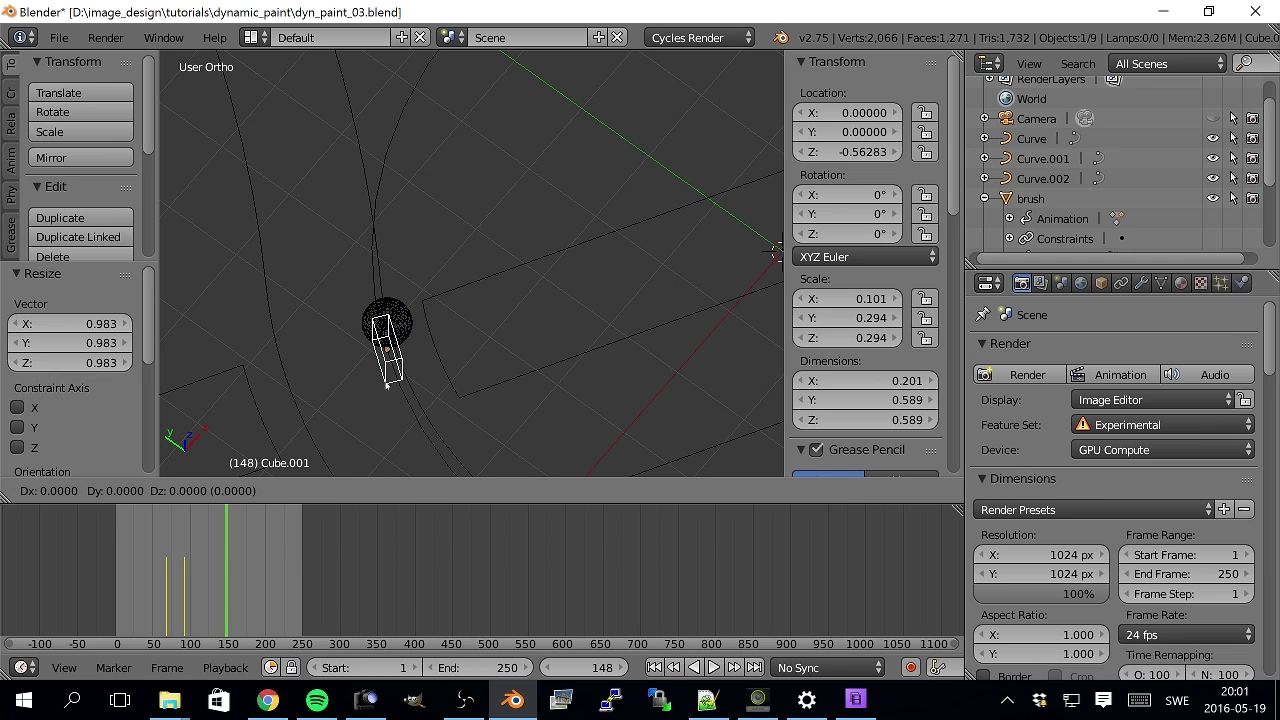
key(z)
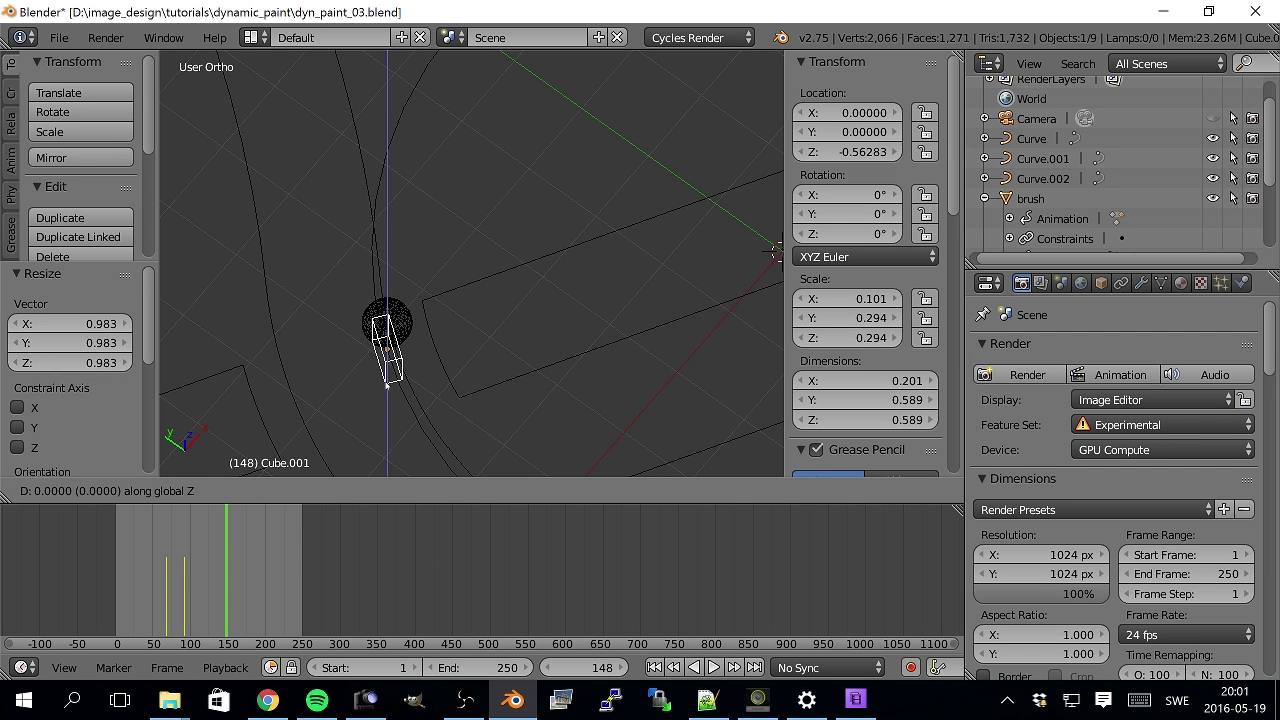
click(392, 431)
middle_drag(490, 385, 563, 248)
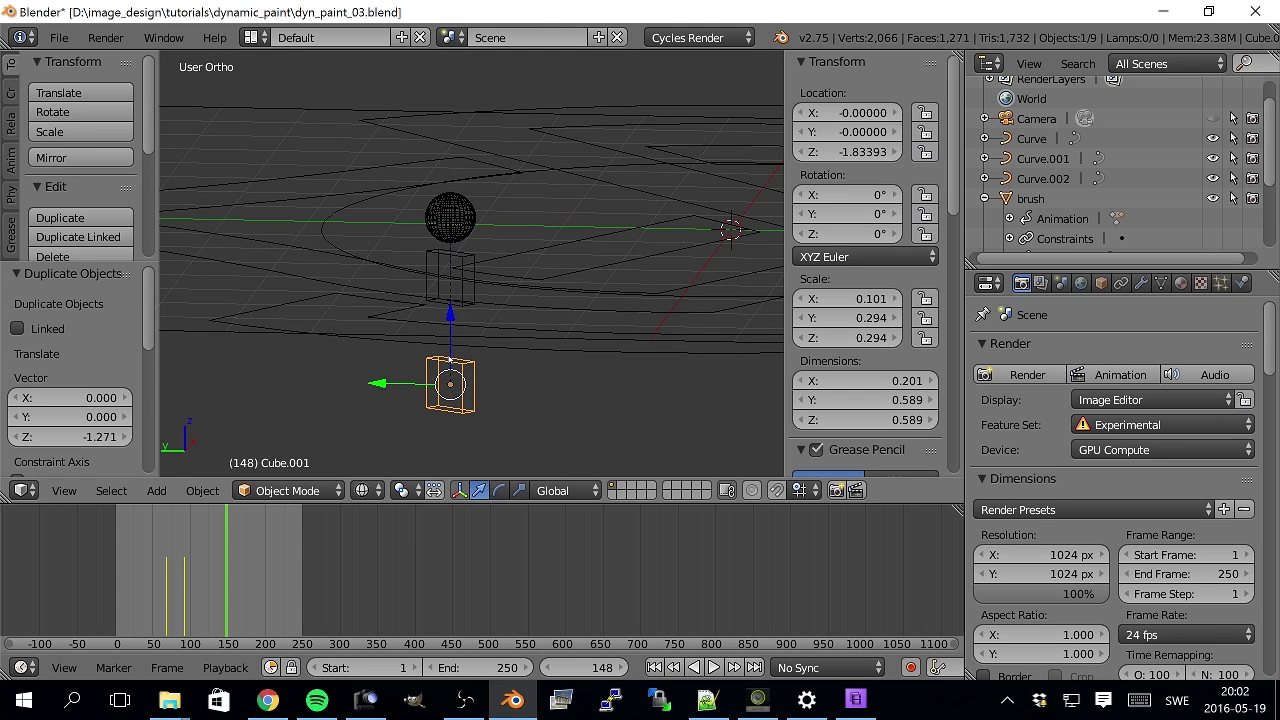
- Raise the duplicated lower cube 0.522 along global Z, then select the brush sphere to check its child objects
key(g)
key(z)
click(453, 316)
middle_drag(591, 352, 475, 247)
right_click(466, 231)
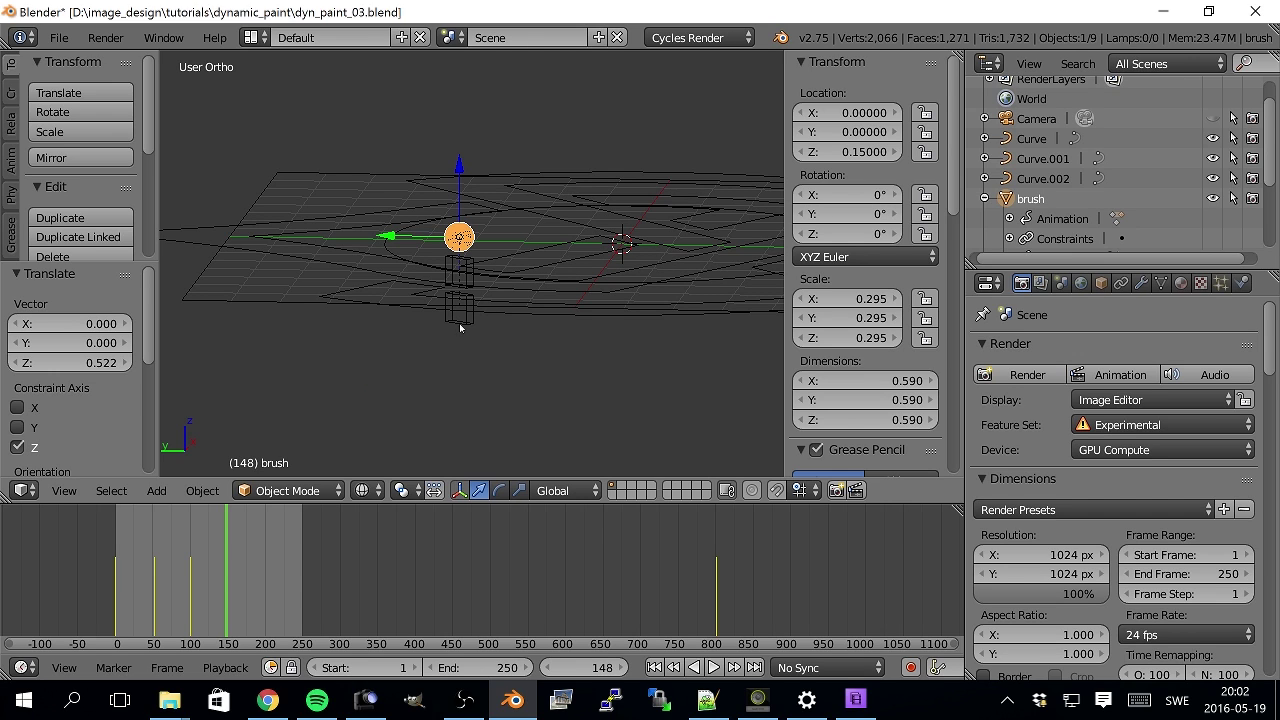
scroll(1066, 207, down, 3)
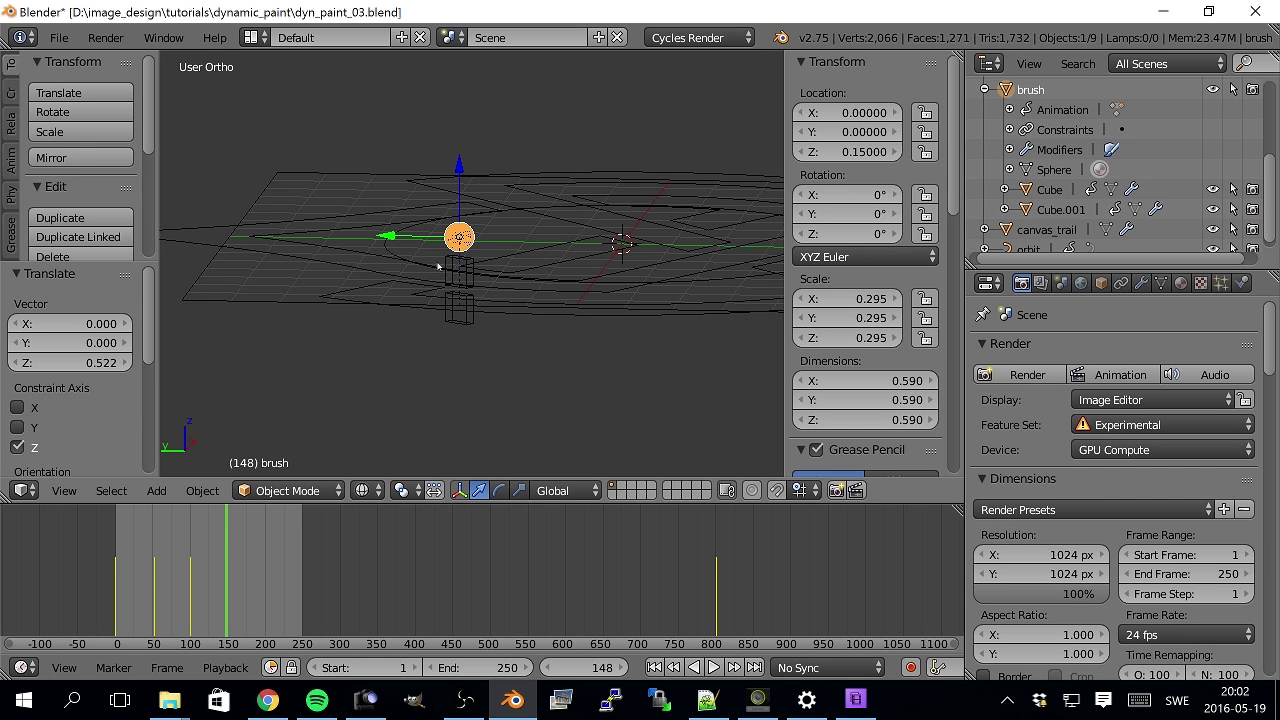
scroll(632, 326, down, 2)
middle_drag(632, 326, 432, 297)
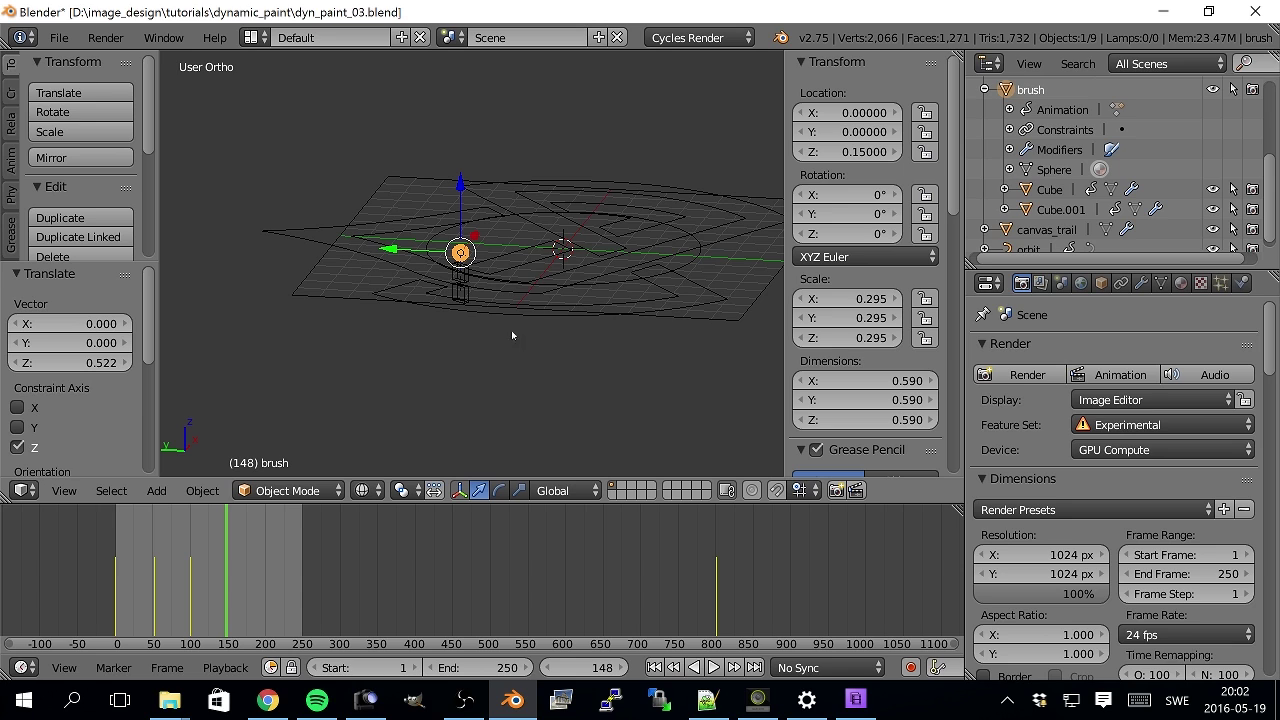
- Duplicate the canvas_trail plane and place the copy 0.729 lower along the global Z axis
middle_drag(520, 334, 550, 310)
key(KP_3)
scroll(560, 290, up, 3)
right_click(548, 263)
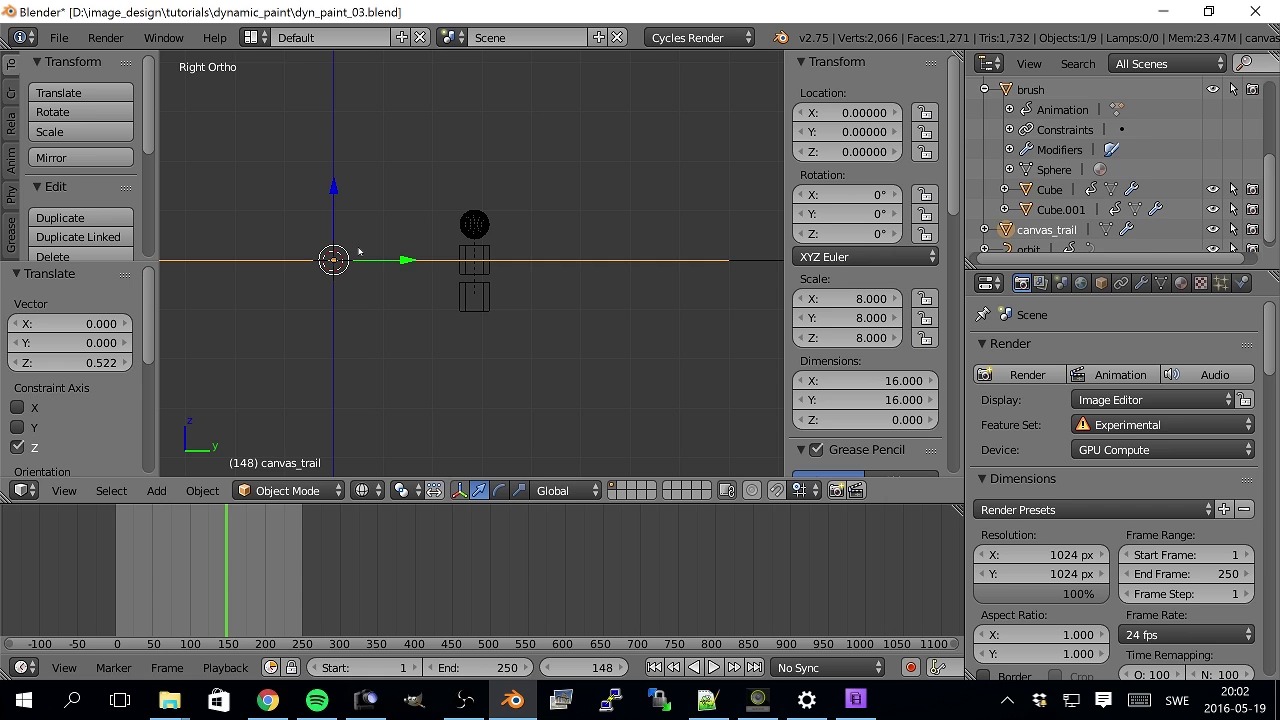
key(shift+d)
key(z)
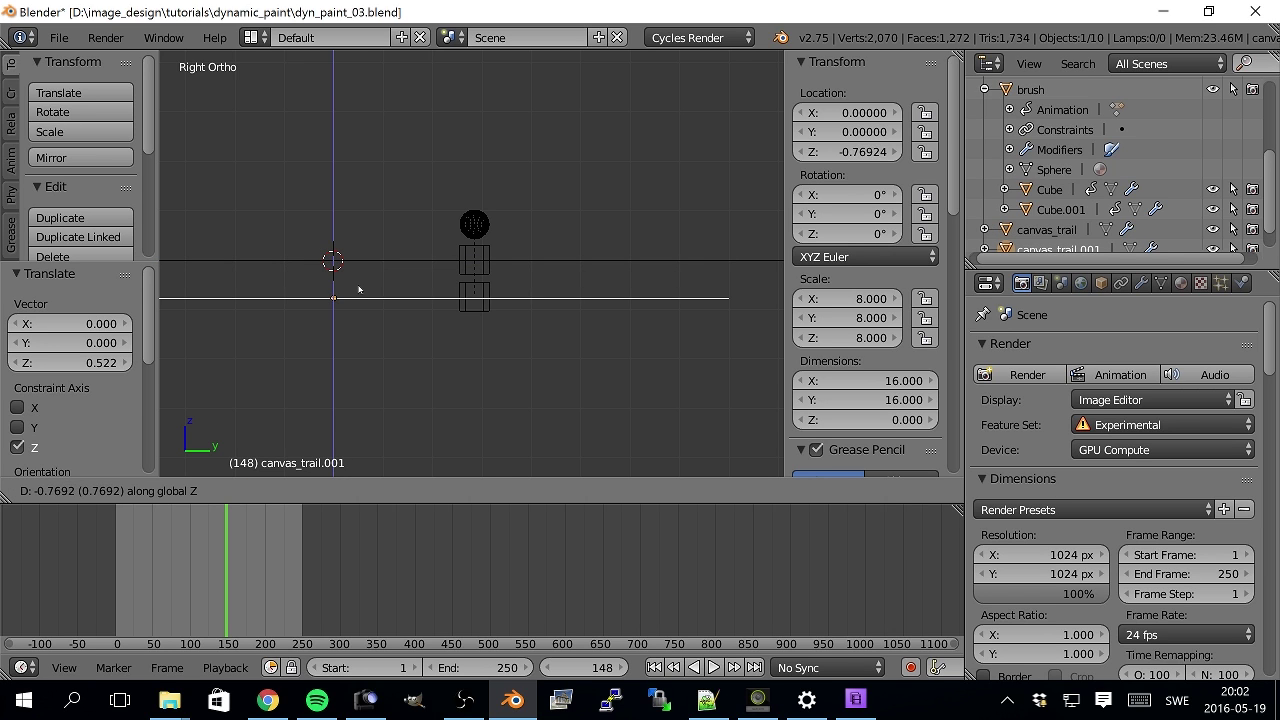
click(359, 288)
middle_drag(457, 346, 470, 248)
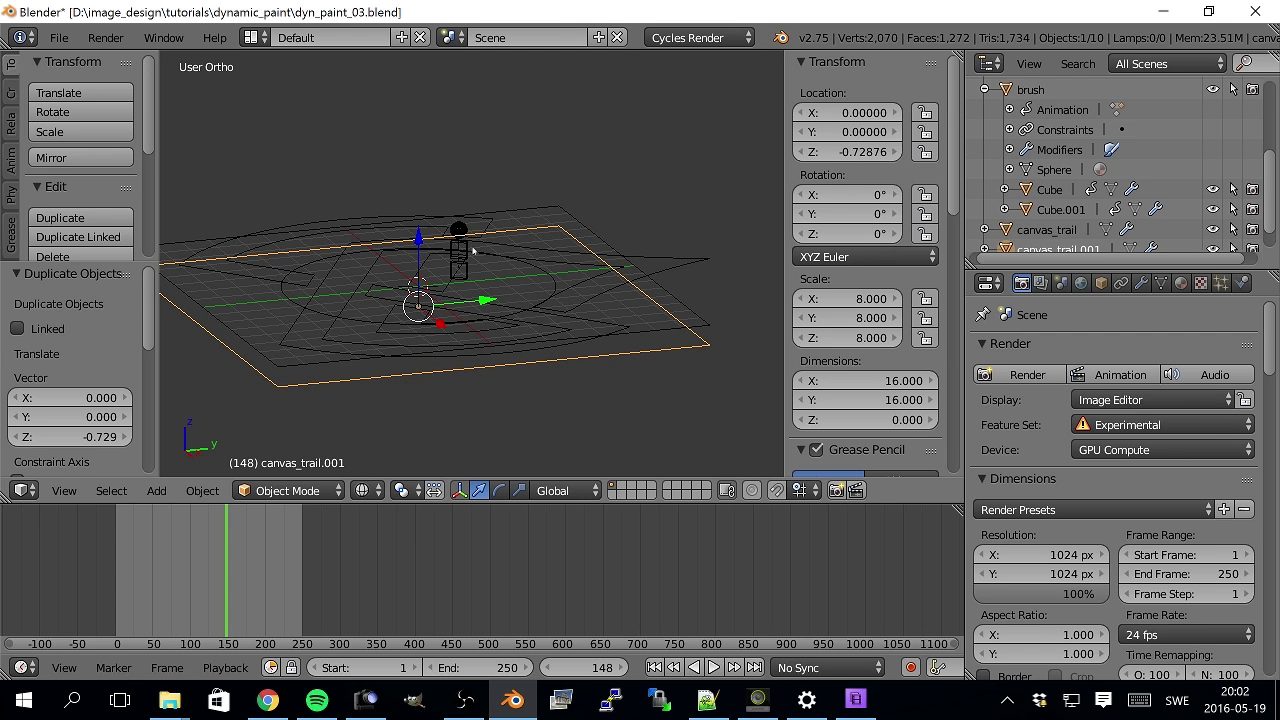
middle_drag(393, 336, 482, 366)
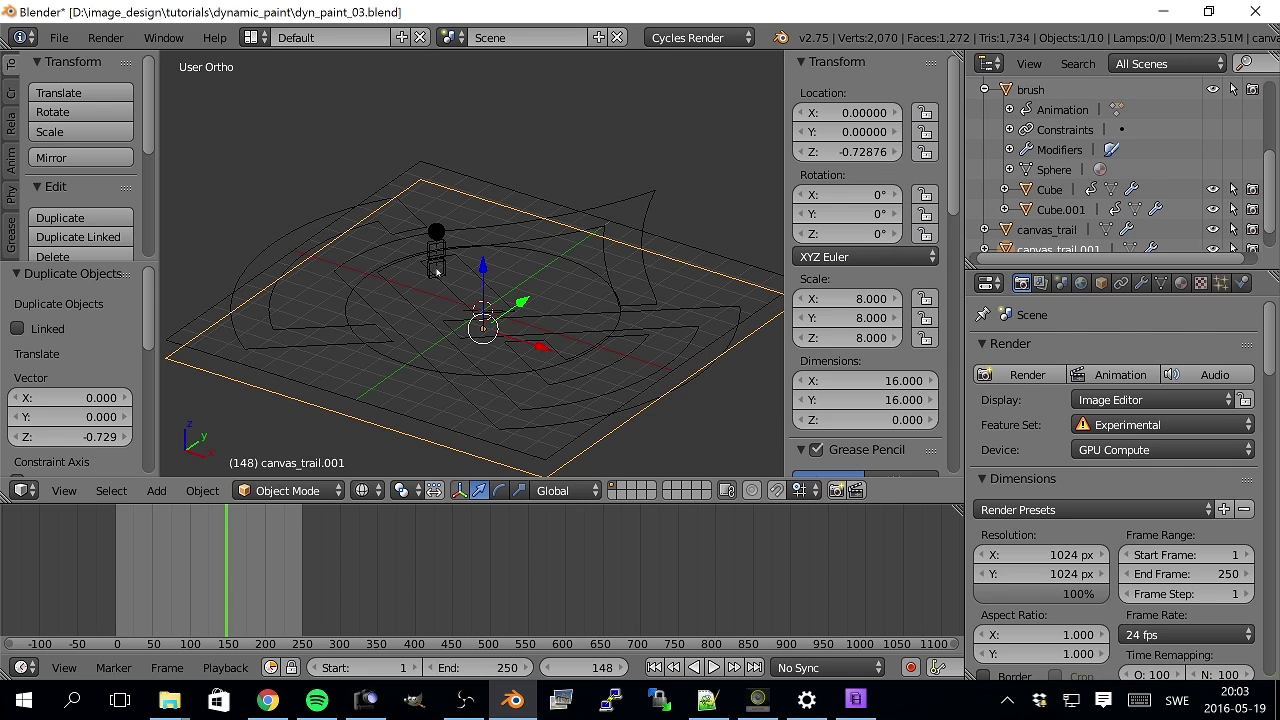
- Name the material of the canvas_trail plane canvas_trail_mat
scroll(380, 376, down, 2)
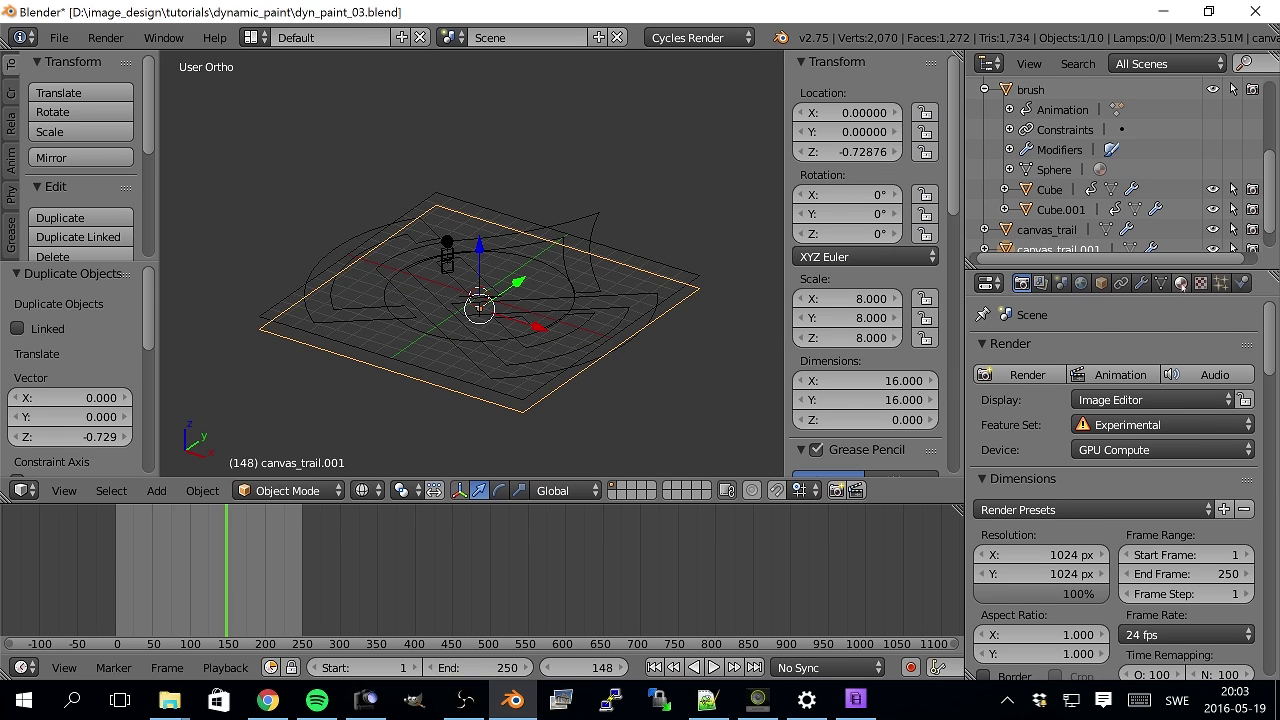
right_click(677, 270)
click(1181, 283)
click(1046, 416)
text(canvas_trail_mat)
key(Return)
- Rename the duplicated canvas plane canvas_partial
right_click(672, 310)
scroll(1063, 230, down, 1)
double_click(1063, 221)
drag(1107, 221, 1063, 221)
text(partial)
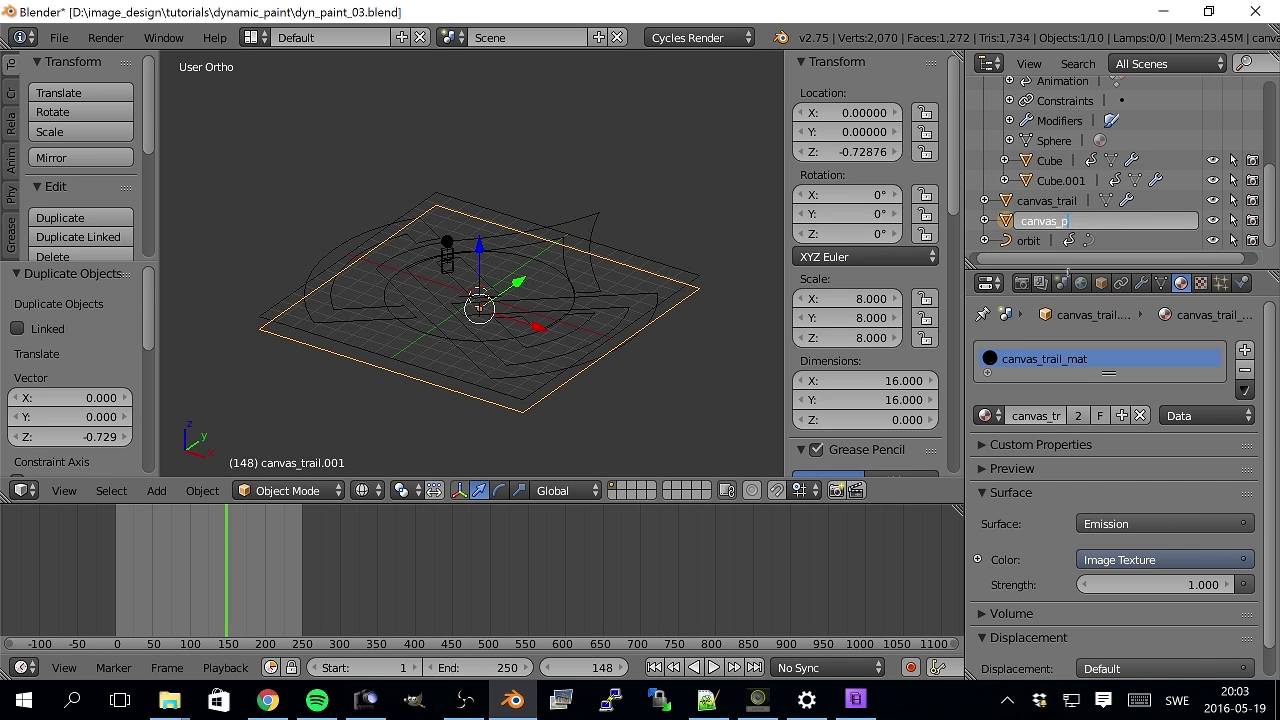
key(Return)
- Make canvas_partial's material a single-user copy named canvas_partial_mat and display its nodes in the Node Editor
click(1078, 416)
click(1043, 416)
click(1041, 416)
key(BackSpace)
key(BackSpace)
key(BackSpace)
key(BackSpace)
key(BackSpace)
text(partial)
key(End)
key(BackSpace)
key(BackSpace)
key(BackSpace)
key(BackSpace)
key(Return)
click(21, 667)
click(86, 423)
- Set canvas_partial's Dynamic Paint image sequence output folder to //canvas_partial_logo_seq\
click(1241, 284)
scroll(1180, 450, down, 8)
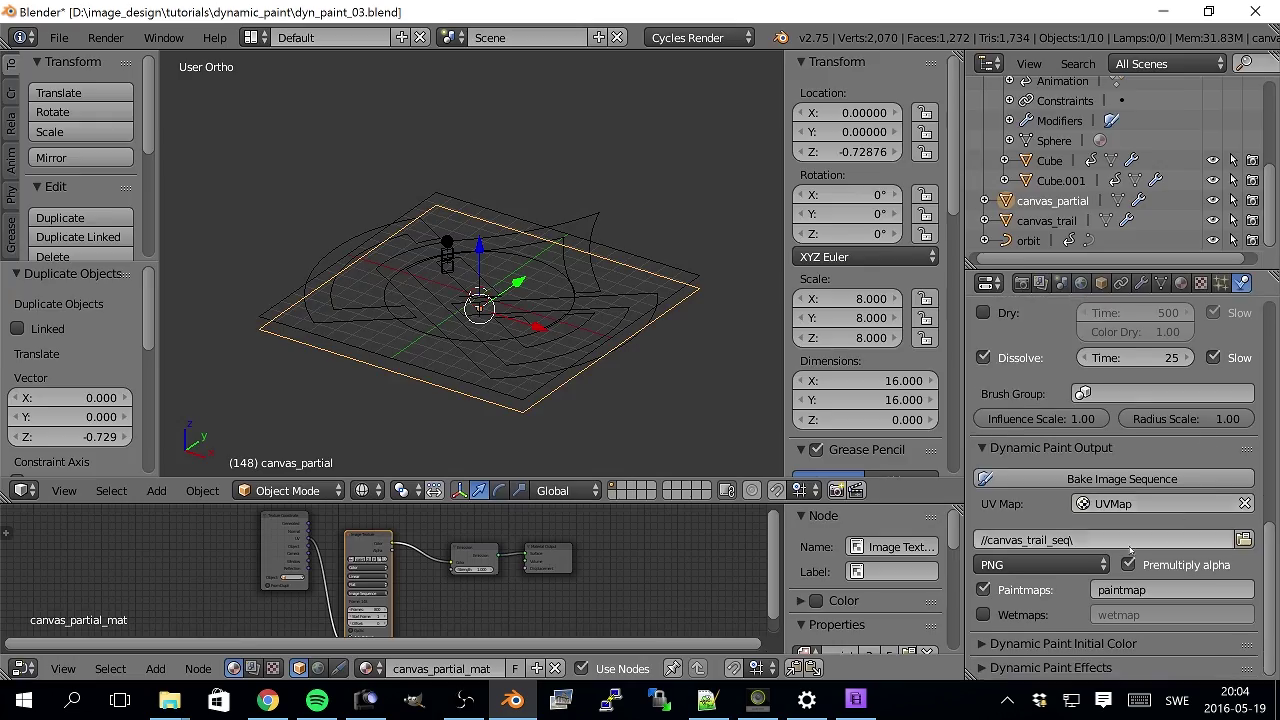
click(1245, 538)
click(270, 138)
click(330, 278)
click(1229, 90)
scroll(1165, 476, down, 8)
- Select the duplicated cube Cube.001 and set its Dynamic Paint brush colour to green
right_click(447, 266)
right_click(447, 266)
scroll(1248, 422, up, 3)
click(1186, 573)
click(1130, 330)
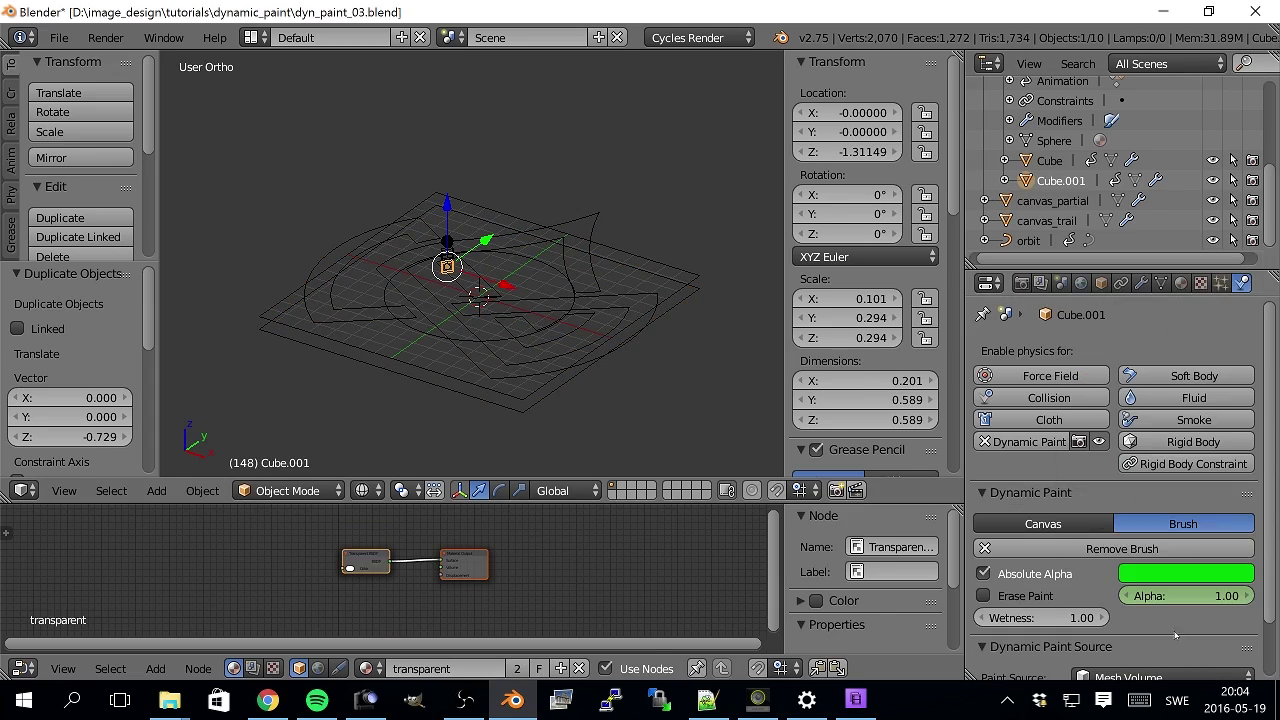
- Bring back the Timeline, clear the alpha animation of Cube.001's paint brush, and go to frame 77
click(21, 667)
click(86, 620)
drag(188, 580, 184, 580)
alt+scroll(1196, 596, up, 20)
key(BackSpace)
scroll(600, 330, up, 2)
key(KP_7)
drag(168, 575, 174, 580)
- Lower the canvas_trail plane along global Z to about -2.603
middle_drag(560, 365, 574, 209)
scroll(520, 270, down, 4)
middle_drag(485, 305, 430, 290)
key(KP_3)
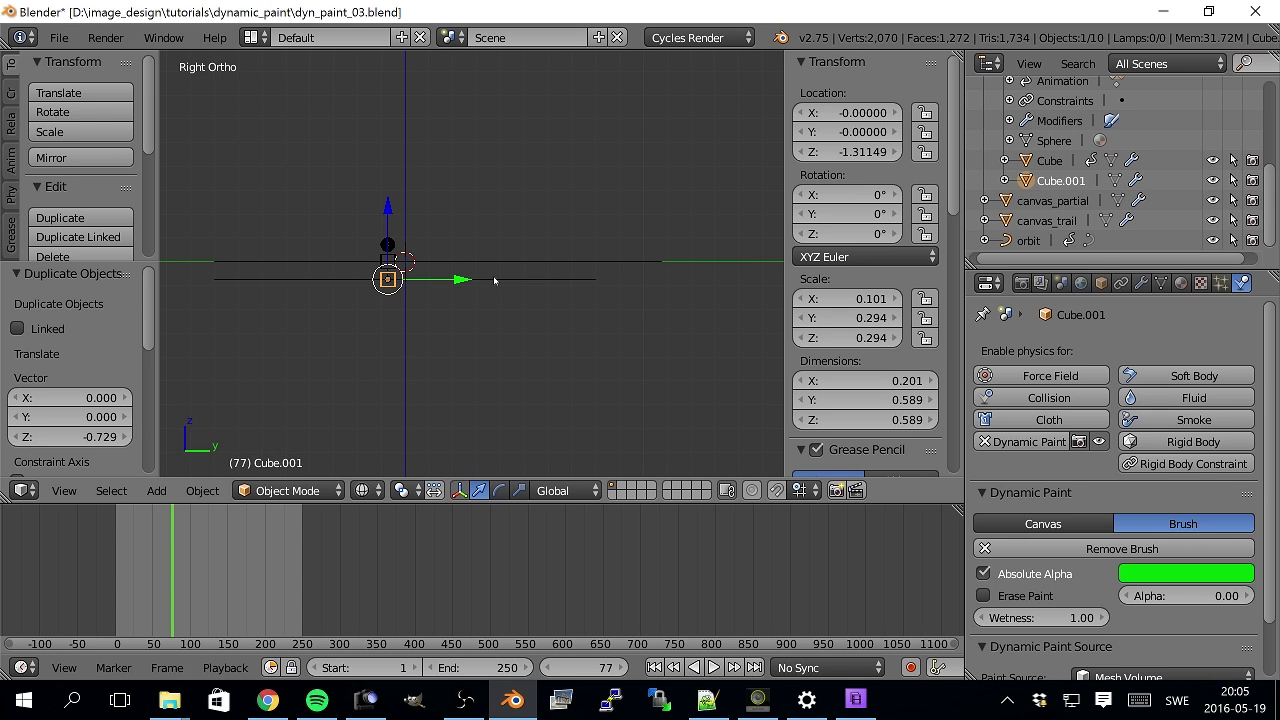
right_click(430, 262)
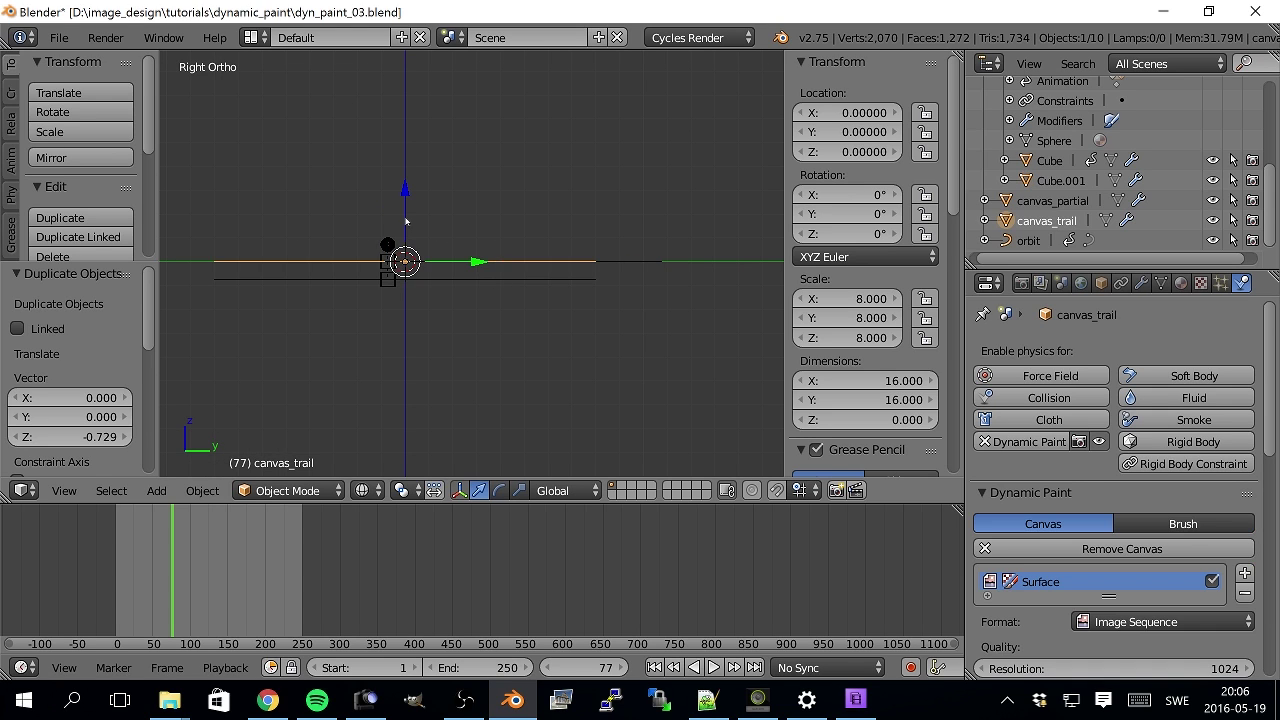
key(g)
key(z)
click(351, 337)
- Lower the original brush cube along Z to the canvas_trail plane, and move canvas_partial by -1.133 along Z
right_click(388, 263)
key(g)
key(z)
click(390, 283)
right_click(400, 279)
key(g)
key(z)
click(443, 363)
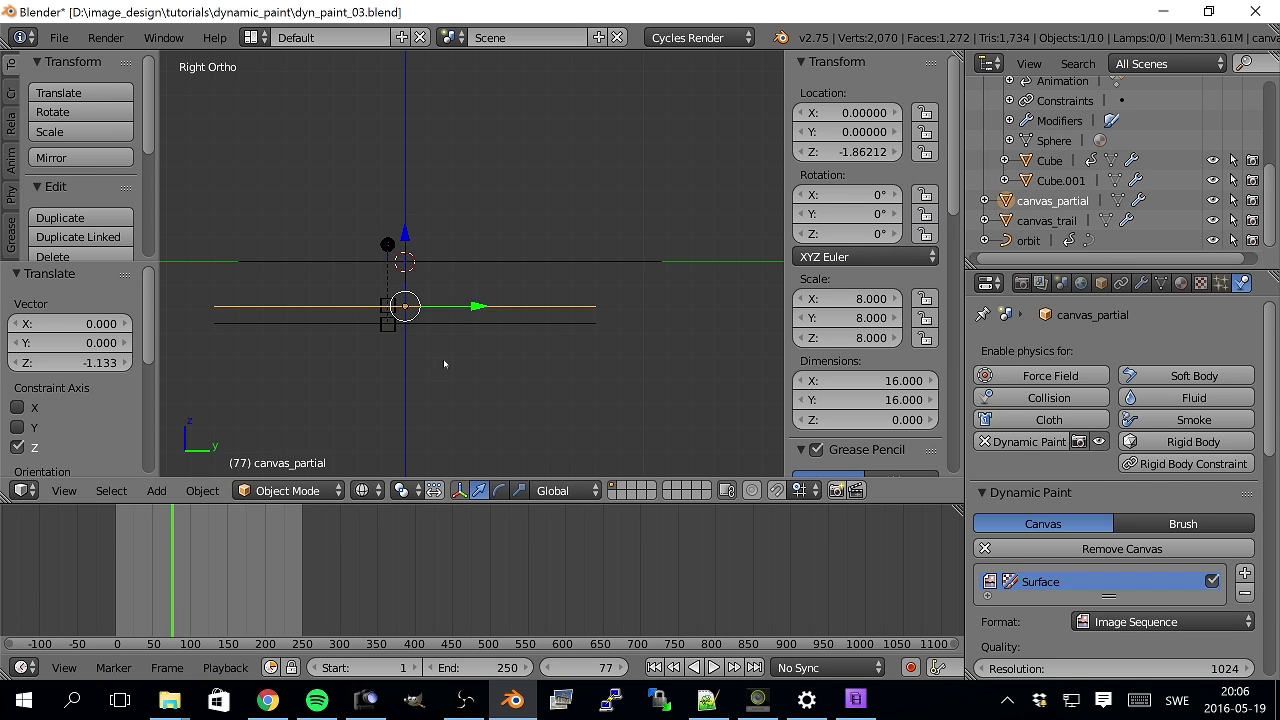
- Rename the object Cube as brush_trail and Cube.001 as brush_partial
right_click(396, 324)
double_click(1050, 160)
text(brush_trail)
key(Return)
double_click(1055, 160)
text(brush_partial)
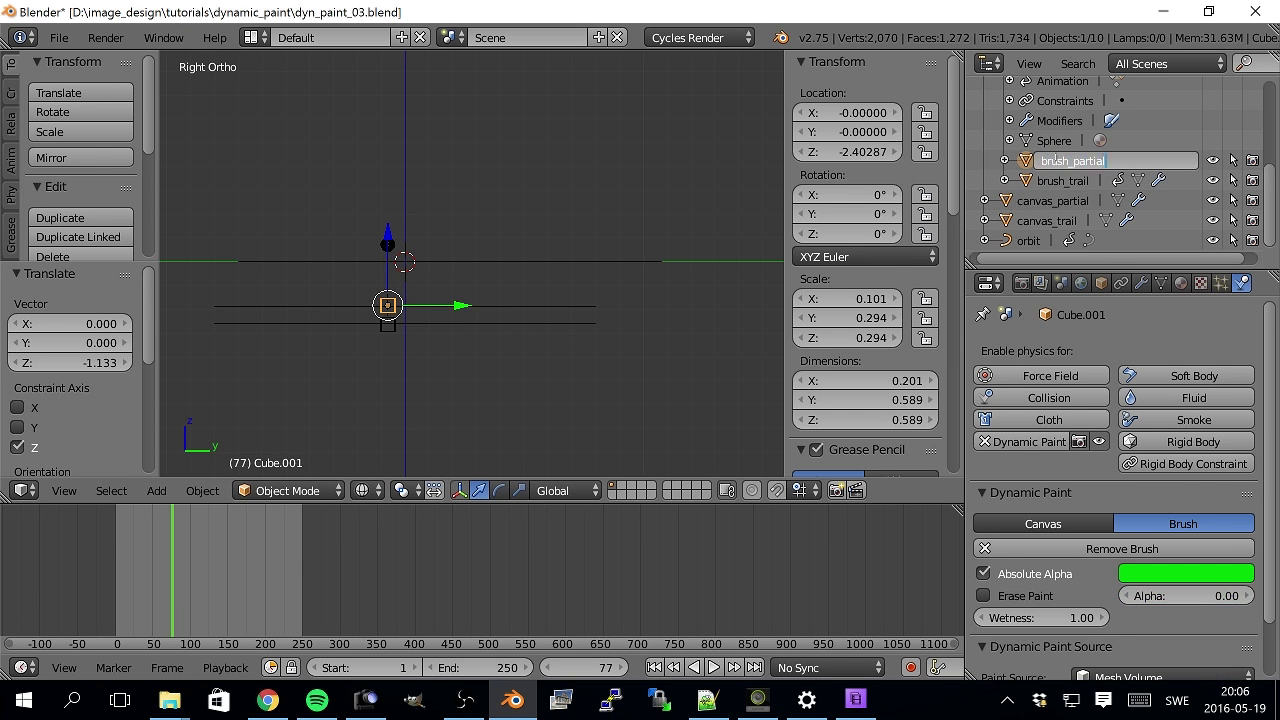
key(Return)
- Set canvas_partial's dissolve time to 100 and turn off slow dissolve on both canvas_partial and canvas_trail
right_click(500, 306)
scroll(1090, 530, down, 8)
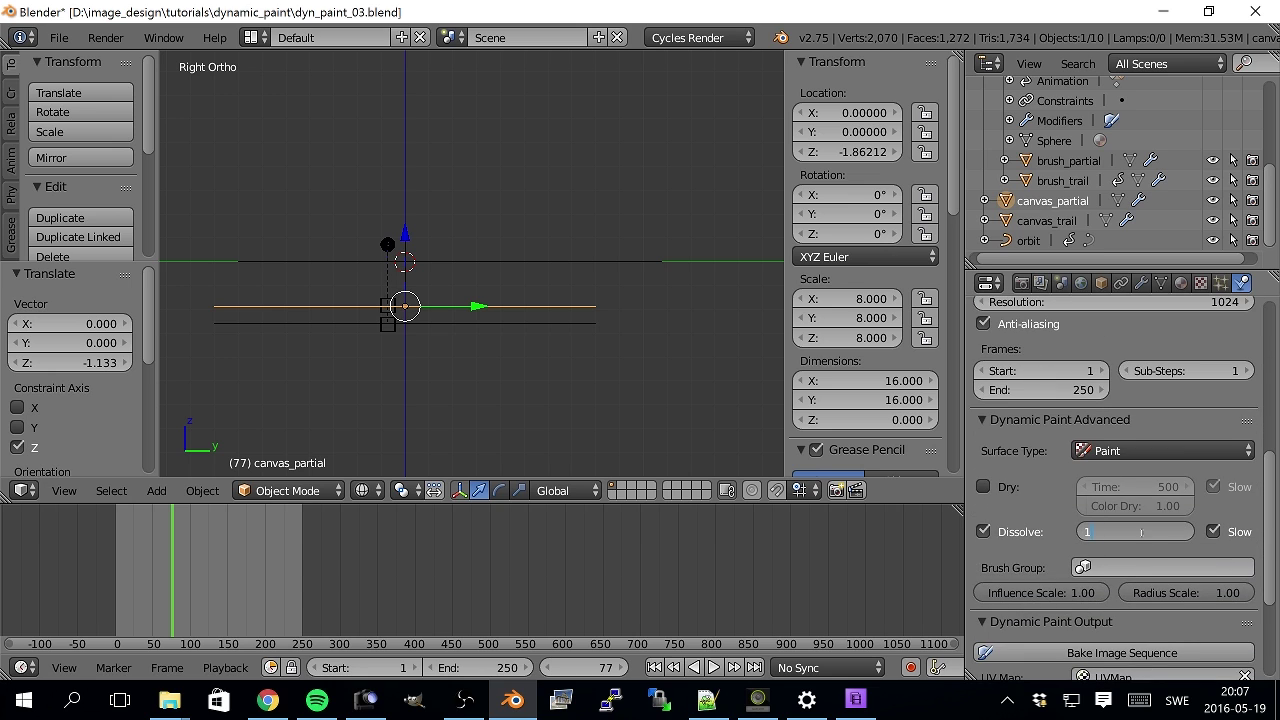
right_click(430, 322)
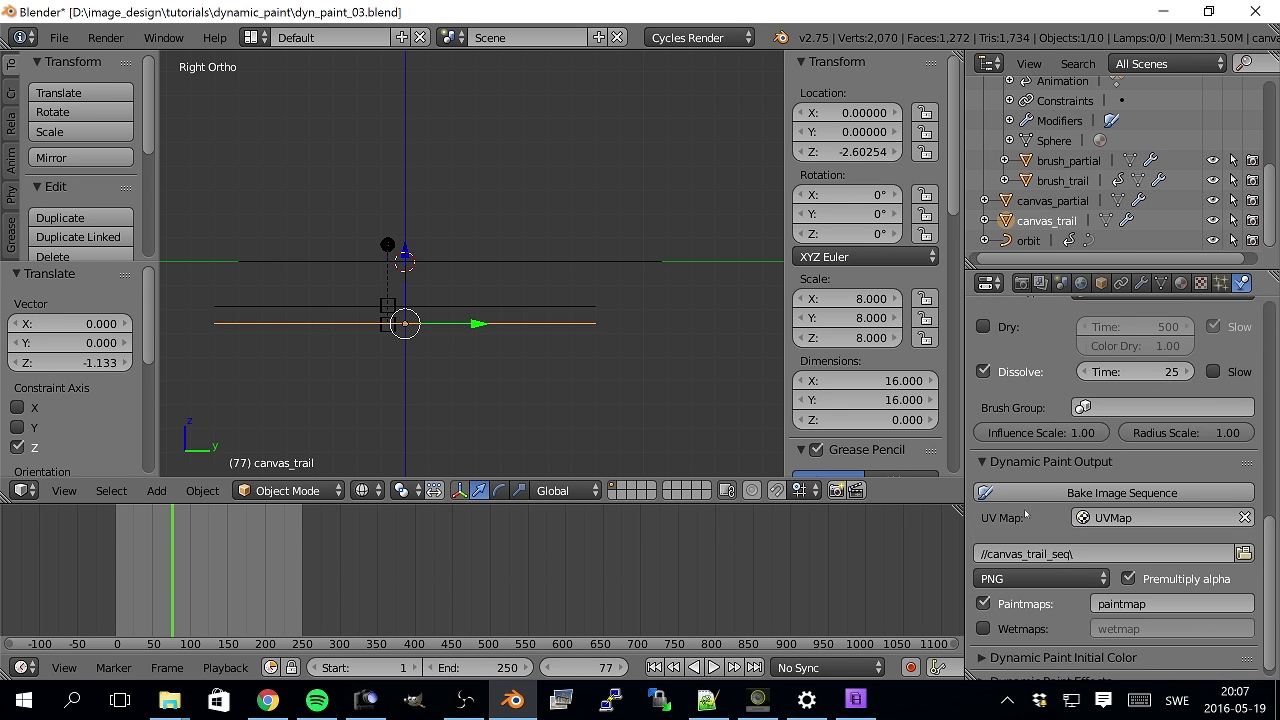
scroll(440, 376, down, 2)
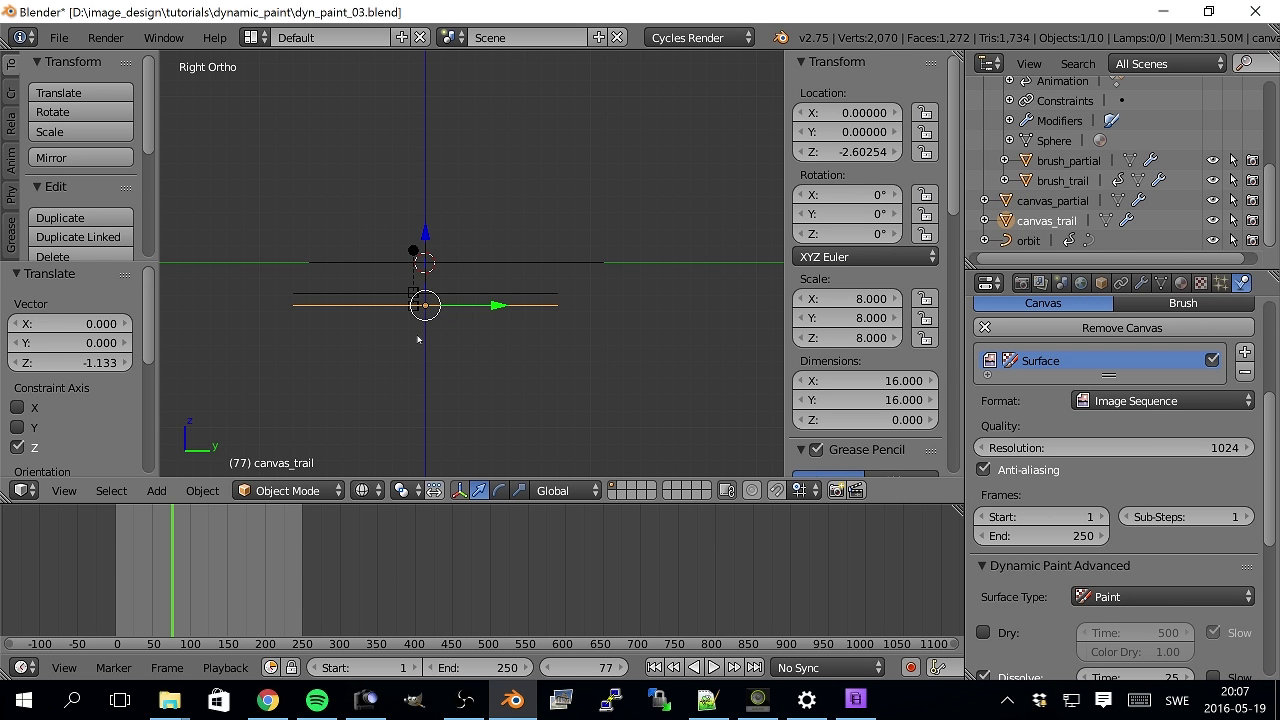
- Review the dissolve and output settings of canvas_trail and canvas_partial, and the paint brush settings of brush_partial
middle_drag(387, 336, 415, 356)
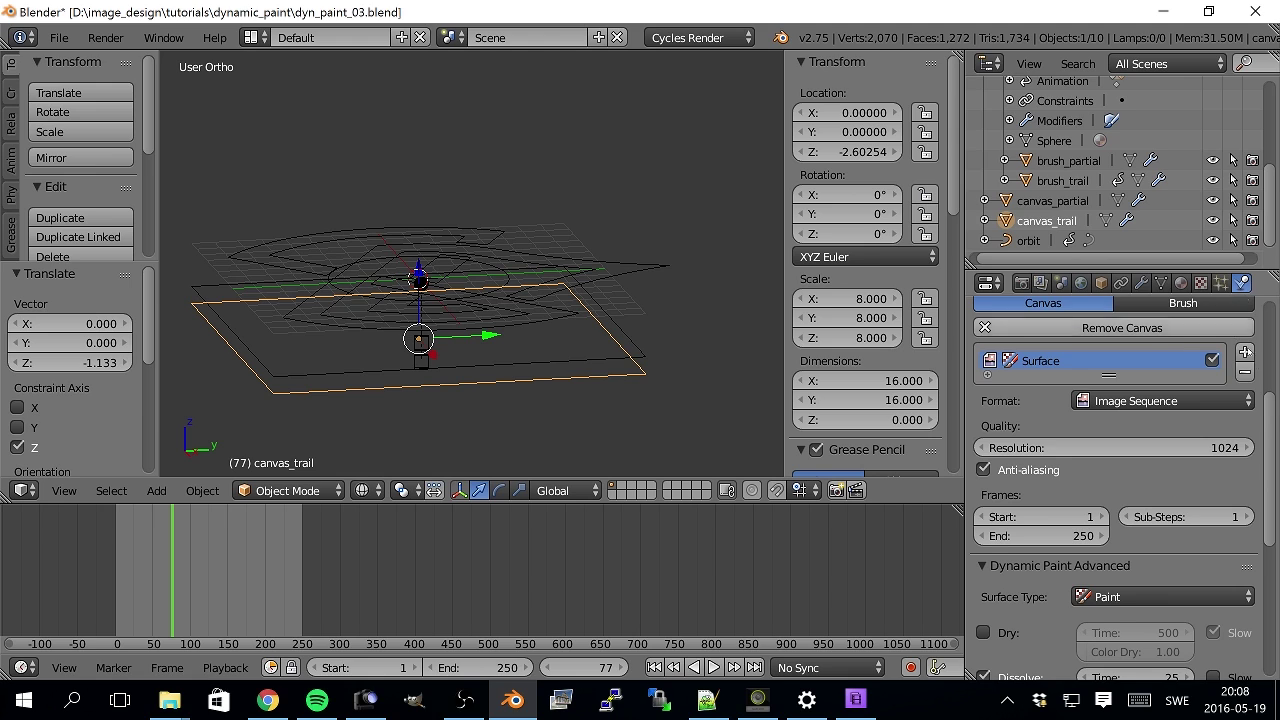
drag(1263, 422, 1267, 579)
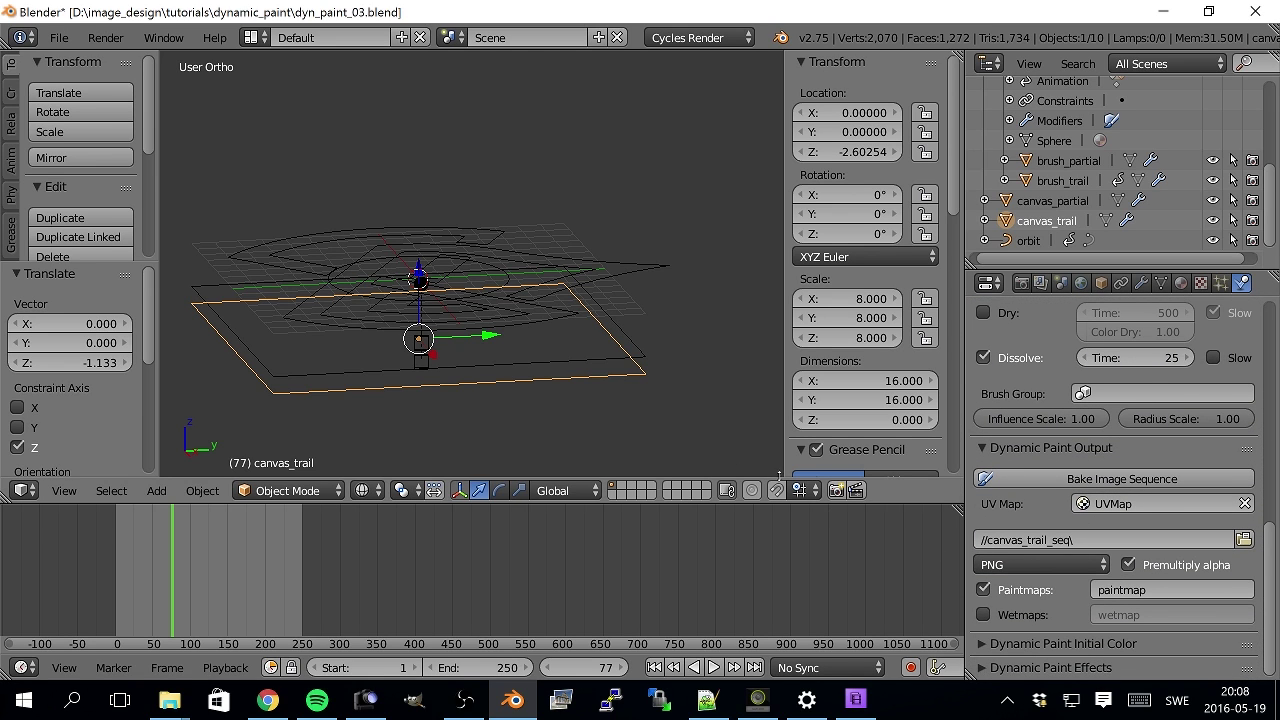
right_click(548, 360)
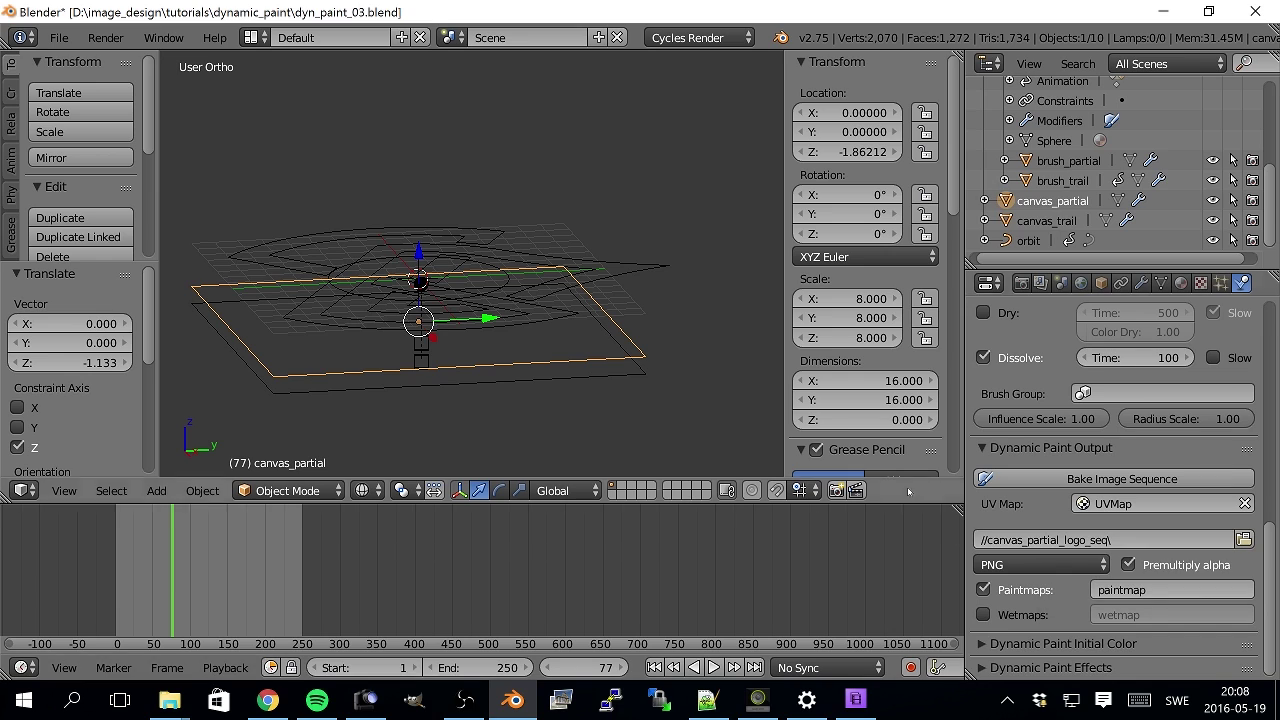
scroll(1199, 477, up, 3)
scroll(1198, 477, up, 1)
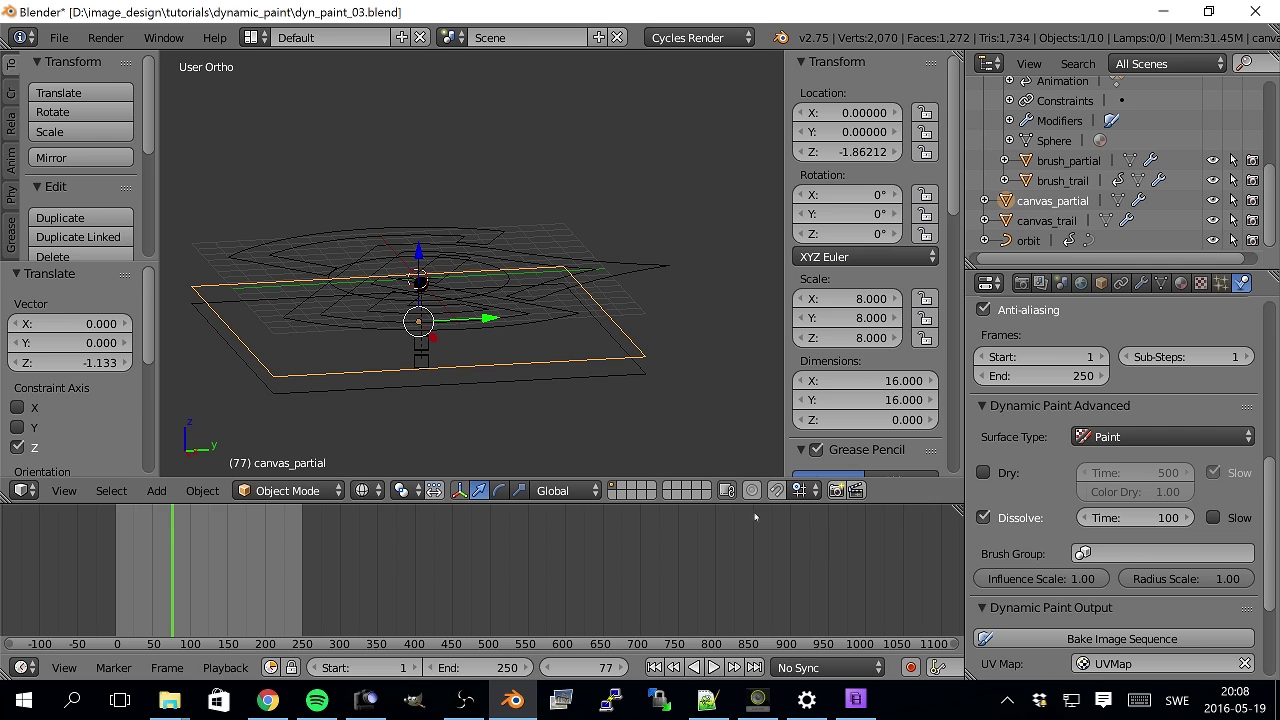
mouse_move(445, 407)
middle_down()
mouse_move(437, 377)
mouse_move(378, 340)
middle_up()
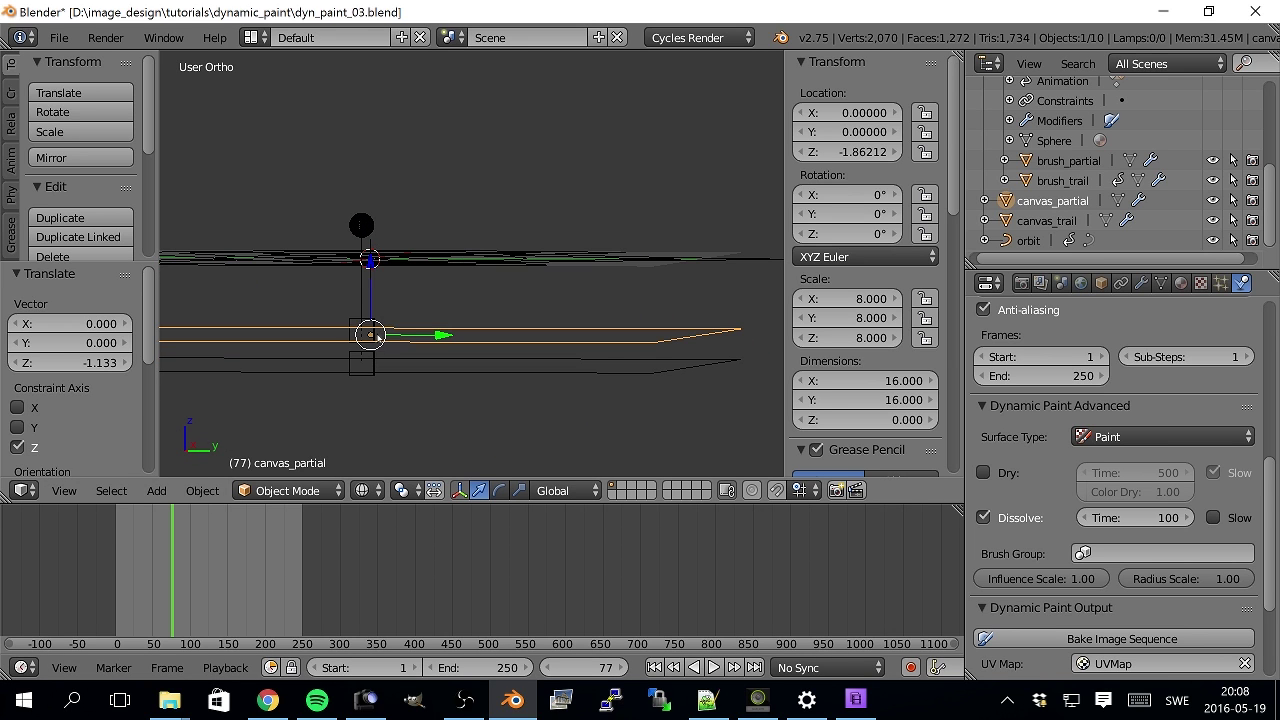
right_click(356, 328)
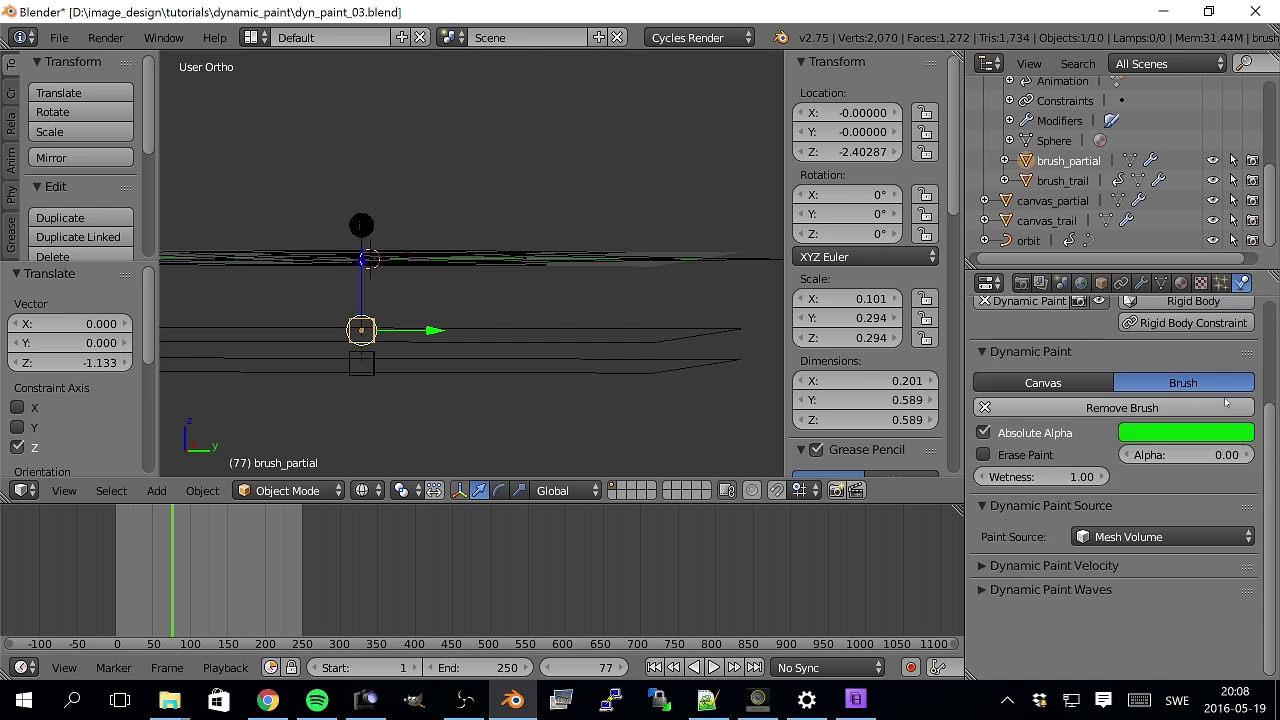
mouse_move(463, 332)
middle_down()
mouse_move(423, 349)
mouse_move(479, 349)
middle_up()
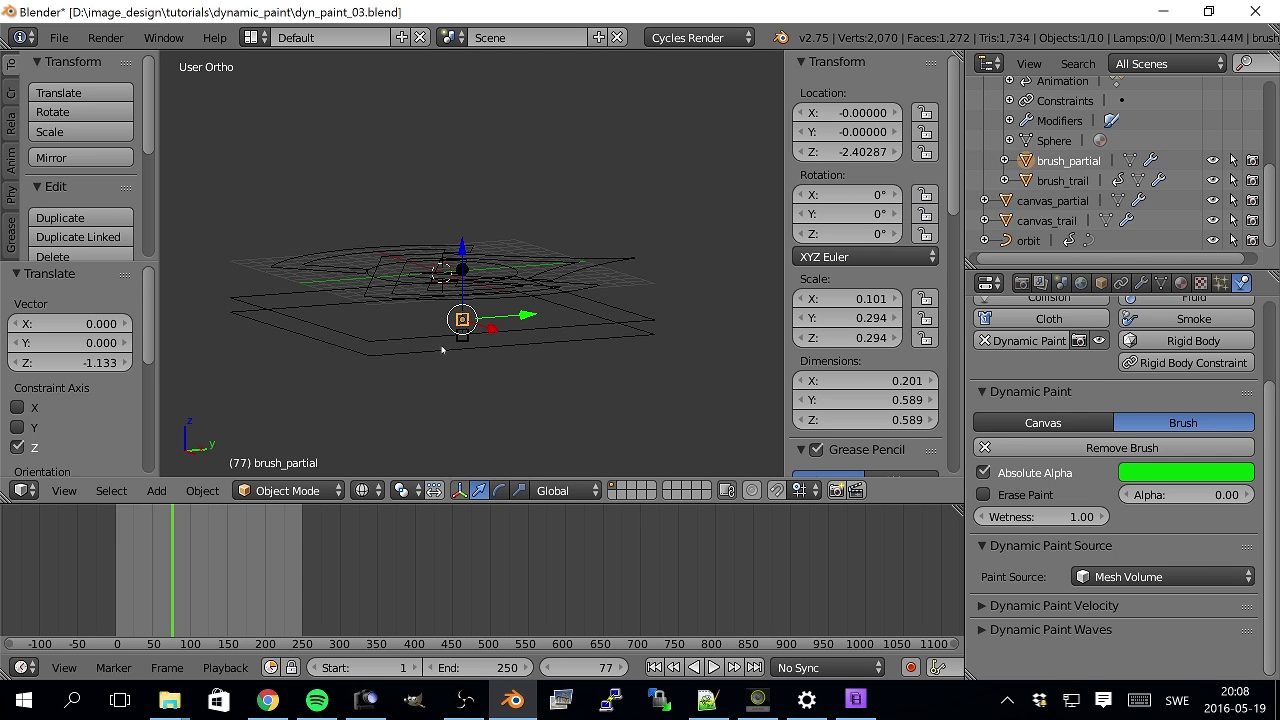
mouse_move(465, 355)
middle_down()
mouse_move(505, 372)
mouse_move(477, 361)
middle_up()
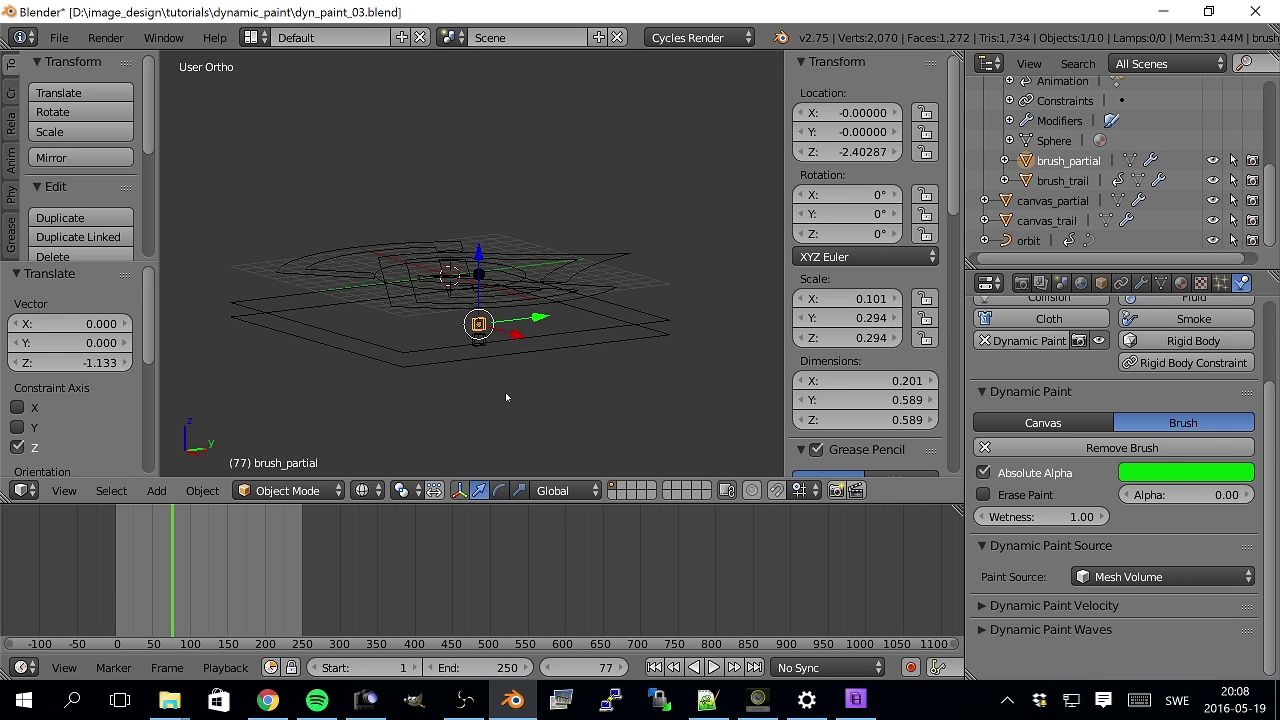
- Go to frame 139 in the top view and set brush_partial's paint alpha to 1
mouse_move(534, 369)
middle_down()
mouse_move(531, 394)
mouse_move(628, 400)
mouse_move(544, 362)
middle_up()
key(KP_7)
scroll(545, 362, down, 2)
scroll(550, 335, up, 1)
drag(175, 574, 221, 576)
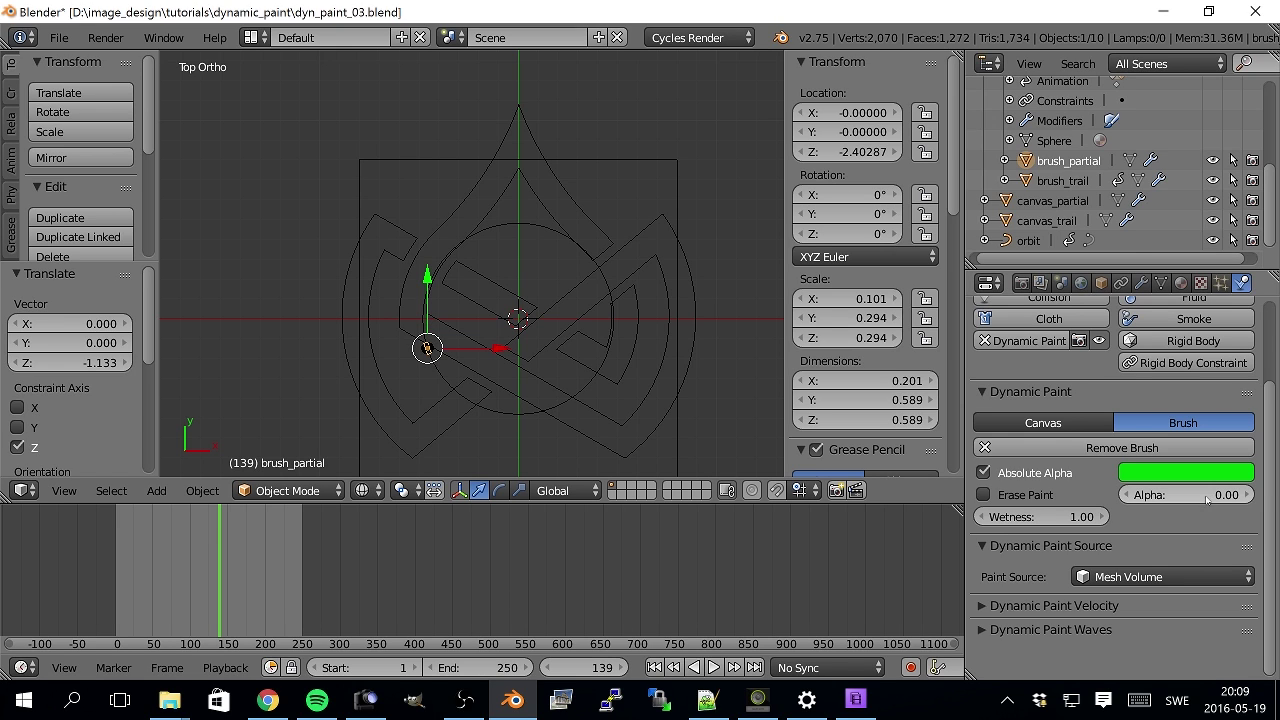
click(1150, 495)
text(1)
key(Return)
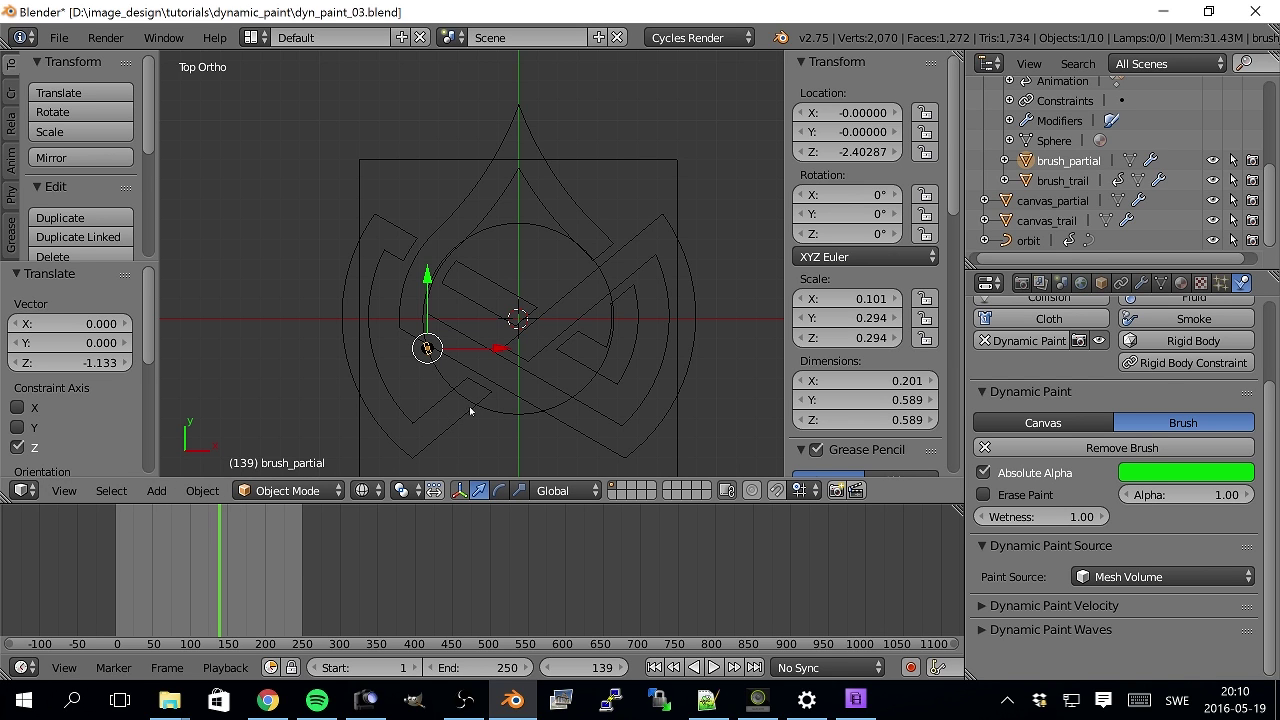
- In the right side view, adjust brush_partial's height along Z to about -2.302, at the canvas_partial plane
middle_drag(426, 386, 574, 313)
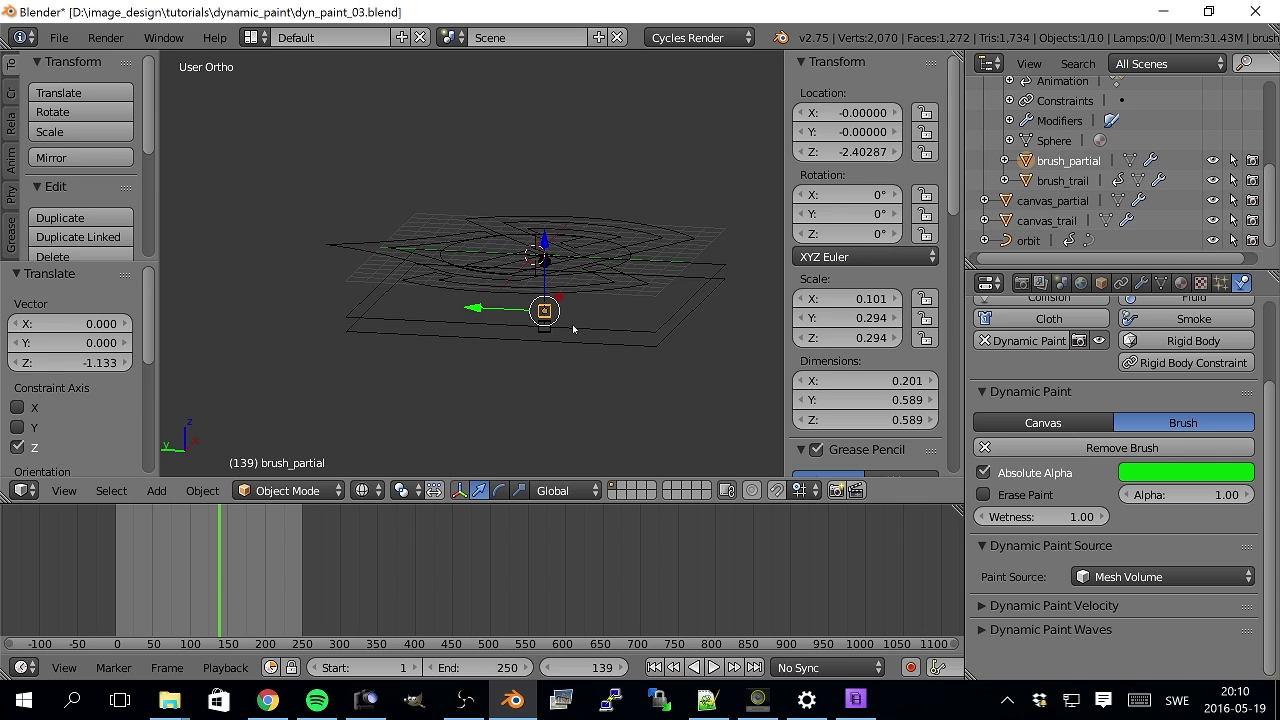
key(KP_3)
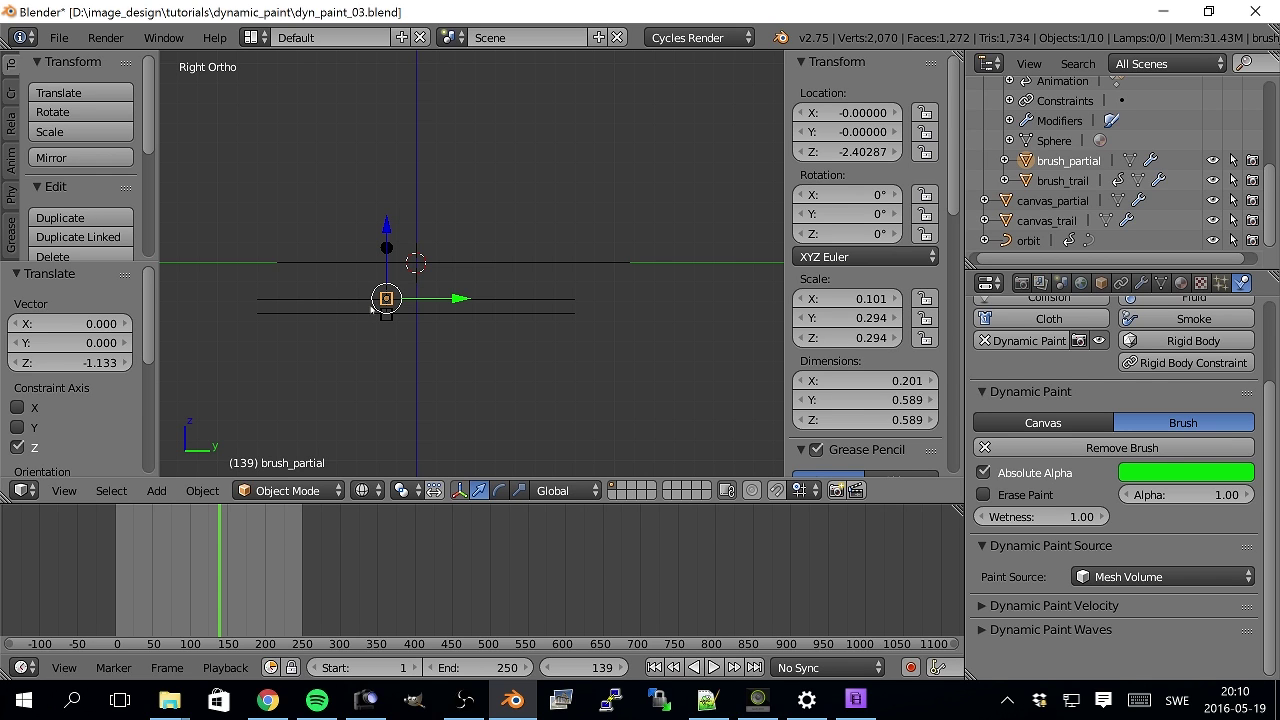
drag(385, 270, 385, 265)
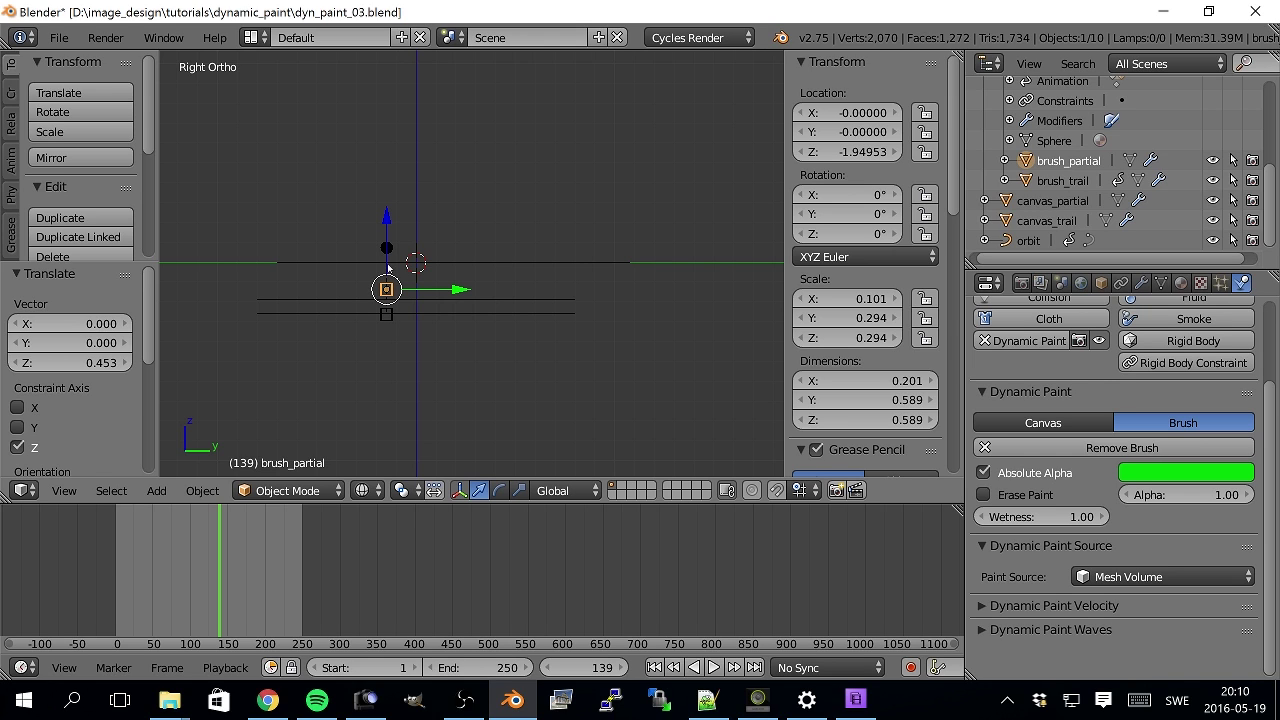
drag(387, 262, 385, 371)
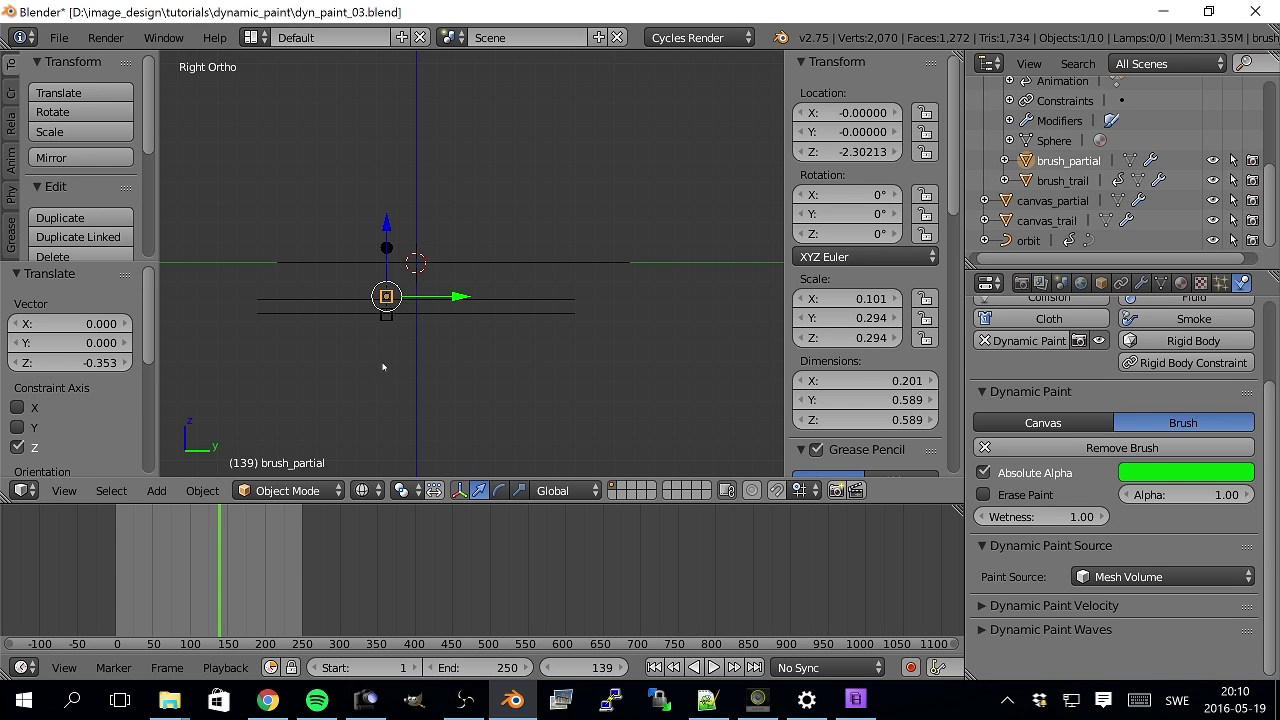
- Advance the animation to frame 140 while viewing the brush and logo from above
key(KP_7)
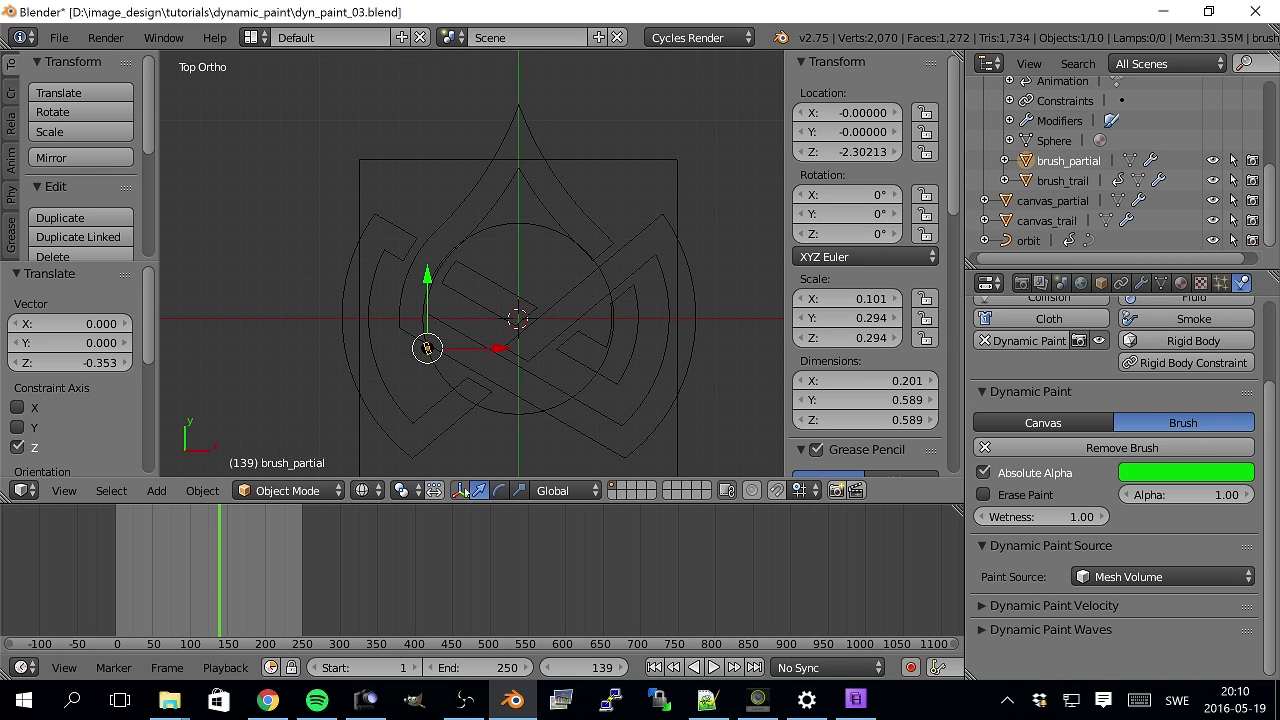
drag(220, 568, 220, 570)
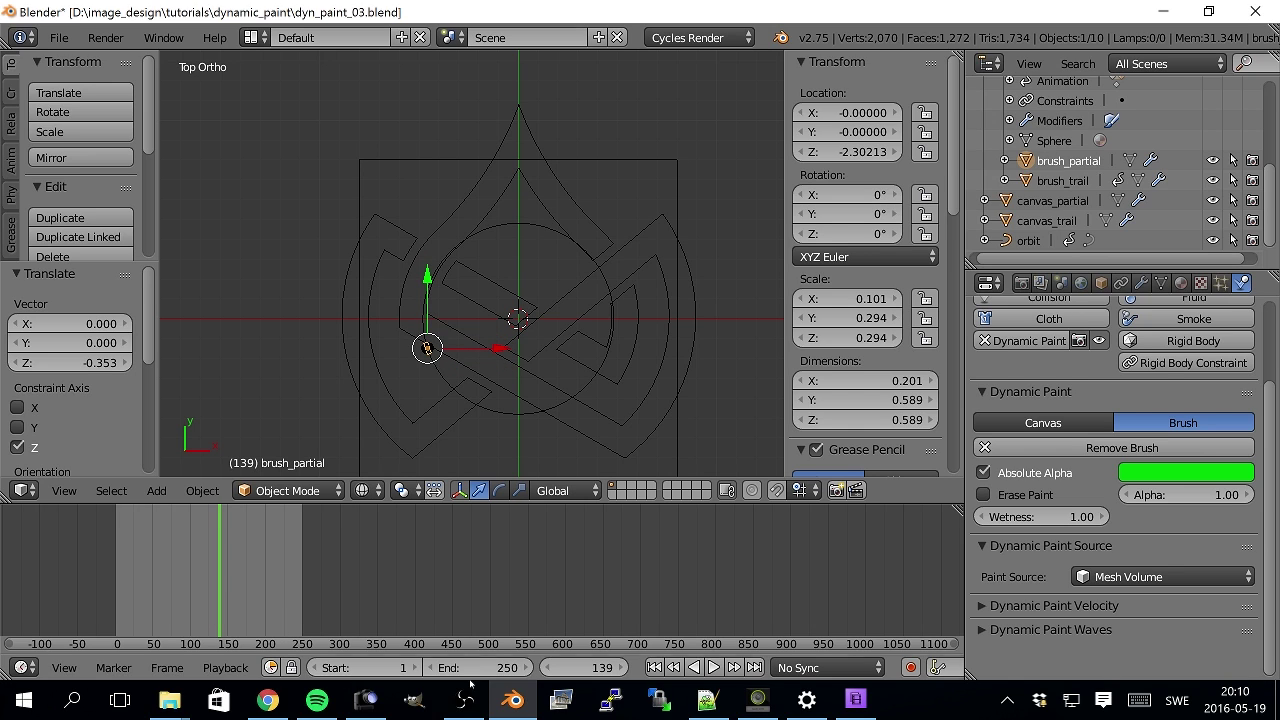
click(621, 667)
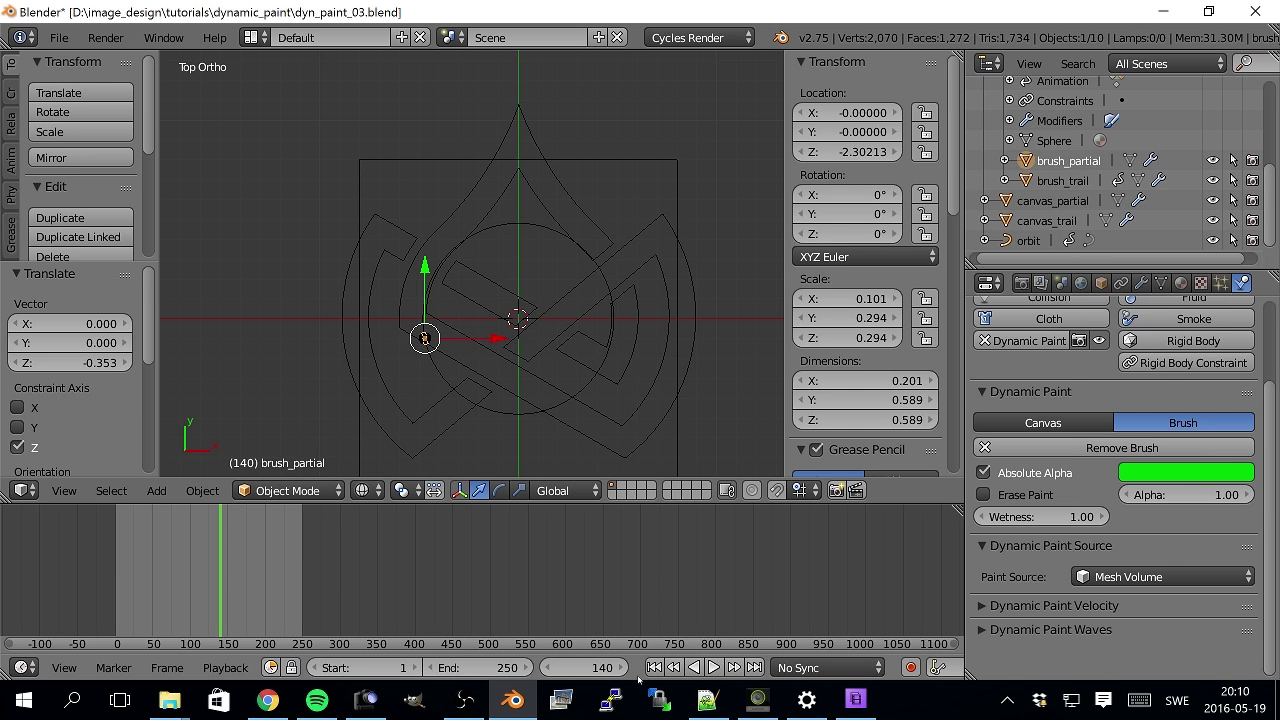
- Advance to frame 143 and keyframe brush_partial's location at its current height
click(621, 667)
click(621, 667)
click(621, 667)
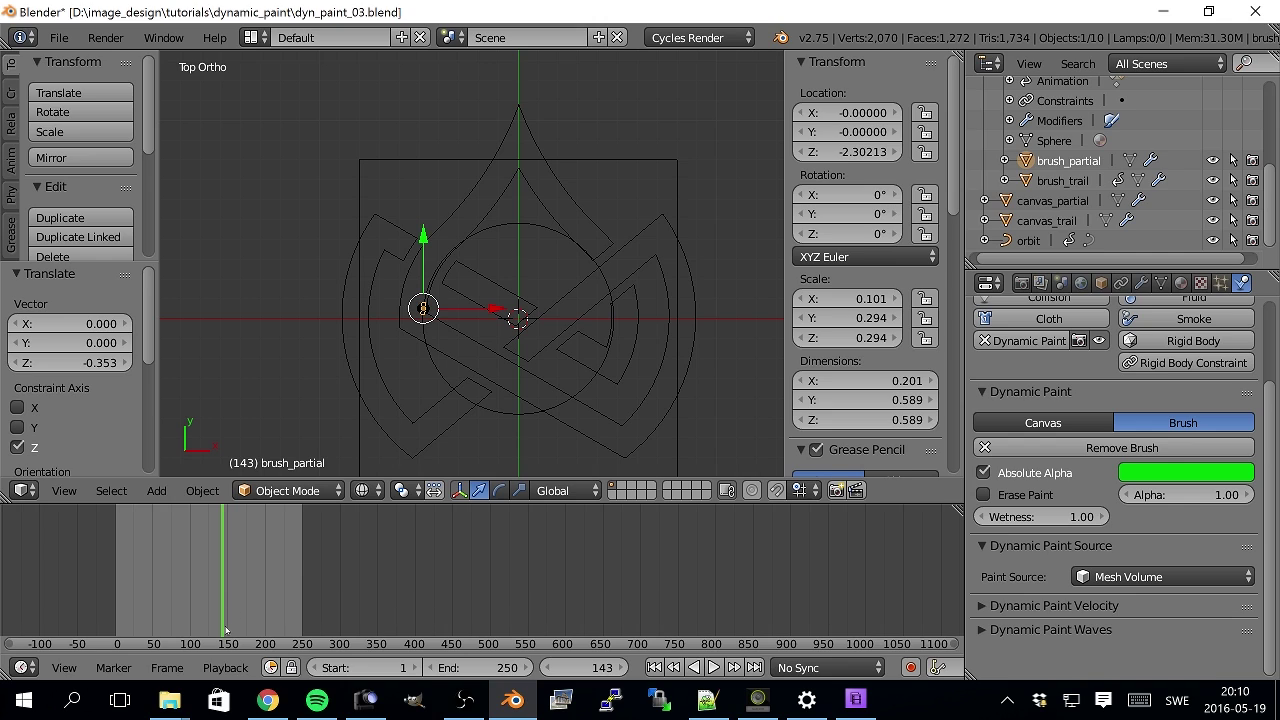
scroll(852, 149, down, 1)
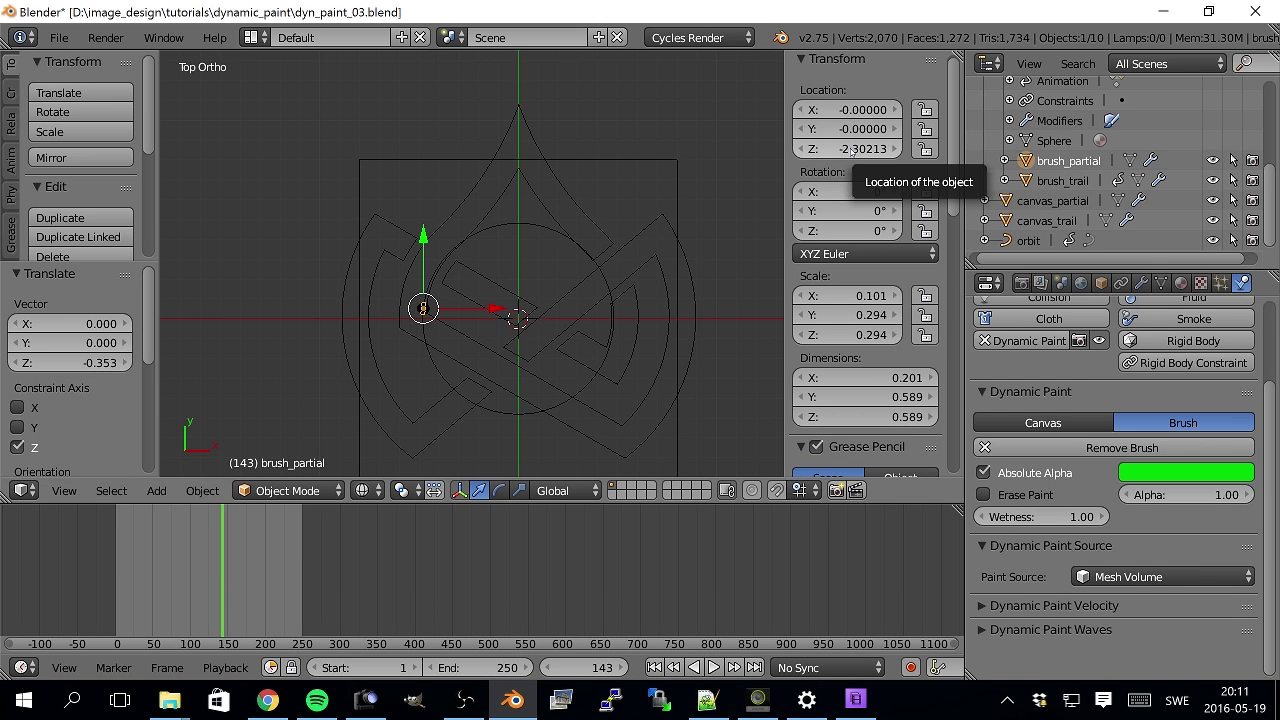
key(i)
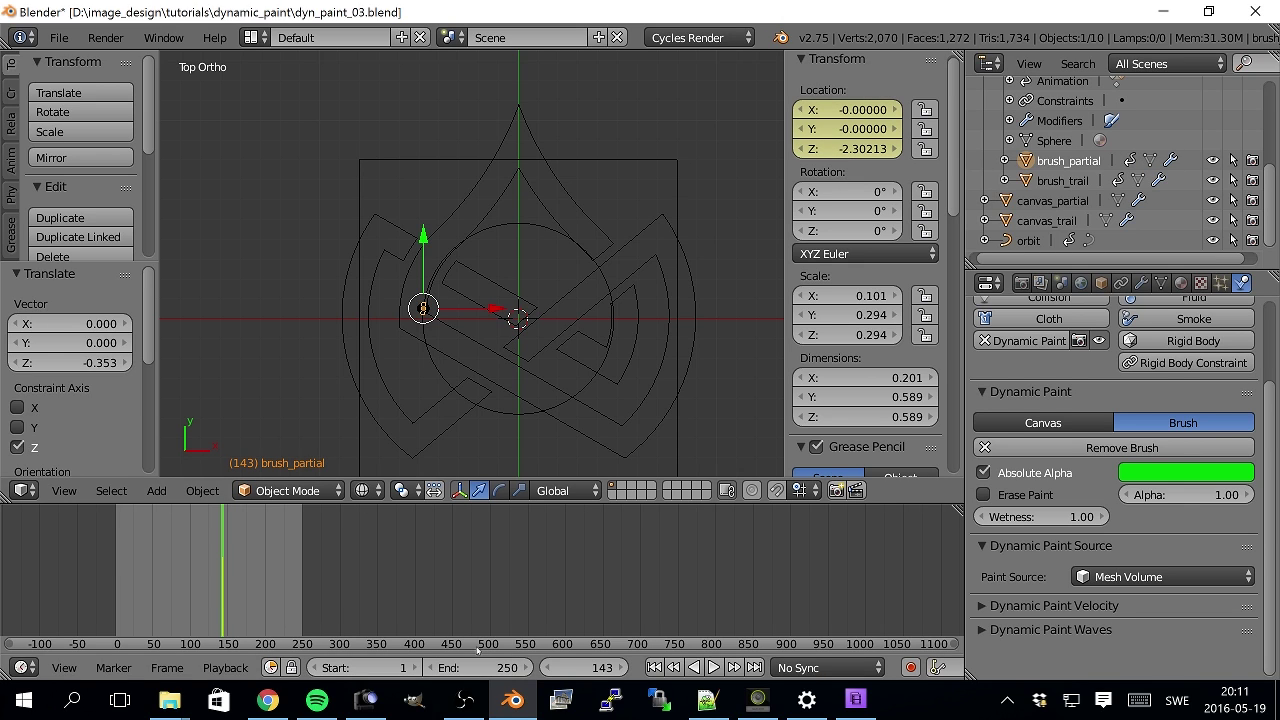
- At frame 142, raise brush_partial along Z to -1.94953 in the right side view and keyframe its location
click(546, 667)
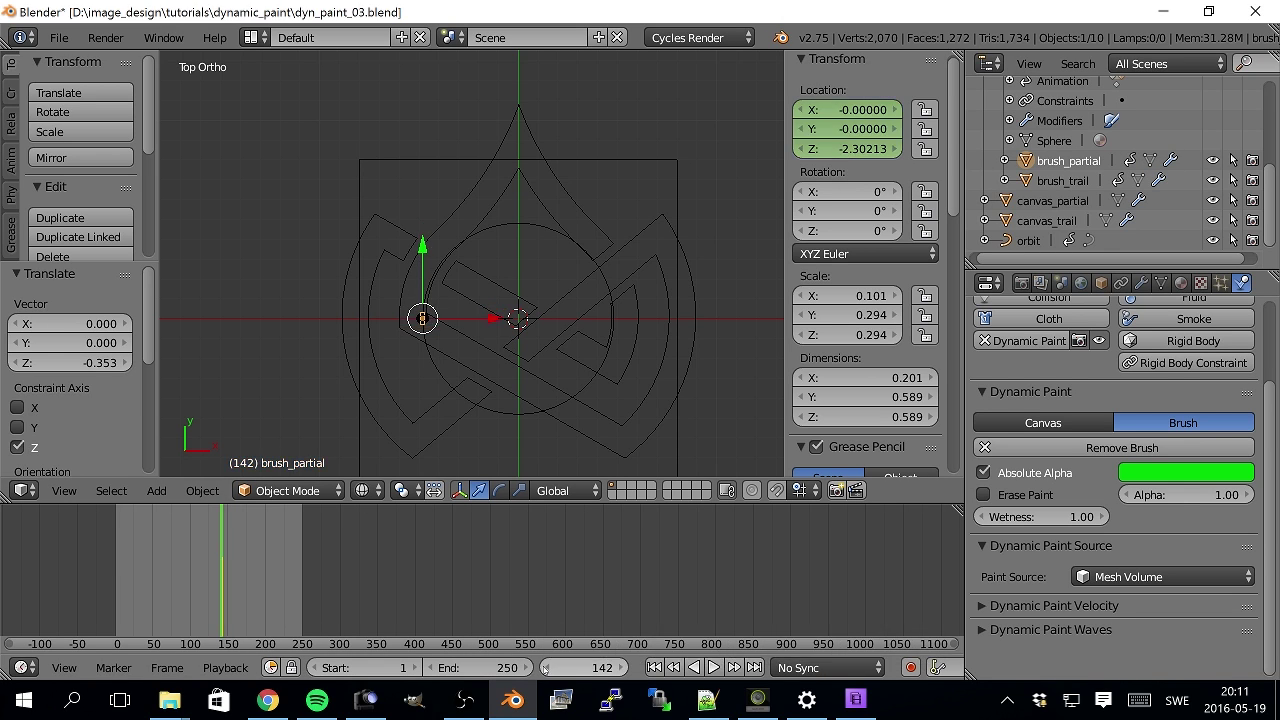
middle_drag(474, 381, 594, 276)
middle_drag(524, 323, 535, 347)
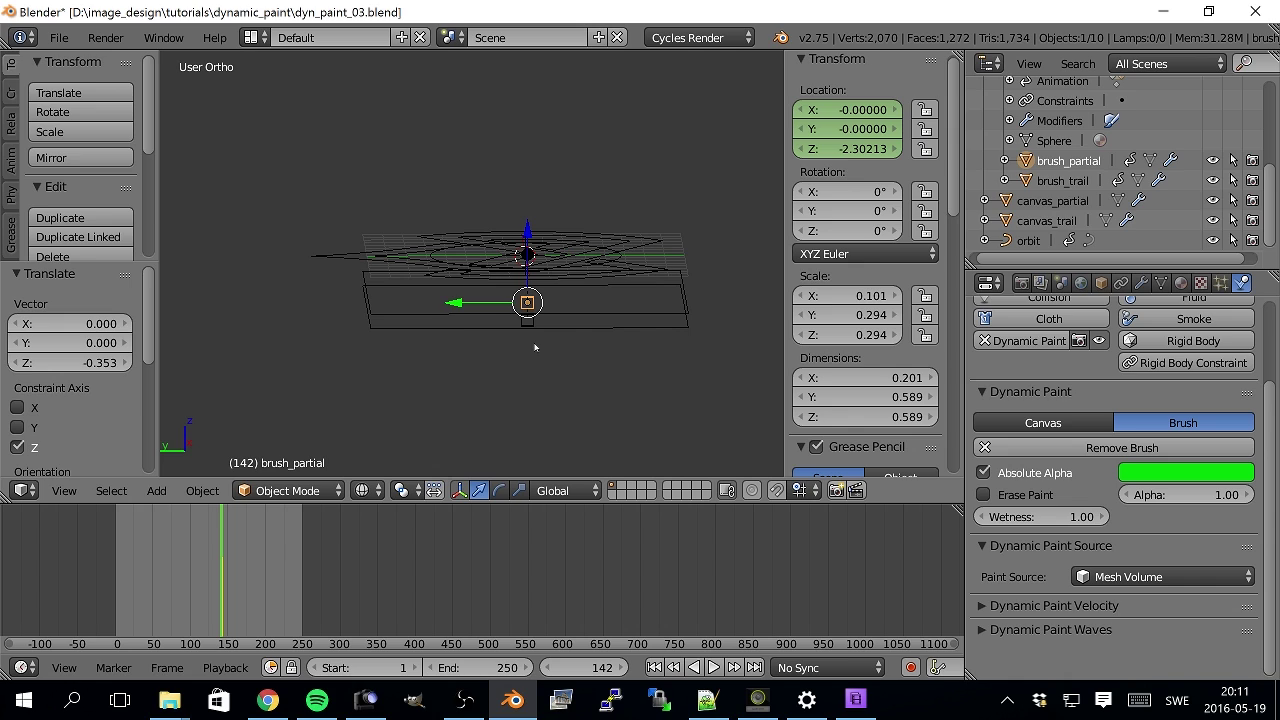
key(KP_3)
drag(416, 249, 416, 246)
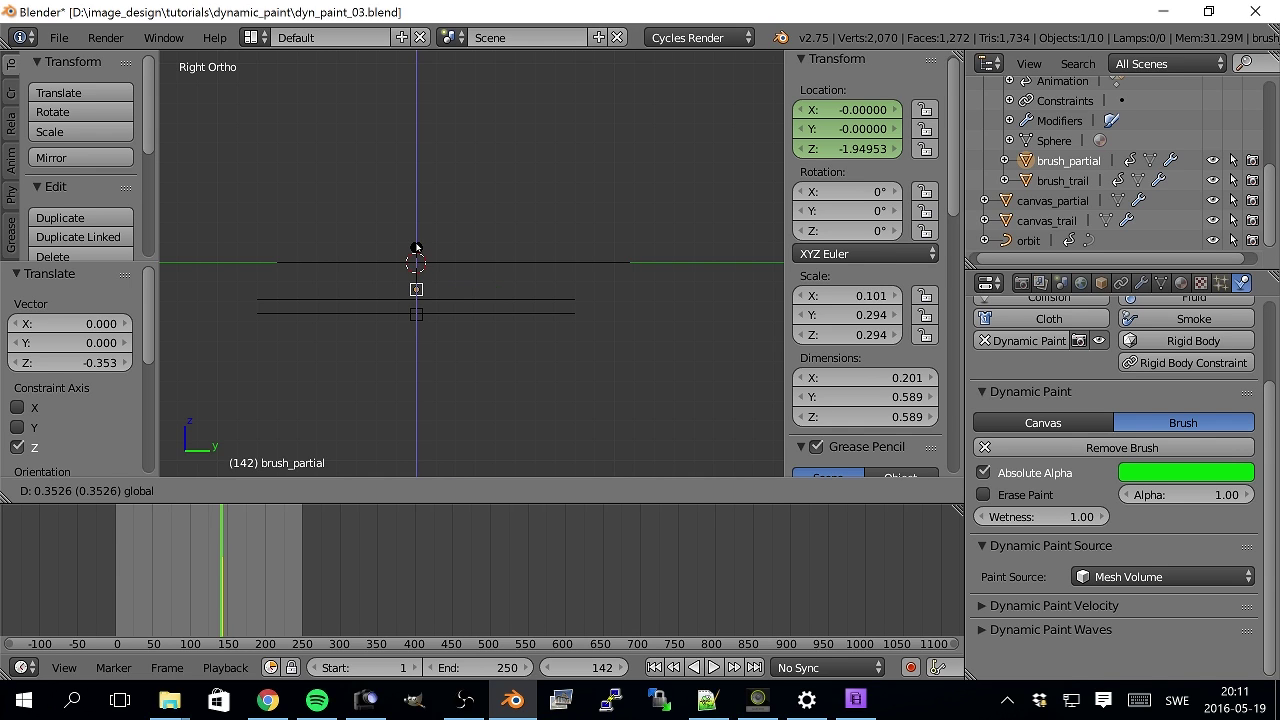
drag(416, 247, 416, 247)
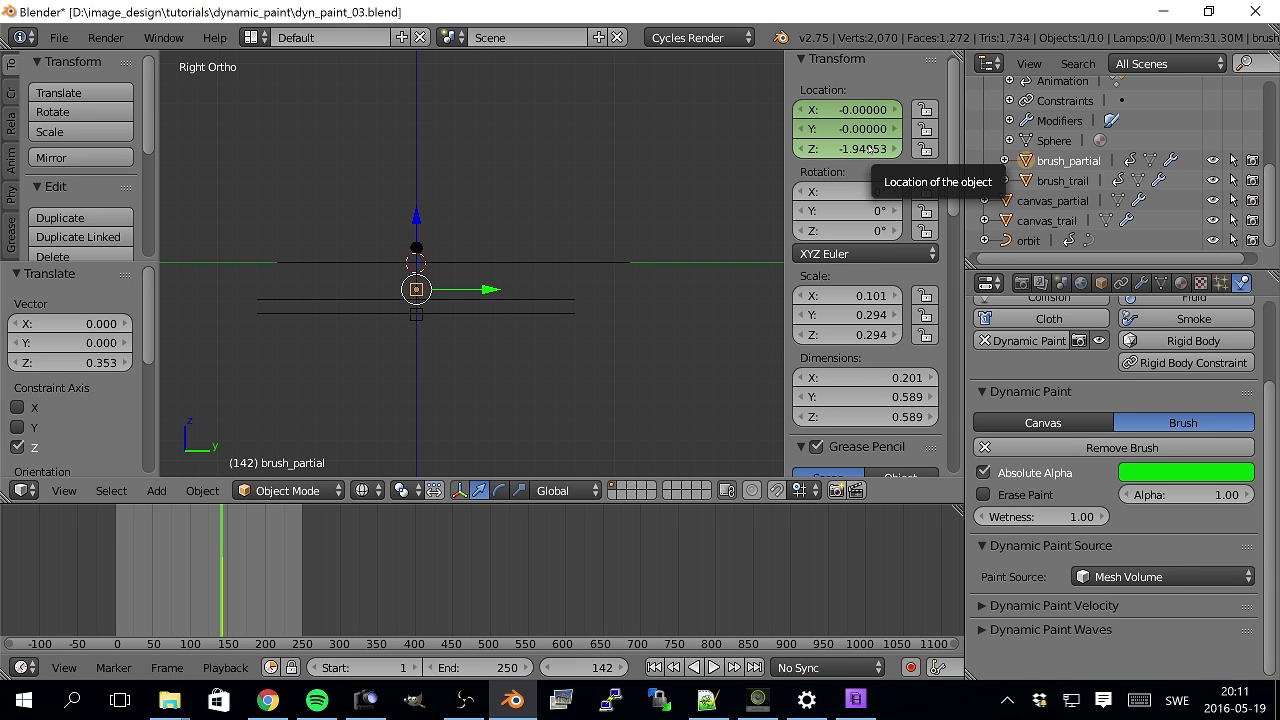
key(i)
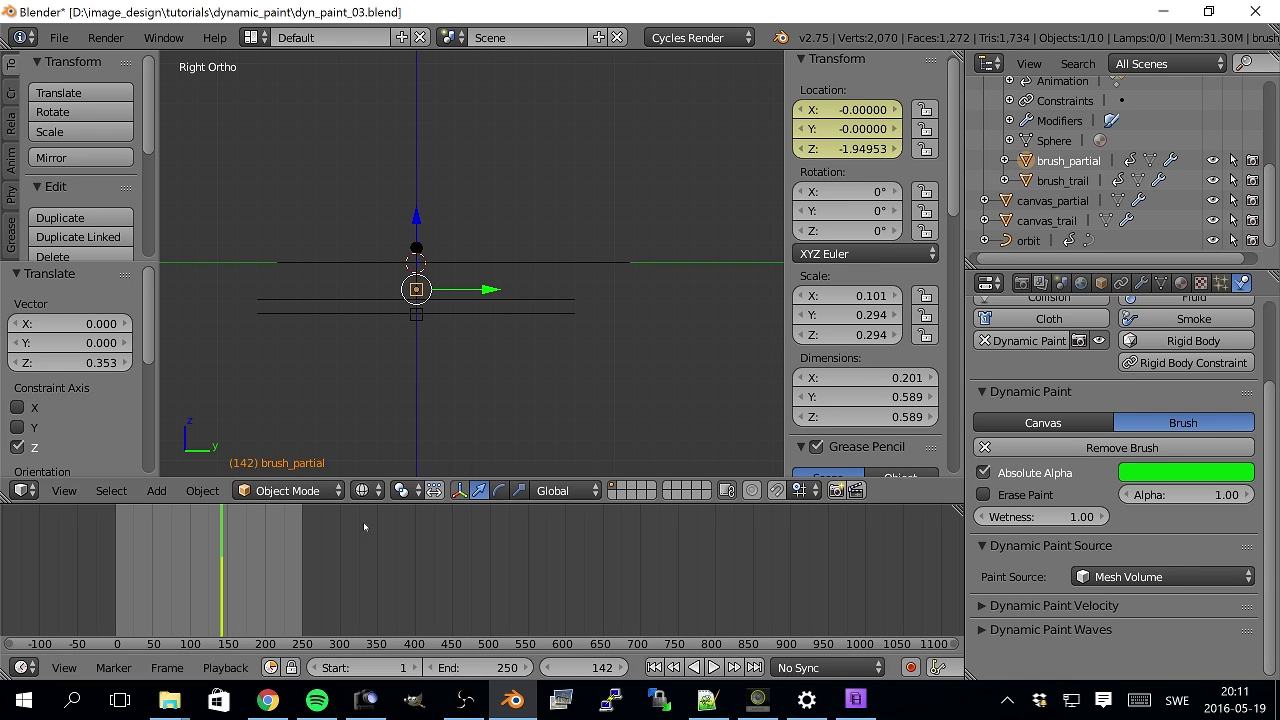
- Step through frames 141 to 143 to check brush_partial's height change between the keyframes
click(223, 553)
drag(223, 552, 224, 553)
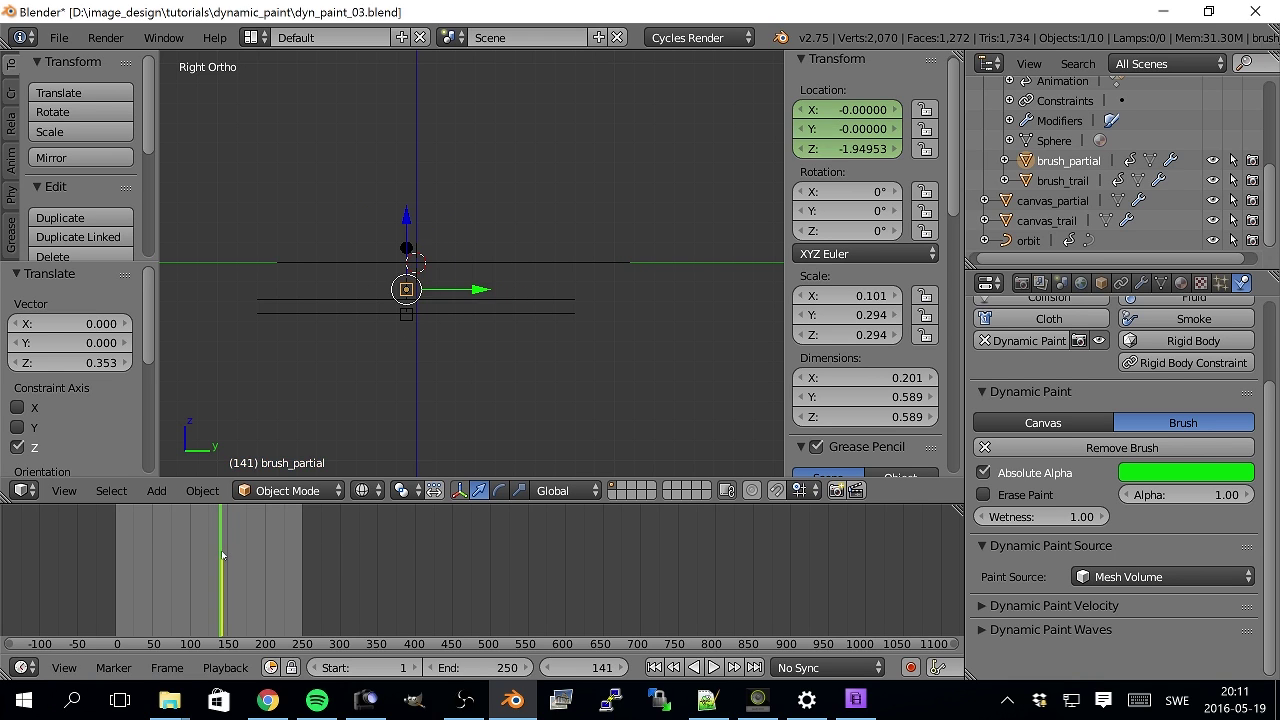
click(222, 551)
click(546, 667)
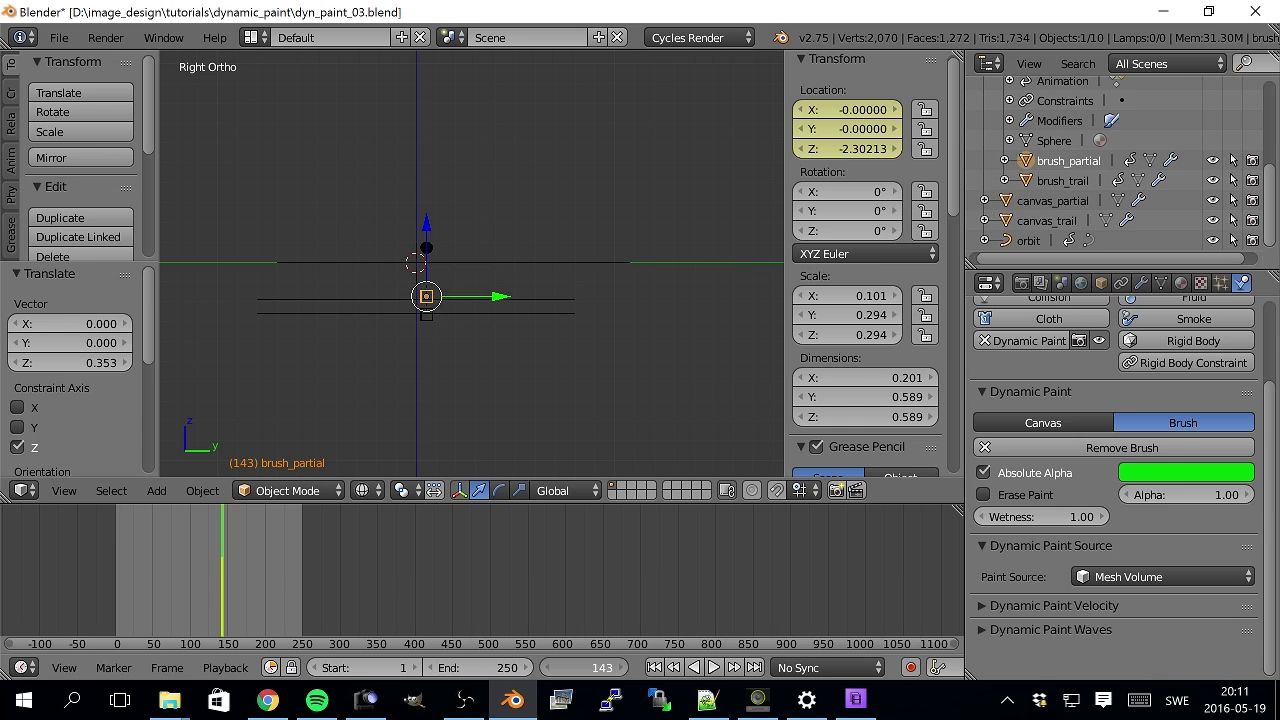
click(617, 670)
click(547, 668)
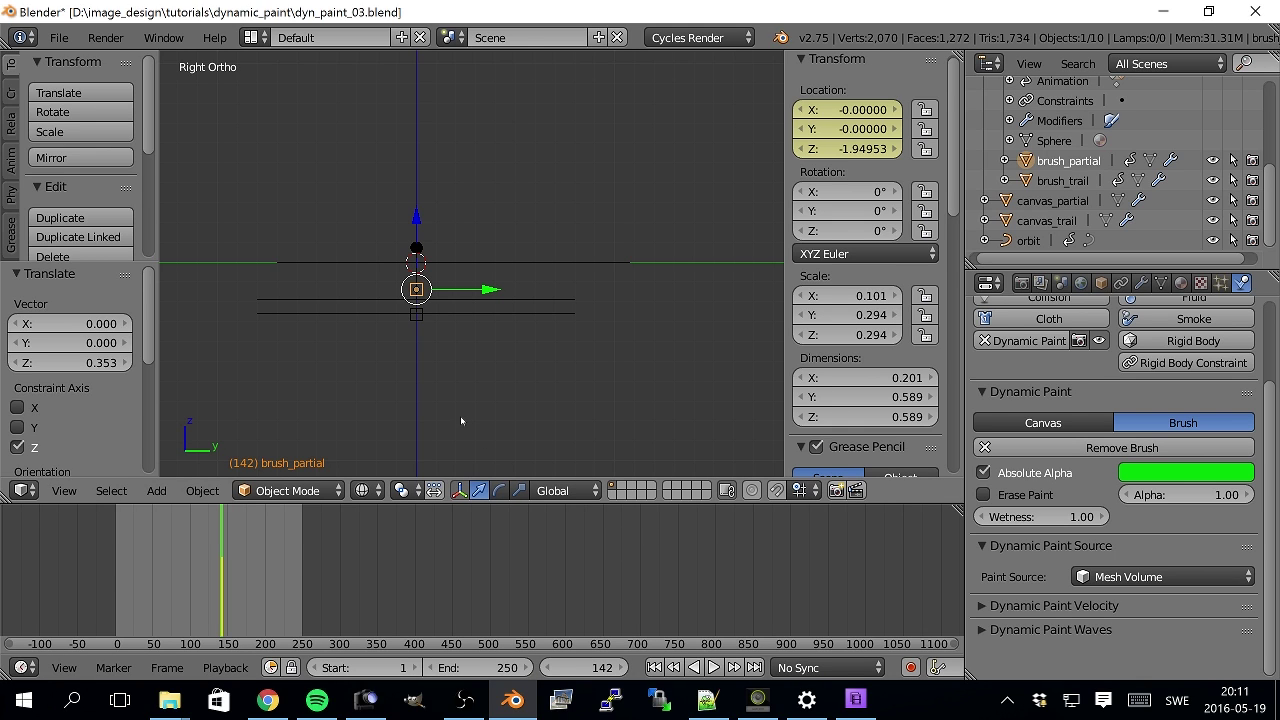
- Advance to frame 150 in the top view and keyframe brush_partial's location at its painting height
key(KP_7)
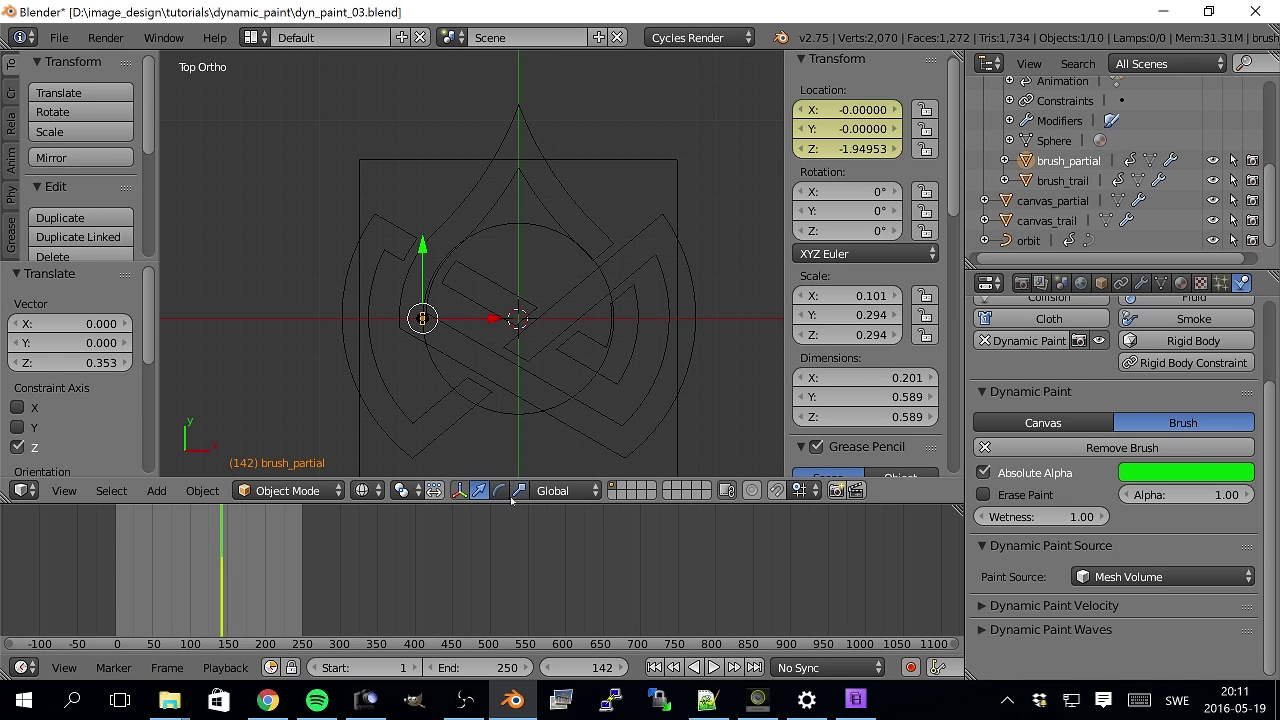
click(622, 668)
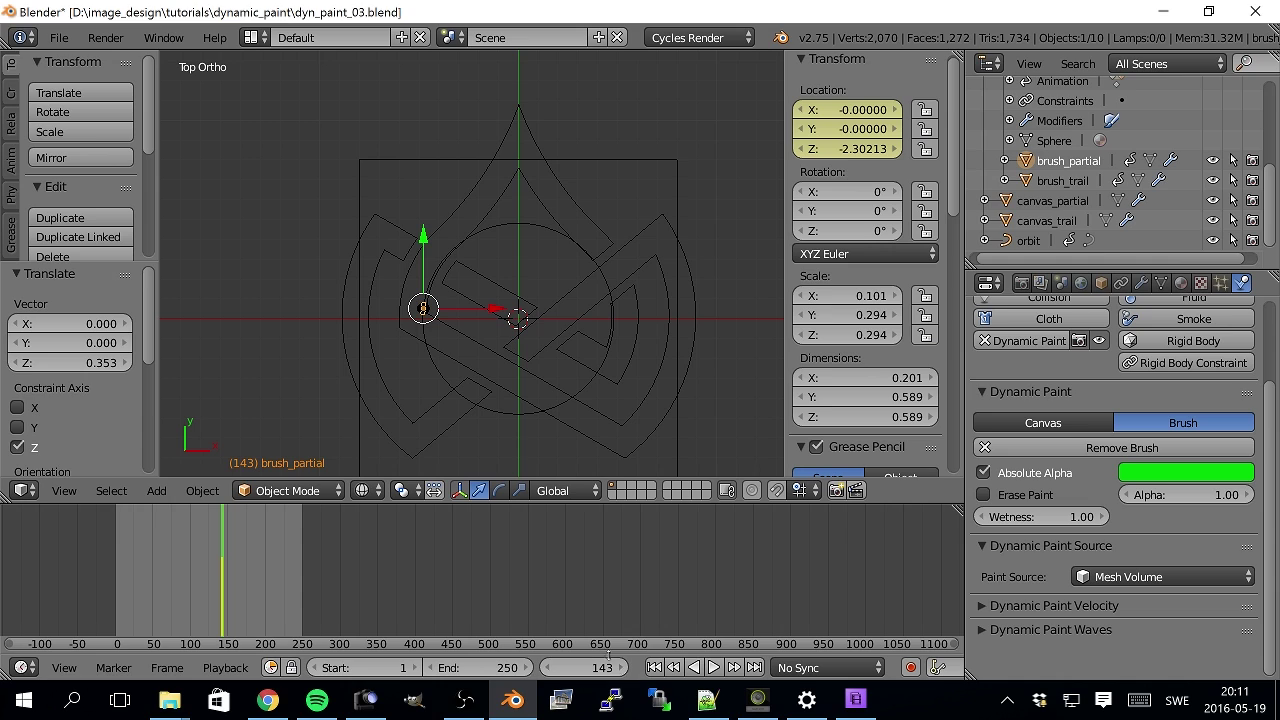
click(622, 668)
click(622, 668)
click(622, 668)
click(622, 668)
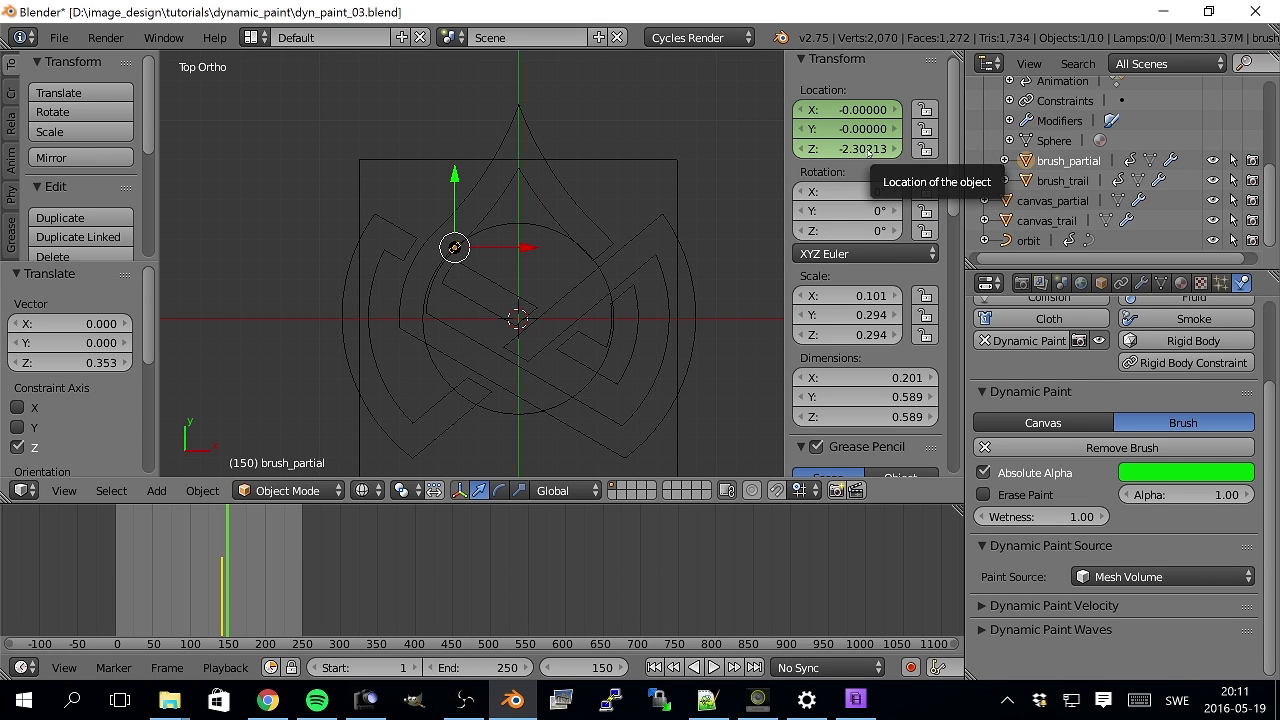
key(i)
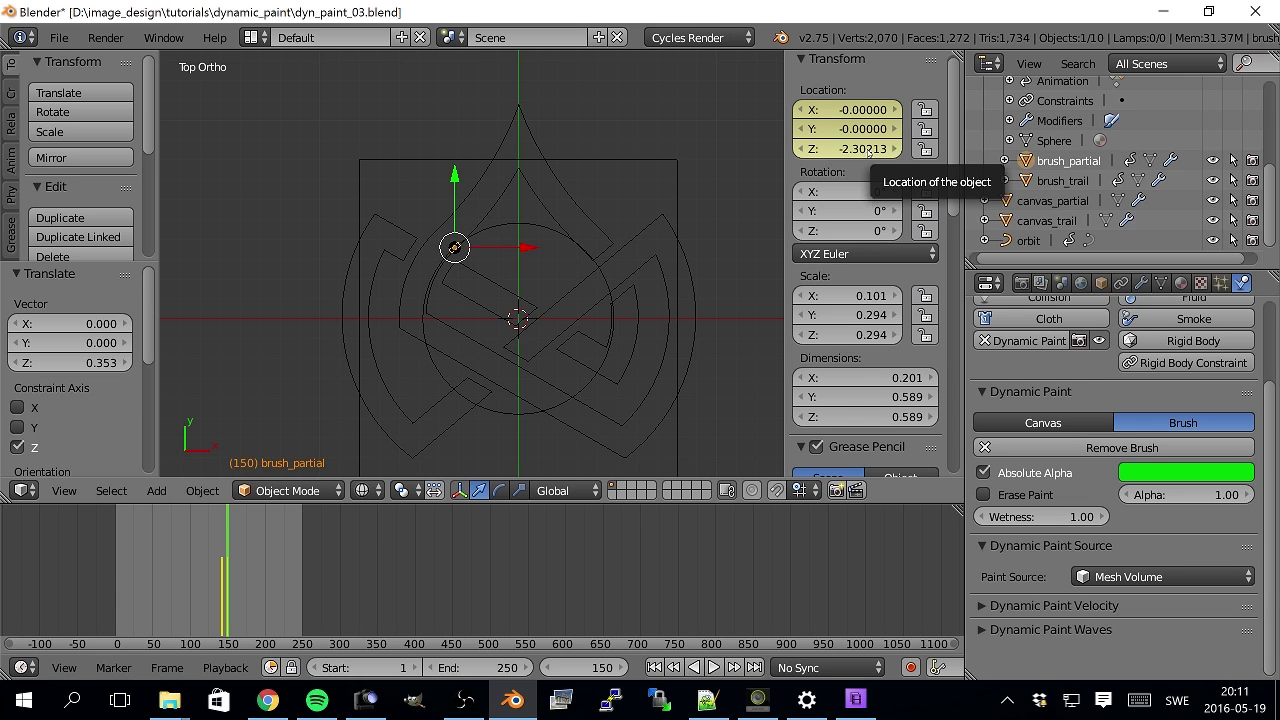
- At frame 151, raise brush_partial along Z to -1.94953 and insert a single keyframe on its Z location
click(621, 668)
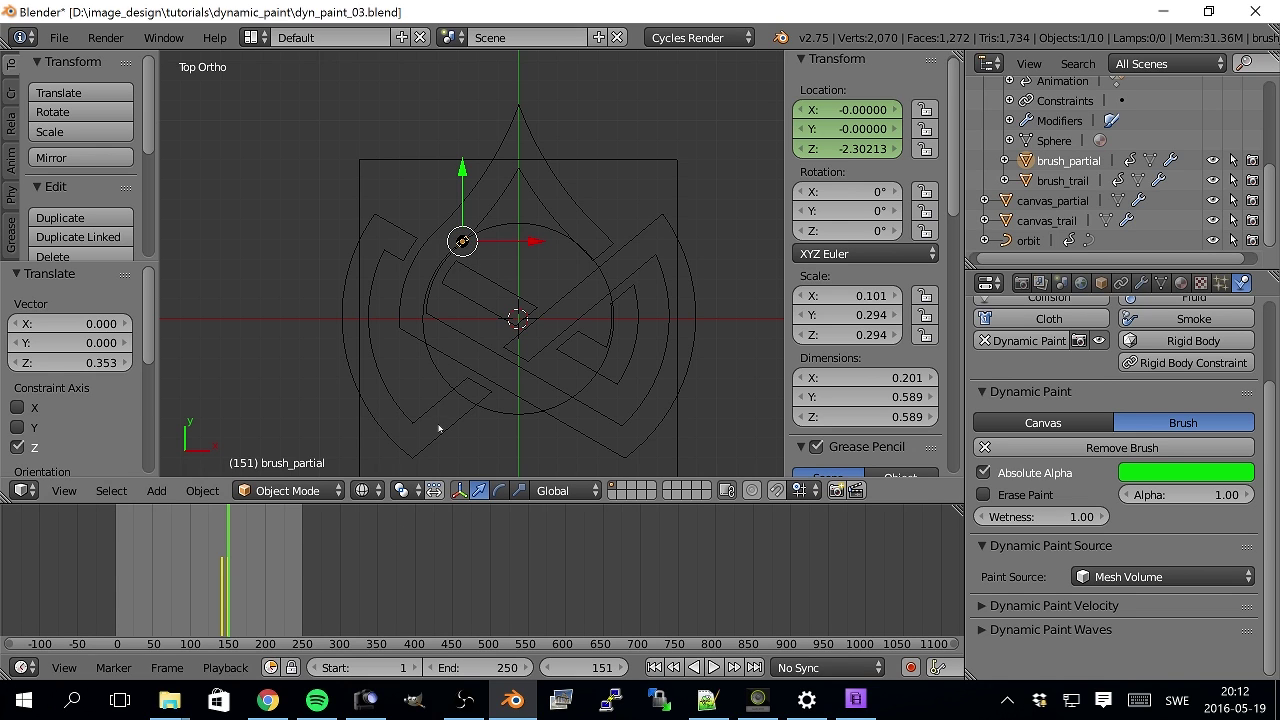
key(KP_3)
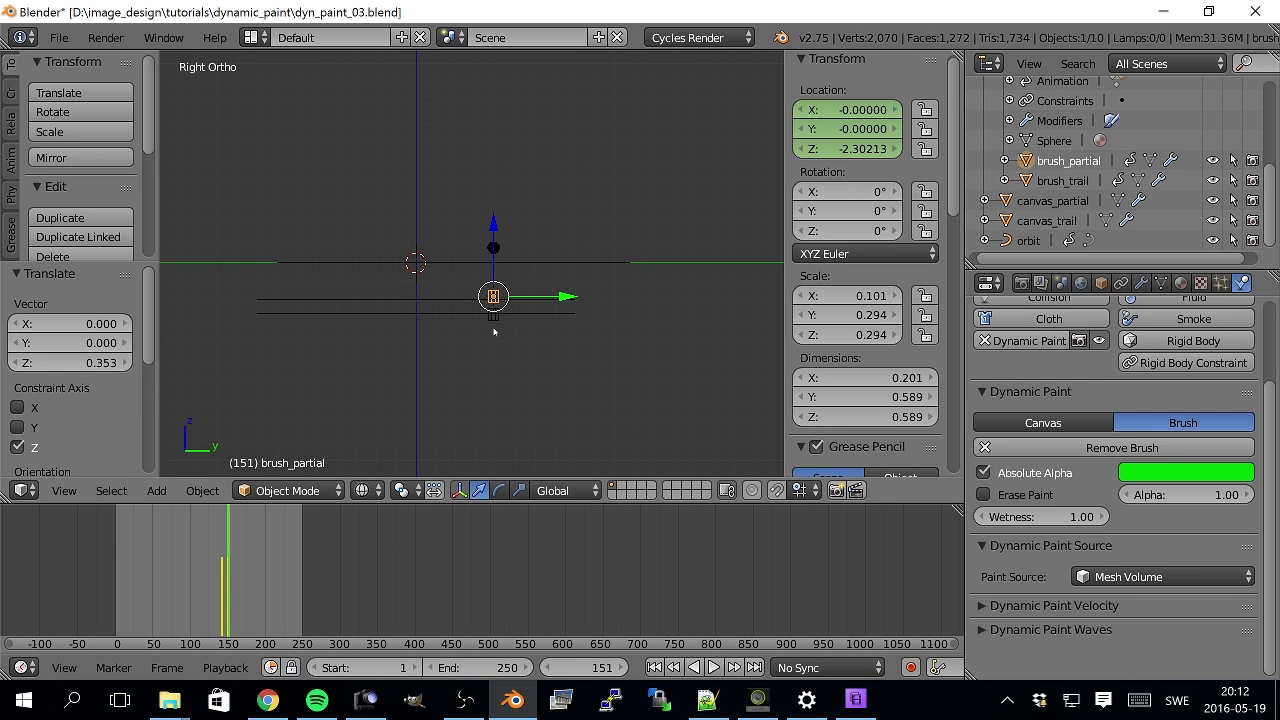
key(g)
key(z)
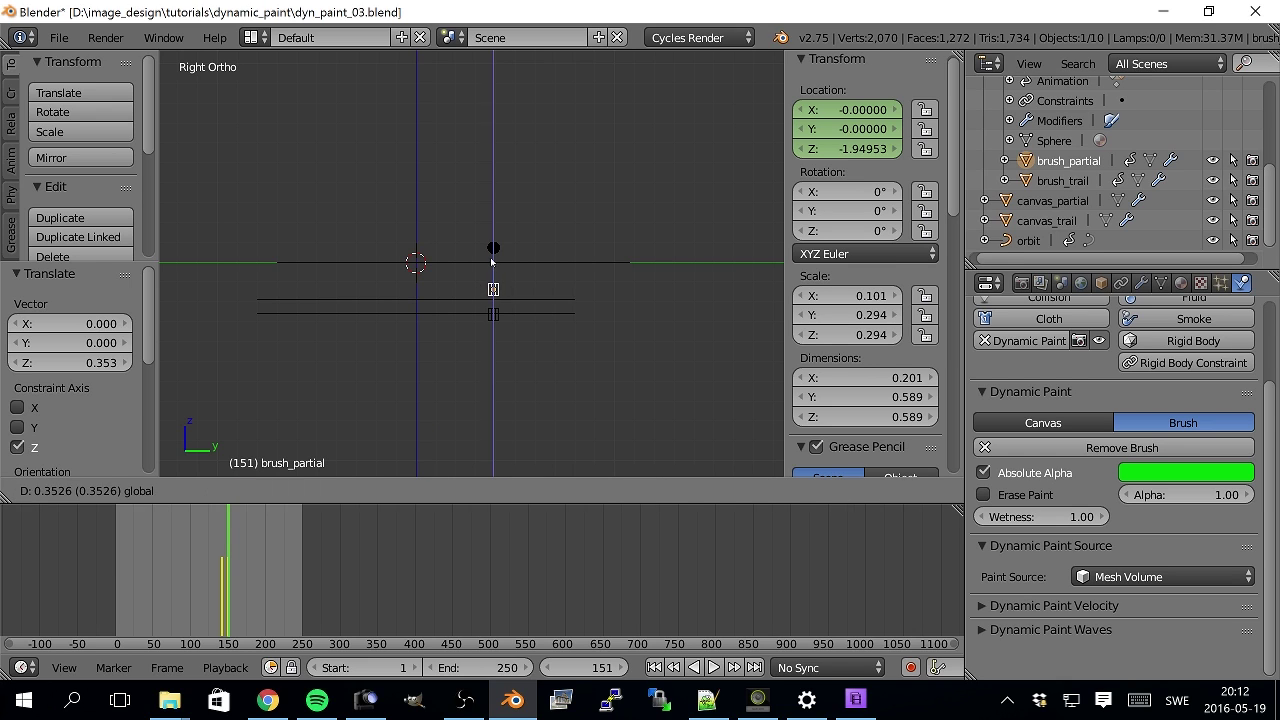
click(491, 262)
right_click(866, 151)
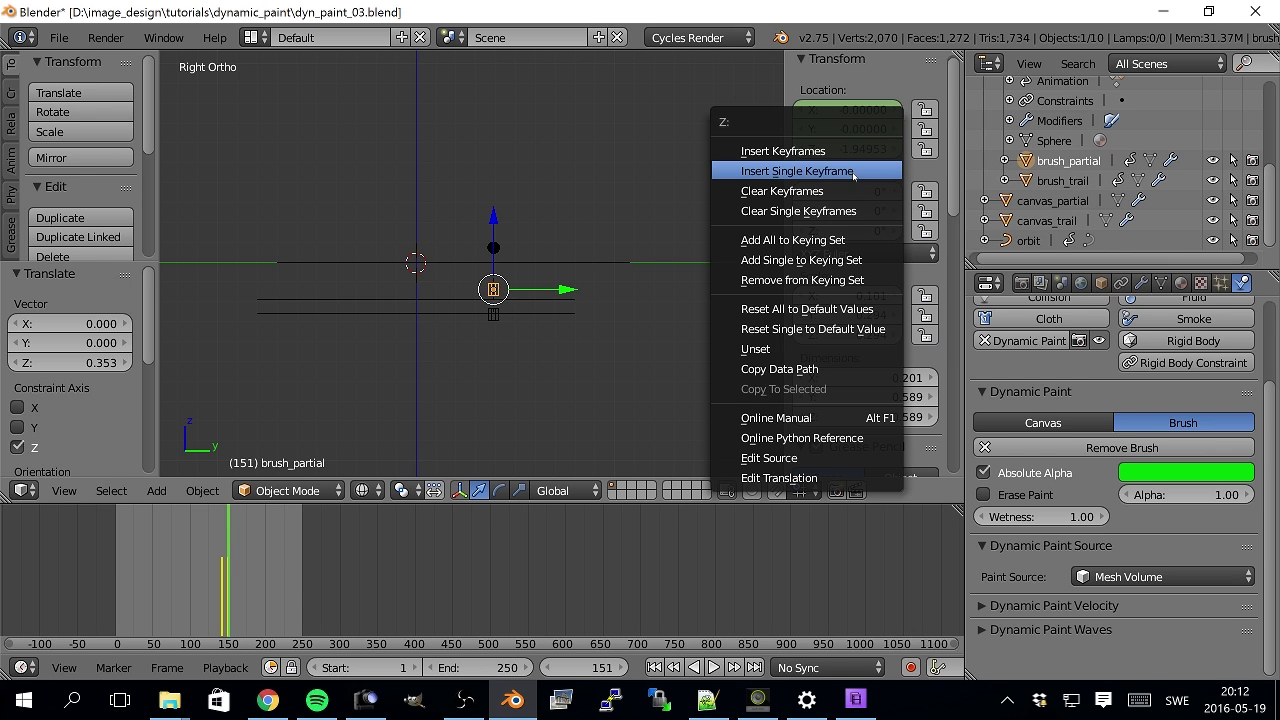
click(856, 172)
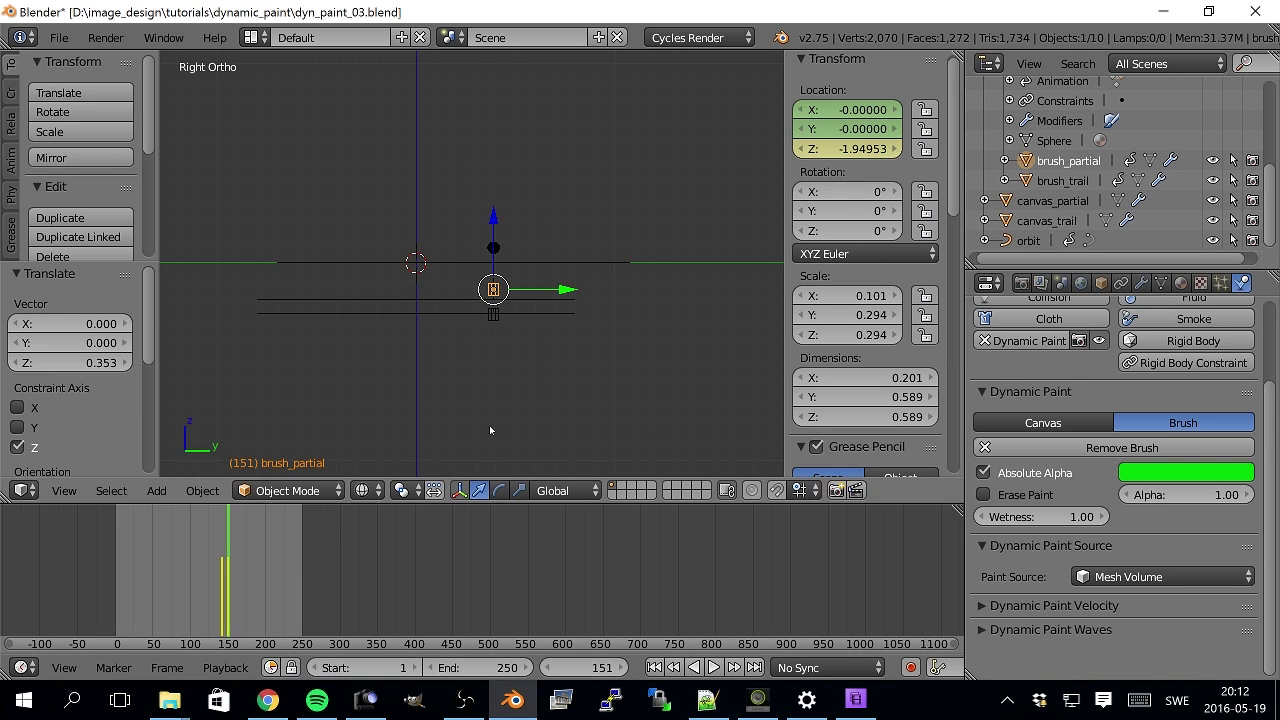
- Go to frame 164 in the top view with brush_partial lowered to a keyframed Z location of -2.35250
key(KP_7)
click(238, 545)
key(Right)
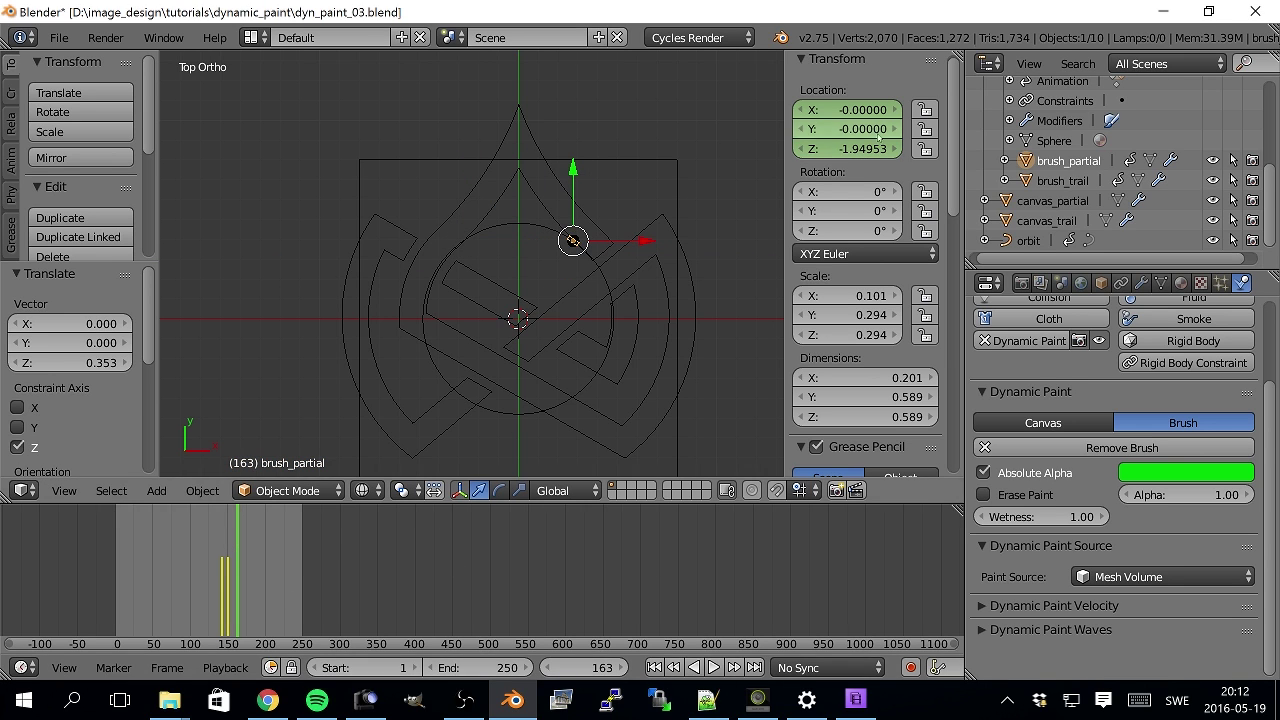
key(KP_3)
key(KP_7)
key(Right)
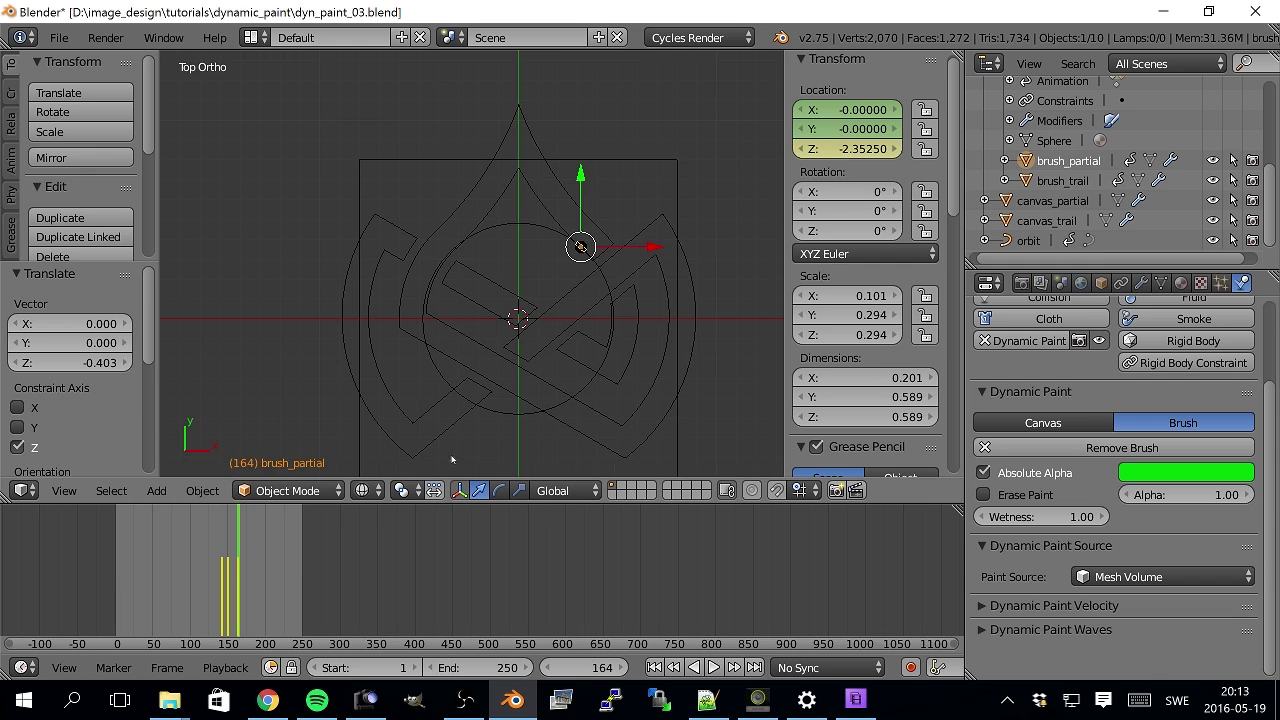
- Raise brush_partial to a Z location of -1.99990 past frame 165 and advance to frame 171
key(KP_3)
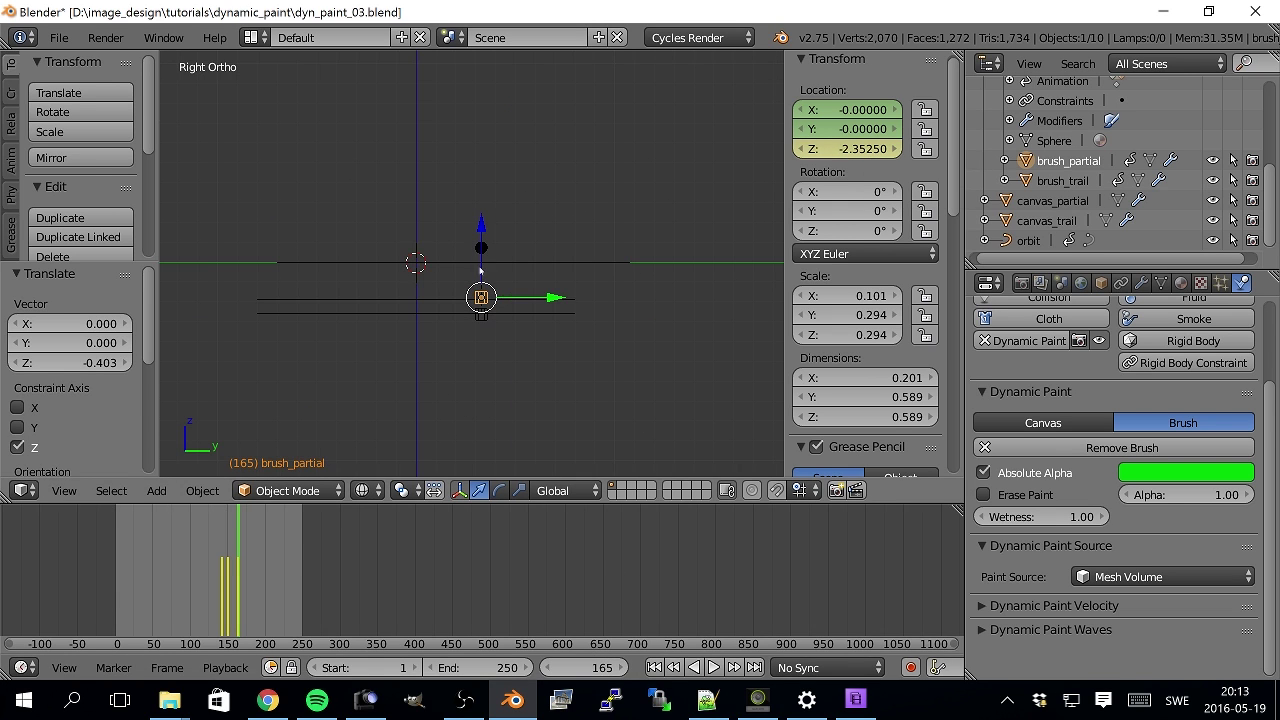
key(Right)
key(KP_7)
key(Right)
key(Right)
key(Right)
key(Right)
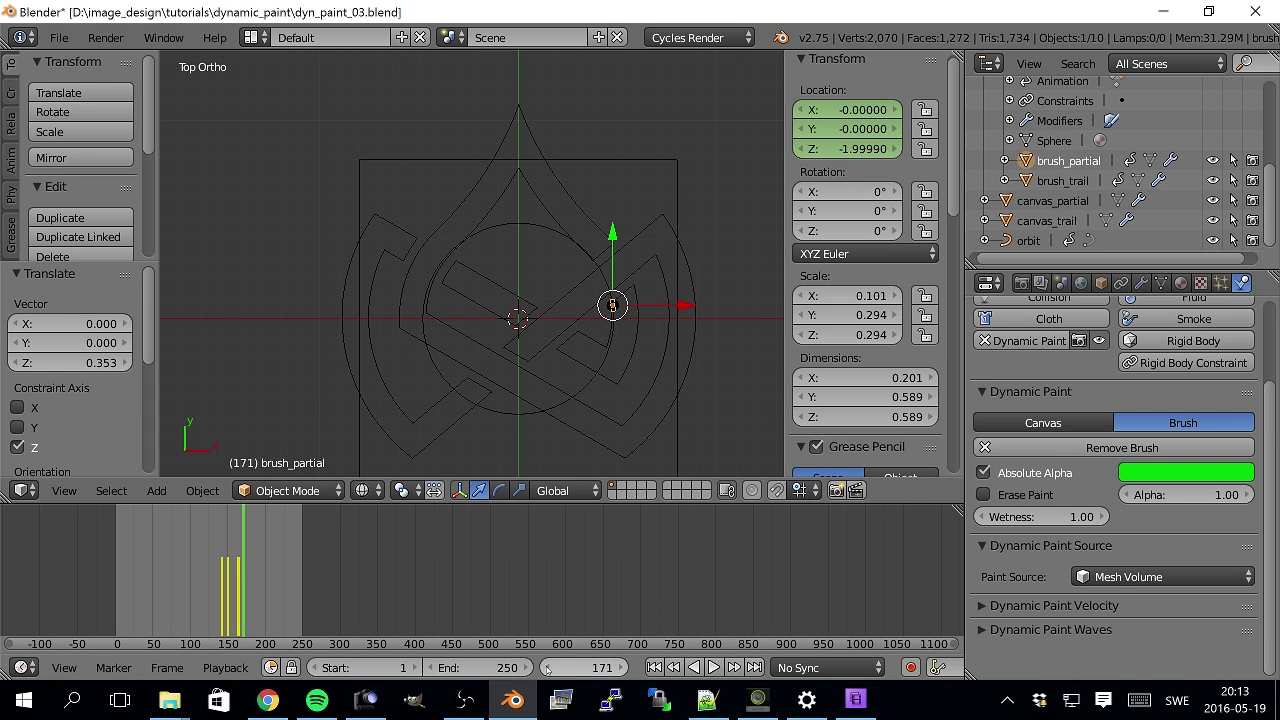
- Continue to frame 176 and raise brush_partial along Z to a keyframed location of -1.84878
key(Right)
key(KP_3)
key(Right)
key(Right)
key(KP_7)
key(Right)
key(Right)
key(Right)
key(g)
key(z)
key(Return)
key(KP_3)
middle_drag(620, 330, 586, 414)
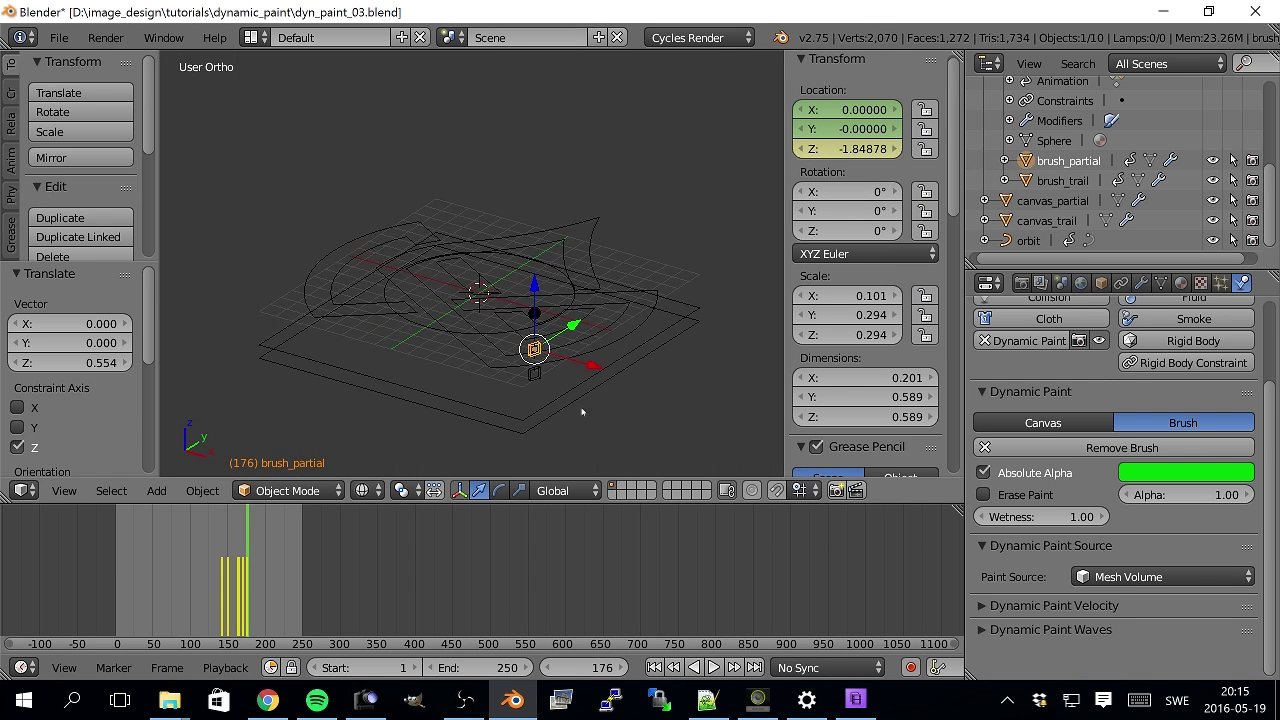
- Open canvas_partial's material nodes and preview its painted strokes at frame 248 in a rendered top view
mouse_move(243, 538)
mouse_down()
mouse_move(214, 538)
mouse_move(272, 525)
mouse_move(230, 519)
mouse_move(271, 515)
mouse_move(211, 516)
mouse_up()
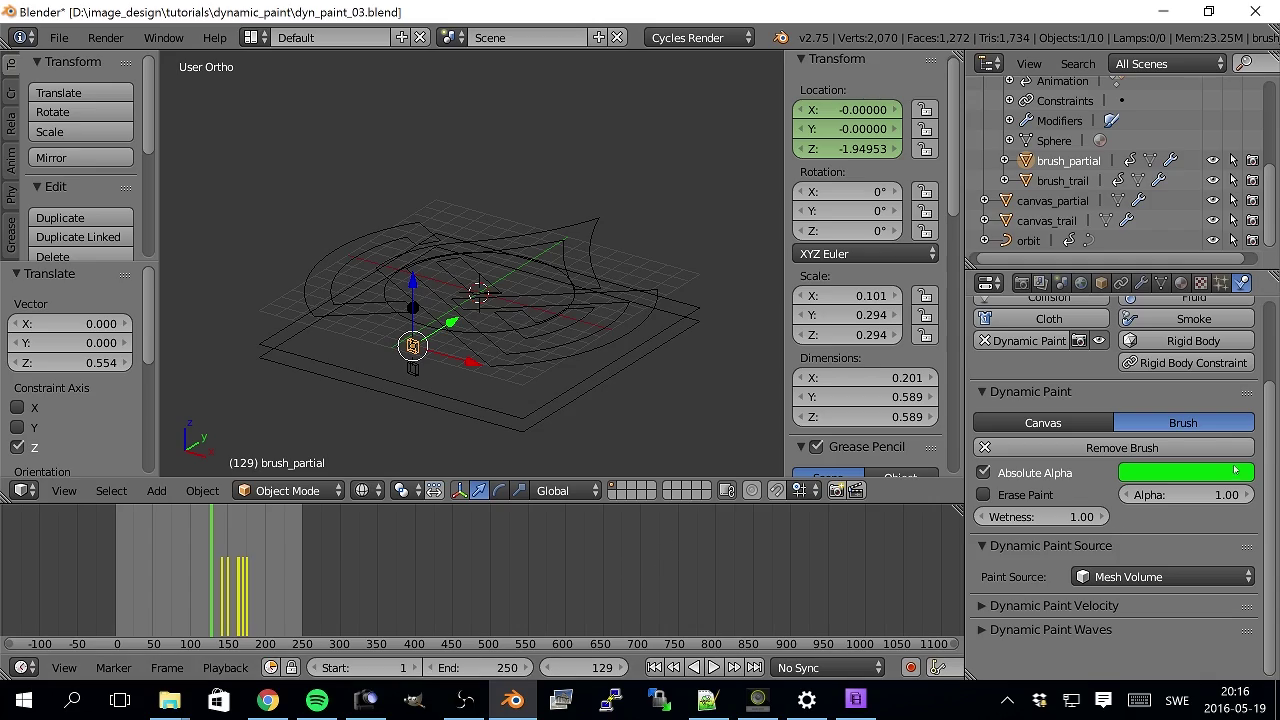
scroll(1200, 410, up, 5)
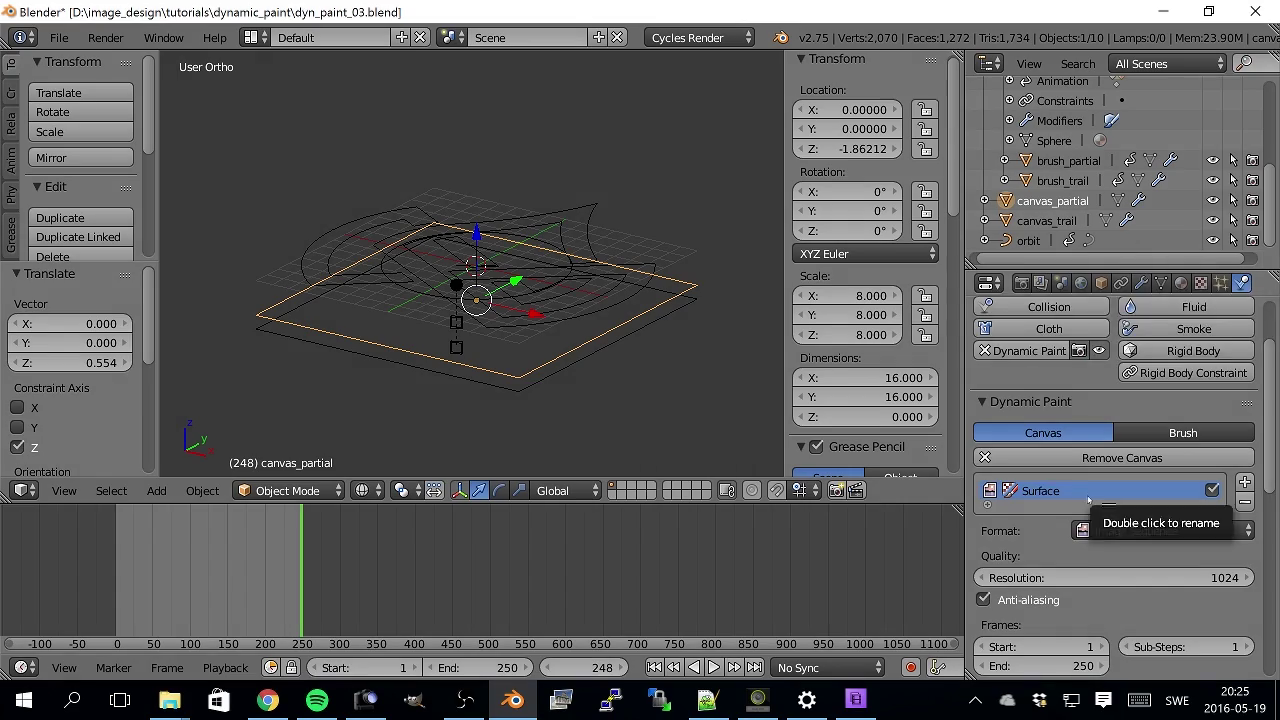
click(1181, 283)
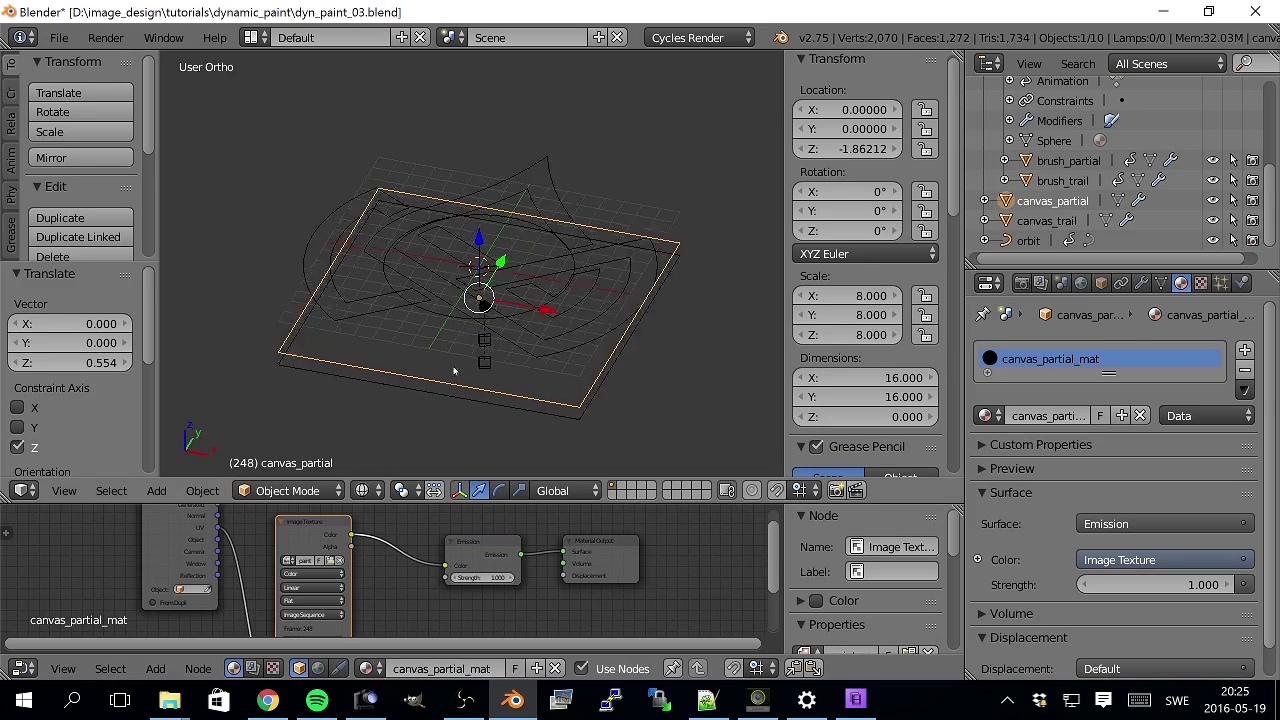
key(KP_7)
key(shift+z)
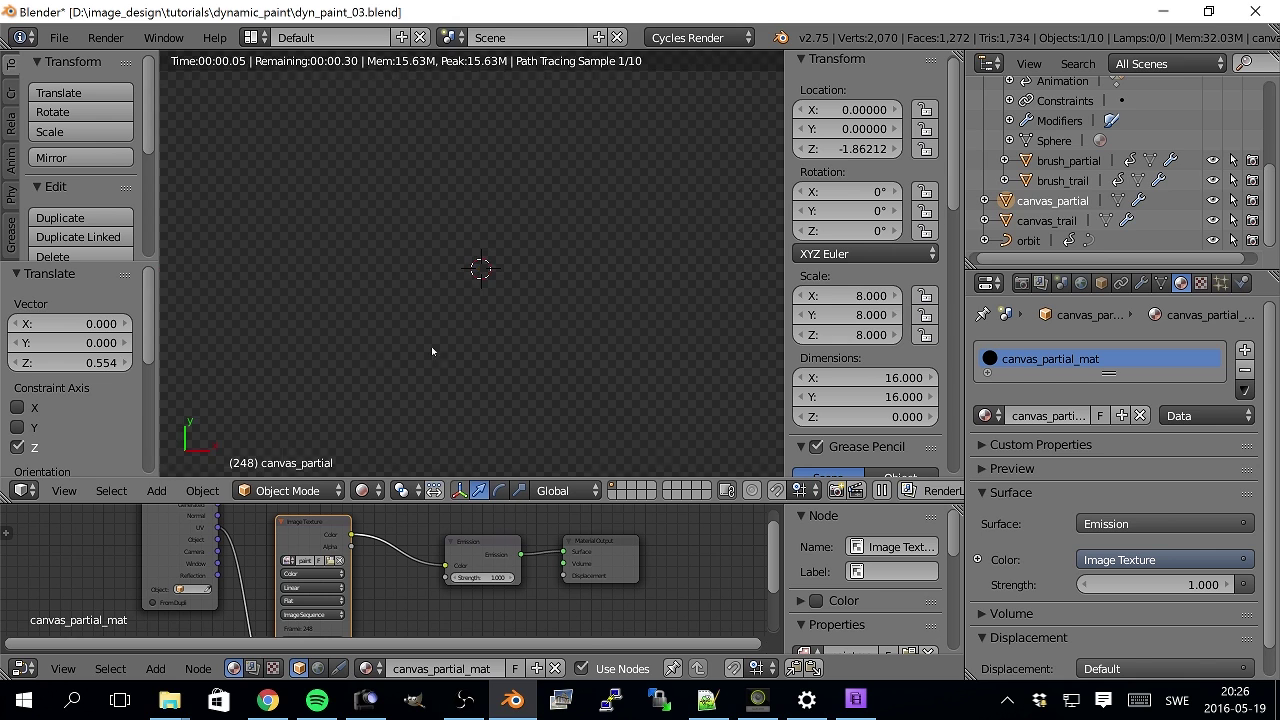
scroll(1120, 165, up, 5)
drag(1213, 148, 1213, 208)
scroll(465, 588, down, 1)
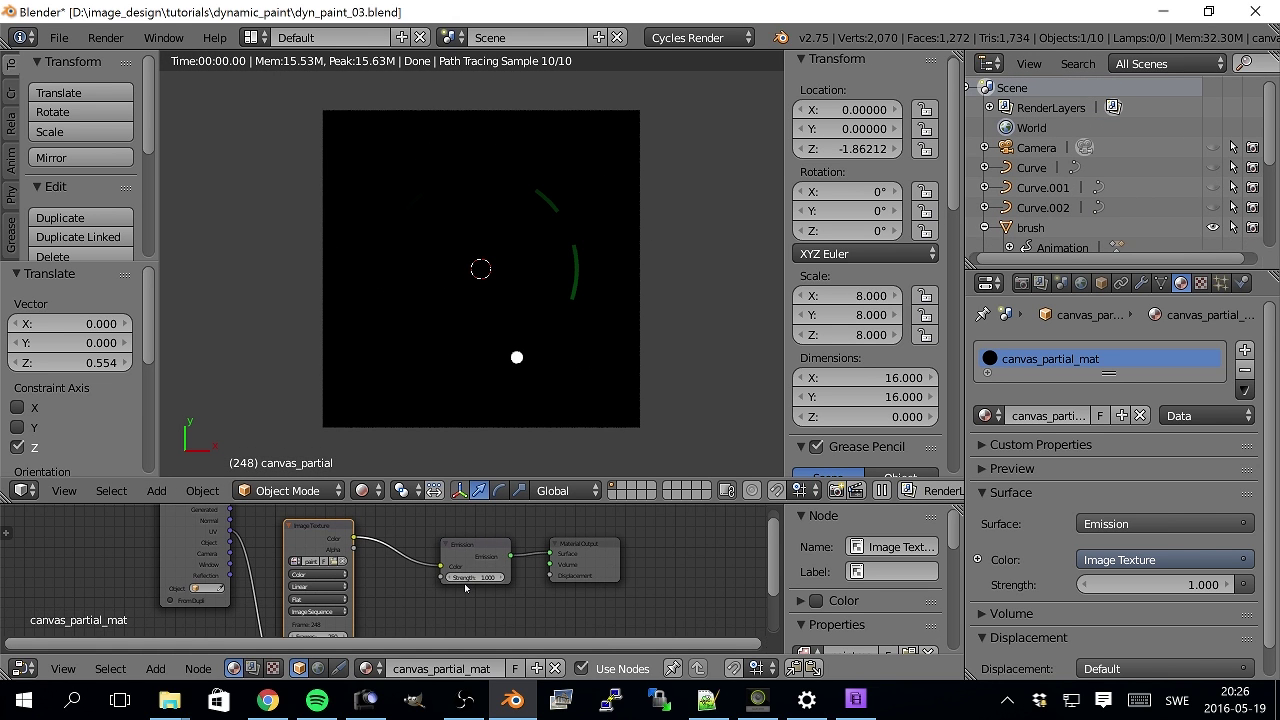
scroll(465, 588, down, 3)
key(shift+z)
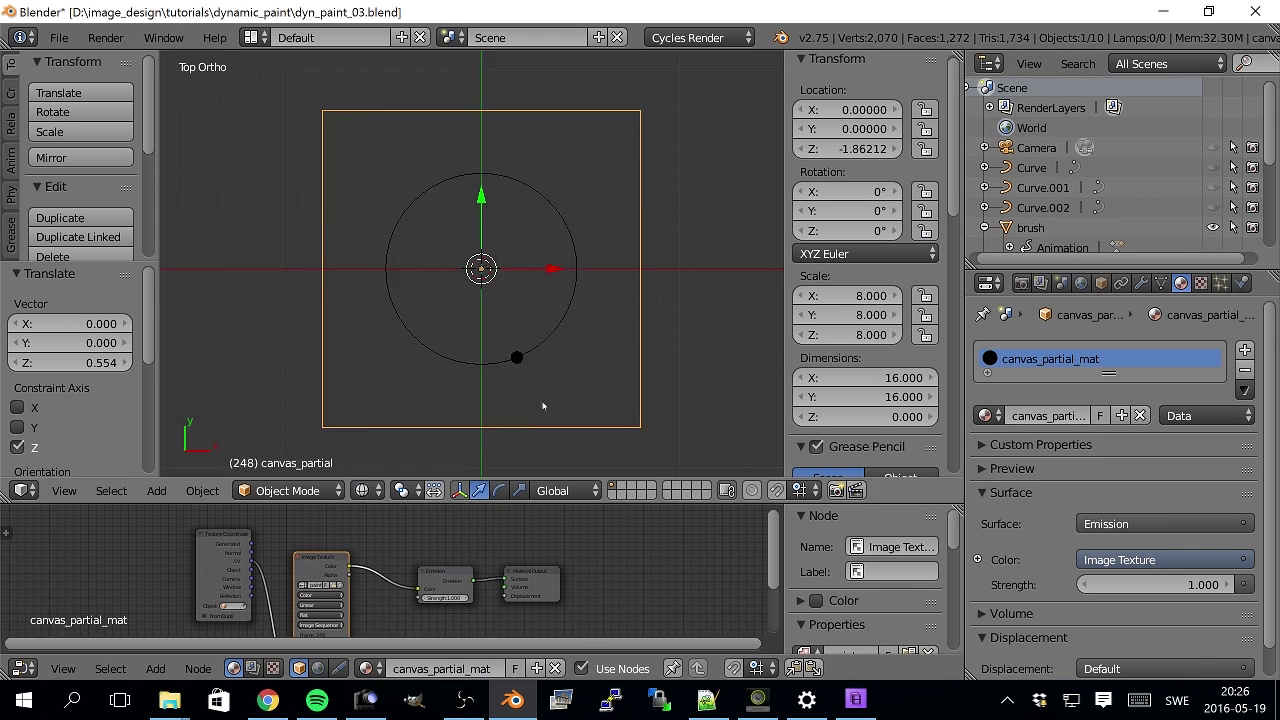
- Add a Transparent BSDF and a Mix Shader node to canvas_partial_mat
middle_drag(543, 405, 540, 440)
scroll(360, 560, down, 1)
key(shift+a)
mouse_move(360, 540)
mouse_move(330, 516)
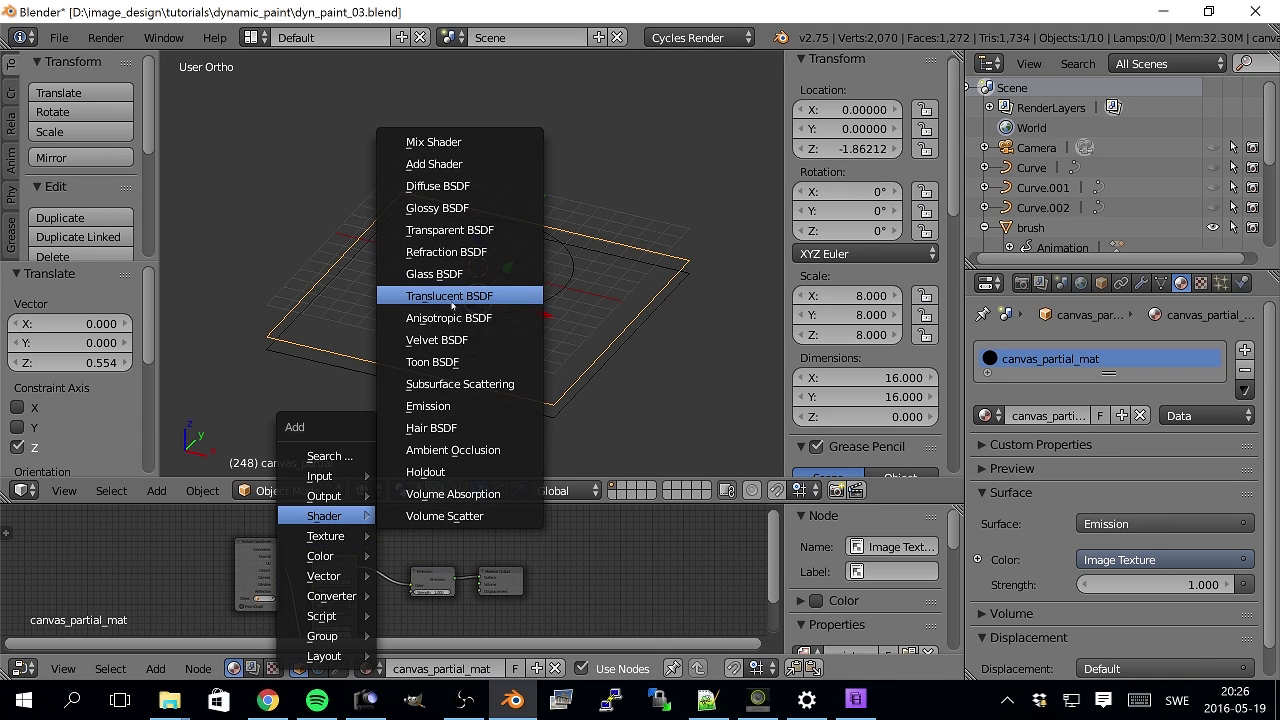
click(430, 297)
click(371, 525)
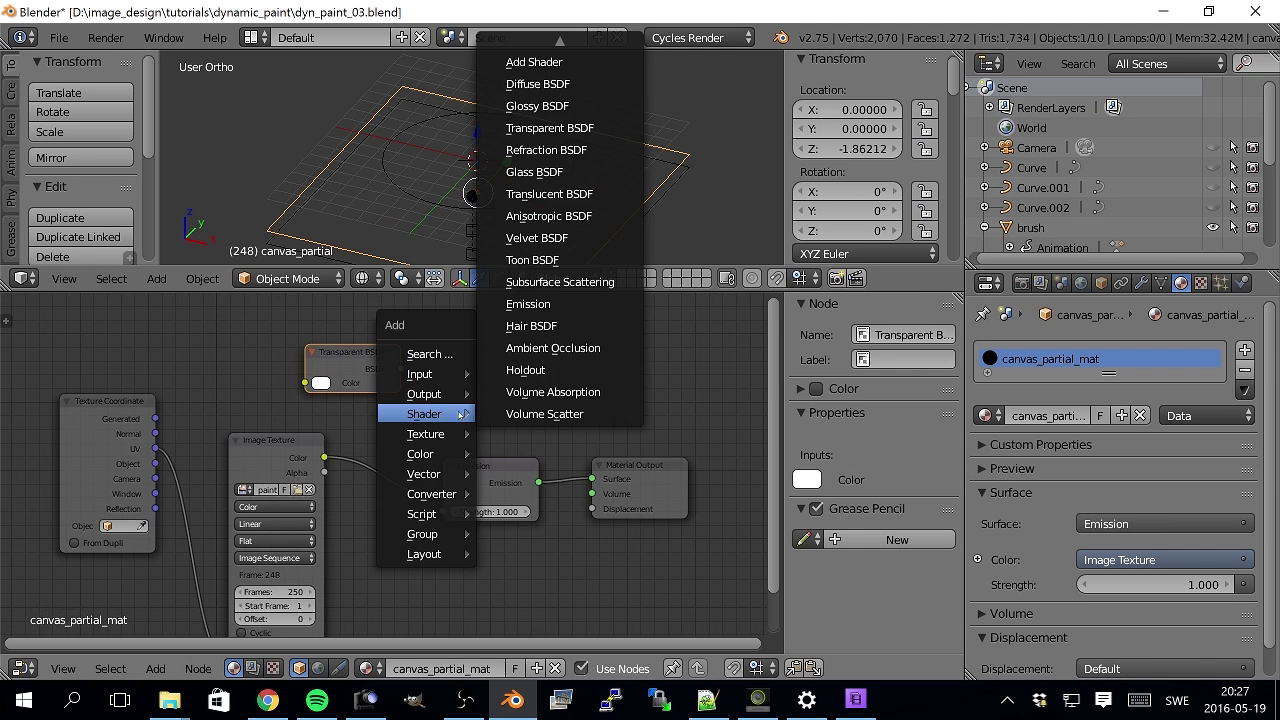
click(532, 50)
click(505, 328)
- Mix the Transparent BSDF with the Emission using the image texture's alpha as factor, feed the material output, and preview the render
drag(401, 369, 504, 379)
drag(508, 466, 435, 474)
drag(634, 466, 691, 463)
drag(467, 490, 504, 394)
drag(599, 350, 649, 475)
drag(324, 472, 505, 364)
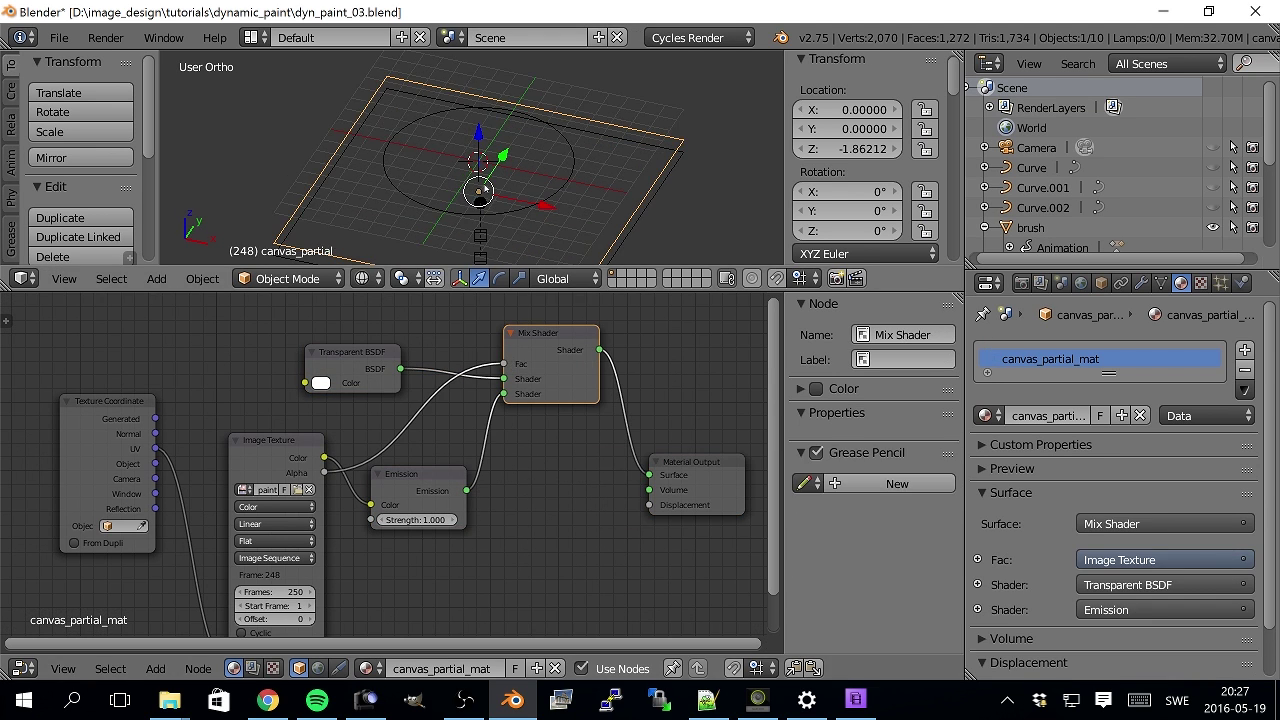
key(shift+z)
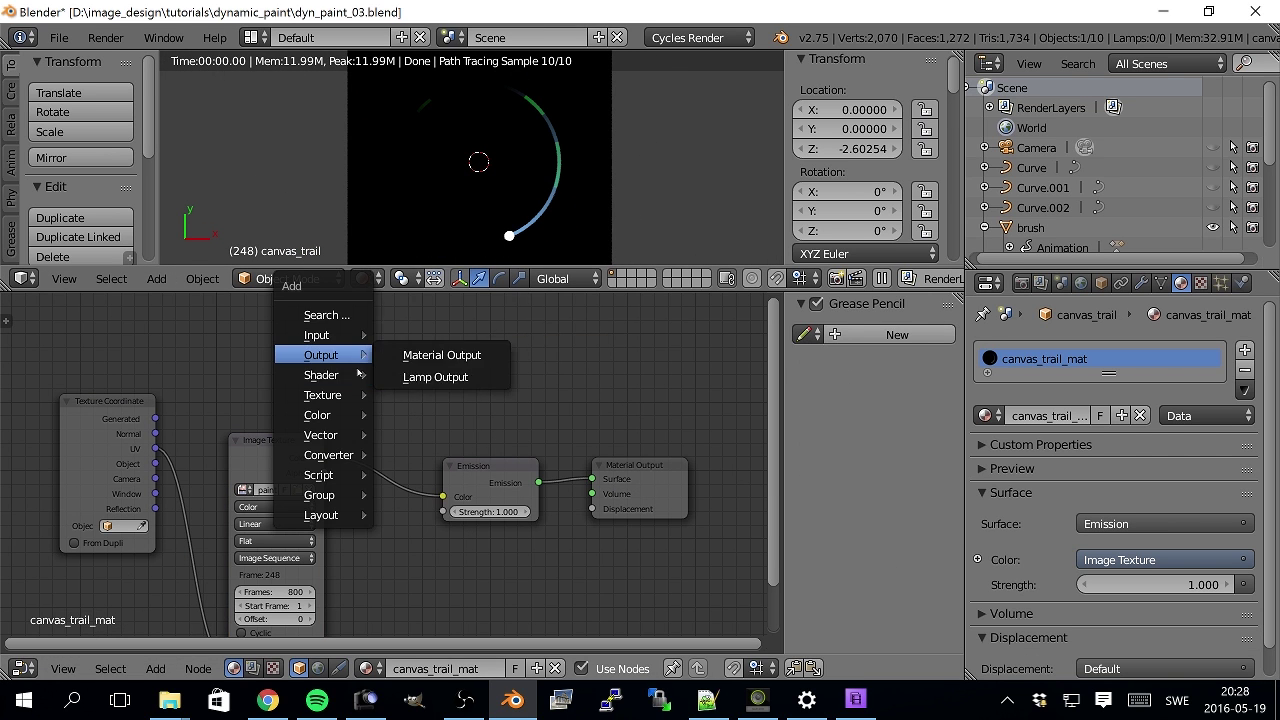
- In canvas_trail_mat, mix a Transparent BSDF with the Emission using the image texture's alpha as factor, feeding the material output
mouse_move(321, 375)
scroll(455, 105, down, 1)
scroll(455, 105, up, 1)
click(446, 138)
click(337, 358)
drag(563, 366, 592, 479)
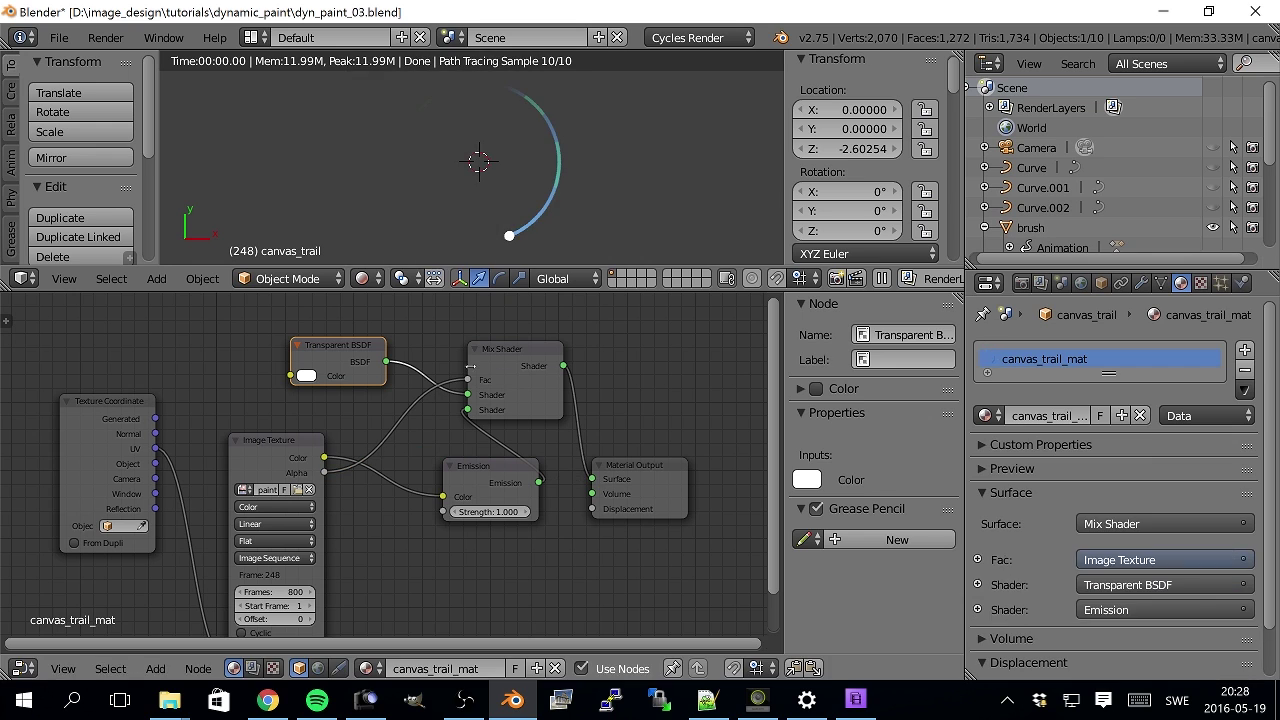
- Set the world colour to black and scrub through the animation to check the rendered trail
click(1080, 282)
click(1195, 483)
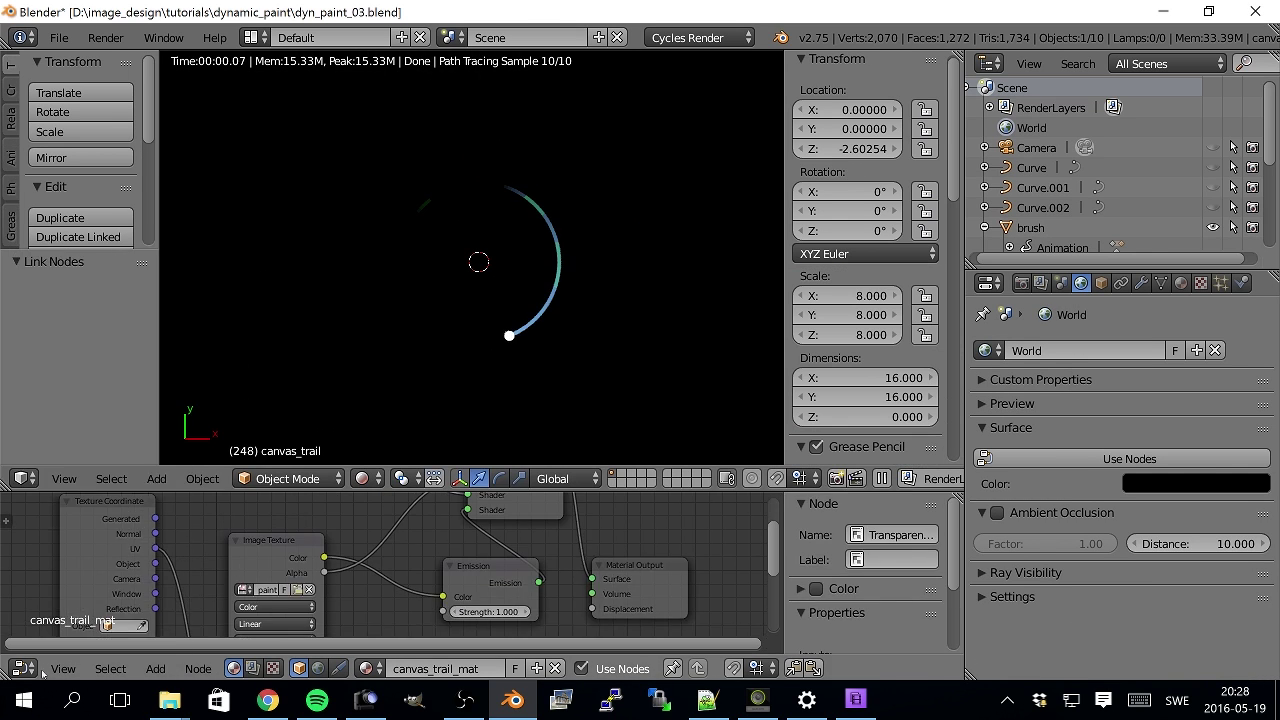
drag(150, 585, 183, 575)
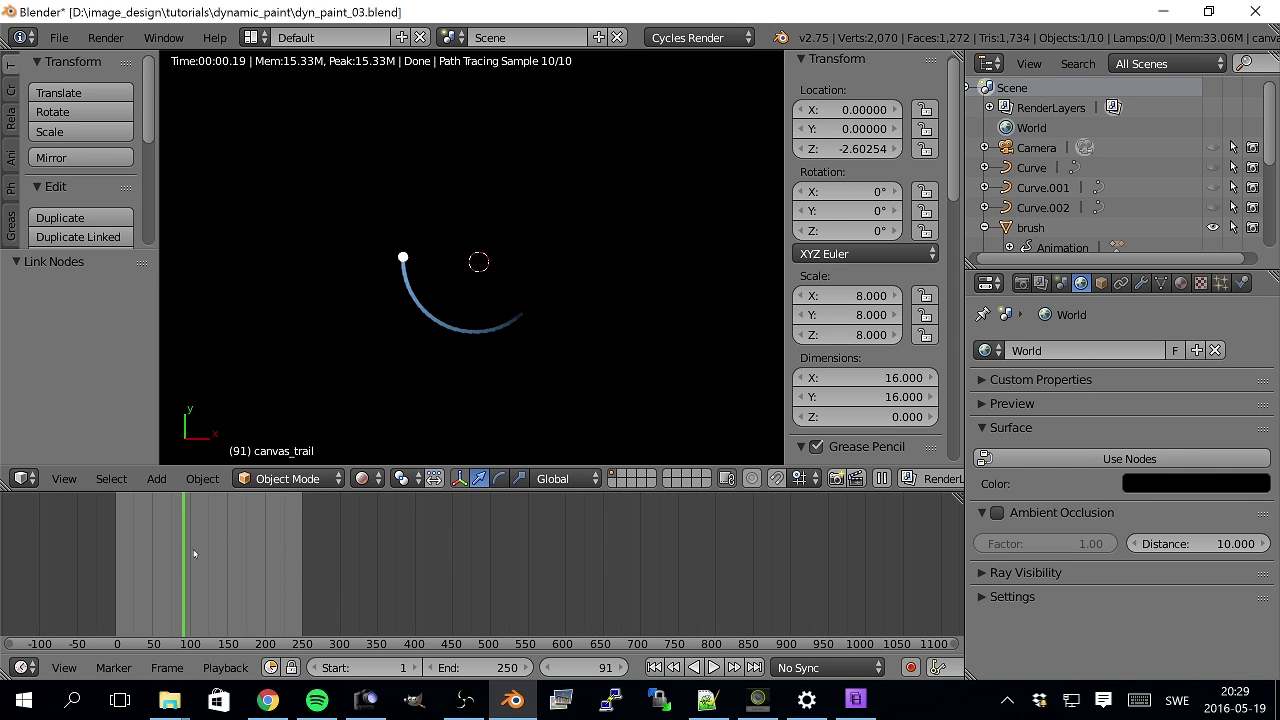
drag(184, 550, 298, 552)
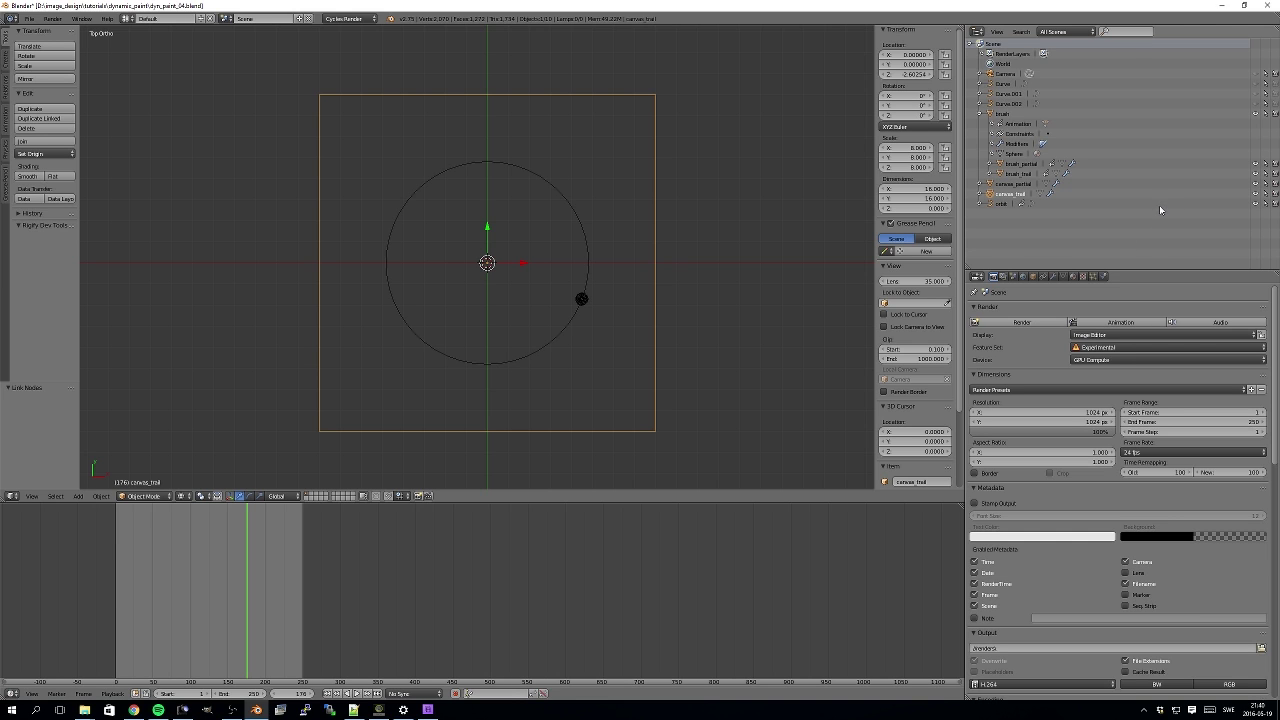
- Unhide the Curve.002 logo outline in the viewport and select it
scroll(600, 310, up, 1)
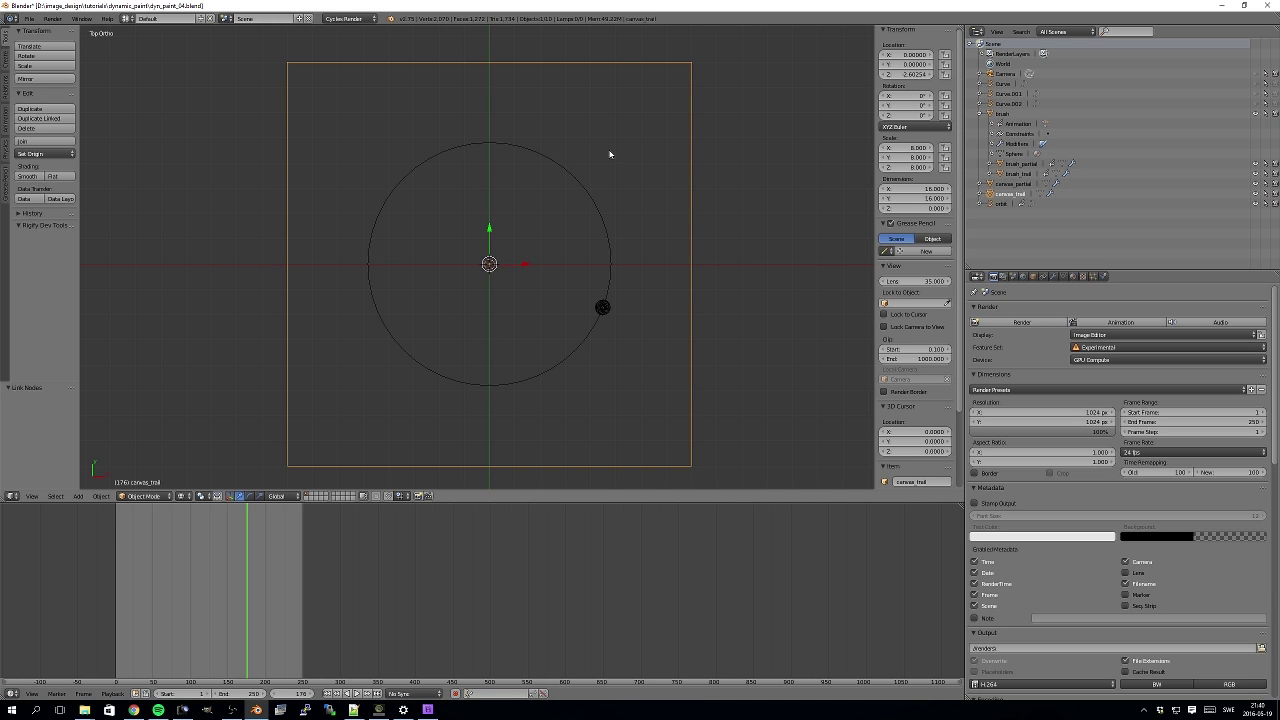
click(1257, 103)
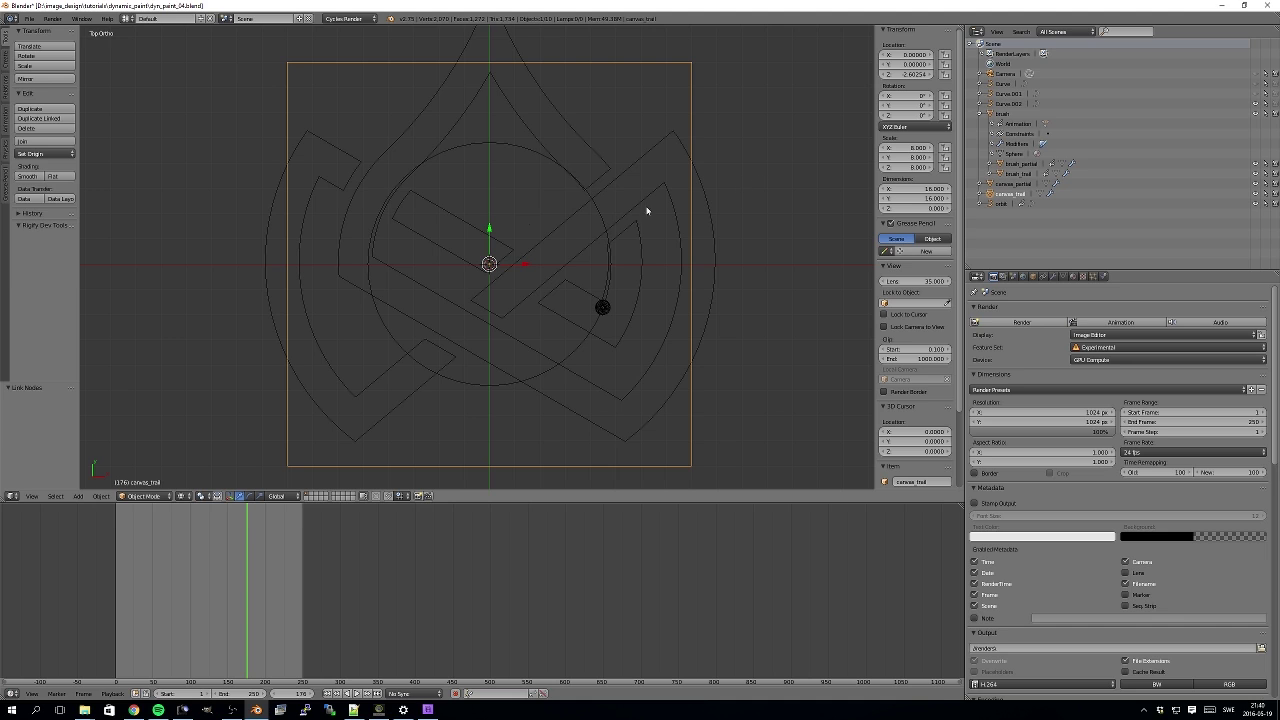
right_click(553, 160)
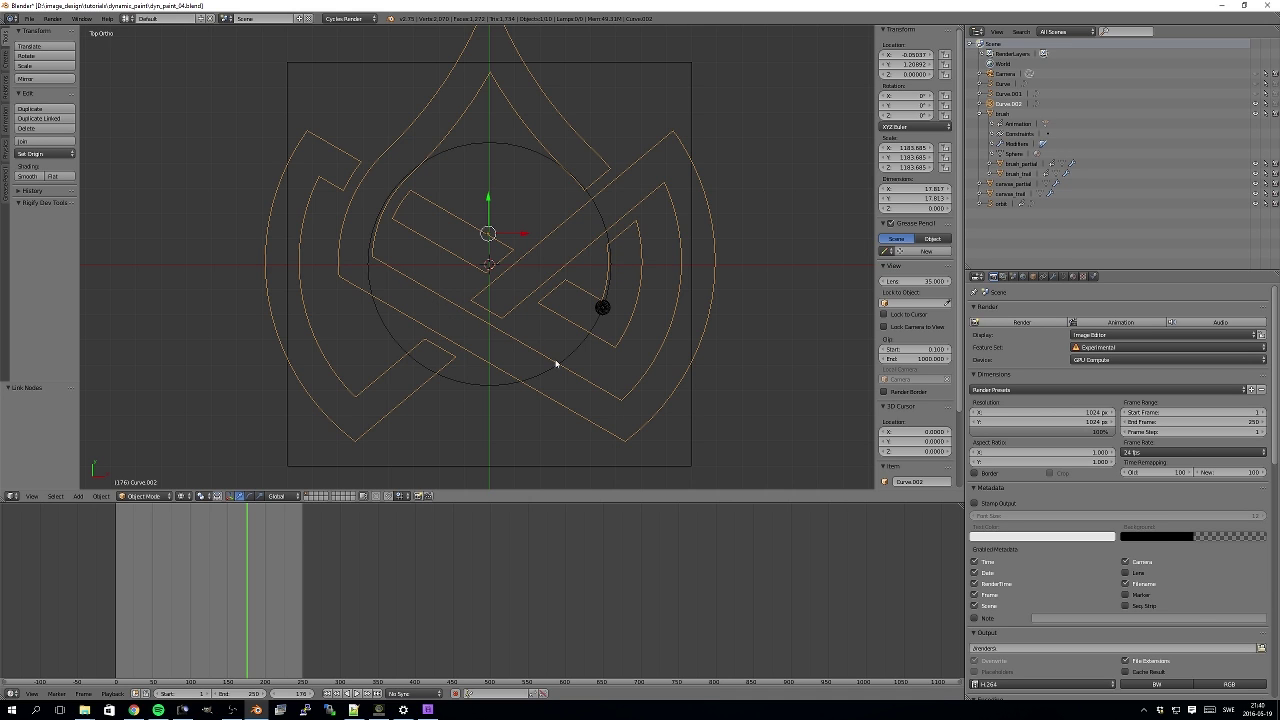
- At frame 205, duplicate brush_trail in place and clear the copy's parent
click(251, 549)
drag(252, 549, 270, 551)
mouse_move(429, 369)
middle_down()
mouse_move(497, 354)
mouse_move(487, 322)
middle_up()
scroll(470, 335, up, 1)
right_click(406, 374)
key(shift+d)
right_click(406, 374)
key(alt+p)
click(406, 374)
key(KP_3)
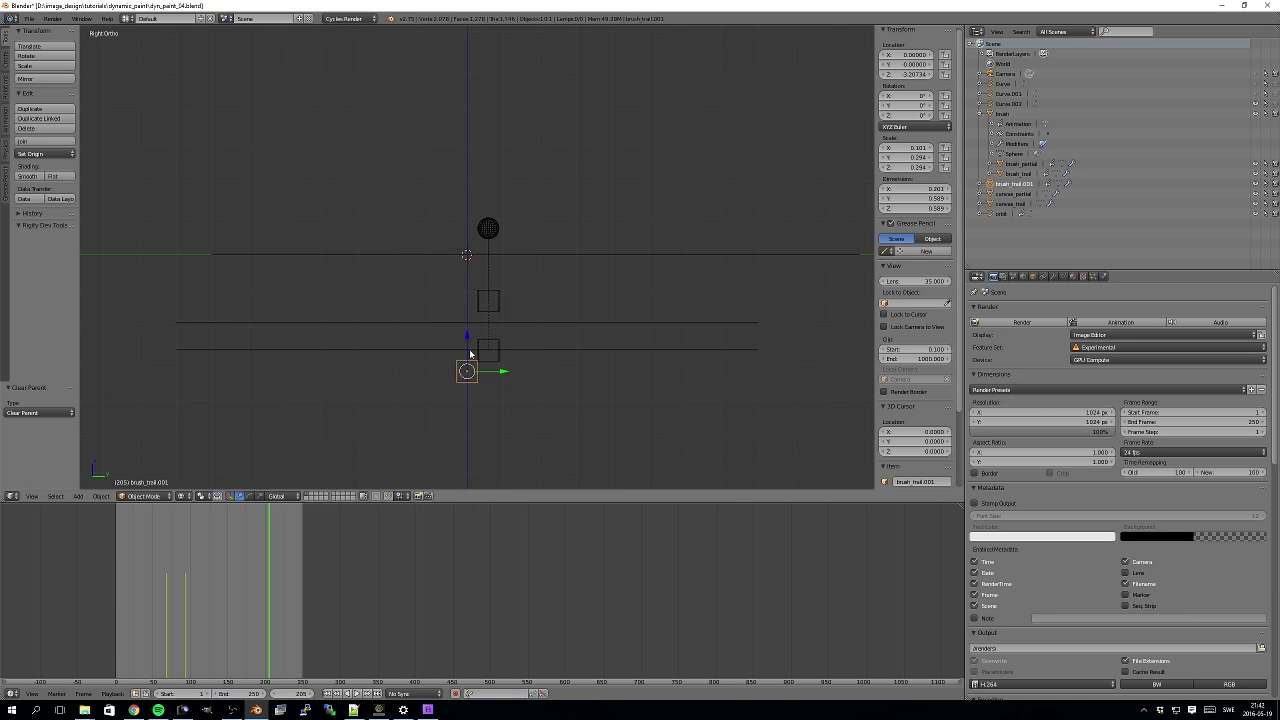
- Raise the unparented cube along Z to 0.05144, level with the logo curve, and rename it brush logo 1
drag(467, 340, 467, 222)
double_click(1014, 184)
text(brush logo 1)
key(Return)
- Duplicate brush logo 1 in place and name the copy brush logo 2
key(shift+d)
right_click(545, 292)
double_click(1029, 195)
text(brush logo 2)
key(Return)
- Duplicate canvas_partial and raise the copy along Z above the other canvases
right_click(510, 312)
mouse_move(480, 306)
middle_down()
mouse_move(508, 311)
mouse_move(471, 252)
mouse_move(474, 295)
mouse_move(561, 349)
middle_up()
key(shift+d)
key(z)
click(510, 297)
- Duplicate the Curve.002 logo outline in place and name the copy logo curve 1
right_click(563, 349)
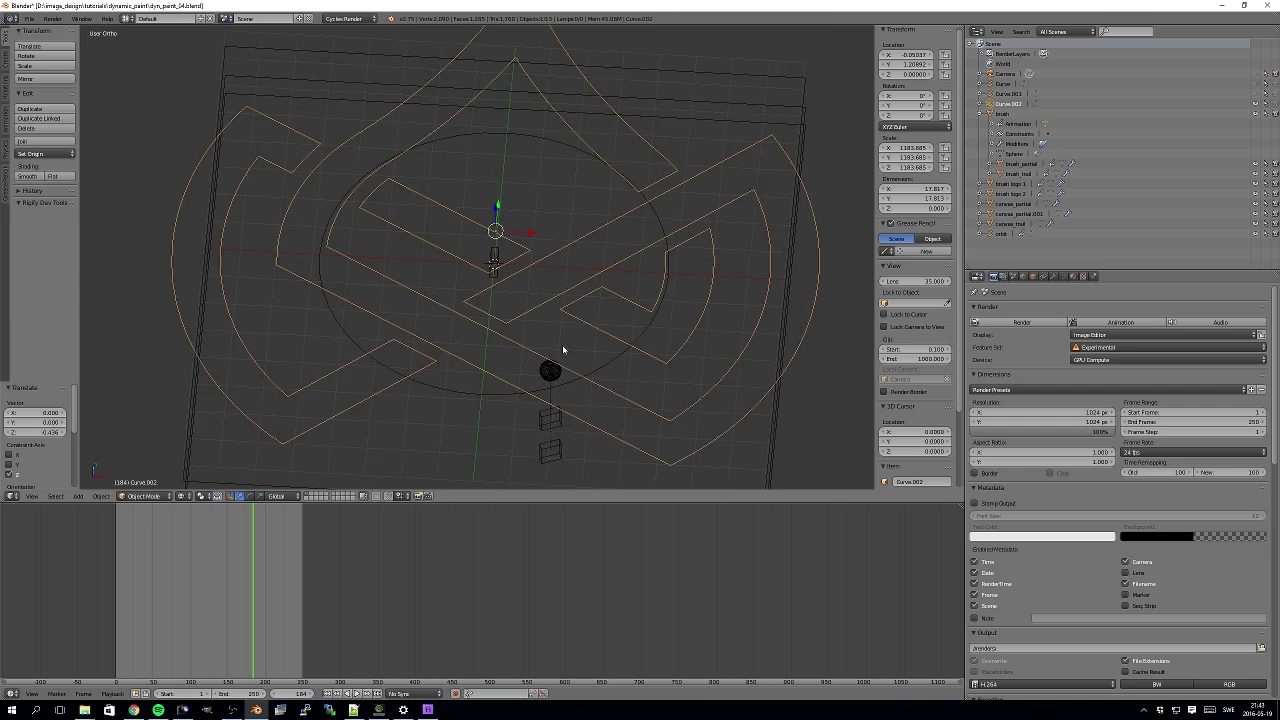
key(KP_7)
scroll(563, 349, down, 2)
key(shift+d)
right_click(563, 349)
double_click(1023, 116)
text(logo curve 1)
key(Return)
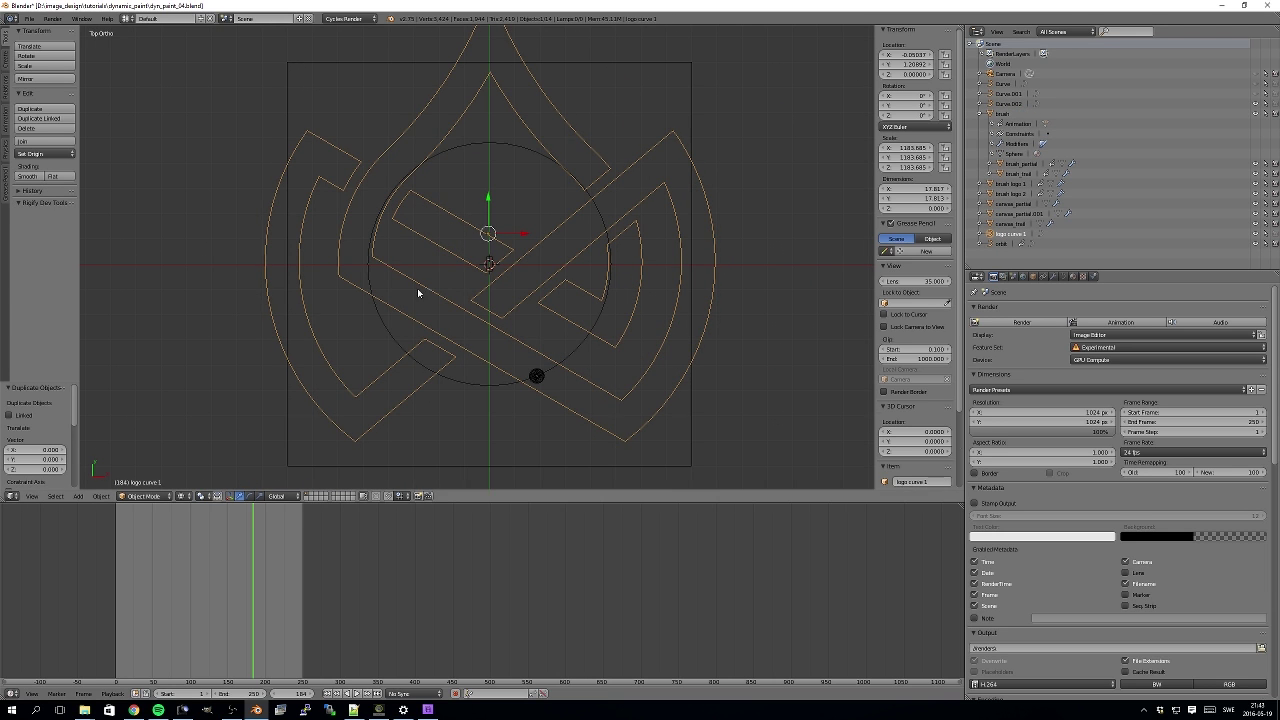
- Trim logo curve 1 by deleting unneeded points and breaking the outline between two selected points
key(Tab)
scroll(420, 289, up, 3)
scroll(389, 277, down, 2)
key(x)
click(620, 261)
key(l)
scroll(485, 260, down, 2)
right_click(534, 374)
scroll(428, 86, up, 7)
right_click(311, 90)
shift+right_click(386, 211)
key(x)
click(386, 221)
- Delete the disconnected linked pieces of logo curve 1 that the brush paths do not need
scroll(420, 235, down, 7)
key(l)
key(x)
click(469, 265)
key(l)
key(x)
click(528, 337)
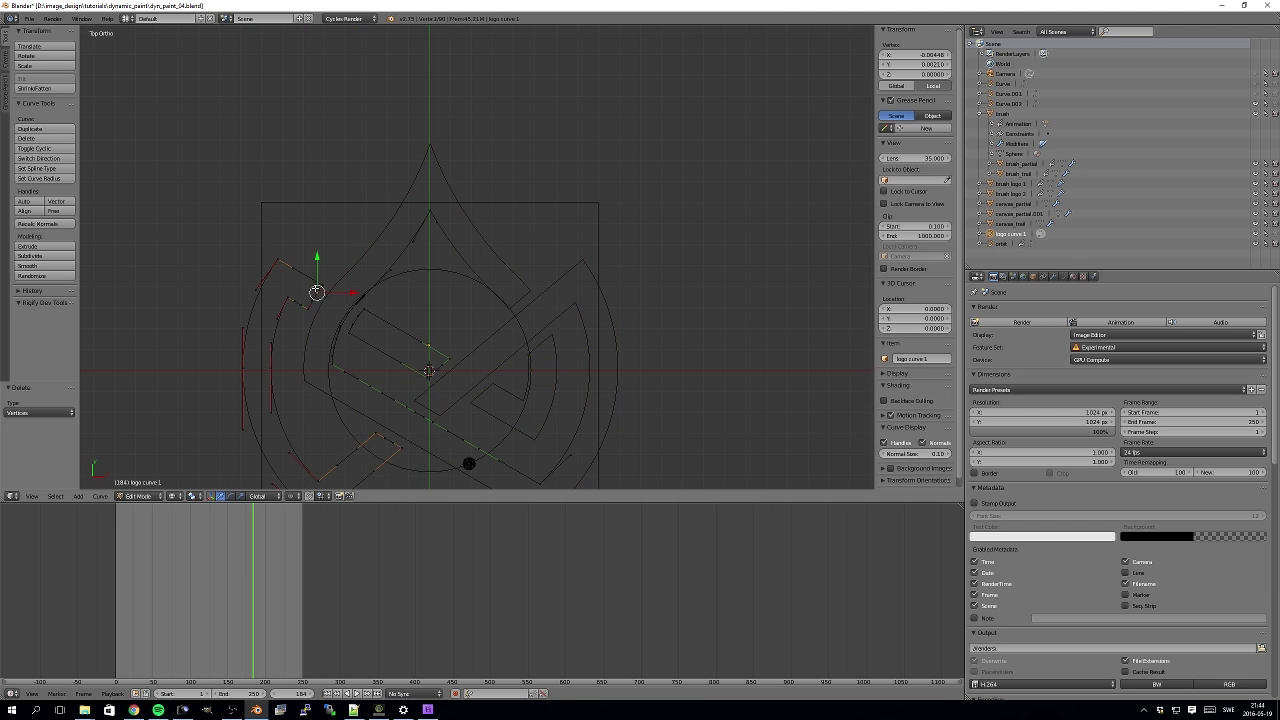
- Duplicate the trimmed logo curve 1 in place and name the copy logo curve 2
key(Tab)
scroll(594, 317, down, 4)
key(shift+d)
key(Escape)
double_click(1020, 244)
key(BackSpace)
key(BackSpace)
key(BackSpace)
key(BackSpace)
key(BackSpace)
text(2)
key(Return)
- Delete the linked parts of logo curve 1 so only the curved stroke up to the logo's tip remains
scroll(360, 368, up, 4)
right_click(346, 374)
key(Tab)
key(l)
key(x)
click(370, 407)
key(l)
key(x)
click(391, 358)
key(Tab)
- Delete the linked curved part of logo curve 2 so only the straight diagonal stroke remains
right_click(368, 356)
key(Tab)
scroll(371, 356, up, 5)
right_click(422, 340)
key(l)
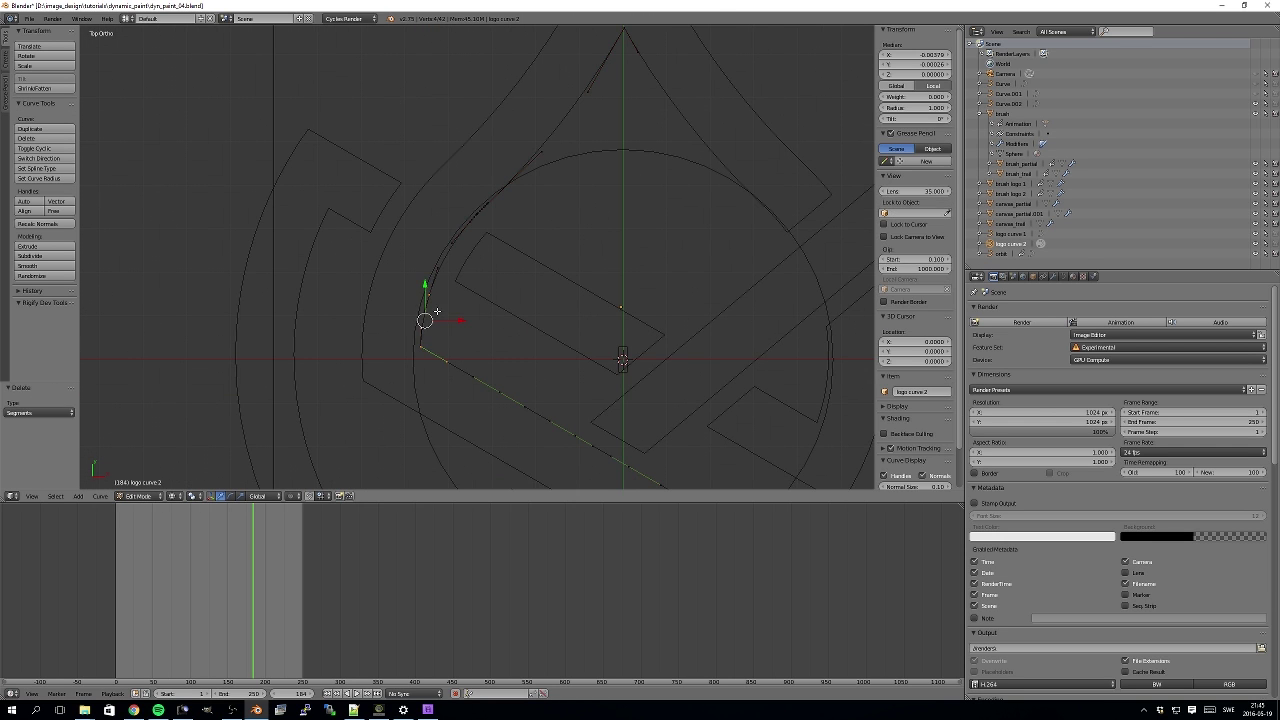
scroll(470, 265, up, 3)
key(x)
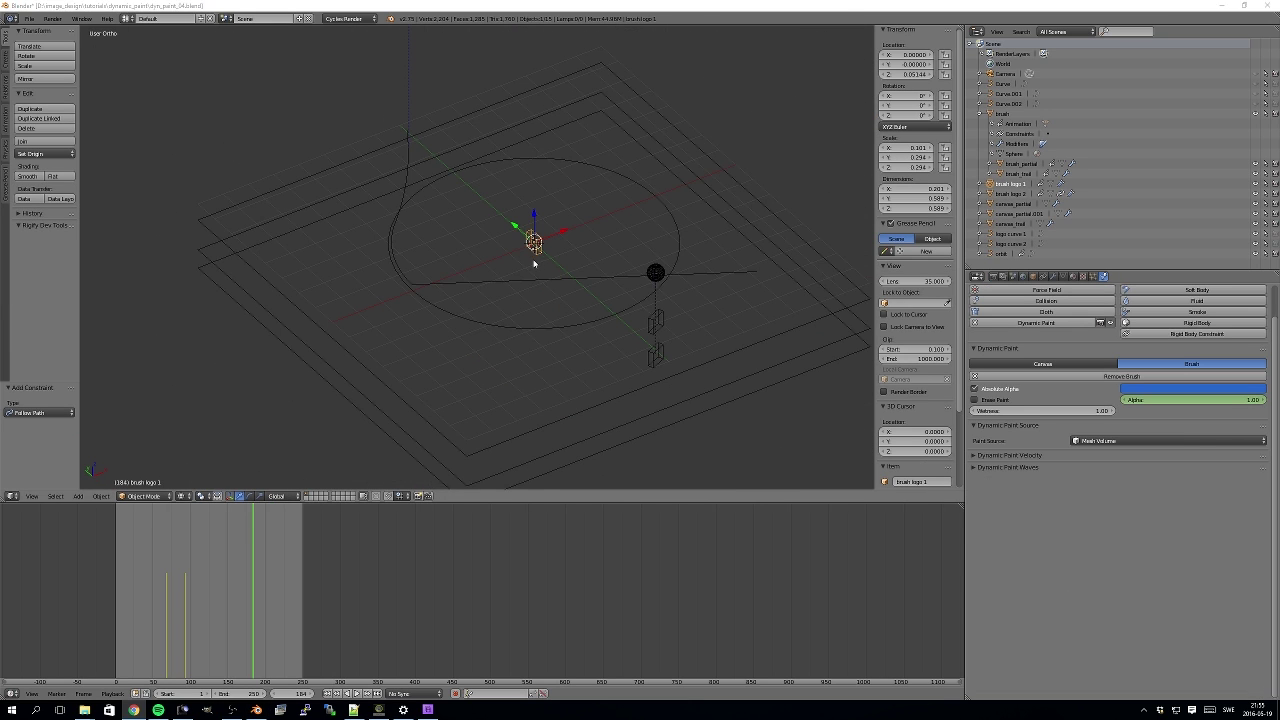
- Target brush logo 1's Follow Path constraint at logo curve 1 and enable Follow Curve
scroll(534, 263, up, 3)
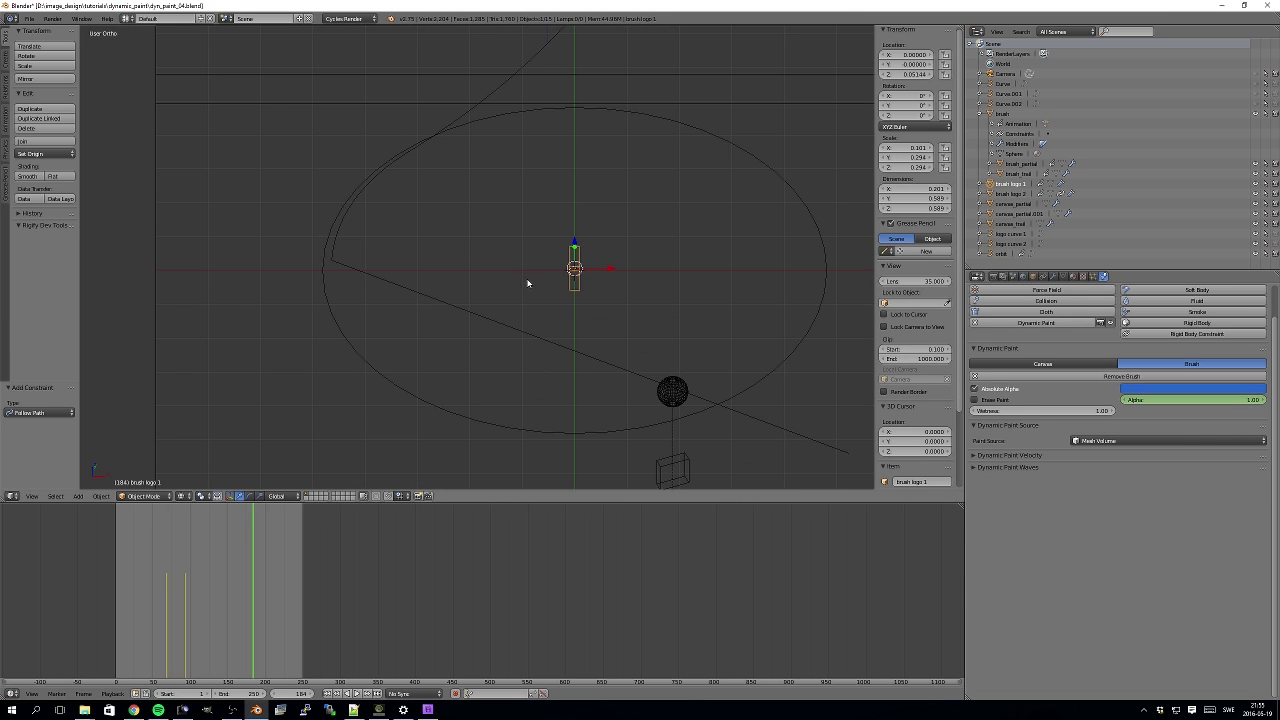
middle_drag(603, 323, 440, 300)
click(1043, 276)
click(1047, 311)
click(1210, 366)
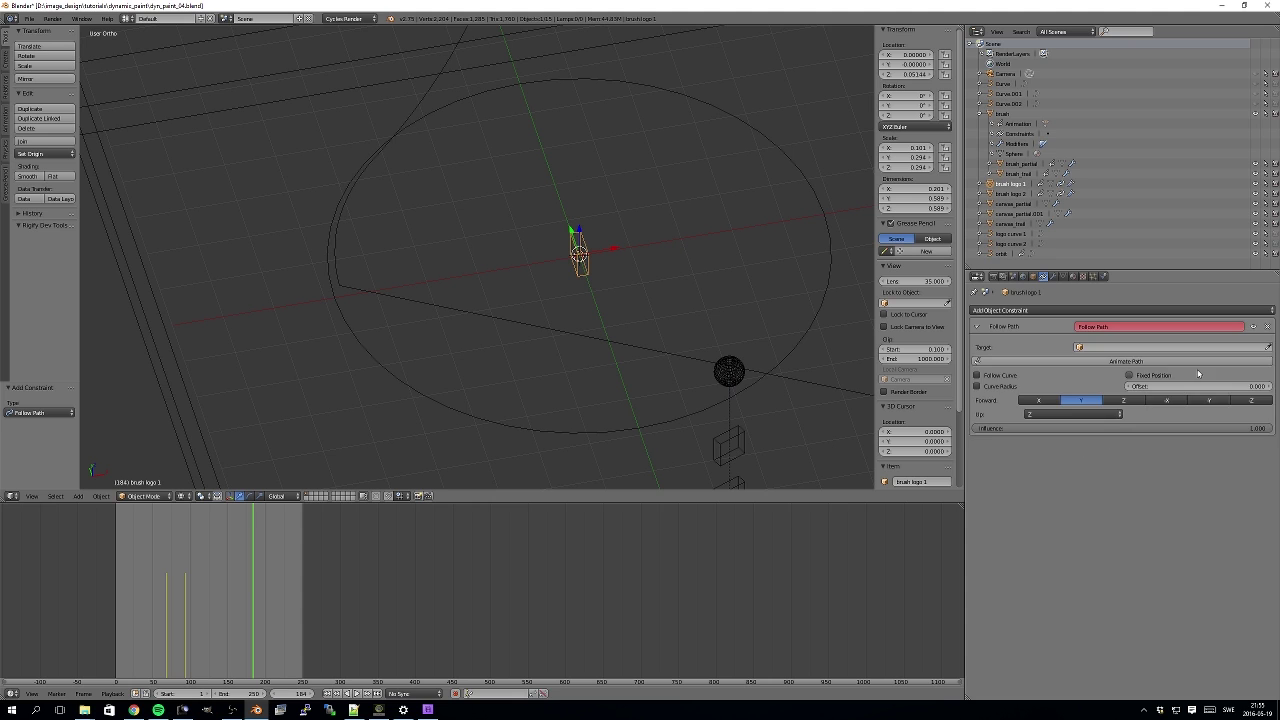
click(1170, 347)
click(1120, 430)
click(980, 375)
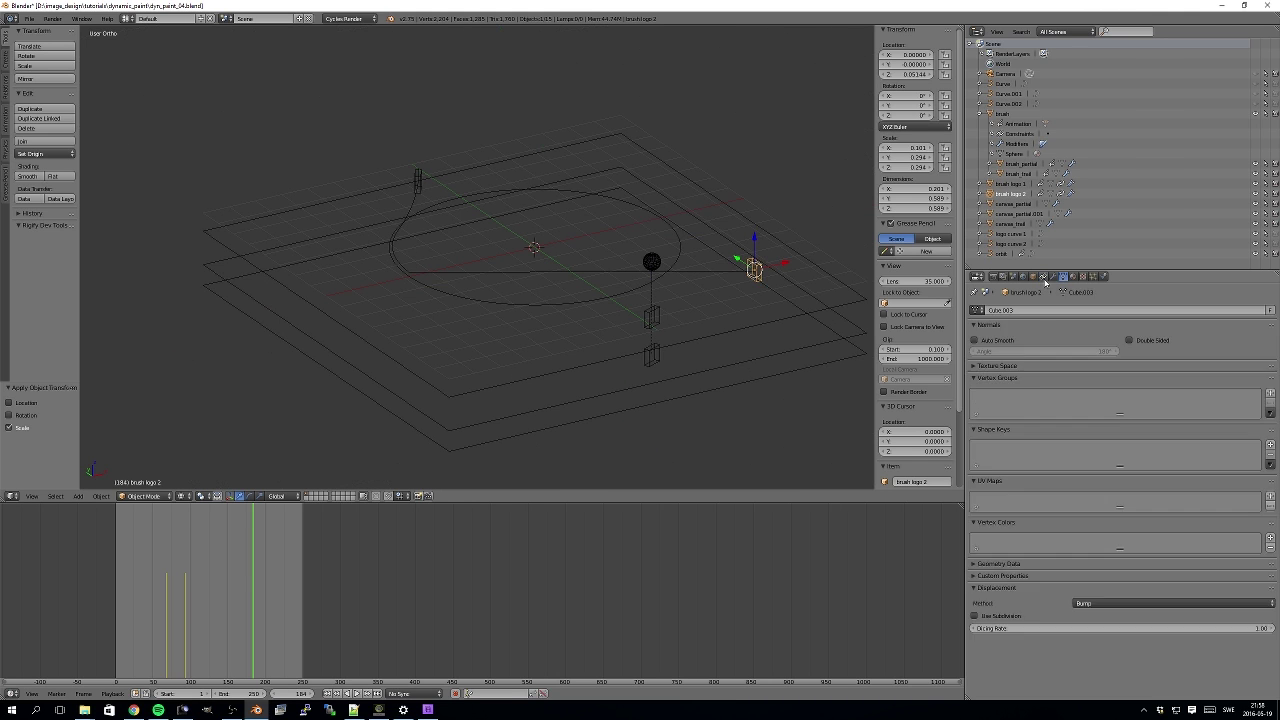
- Adjust brush logo 2's Follow Path offset and move brush logo 1 onto its curve where the two strokes meet
drag(1200, 386, 1100, 386)
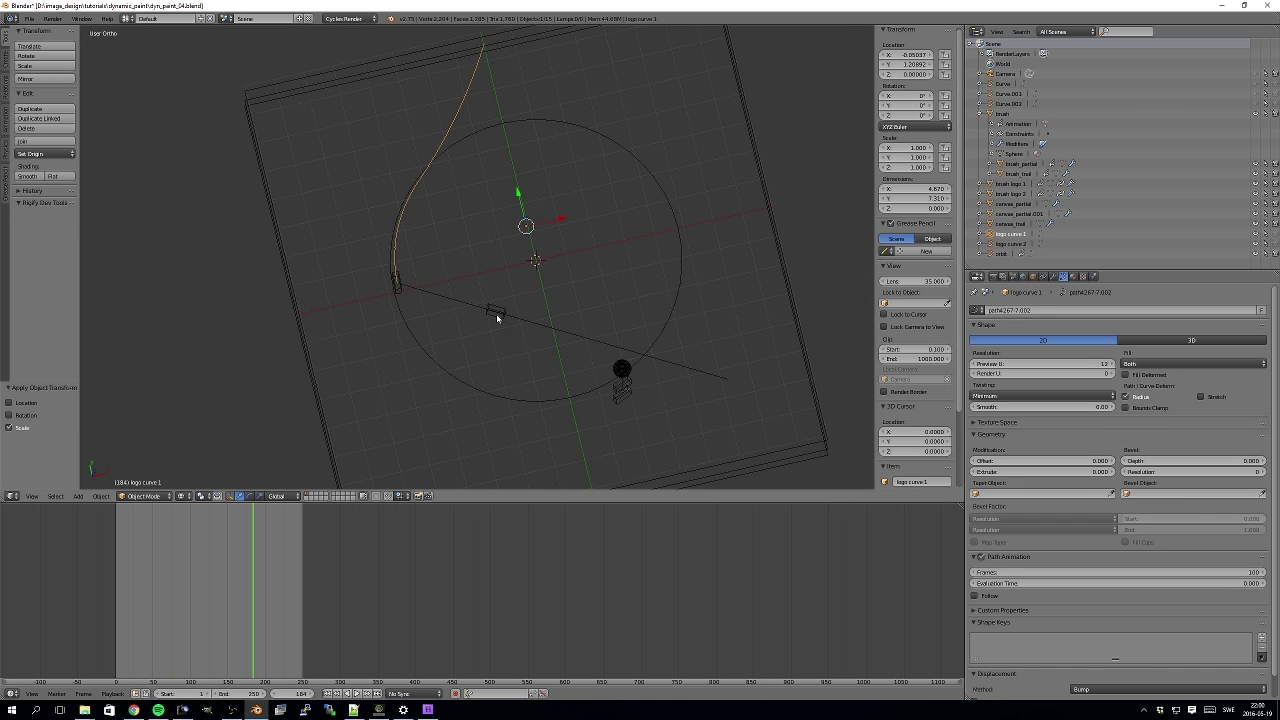
click(522, 322)
key(KP_7)
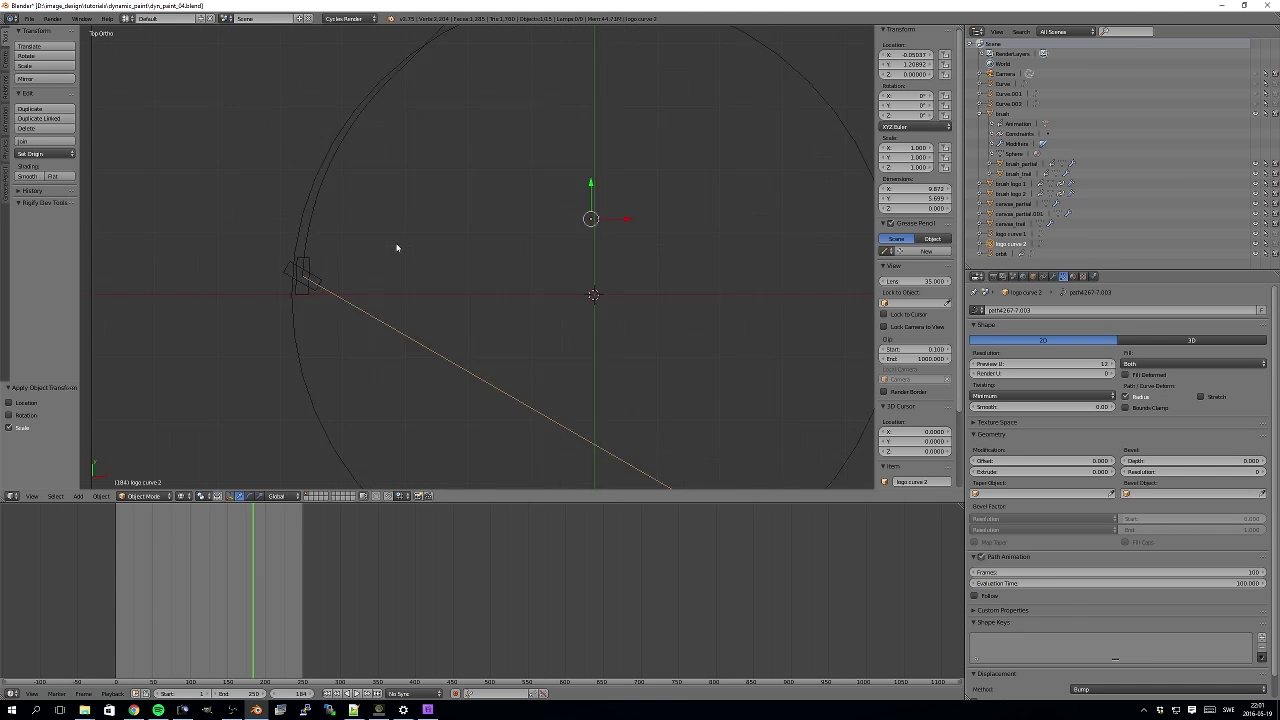
scroll(420, 260, up, 5)
right_click(330, 215)
key(g)
click(341, 205)
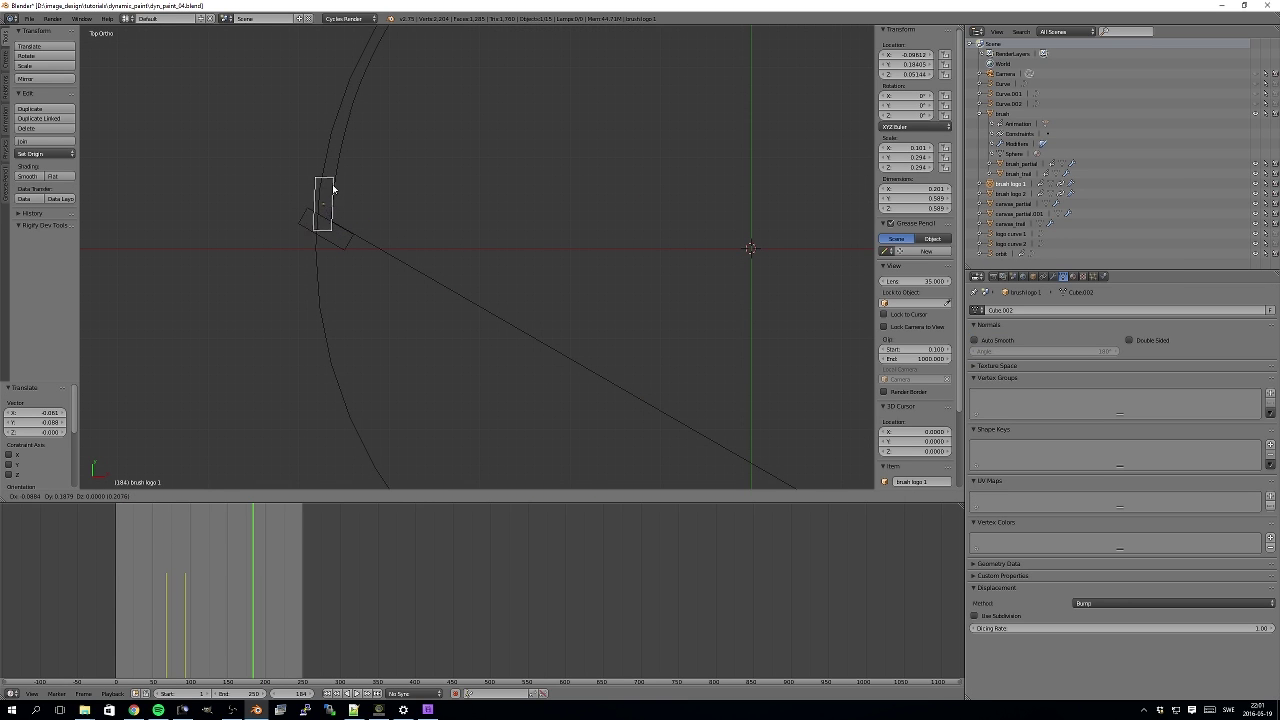
right_click(340, 242)
click(1043, 276)
- At frame 205, keyframe the Follow Path offset at -2.100 for brush logo 1 and 1.600 for brush logo 2
right_click(322, 205)
key(KP_3)
drag(194, 560, 269, 566)
key(KP_7)
scroll(491, 323, up, 2)
key(i)
drag(1153, 387, 1148, 387)
drag(269, 538, 269, 533)
right_click(486, 342)
key(i)
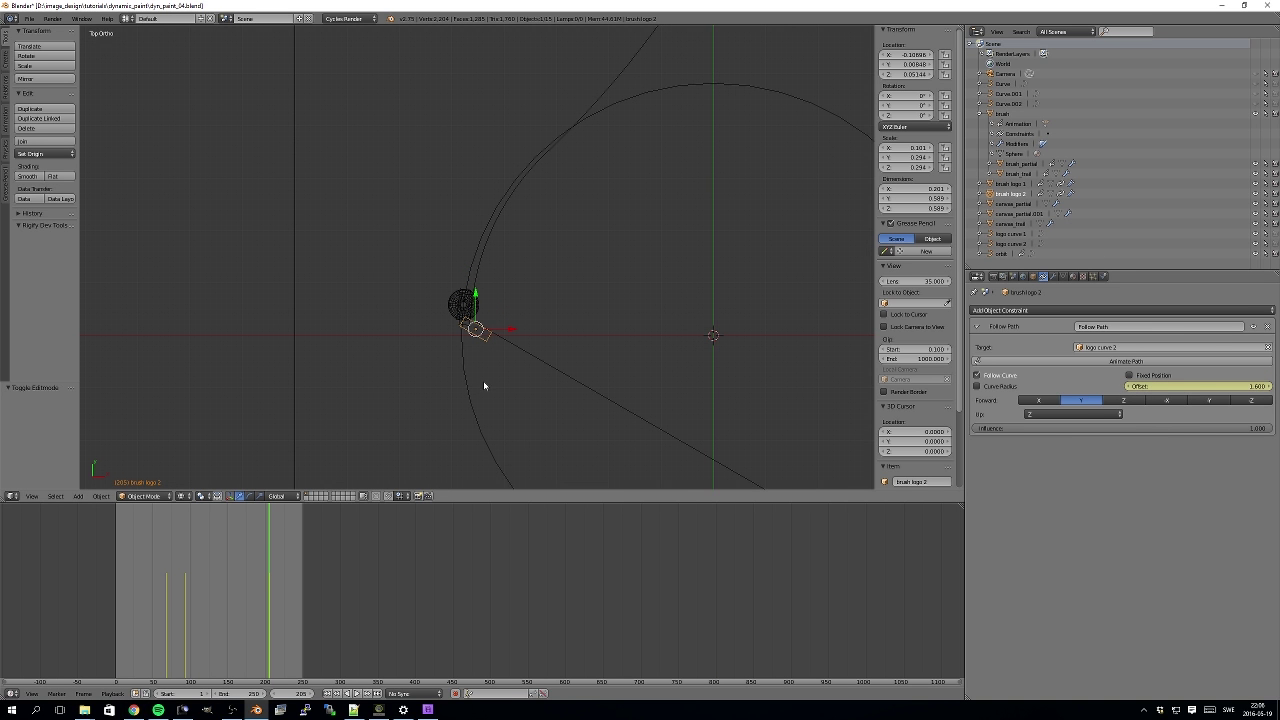
- Extend the animation's end frame to 300 and keyframe brush logo 2's end offset at about frame 283
scroll(485, 387, down, 2)
drag(271, 555, 339, 568)
drag(266, 697, 290, 697)
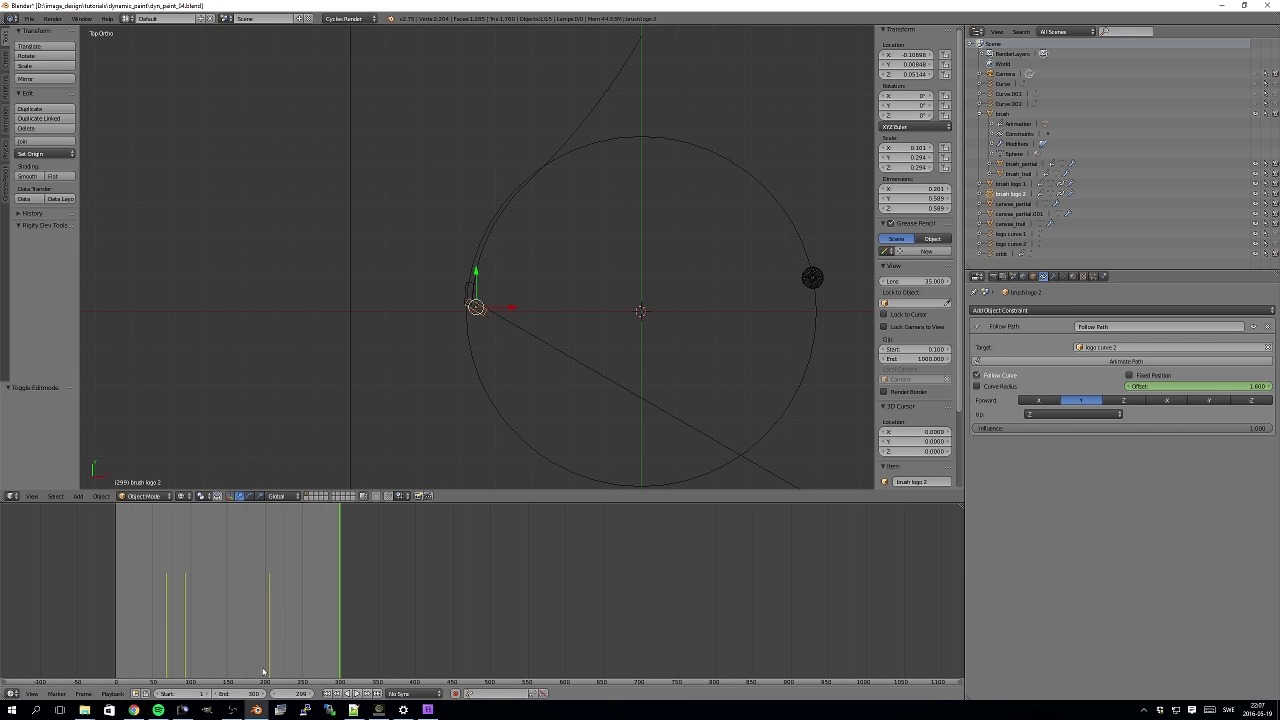
scroll(483, 302, down, 2)
drag(331, 580, 328, 580)
drag(1168, 388, 1240, 388)
- Keyframe brush logo 1's path offset at -50.200 on frame 214 and at the stroke's upper end on frame 248, checking the motion
right_click(471, 284)
click(326, 580)
drag(326, 580, 276, 580)
drag(1190, 386, 1200, 386)
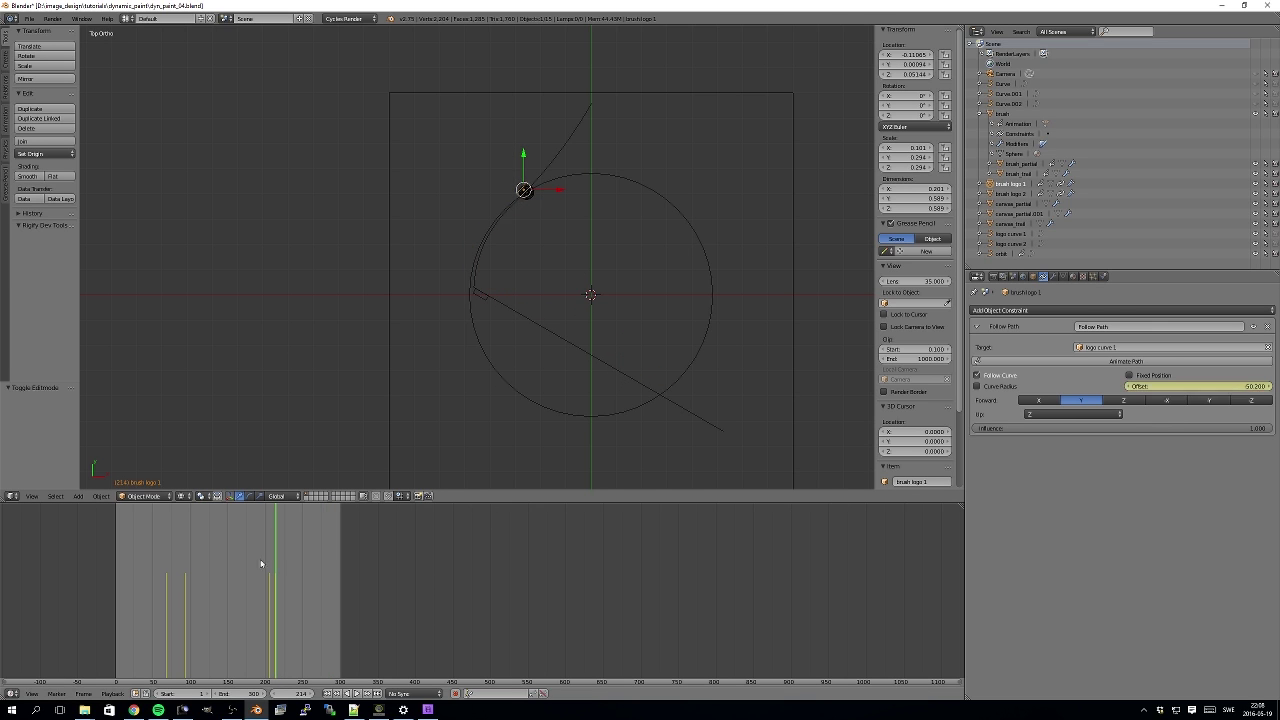
click(300, 567)
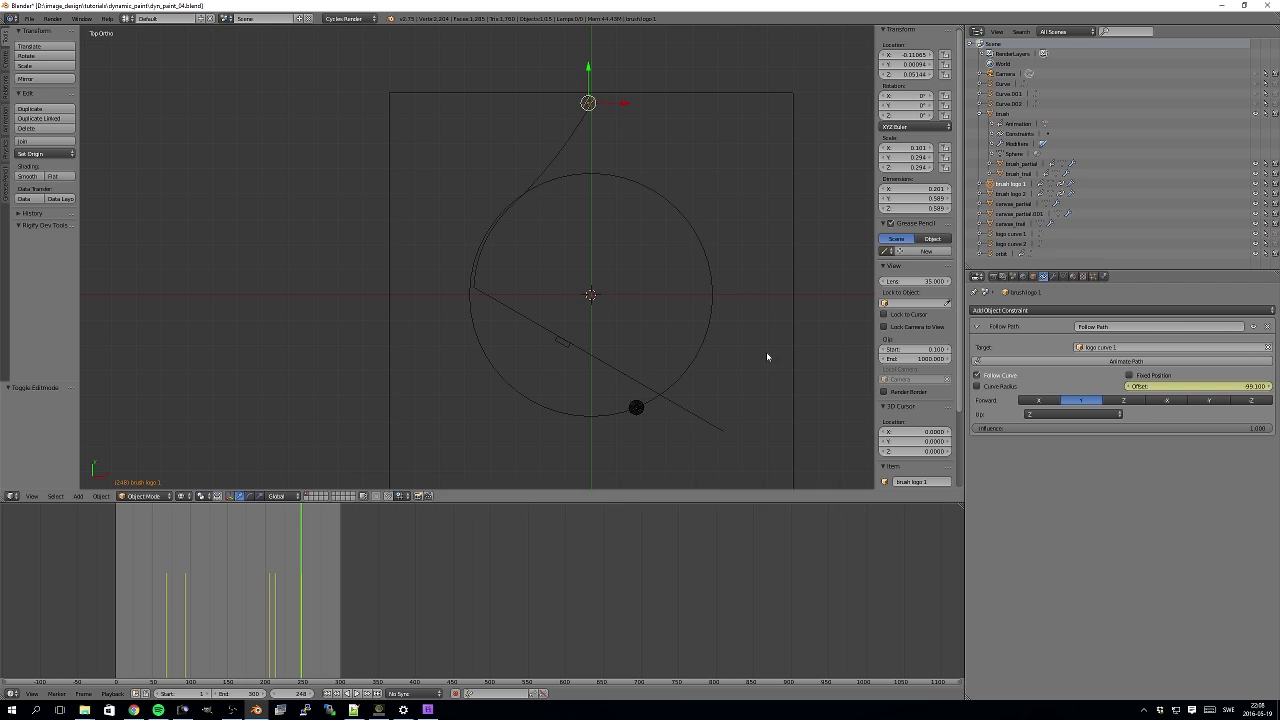
scroll(715, 353, down, 2)
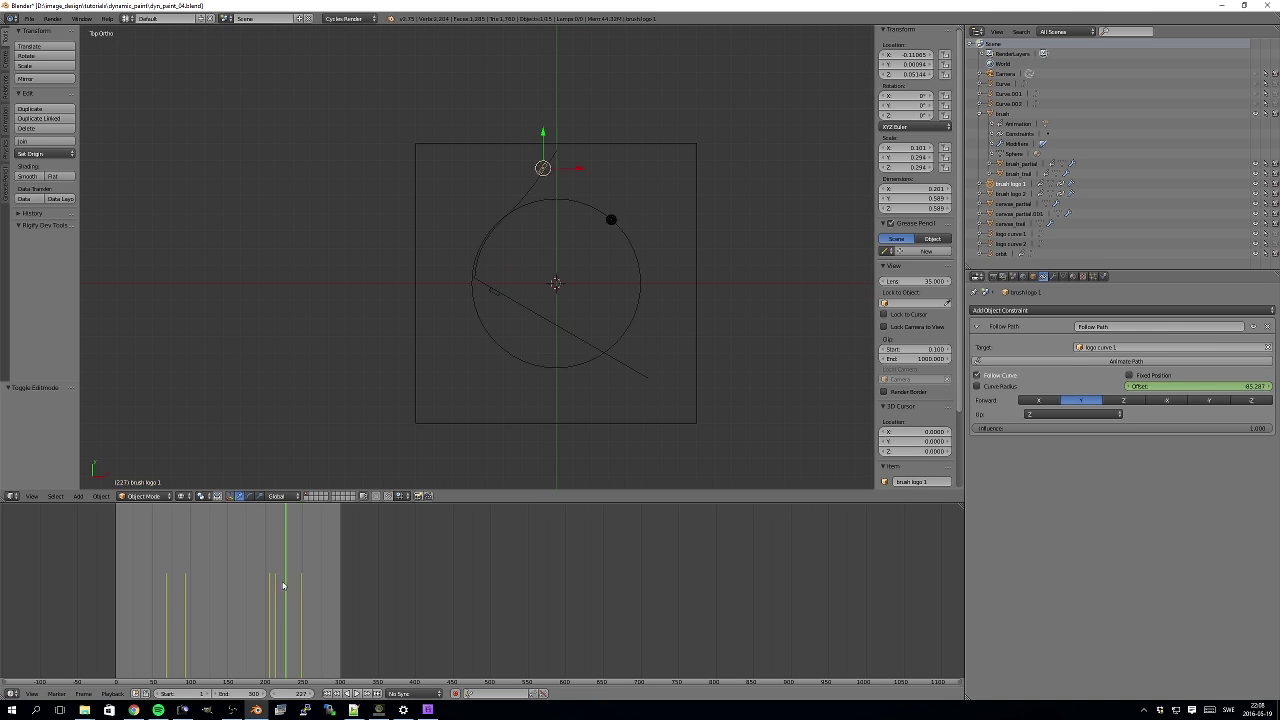
drag(267, 586, 310, 588)
- Lower brush logo 1 and brush logo 2 by 0.674 along Z onto the uppermost canvas
middle_drag(430, 420, 577, 276)
scroll(657, 260, up, 4)
key(KP_3)
right_click(328, 250)
drag(328, 215, 328, 239)
right_click(698, 250)
drag(698, 215, 698, 239)
- Keyframe the Z location of brush logo 1 and brush logo 2 at frame 205
middle_drag(500, 308, 444, 434)
key(KP_3)
drag(300, 567, 270, 567)
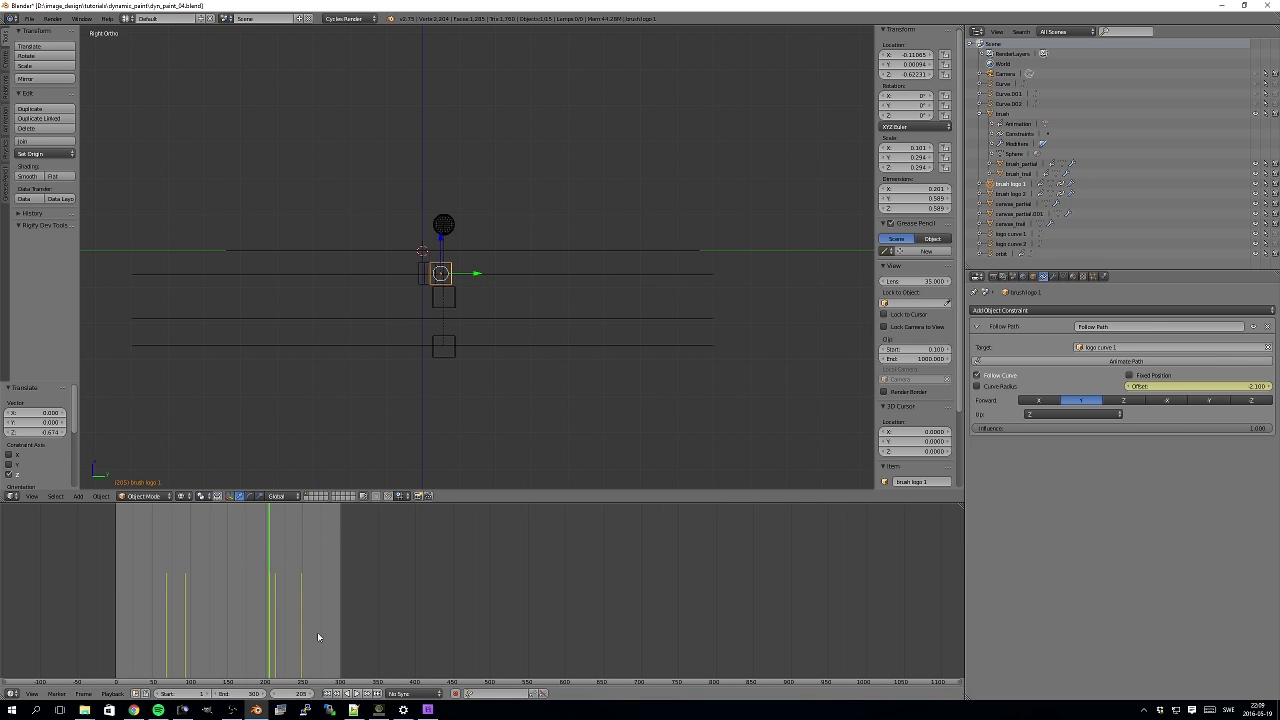
click(309, 694)
right_click(911, 76)
click(911, 77)
right_click(424, 273)
right_click(908, 75)
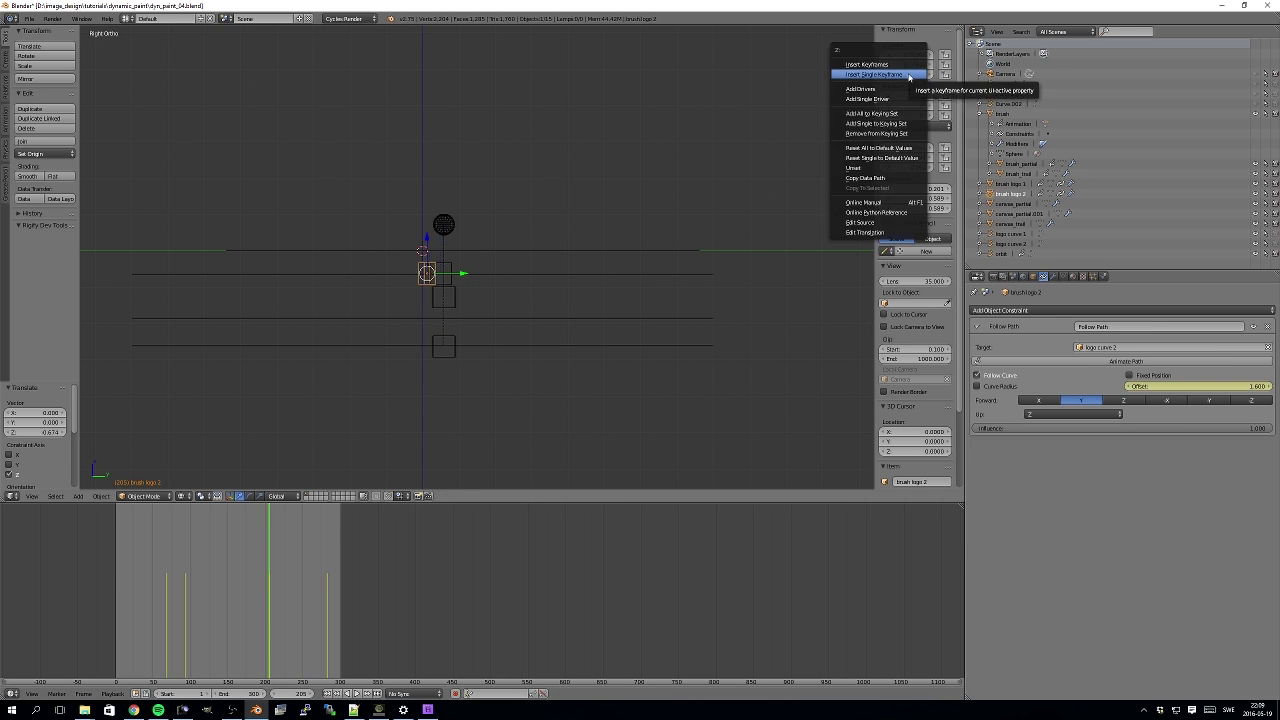
click(908, 76)
- At frame 204, shift the logo brushes along Z off their canvas and keyframe each brush's Z location
click(309, 694)
click(276, 694)
click(276, 694)
drag(428, 243, 440, 274)
right_click(904, 75)
click(904, 76)
right_click(444, 273)
right_click(904, 75)
click(904, 76)
- In the Animation layout, reshape brush logo 1's Follow Path offset curve around frame 214 and scrub through its motion
drag(272, 546, 263, 546)
key(KP_7)
key(ctrl+Left)
scroll(323, 493, up, 8)
key(g)
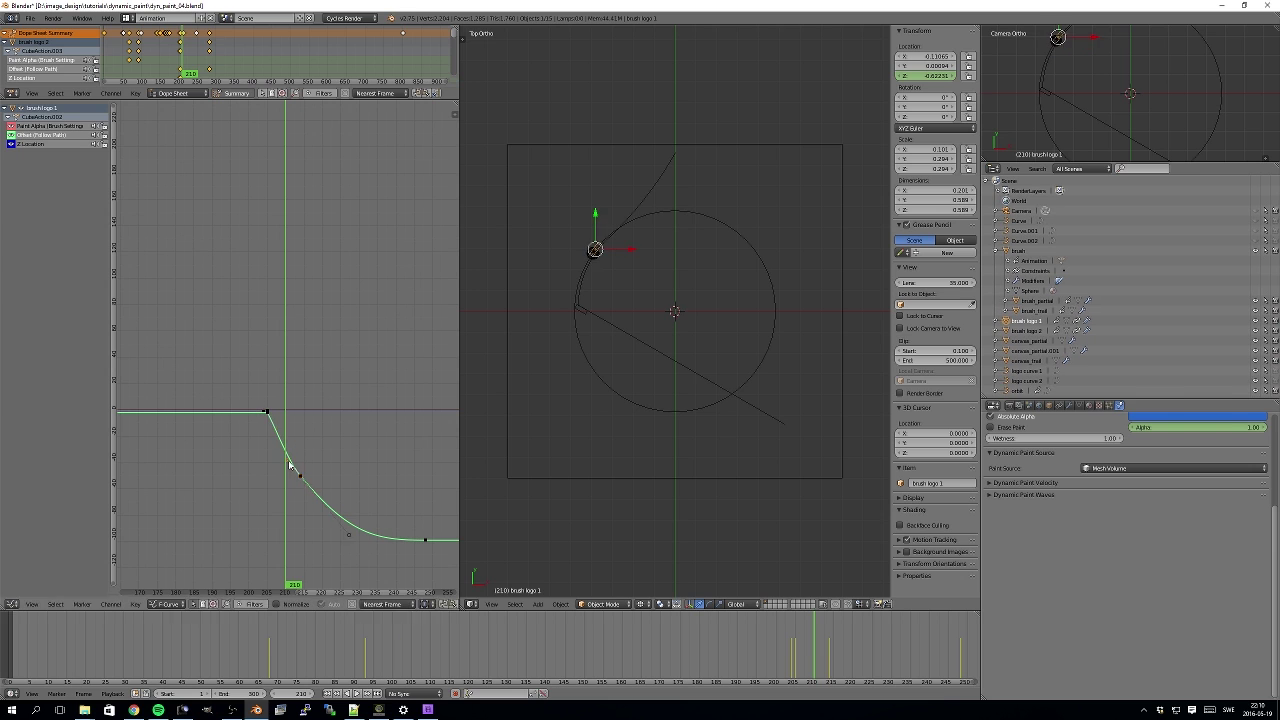
scroll(267, 413, down, 1)
mouse_move(815, 660)
mouse_down()
mouse_move(892, 660)
mouse_move(812, 660)
mouse_move(869, 660)
mouse_up()
- Change brush logo 1's paint colour and give brush logo 2 a magenta paint colour
scroll(1130, 500, up, 4)
click(1240, 550)
click(1249, 472)
right_click(598, 319)
right_click(598, 319)
click(1220, 551)
click(1249, 472)
- Steepen the start of brush logo 2's Follow Path offset curve at frame 205 by moving its keyframe handle, and scrub the result
scroll(299, 418, up, 6)
right_click(259, 432)
right_click(413, 432)
key(g)
click(294, 404)
scroll(612, 385, down, 1)
scroll(630, 440, up, 2)
click(660, 650)
drag(766, 650, 752, 650)
- Set the animation's start frame to 190 and play back the logo brush motion
double_click(184, 693)
text(190)
key(Return)
click(359, 693)
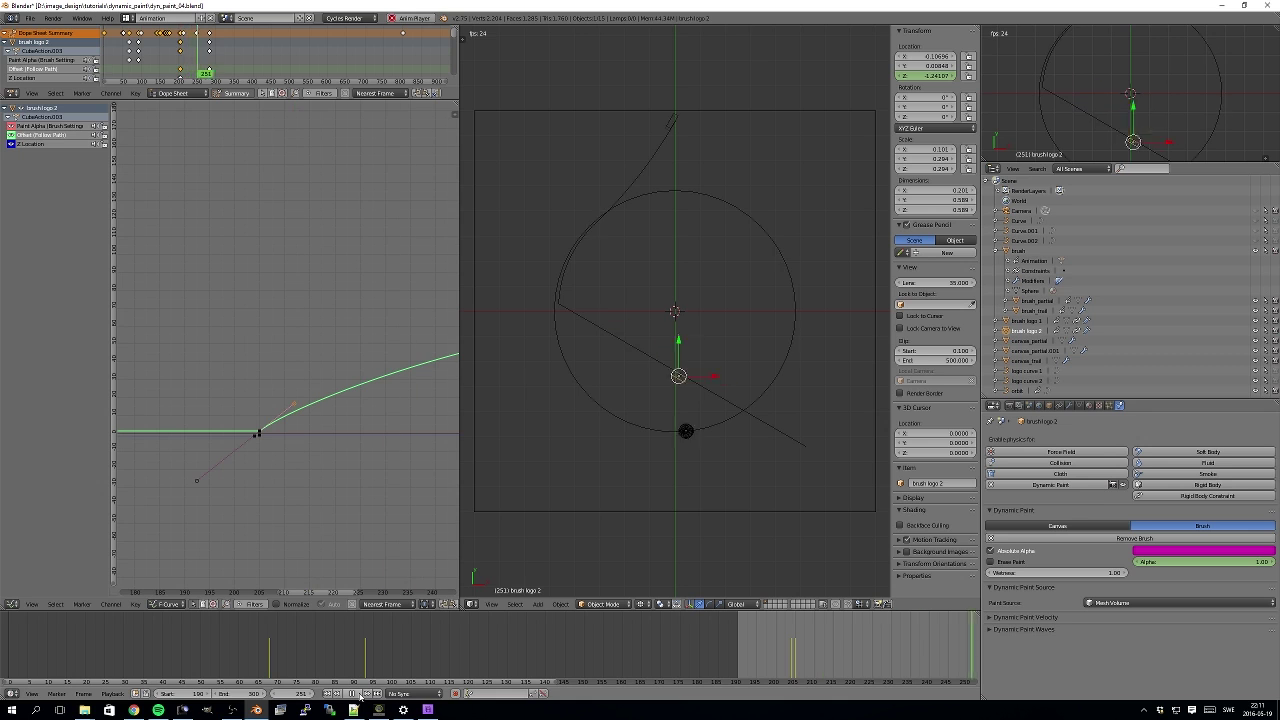
click(359, 693)
- Move the handle of brush logo 2's first offset keyframe up by about 31.18 for a faster start, and replay the animation
scroll(371, 423, down, 2)
key(g)
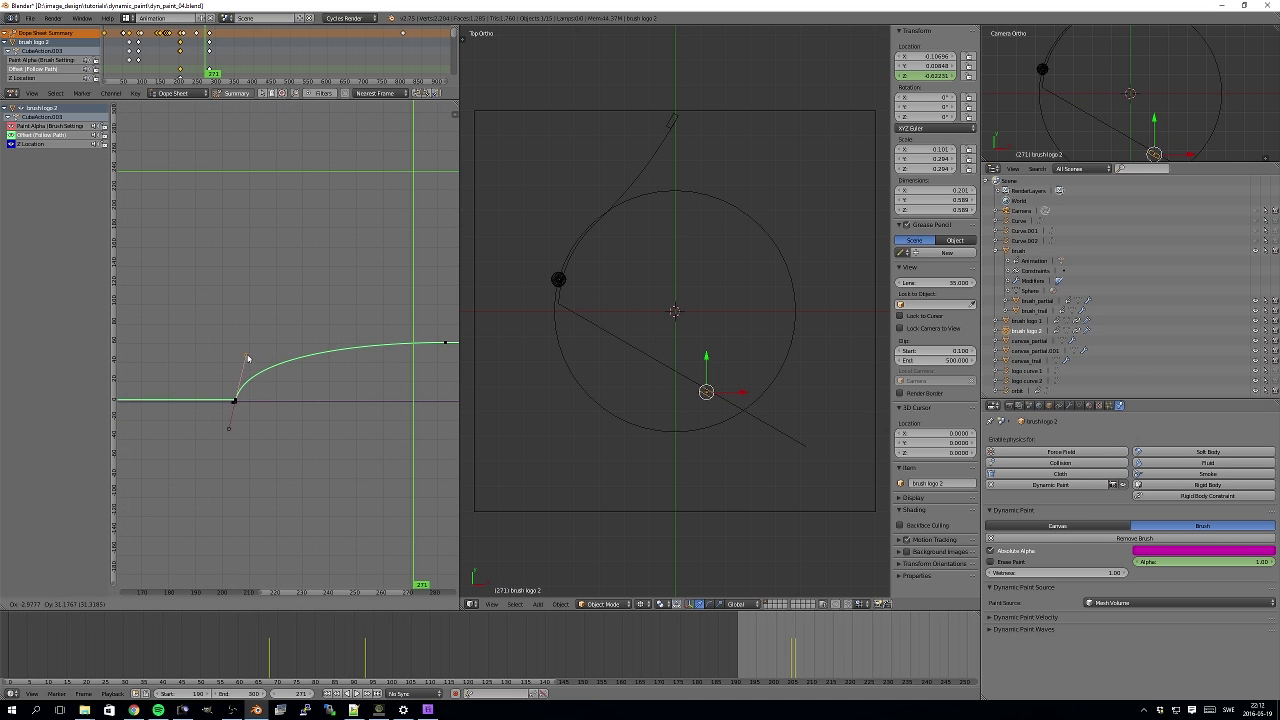
click(247, 357)
click(359, 693)
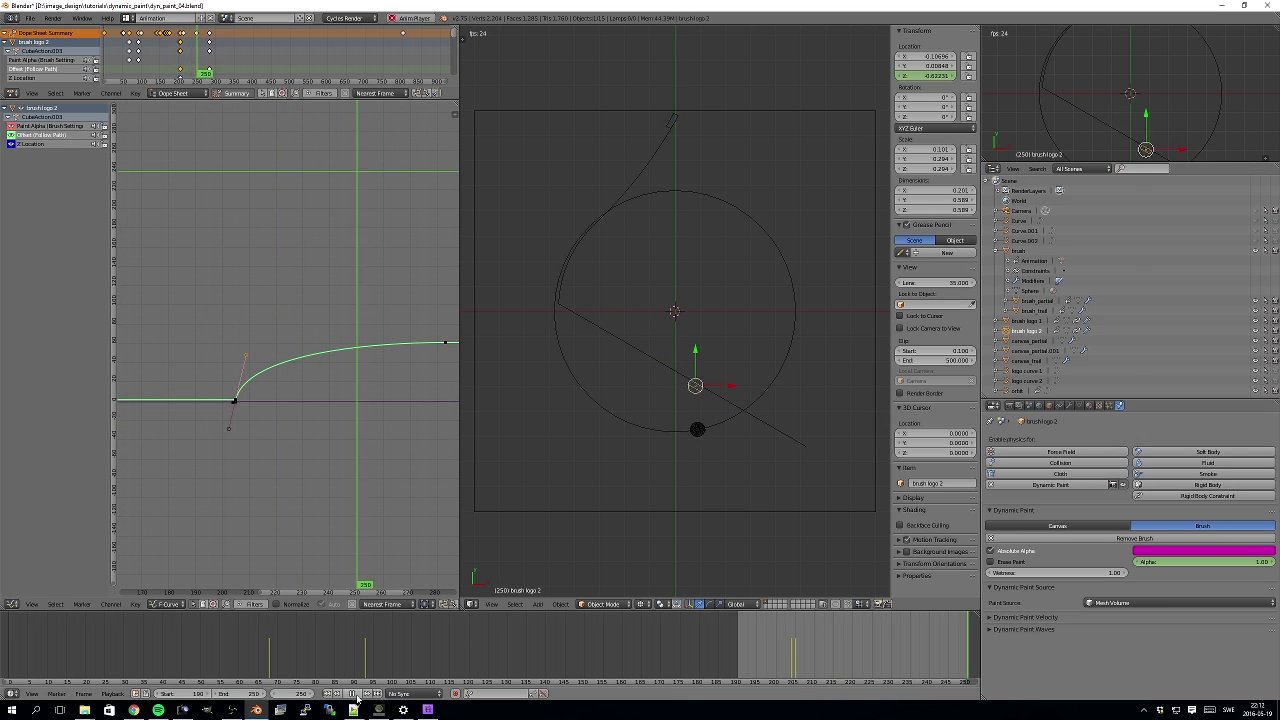
- Rename the canvas_partial.001 plane as canvas_logo
right_click(777, 520)
middle_drag(777, 520, 630, 496)
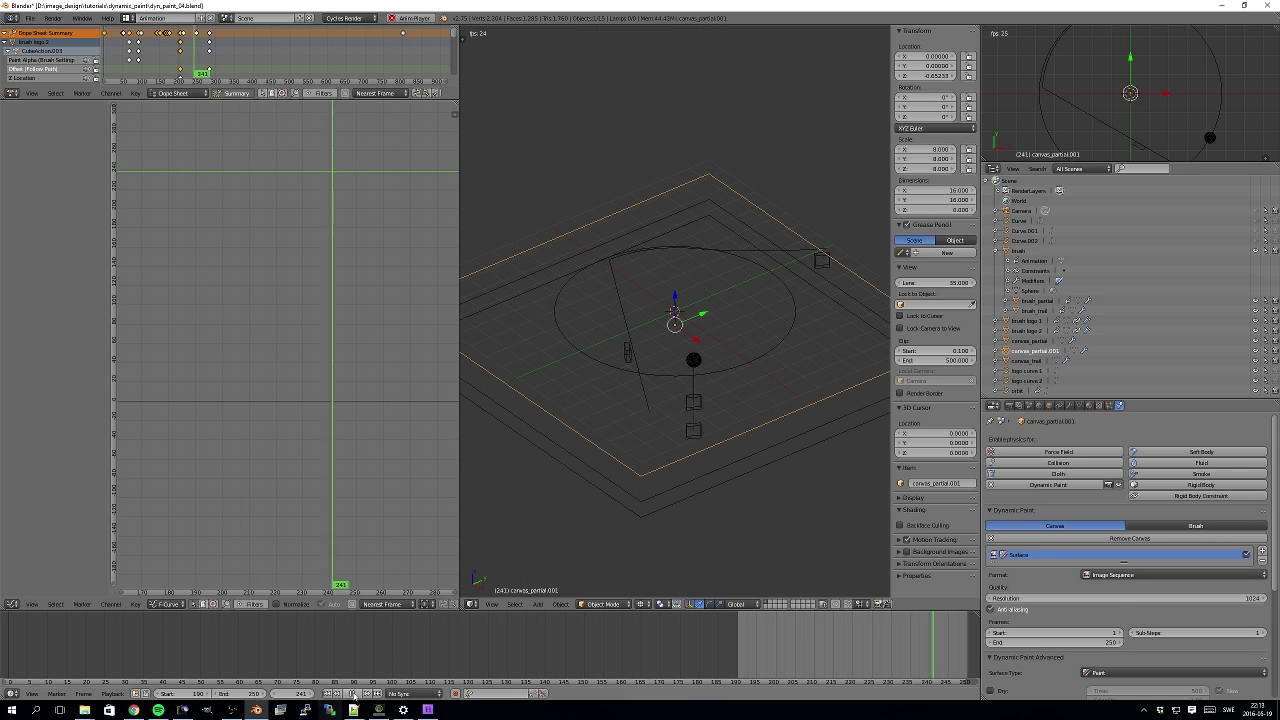
scroll(1075, 632, down, 5)
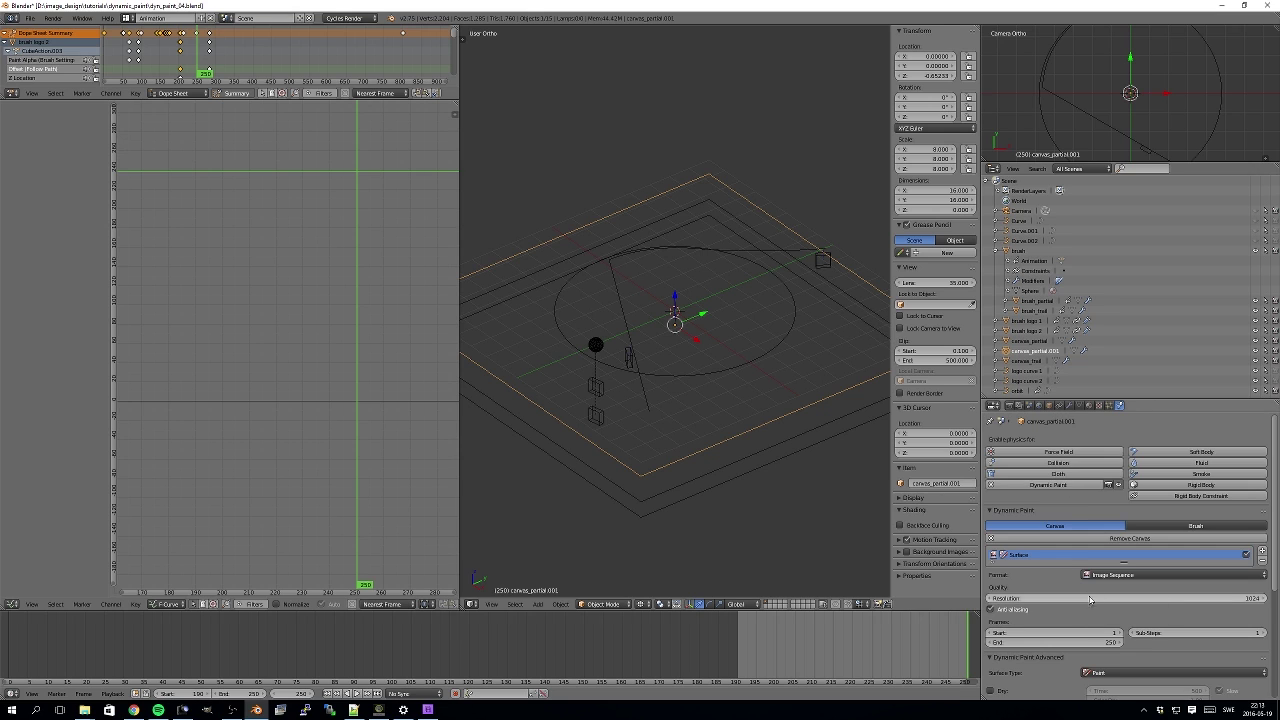
scroll(1090, 599, down, 3)
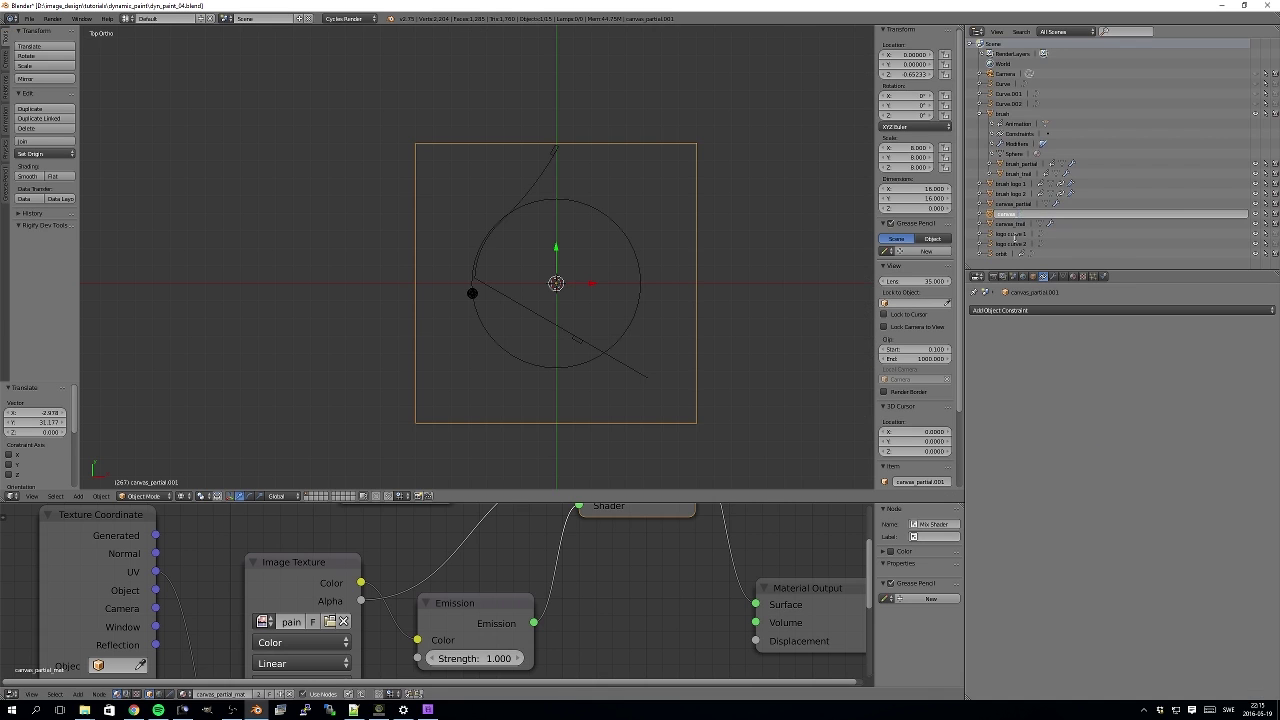
text(_logo)
key(Return)
- Load the paint maps from canvas_logo_seq into canvas_logo_mat's Image Texture, choosing the image source type, and preview the scene rendered
click(1073, 277)
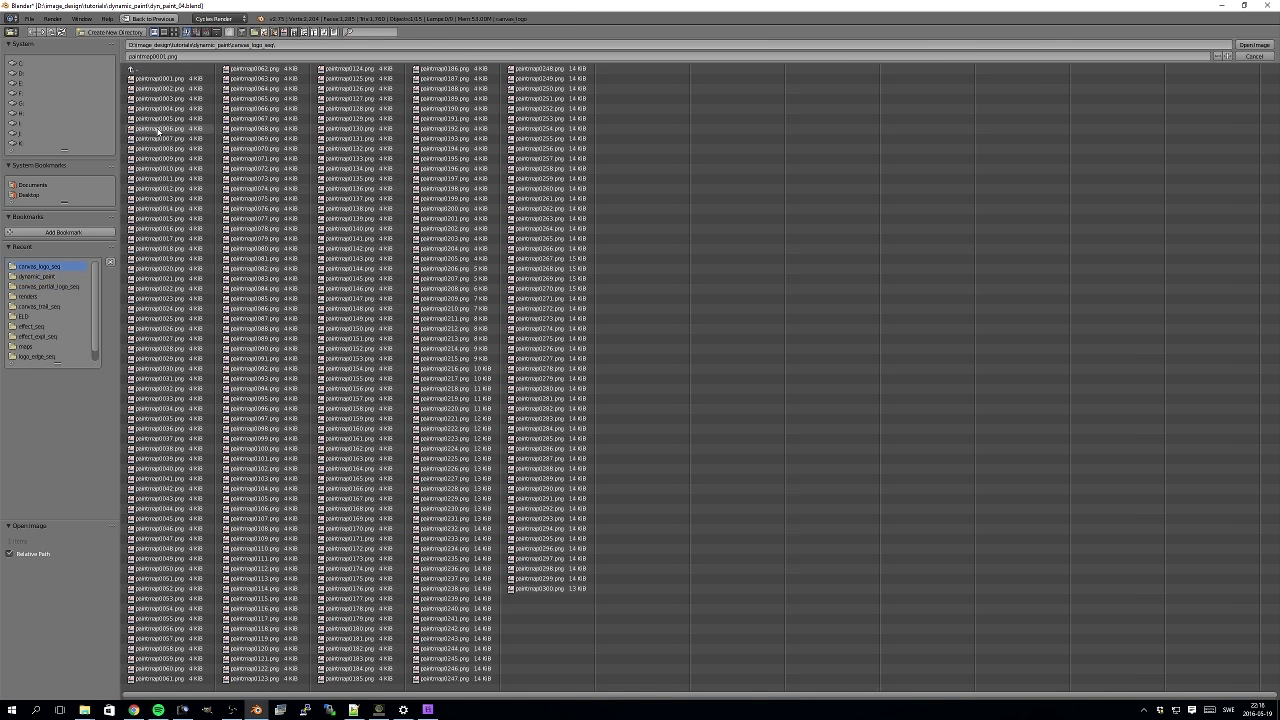
click(358, 613)
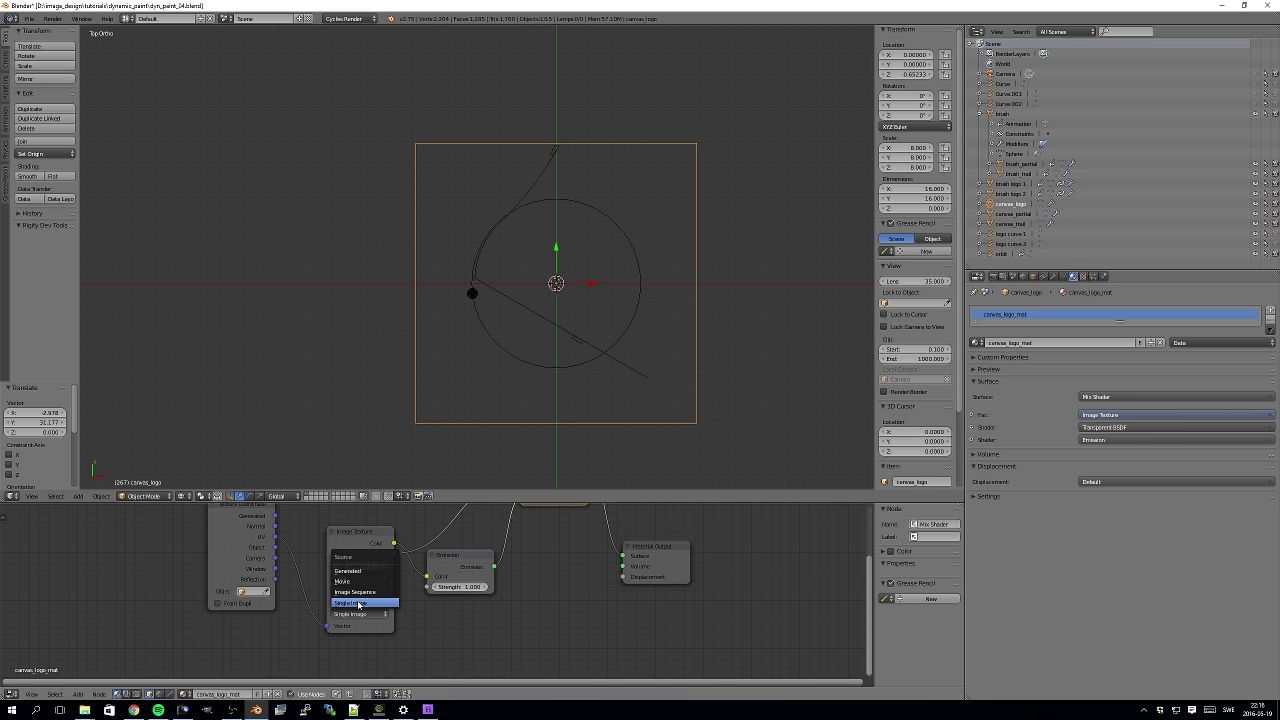
click(358, 604)
key(shift+z)
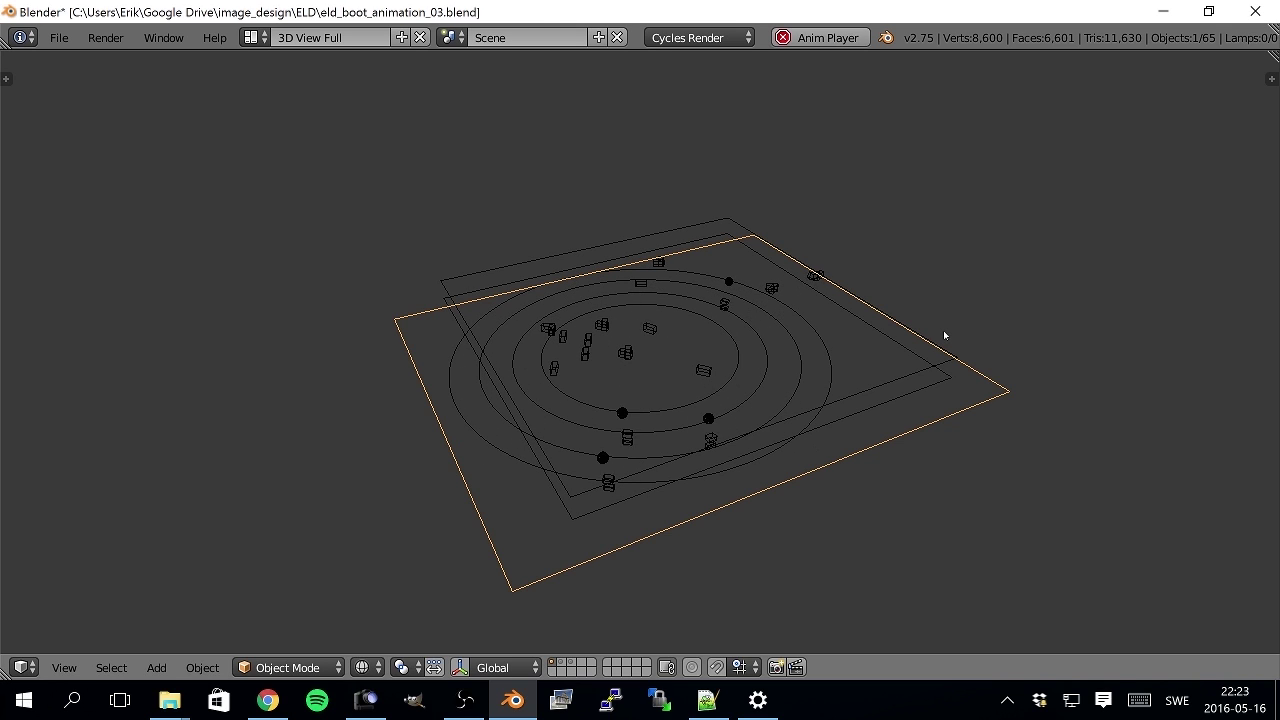
- Examine the brush and canvas arrangement in eld_boot_animation_03.blend from above and at an angle during playback
middle_drag(881, 408, 792, 475)
key(KP_7)
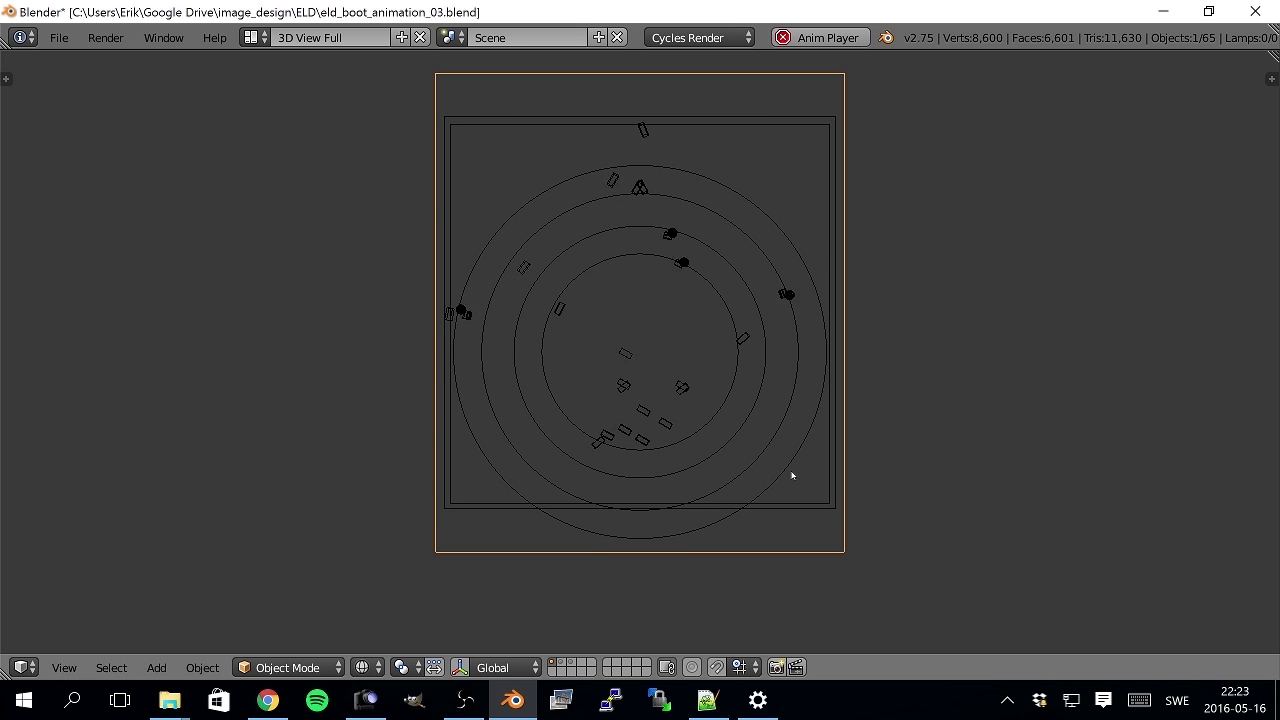
middle_drag(700, 471, 858, 288)
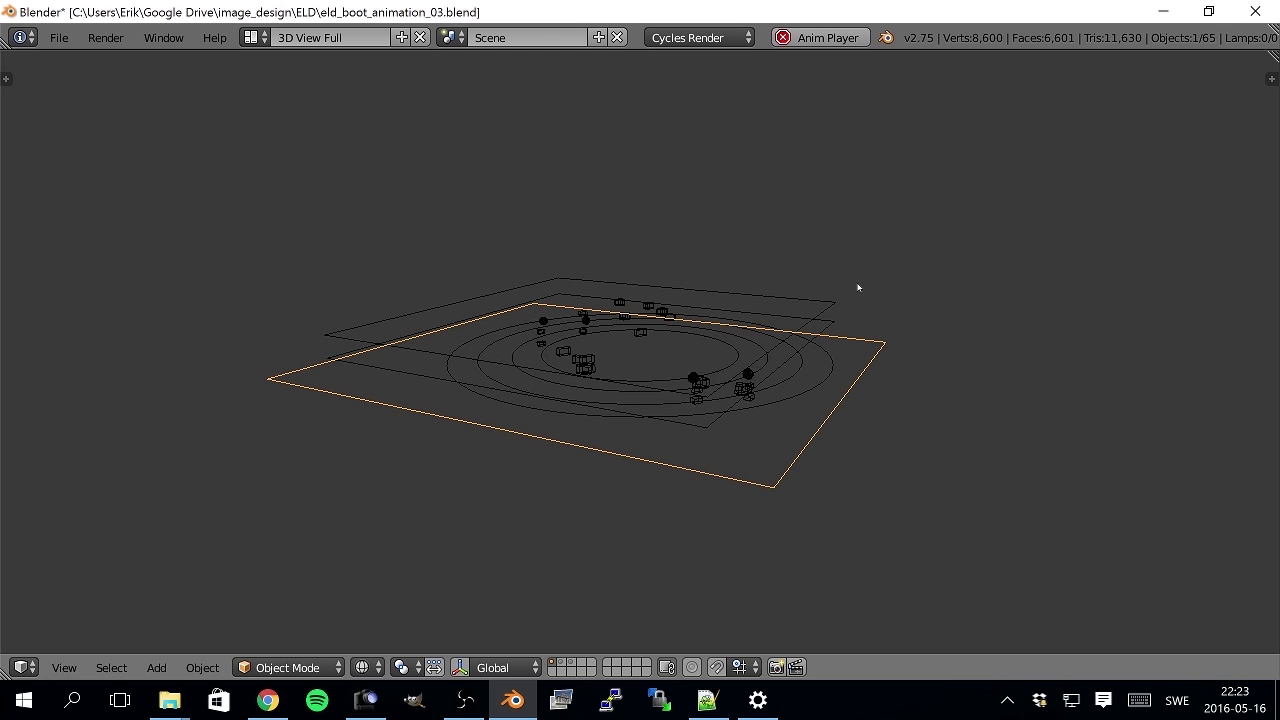